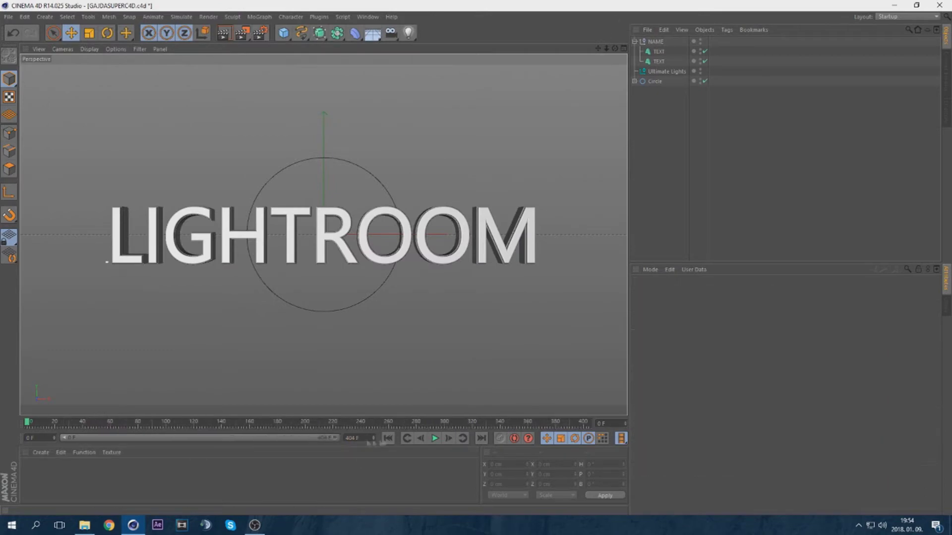
# Change the text of both TEXT objects to GAJDA and set their font to Lemon/Milk Bold.
pyautogui.click(659, 51)
pyautogui.keyDown('ctrl'); pyautogui.click(659, 61); pyautogui.keyUp('ctrl')
pyautogui.click(732, 343)
pyautogui.press('BackSpace')
pyautogui.write('GAJDA')
pyautogui.click(724, 331)
pyautogui.click(702, 374)
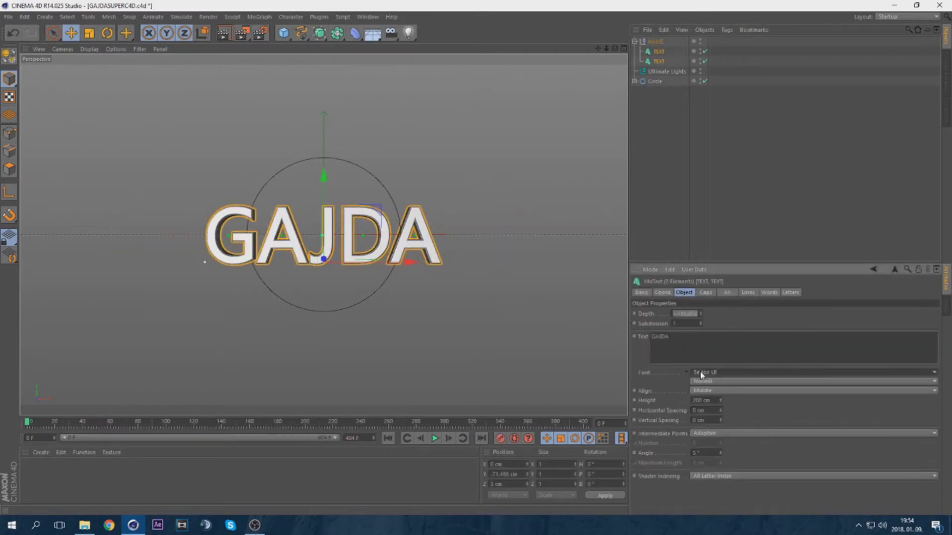
pyautogui.scroll(6, 737, 159)
pyautogui.click(721, 271)
pyautogui.click(656, 41)
pyautogui.click(106, 33)
pyautogui.moveTo(323, 218); pyautogui.dragTo(323, 203)
pyautogui.hotkey('ctrl', 'z')
# Try GAJDASUPER as the text of both TEXT objects and restore it to GAJDA.
pyautogui.click(661, 52)
pyautogui.keyDown('ctrl'); pyautogui.click(661, 61); pyautogui.keyUp('ctrl')
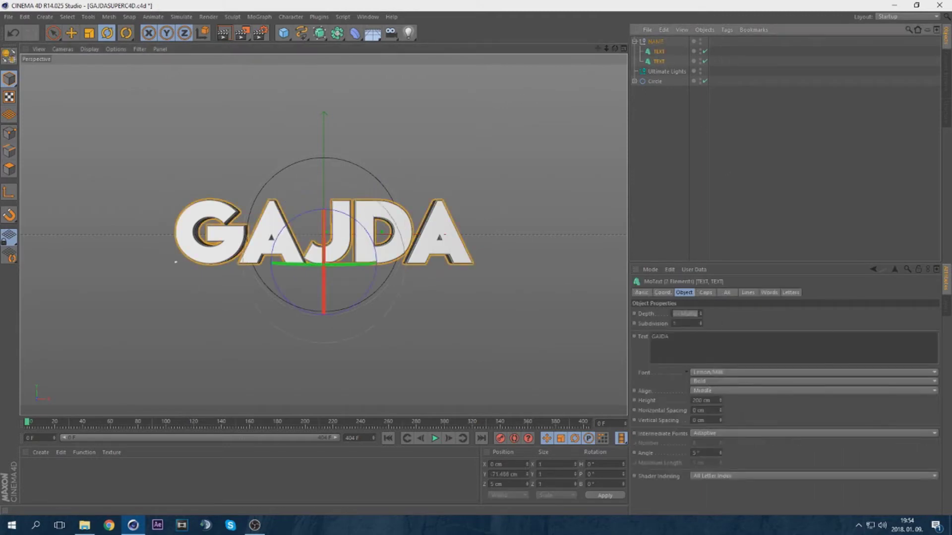
pyautogui.click(702, 345)
pyautogui.write('SUP')
pyautogui.click(717, 317)
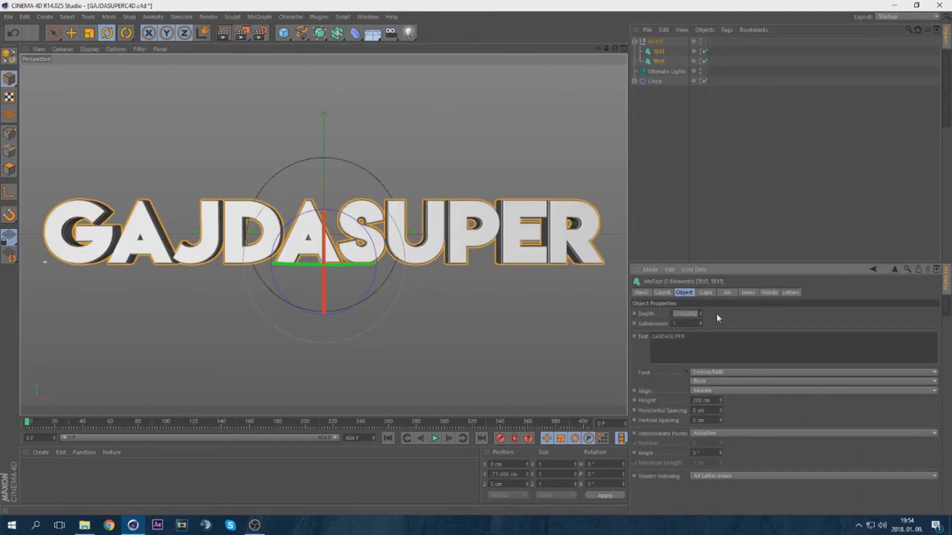
pyautogui.press('BackSpace')
pyautogui.press('BackSpace')
pyautogui.press('BackSpace')
# Choose a wide, slanted sans-serif font for both TEXT objects.
pyautogui.click(707, 373)
pyautogui.scroll(-15, 704, 397)
pyautogui.scroll(20, 732, 337)
pyautogui.click(742, 288)
pyautogui.click(724, 98)
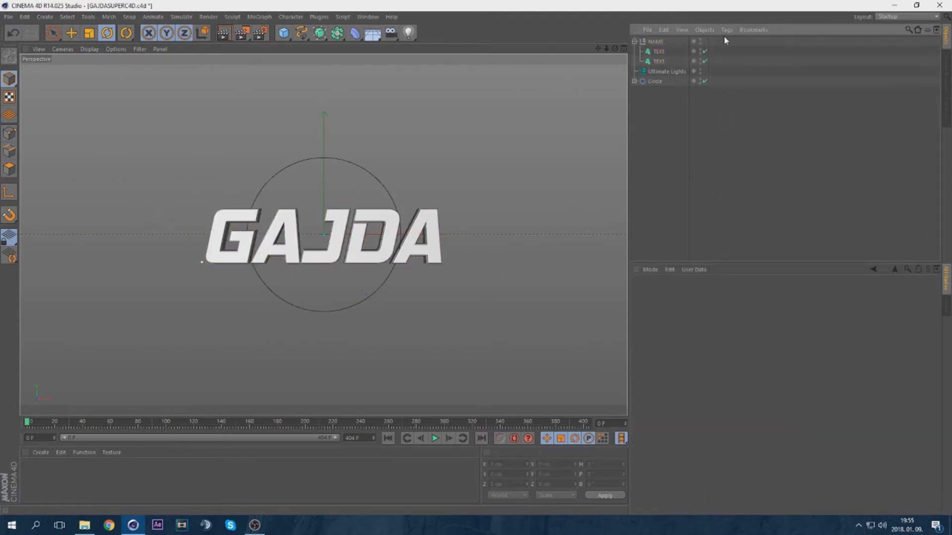
# Make both TEXT objects editable and expand their hierarchies down to the individual letters.
pyautogui.click(654, 51)
pyautogui.keyDown('ctrl'); pyautogui.click(650, 61); pyautogui.keyUp('ctrl')
pyautogui.press('c')
pyautogui.keyDown('ctrl'); pyautogui.click(640, 61); pyautogui.keyUp('ctrl')
pyautogui.click(640, 51)
pyautogui.click(645, 61)
pyautogui.click(651, 71)
# Create a MoGraph Fracture object and duplicate it five times.
pyautogui.click(268, 19)
pyautogui.click(270, 113)
pyautogui.hotkey('ctrl', 'c')
pyautogui.hotkey('ctrl', 'v')
pyautogui.hotkey('ctrl', 'v')
pyautogui.hotkey('ctrl', 'v')
pyautogui.hotkey('ctrl', 'v')
pyautogui.hotkey('ctrl', 'v')
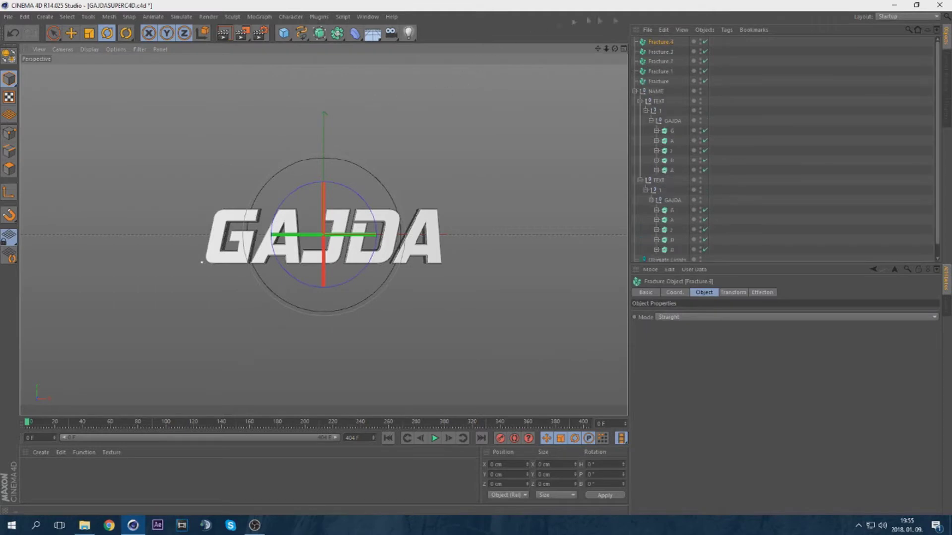
# Rename the six Fracture objects GAJDA, G, A, J, D and A.
pyautogui.doubleClick(661, 42)
pyautogui.write('GAJDA')
pyautogui.press('Return')
pyautogui.doubleClick(662, 51)
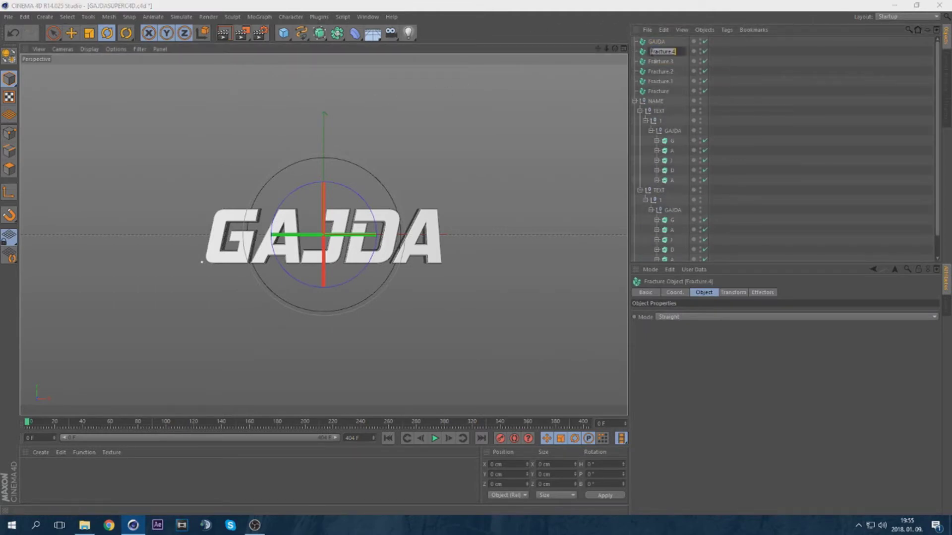
pyautogui.doubleClick(660, 81)
pyautogui.write('D')
pyautogui.press('Return')
pyautogui.doubleClick(659, 91)
pyautogui.write('A')
pyautogui.press('Return')
# Move both G extrudes into the G Fracture and both first A extrudes into the A Fracture.
pyautogui.keyDown('ctrl'); pyautogui.click(672, 140); pyautogui.keyUp('ctrl')
pyautogui.keyDown('ctrl'); pyautogui.click(673, 220); pyautogui.keyUp('ctrl')
pyautogui.moveTo(675, 221); pyautogui.dragTo(649, 53)
pyautogui.click(635, 51)
pyautogui.click(672, 131)
pyautogui.keyDown('ctrl'); pyautogui.click(672, 200); pyautogui.keyUp('ctrl')
pyautogui.moveTo(673, 134); pyautogui.dragTo(649, 62)
pyautogui.click(635, 62)
# Move both J extrudes into the J Fracture and both D extrudes into the D Fracture.
pyautogui.click(673, 131)
pyautogui.keyDown('ctrl'); pyautogui.click(673, 190); pyautogui.keyUp('ctrl')
pyautogui.moveTo(672, 191); pyautogui.dragTo(643, 82)
pyautogui.click(635, 71)
pyautogui.click(671, 132)
pyautogui.hotkey('ctrl', 'z')
pyautogui.keyDown('ctrl'); pyautogui.click(671, 182); pyautogui.keyUp('ctrl')
pyautogui.click(635, 82)
# Add another Fracture object for the two last A extrudes, move them into it and name it A.
pyautogui.click(252, 16)
pyautogui.click(290, 113)
pyautogui.click(673, 141)
pyautogui.keyDown('ctrl'); pyautogui.click(672, 180); pyautogui.keyUp('ctrl')
pyautogui.moveTo(672, 180); pyautogui.dragTo(654, 41)
pyautogui.doubleClick(653, 42)
pyautogui.write('A')
pyautogui.press('Return')
# Delete the emptied NAME hierarchy and gather the five letter Fractures under the GAJDA Fracture.
pyautogui.click(652, 121)
pyautogui.press('Delete')
pyautogui.click(634, 91)
# In the four-view layout, move the GAJDA Fracture's axis along Z to the middle of the text's depth.
pyautogui.middleClick(212, 177)
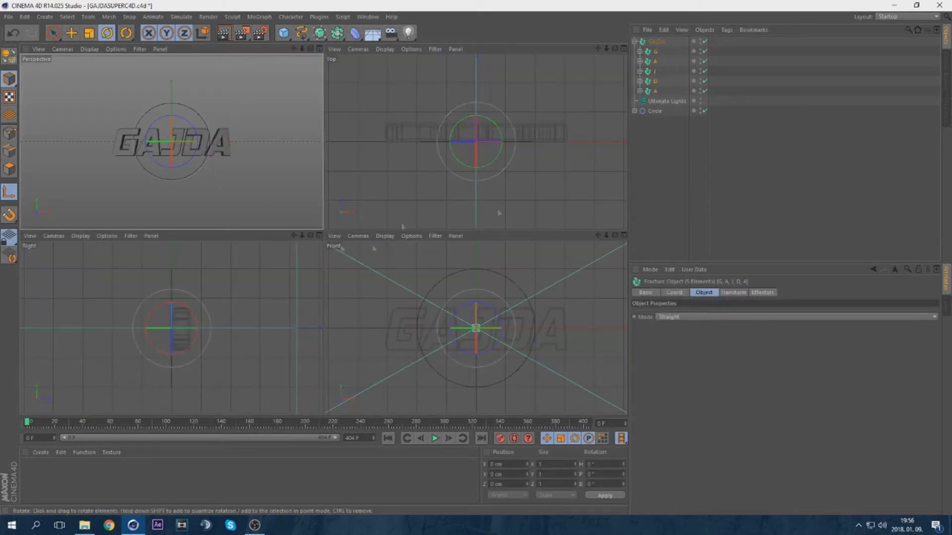
pyautogui.moveTo(301, 235); pyautogui.dragTo(172, 327)
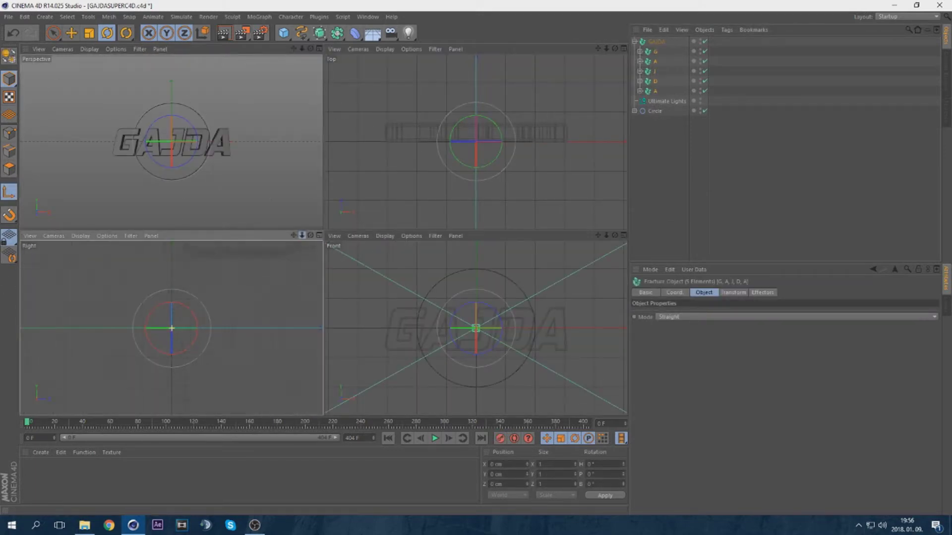
pyautogui.moveTo(606, 235); pyautogui.dragTo(476, 327)
pyautogui.moveTo(605, 48); pyautogui.dragTo(466, 141)
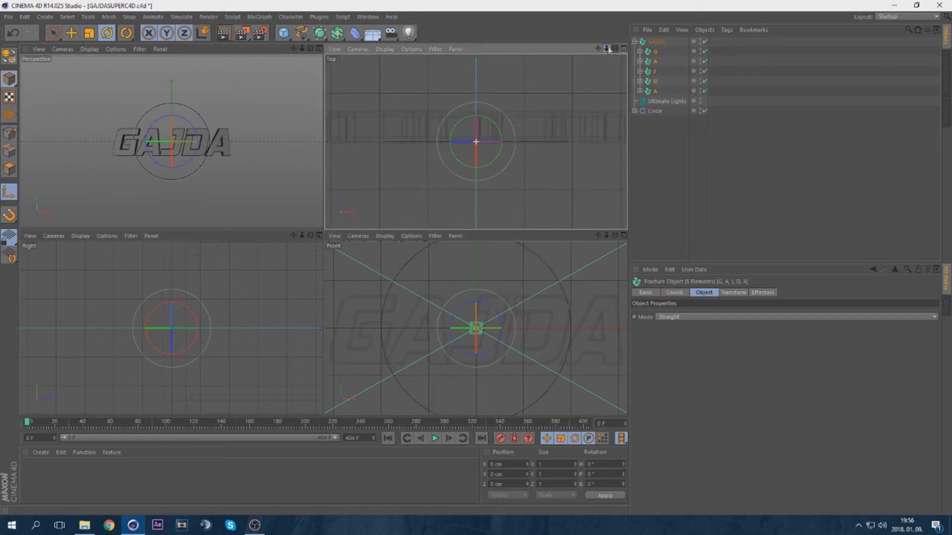
pyautogui.click(657, 41)
pyautogui.click(72, 32)
pyautogui.moveTo(214, 329); pyautogui.dragTo(310, 333)
# Move the axes of the five letter Fractures along Z to the middle of the text's depth.
pyautogui.moveTo(302, 235); pyautogui.dragTo(179, 327)
pyautogui.moveTo(668, 93); pyautogui.dragTo(650, 51)
pyautogui.moveTo(216, 329); pyautogui.dragTo(338, 331)
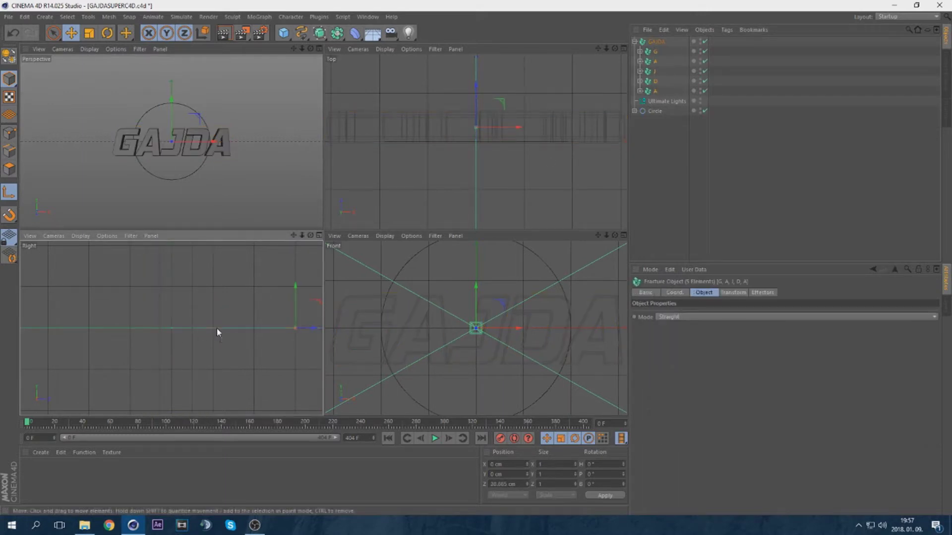
# Shift the axis of each letter Fracture along X to the centre of its own letter.
pyautogui.click(655, 52)
pyautogui.moveTo(517, 329); pyautogui.dragTo(409, 339)
pyautogui.click(656, 62)
pyautogui.moveTo(518, 330); pyautogui.dragTo(584, 322)
pyautogui.click(655, 72)
pyautogui.click(655, 82)
pyautogui.click(655, 91)
pyautogui.moveTo(525, 329); pyautogui.dragTo(631, 331)
pyautogui.click(701, 147)
# Expand the letter Fractures and delete the stray A Fracture nested inside G.
pyautogui.click(640, 52)
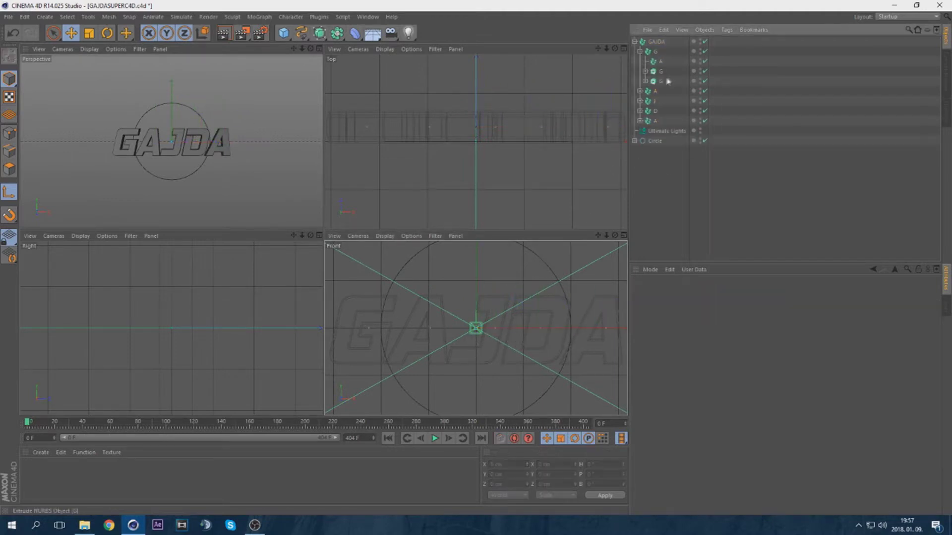
pyautogui.click(640, 90)
pyautogui.click(639, 120)
pyautogui.click(640, 151)
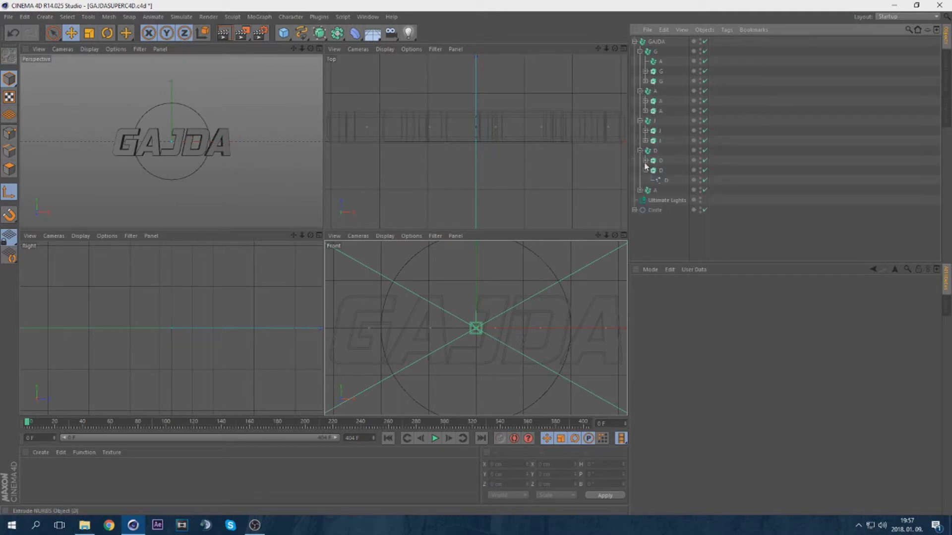
pyautogui.click(660, 62)
pyautogui.press('Delete')
# Move the axes of both G extrudes to the centre of the G letter in height, depth and width.
pyautogui.click(661, 62)
pyautogui.keyDown('shift'); pyautogui.click(660, 71); pyautogui.keyUp('shift')
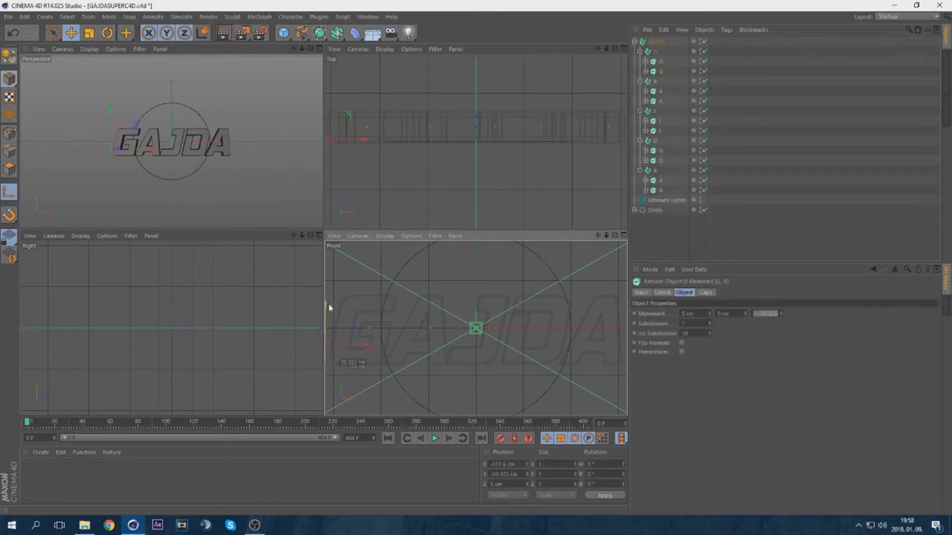
pyautogui.moveTo(192, 280); pyautogui.dragTo(192, 287)
pyautogui.moveTo(236, 328); pyautogui.dragTo(390, 286)
# Move the axes of both extrudes of the first A to the centre of that letter.
pyautogui.click(660, 91)
pyautogui.keyDown('shift'); pyautogui.click(661, 102); pyautogui.keyUp('shift')
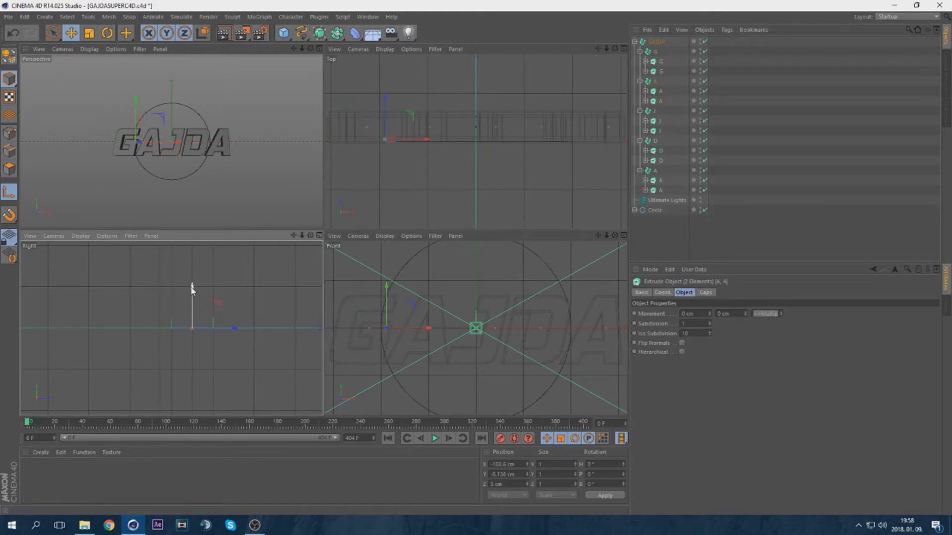
pyautogui.moveTo(296, 328); pyautogui.dragTo(296, 328)
pyautogui.moveTo(425, 329); pyautogui.dragTo(475, 329)
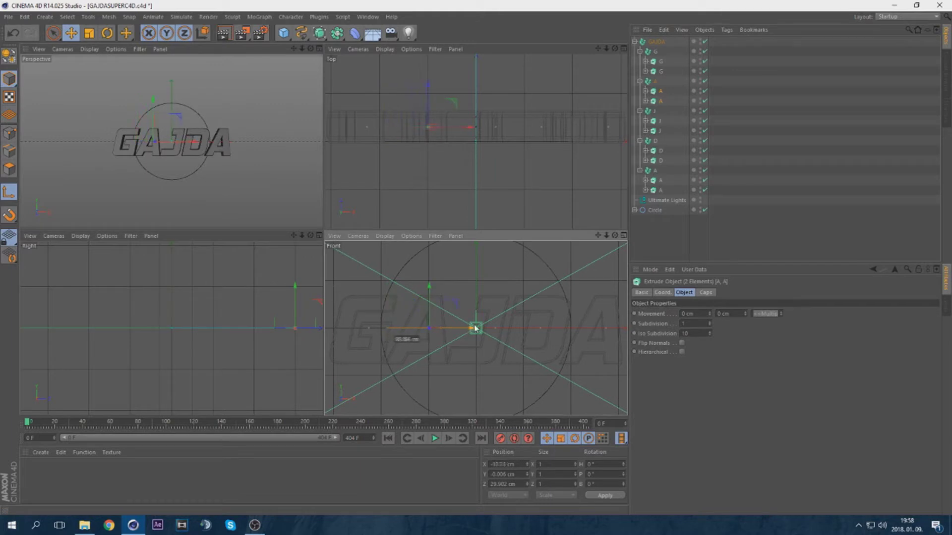
# Move the axes of both J extrudes to the centre of the J letter.
pyautogui.click(659, 130)
pyautogui.keyDown('shift'); pyautogui.click(659, 121); pyautogui.keyUp('shift')
pyautogui.moveTo(447, 293); pyautogui.dragTo(448, 288)
pyautogui.moveTo(192, 285); pyautogui.dragTo(189, 292)
pyautogui.moveTo(234, 327); pyautogui.dragTo(337, 328)
pyautogui.moveTo(488, 328); pyautogui.dragTo(499, 289)
# Move the axes of both D extrudes to the centre of the D letter.
pyautogui.click(661, 160)
pyautogui.keyDown('shift'); pyautogui.click(660, 151); pyautogui.keyUp('shift')
pyautogui.moveTo(192, 288); pyautogui.dragTo(194, 289)
pyautogui.moveTo(235, 328); pyautogui.dragTo(336, 329)
pyautogui.moveTo(540, 328); pyautogui.dragTo(562, 287)
# Centre the axes of both extrudes of the last A on that letter and return to the full perspective view.
pyautogui.click(661, 190)
pyautogui.keyDown('shift'); pyautogui.click(661, 180); pyautogui.keyUp('shift')
pyautogui.moveTo(192, 286); pyautogui.dragTo(192, 289)
pyautogui.moveTo(235, 328); pyautogui.dragTo(337, 329)
pyautogui.moveTo(296, 288); pyautogui.dragTo(296, 287)
pyautogui.moveTo(607, 328); pyautogui.dragTo(629, 328)
pyautogui.click(319, 49)
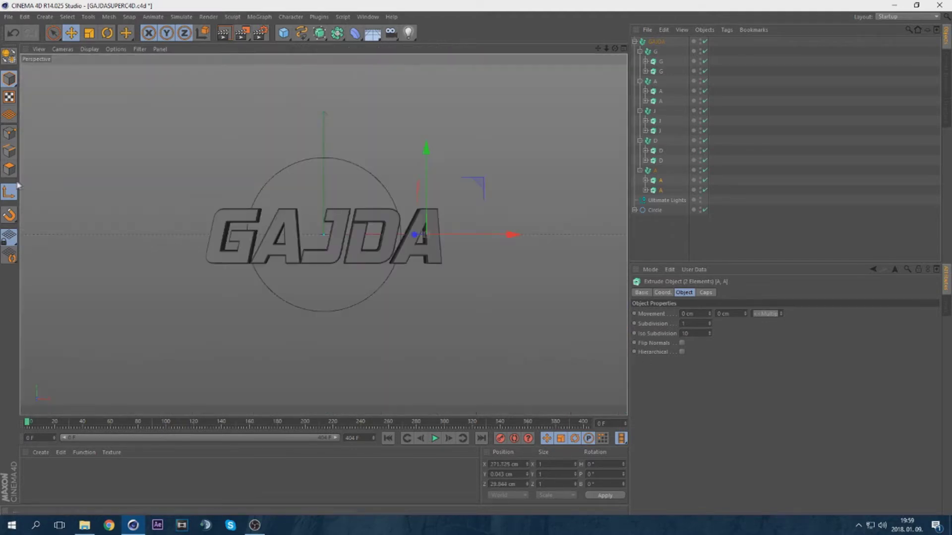
# Collapse the five letter Fractures and place Ultimate Lights below the Circle object in the hierarchy.
pyautogui.click(640, 51)
pyautogui.click(640, 61)
pyautogui.click(640, 71)
pyautogui.click(640, 81)
pyautogui.click(640, 91)
pyautogui.click(693, 81)
pyautogui.moveTo(666, 101); pyautogui.dragTo(663, 118)
pyautogui.click(635, 101)
# Save the project as GAJDASUPERC4D.c4d.
pyautogui.click(8, 16)
pyautogui.click(81, 139)
pyautogui.click(150, 228)
pyautogui.press('Return')
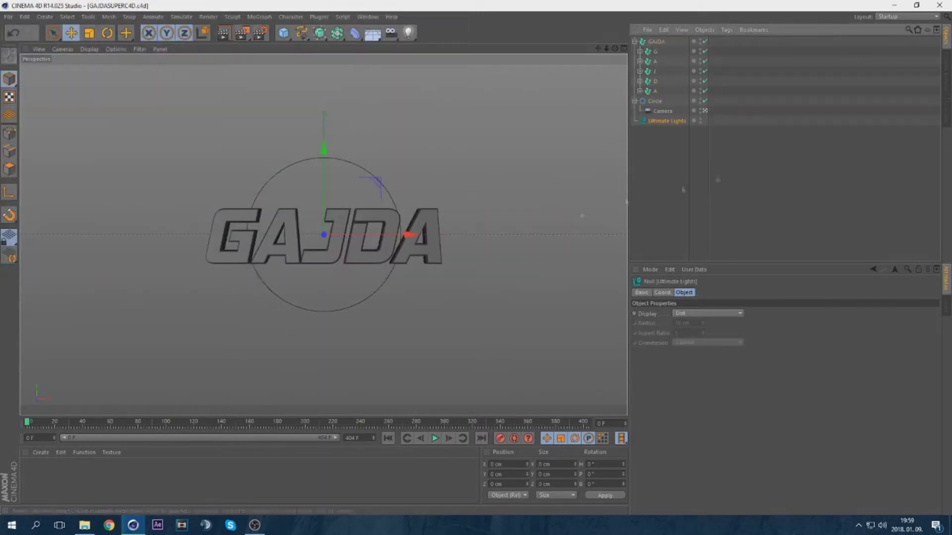
# Add a MoGraph Sound effector and load Gajda.mp3 from the desktop as its sound file.
pyautogui.click(260, 17)
pyautogui.click(339, 128)
pyautogui.click(922, 345)
pyautogui.click(59, 86)
pyautogui.doubleClick(117, 174)
# Play the animation with a shortened preview range and keyframe the Sound effector at about frames 60, 97 and 109.
pyautogui.click(434, 438)
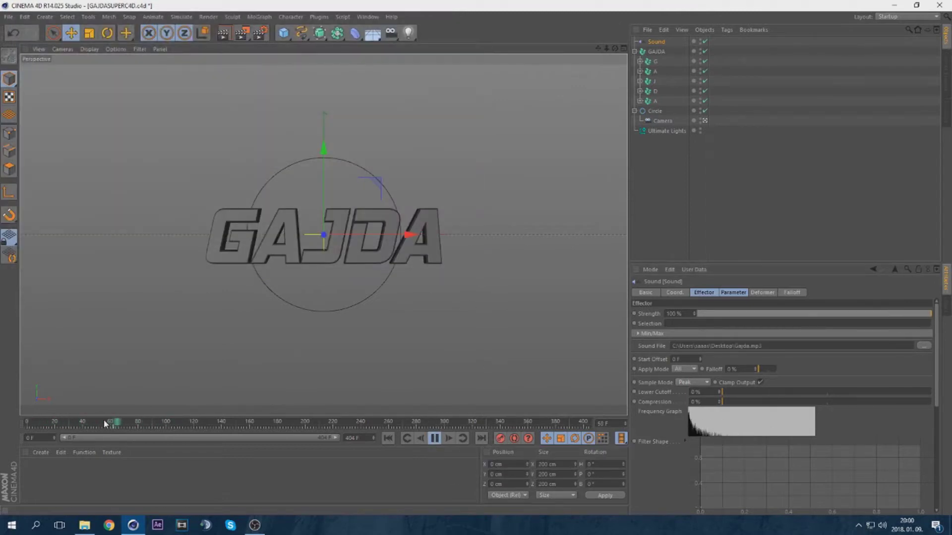
pyautogui.moveTo(335, 438); pyautogui.dragTo(200, 433)
pyautogui.click(198, 427)
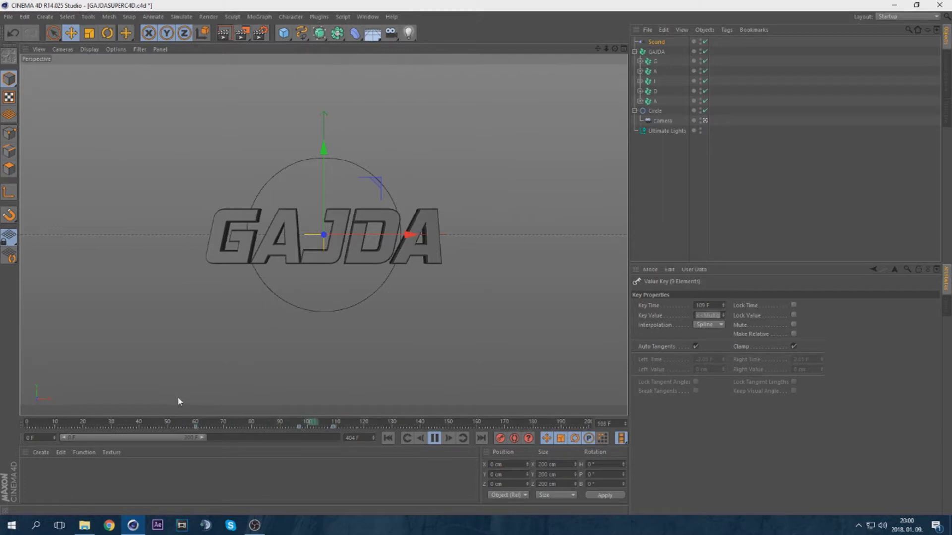
# Adjust the preview range around the following beat and keyframe the Sound effector at about frame 134.
pyautogui.moveTo(138, 437); pyautogui.dragTo(174, 438)
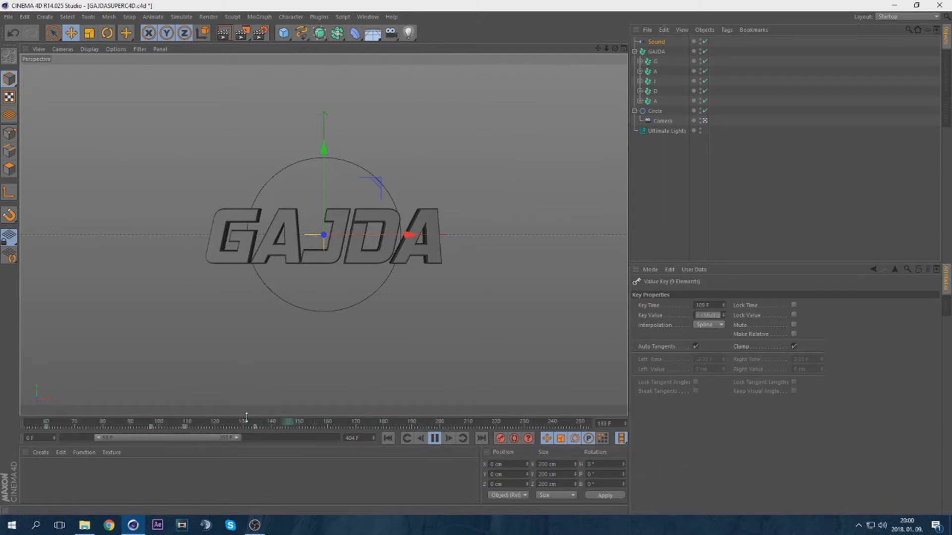
pyautogui.moveTo(237, 437); pyautogui.dragTo(316, 438)
pyautogui.moveTo(98, 438); pyautogui.dragTo(64, 438)
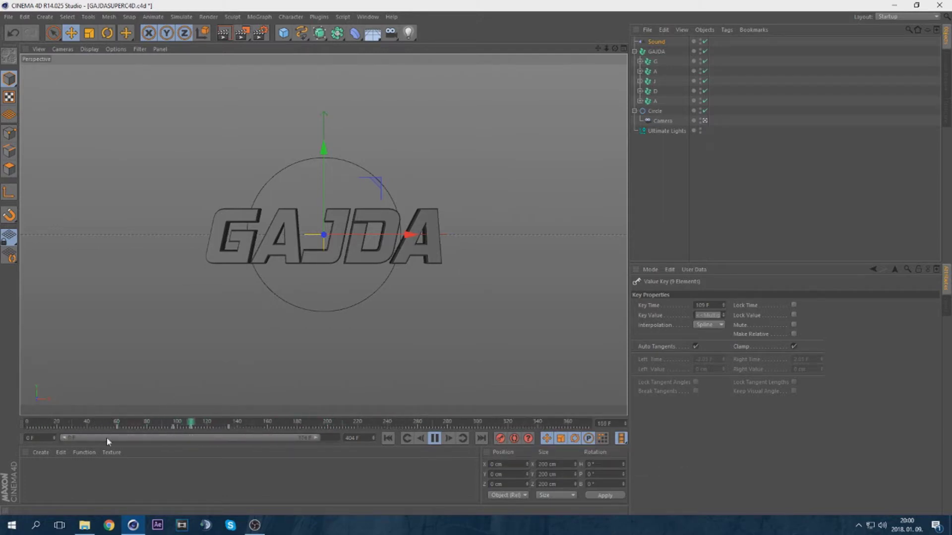
pyautogui.moveTo(316, 438); pyautogui.dragTo(254, 438)
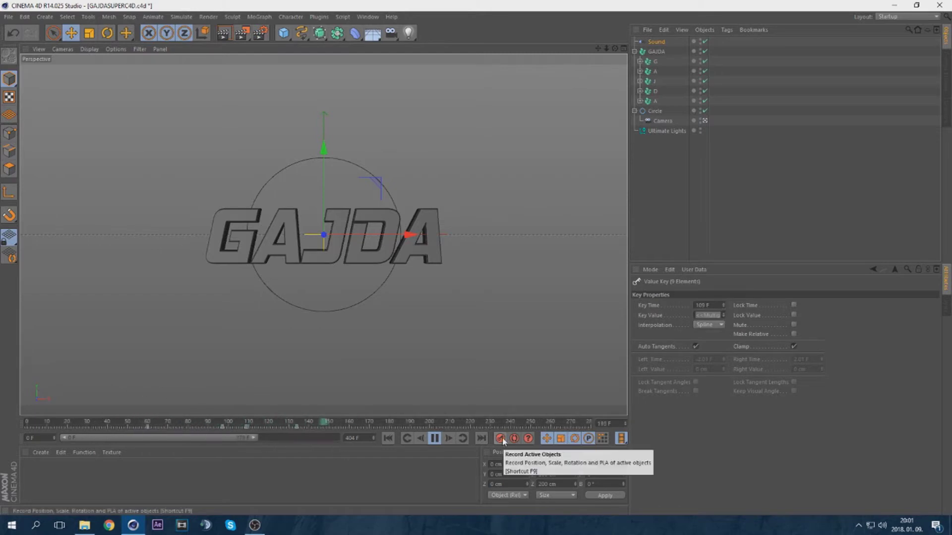
# Keyframe the Sound effector at about frames 189, 213, 237, 249, 264 and 288, adjusting the preview range to each beat.
pyautogui.moveTo(236, 441); pyautogui.dragTo(246, 427)
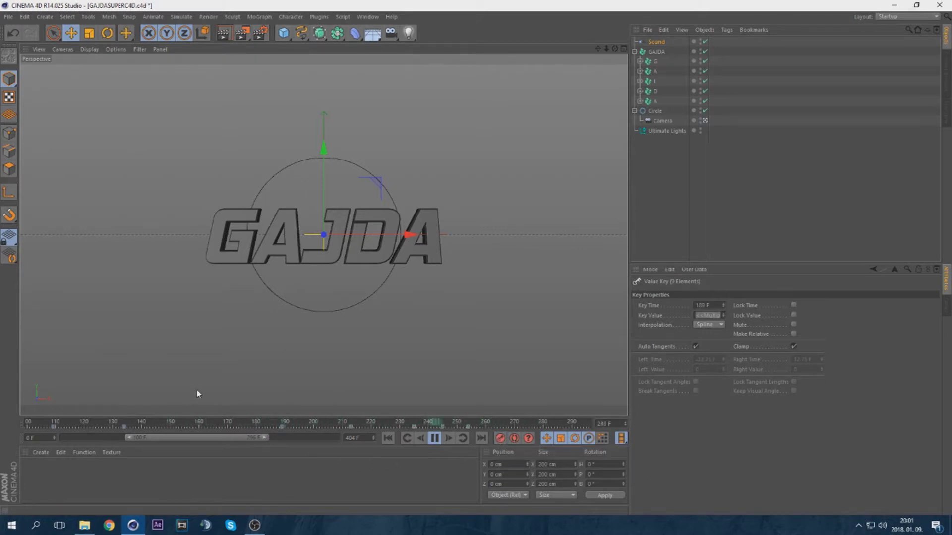
pyautogui.moveTo(264, 437); pyautogui.dragTo(352, 442)
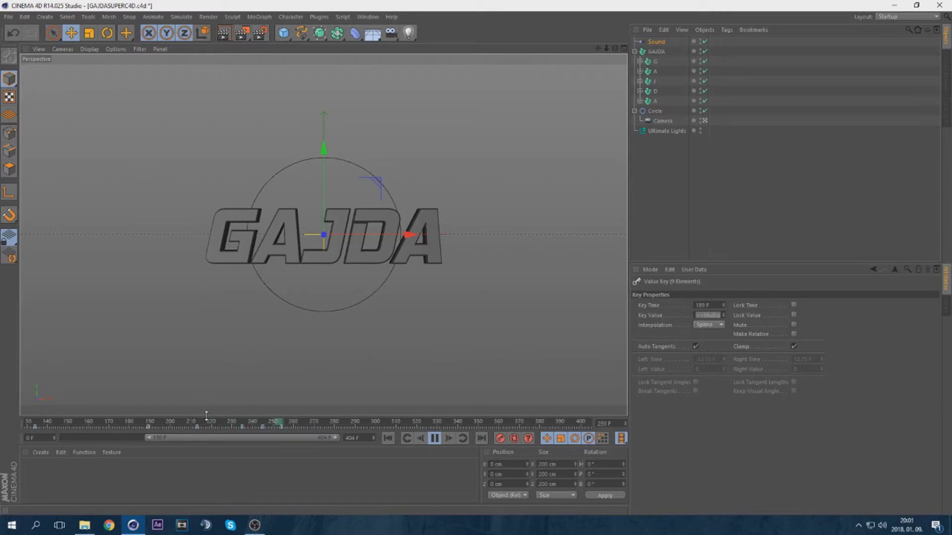
pyautogui.moveTo(336, 438); pyautogui.dragTo(355, 424)
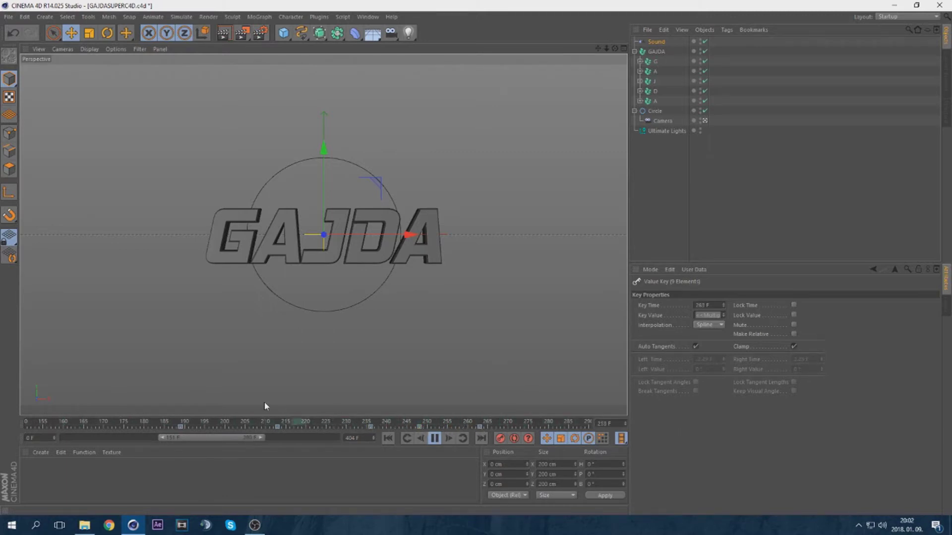
pyautogui.moveTo(254, 438); pyautogui.dragTo(275, 439)
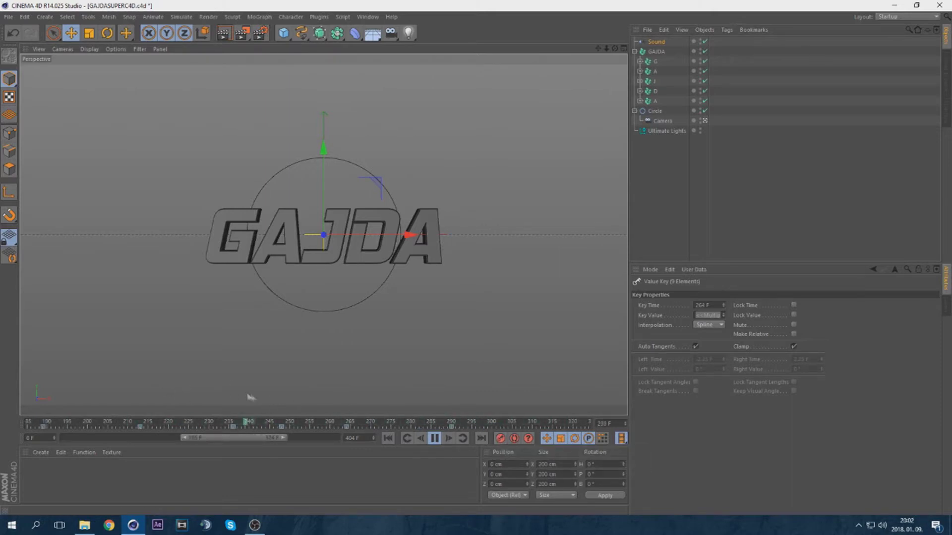
pyautogui.moveTo(284, 438); pyautogui.dragTo(340, 438)
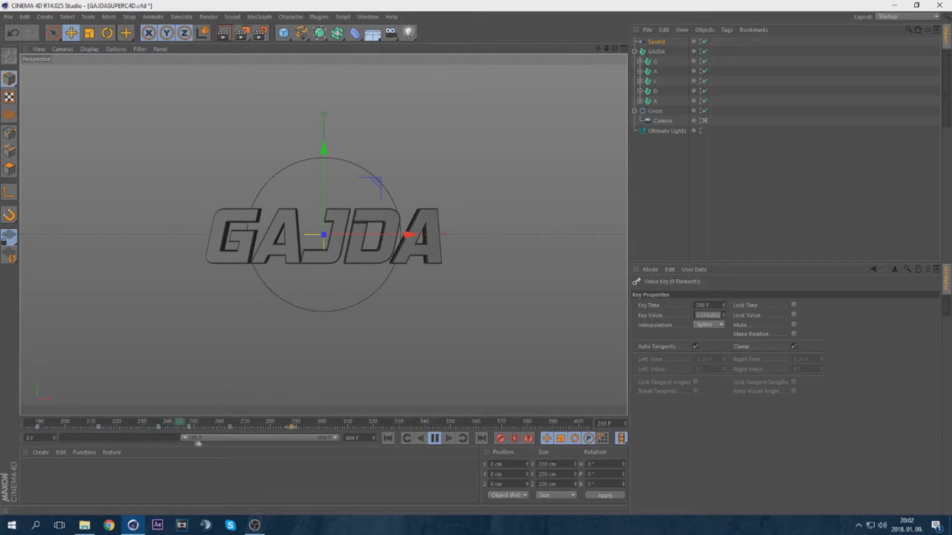
# Play the animation over adjusted preview ranges to check the beat keys, and restore the preview range to frames 0–404.
pyautogui.doubleClick(186, 438)
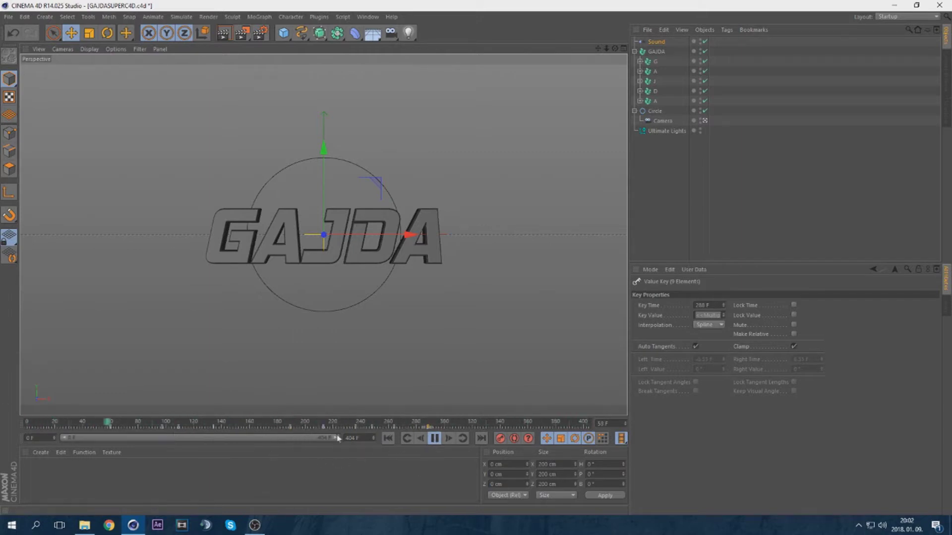
pyautogui.moveTo(337, 439); pyautogui.dragTo(229, 438)
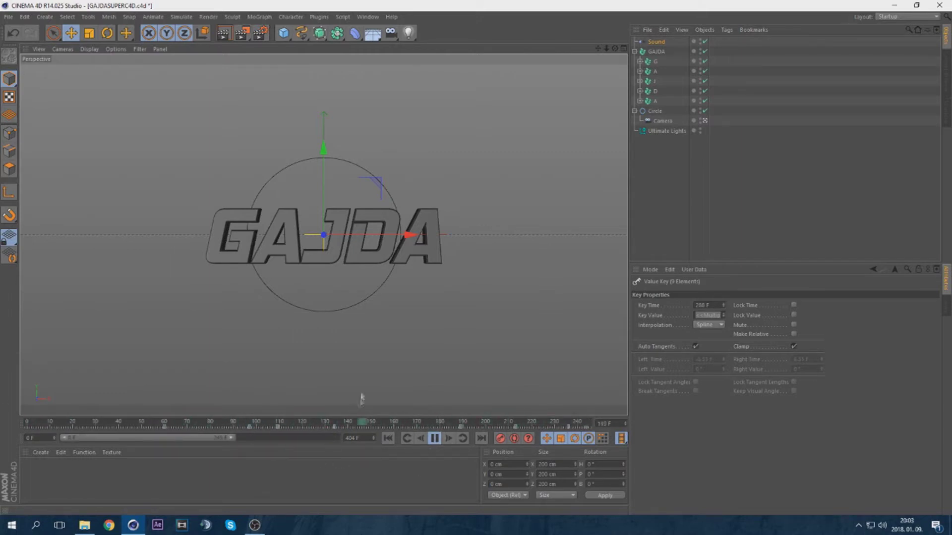
pyautogui.moveTo(183, 438); pyautogui.dragTo(338, 438)
pyautogui.click(433, 439)
pyautogui.moveTo(125, 437); pyautogui.dragTo(59, 438)
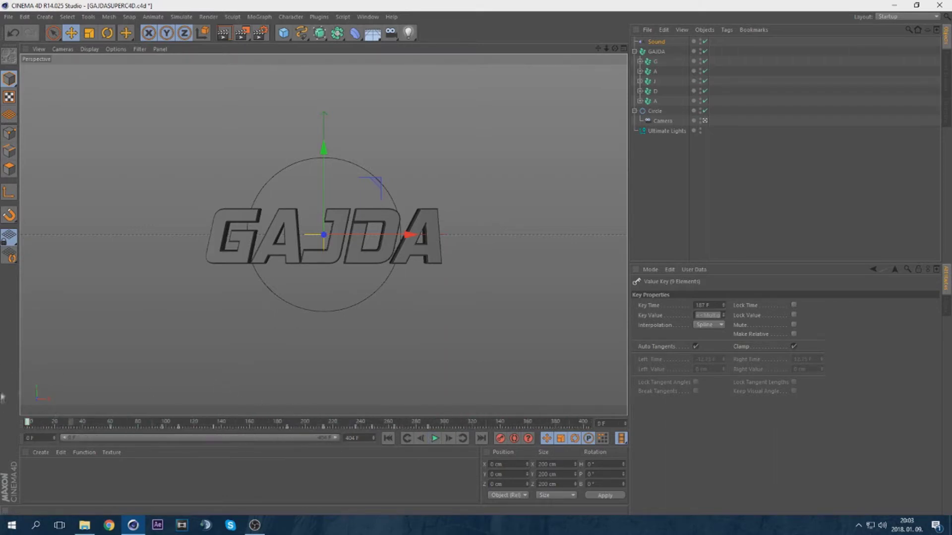
# Rotate the GAJDA Fracture object about its pitch axis and play the animation against the Sound effector's beat keyframes.
pyautogui.click(655, 51)
pyautogui.click(107, 33)
pyautogui.click(434, 438)
pyautogui.click(436, 439)
pyautogui.moveTo(324, 197)
pyautogui.mouseDown()
pyautogui.moveTo(333, 255)
pyautogui.moveTo(325, 181)
pyautogui.mouseUp()
pyautogui.click(656, 41)
pyautogui.click(434, 438)
pyautogui.click(434, 438)
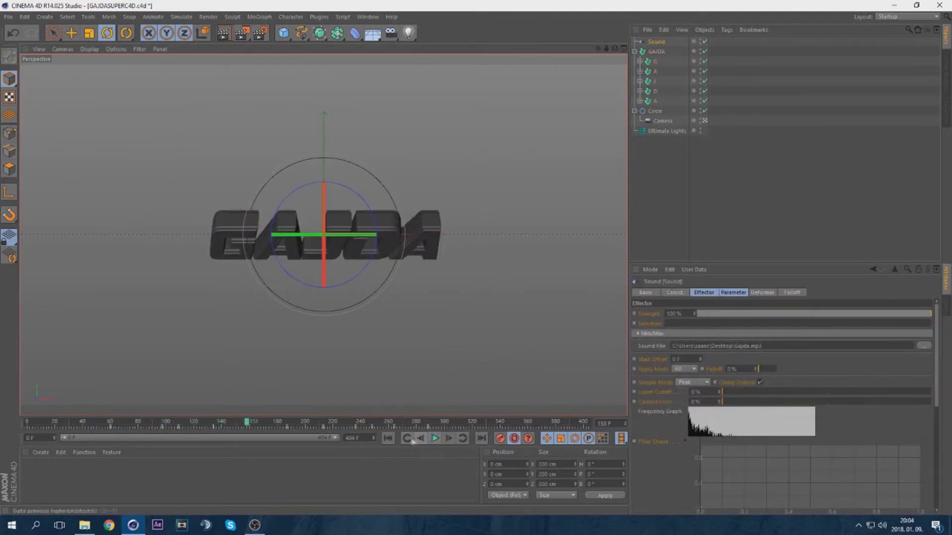
# Rotate the whole GAJDA Fracture object further in pitch at an earlier frame and play the result up to about frame 87.
pyautogui.click(421, 440)
pyautogui.click(422, 440)
pyautogui.click(421, 440)
pyautogui.click(656, 51)
pyautogui.moveTo(324, 198); pyautogui.dragTo(335, 175)
pyautogui.click(434, 438)
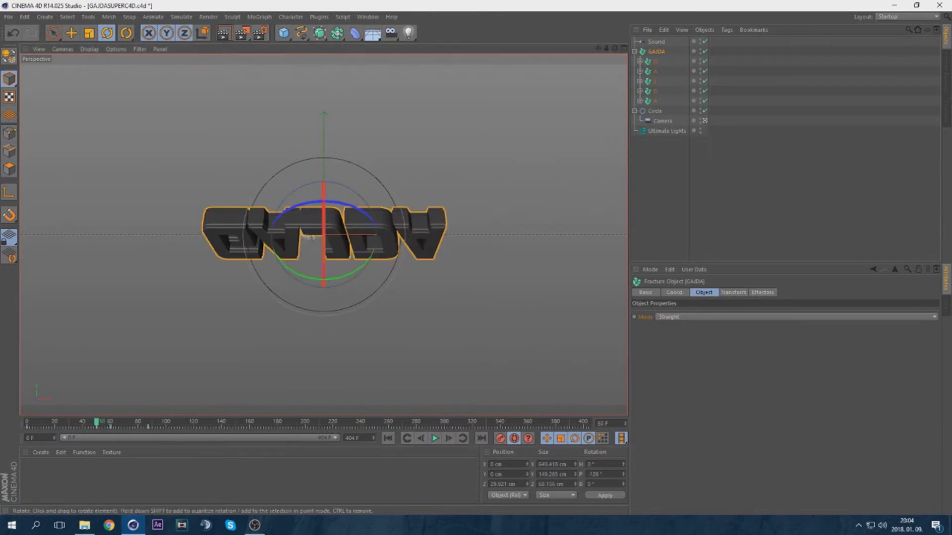
pyautogui.click(434, 438)
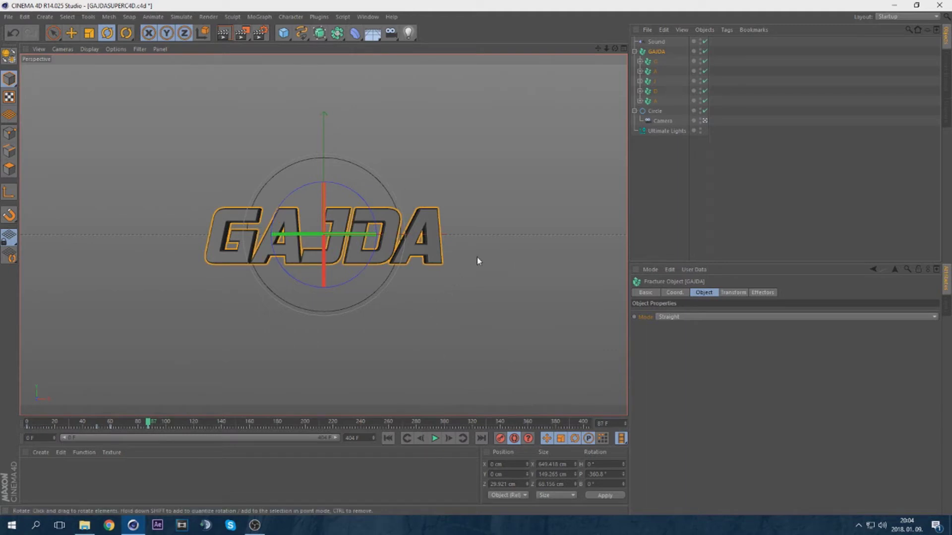
# Add a Plain effector to the letters G, J and the last A at frame 0.
pyautogui.click(656, 61)
pyautogui.keyDown('ctrl'); pyautogui.click(653, 81); pyautogui.keyUp('ctrl')
pyautogui.keyDown('ctrl'); pyautogui.click(653, 100); pyautogui.keyUp('ctrl')
pyautogui.click(26, 422)
pyautogui.click(259, 16)
pyautogui.moveTo(280, 31)
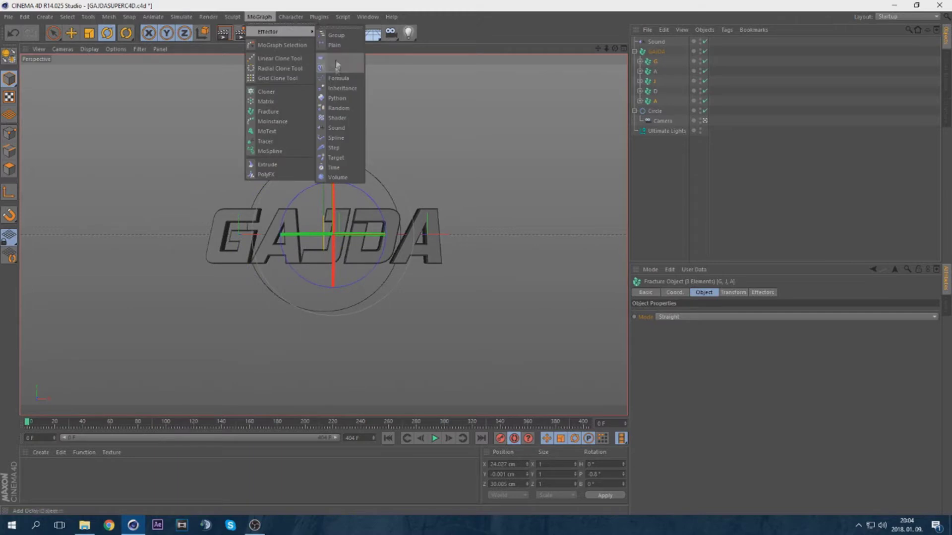
pyautogui.click(334, 44)
# Set the Plain effector's Y position to 10 cm at frame 87, and enable and adjust its rotation.
pyautogui.click(434, 438)
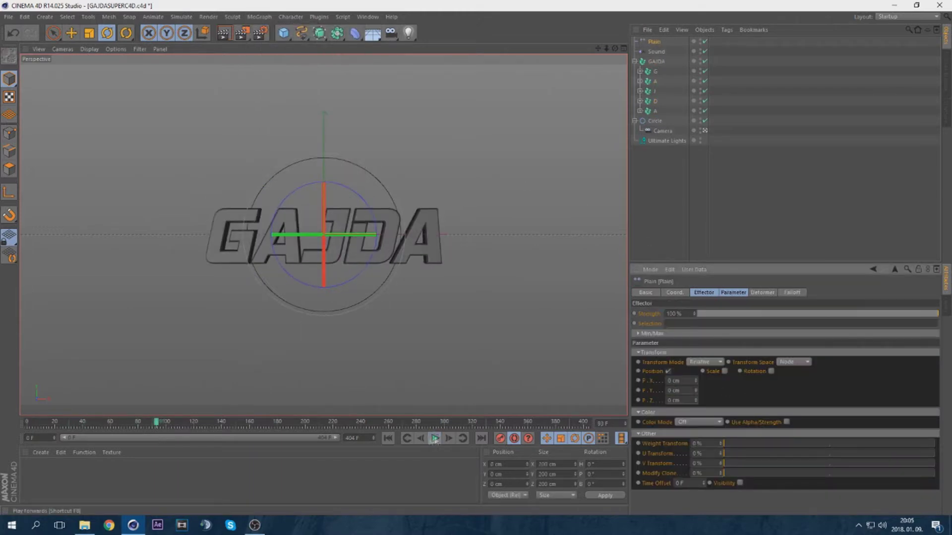
pyautogui.moveTo(696, 391); pyautogui.dragTo(698, 392)
pyautogui.click(770, 372)
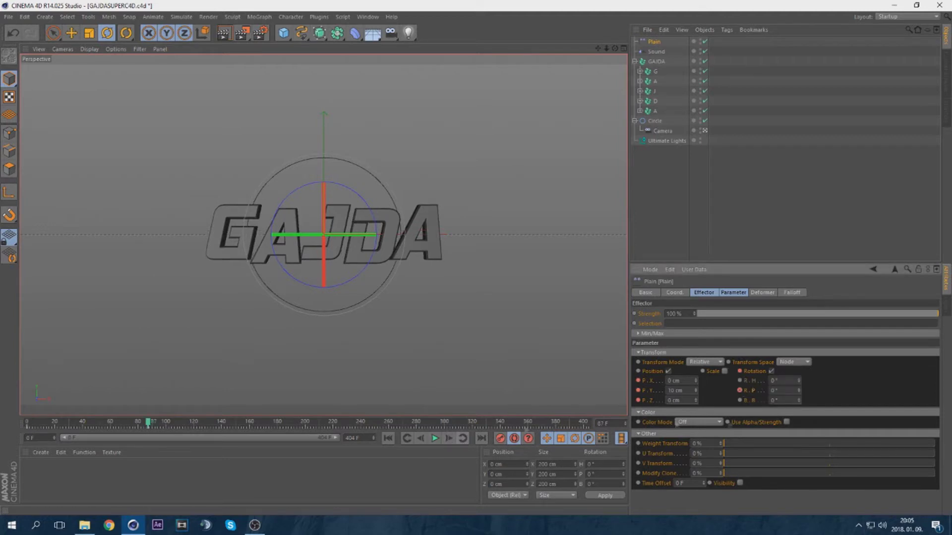
pyautogui.moveTo(799, 393)
pyautogui.mouseDown()
pyautogui.moveTo(799, 431)
pyautogui.moveTo(798, 378)
pyautogui.mouseUp()
# Set the Plain effector's Y position to 160 cm and its pitch rotation to -180° at frame 97, checking with playback.
pyautogui.click(448, 439)
pyautogui.click(447, 438)
pyautogui.moveTo(697, 394); pyautogui.dragTo(696, 390)
pyautogui.moveTo(161, 422); pyautogui.dragTo(135, 422)
pyautogui.click(434, 439)
pyautogui.click(420, 438)
pyautogui.click(420, 439)
pyautogui.click(420, 439)
pyautogui.moveTo(800, 391); pyautogui.dragTo(800, 396)
pyautogui.click(434, 439)
pyautogui.click(434, 439)
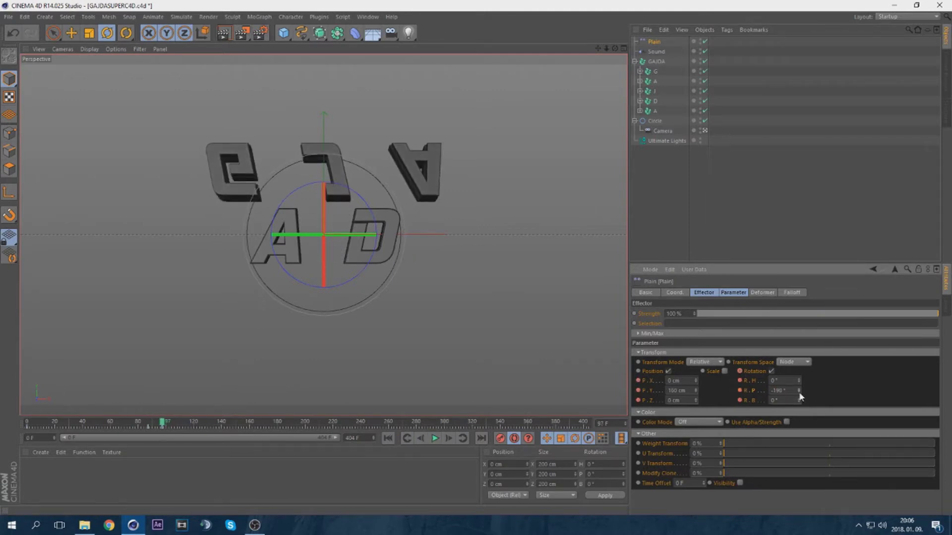
# Locate the next beat with the Sound effector's keyframes and set the Plain effector's pitch rotation to -360° at frame 134.
pyautogui.click(656, 52)
pyautogui.click(434, 440)
pyautogui.click(434, 440)
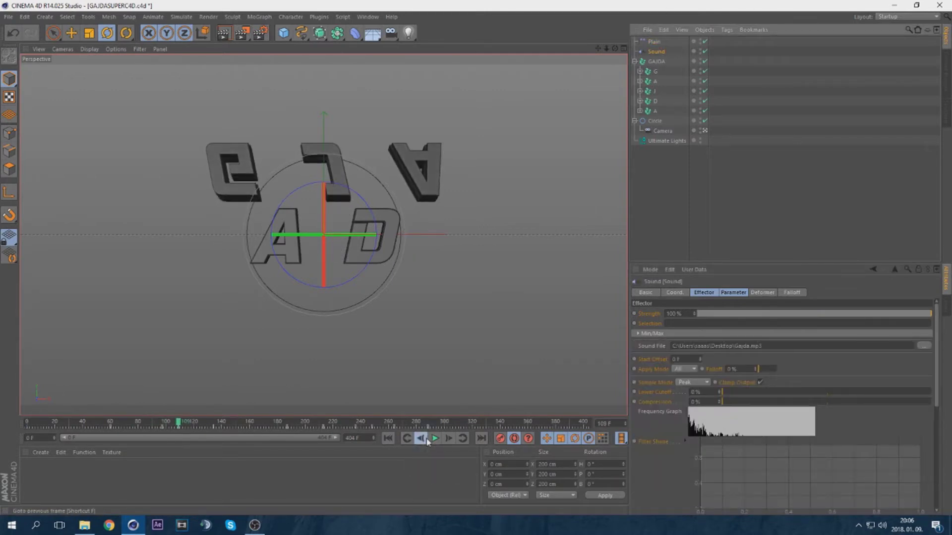
pyautogui.click(204, 423)
pyautogui.click(449, 438)
pyautogui.click(654, 42)
pyautogui.moveTo(798, 391); pyautogui.dragTo(799, 395)
# Raise the Plain effector's Y position to about 173 cm at frame 124 and play the animation.
pyautogui.click(407, 438)
pyautogui.moveTo(695, 392); pyautogui.dragTo(696, 389)
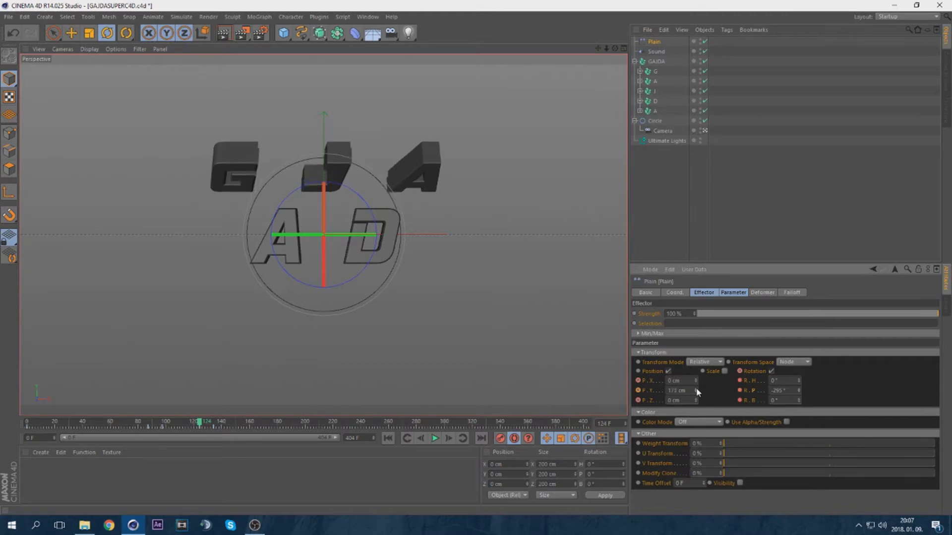
pyautogui.click(435, 438)
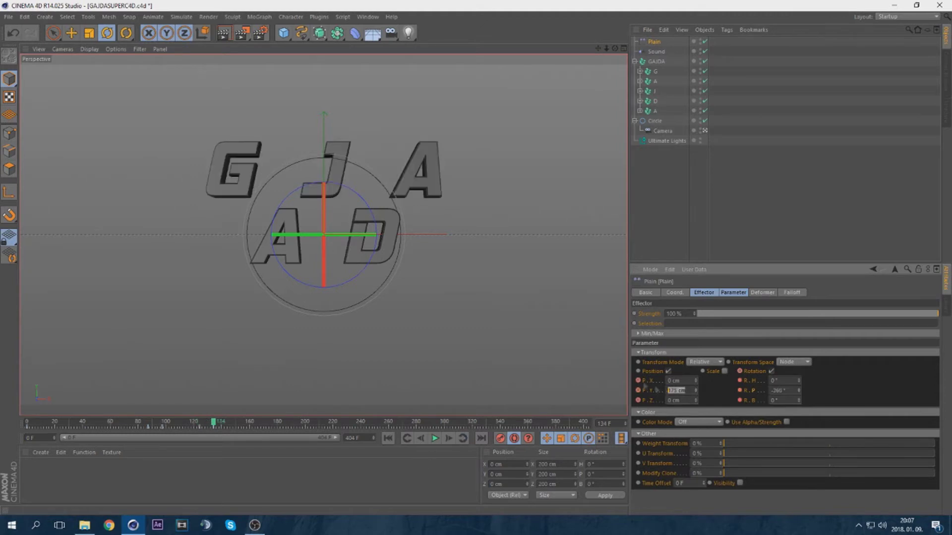
pyautogui.click(435, 438)
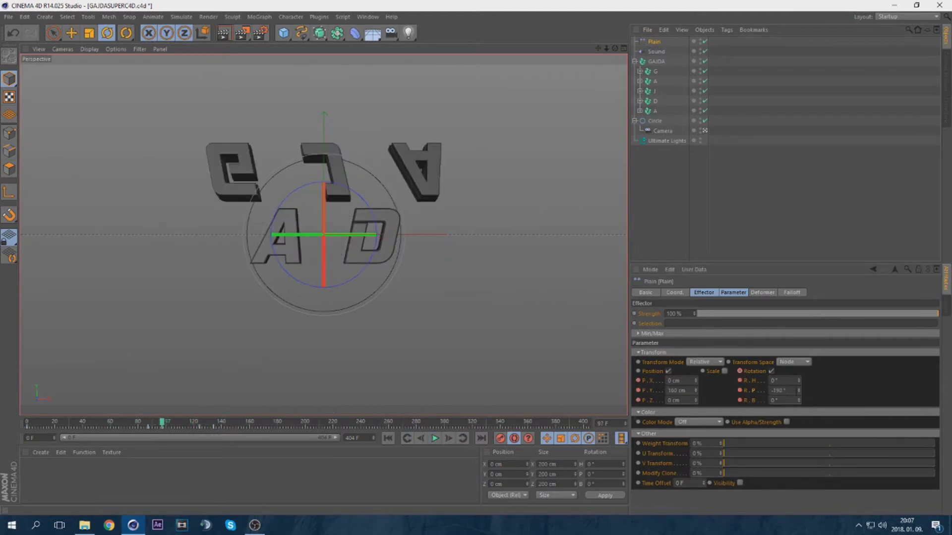
# Lower the Plain effector's Y position at frame 97 to 145 cm and play the animation to about frame 101.
pyautogui.click(462, 438)
pyautogui.moveTo(799, 394); pyautogui.dragTo(798, 396)
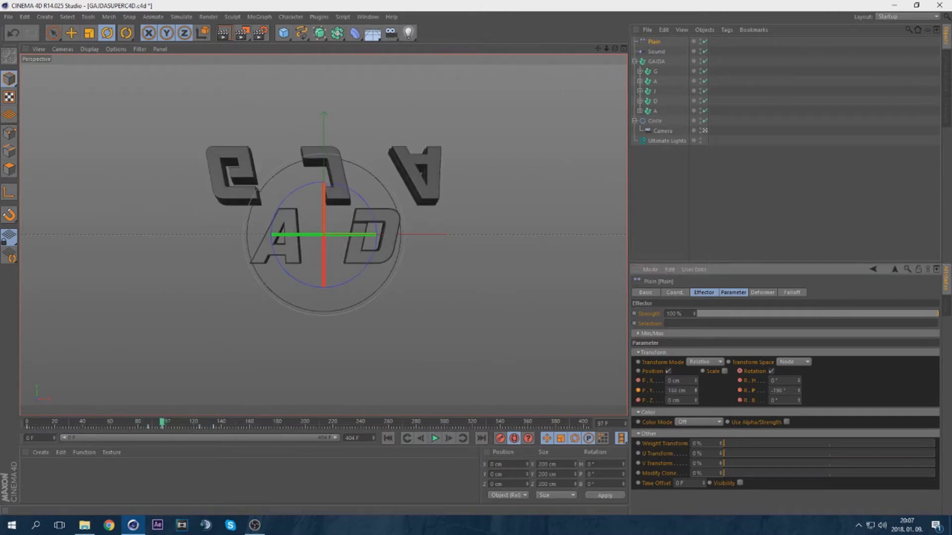
pyautogui.click(434, 439)
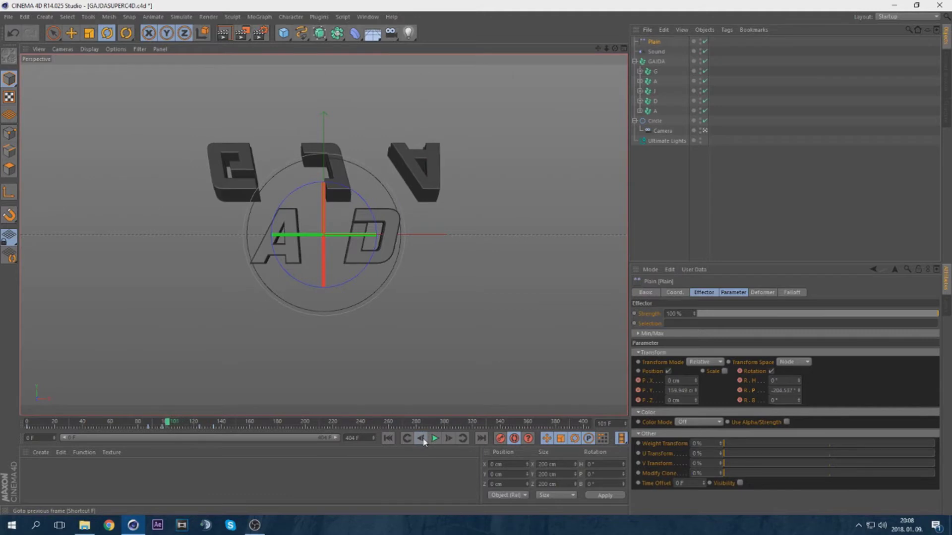
# Add a second Plain effector to the letters A and D in the middle of GAJDA.
pyautogui.click(655, 81)
pyautogui.keyDown('ctrl'); pyautogui.click(654, 101); pyautogui.keyUp('ctrl')
pyautogui.click(259, 16)
pyautogui.moveTo(263, 28)
pyautogui.click(333, 81)
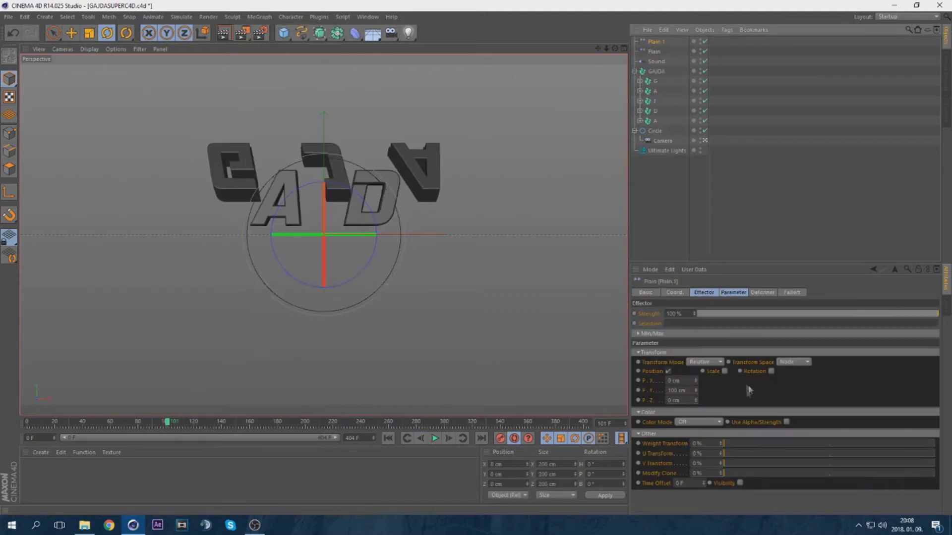
# Set the second Plain effector's Y position to 0 cm at frames 101 and 0.
pyautogui.doubleClick(676, 390)
pyautogui.write('0')
pyautogui.press('Return')
pyautogui.click(27, 422)
pyautogui.doubleClick(677, 390)
pyautogui.write('0')
pyautogui.click(463, 438)
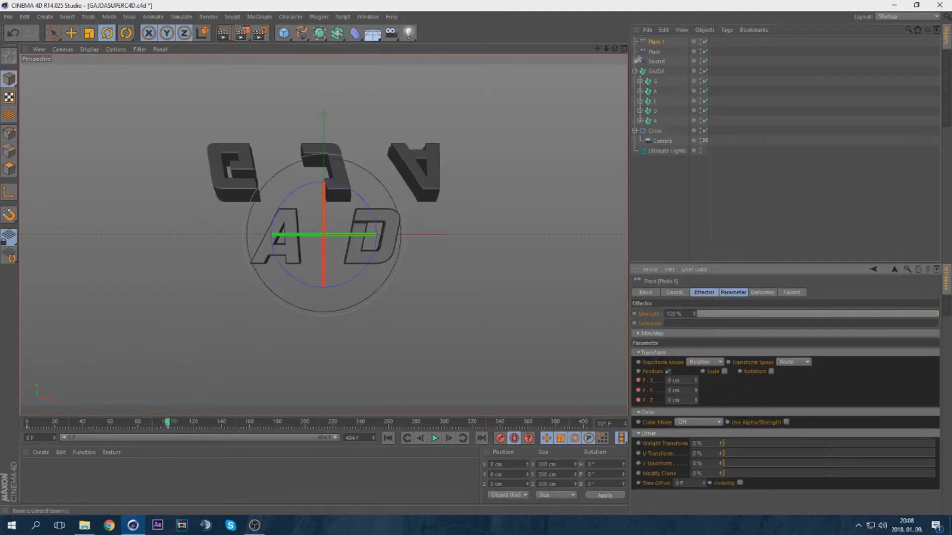
pyautogui.click(654, 51)
pyautogui.click(407, 439)
pyautogui.click(435, 438)
pyautogui.hotkey('ctrl', 'z')
pyautogui.hotkey('ctrl', 'z')
# Set the second Plain effector's pitch rotation to 180° at the keyframe following frame 97.
pyautogui.click(654, 51)
pyautogui.click(408, 439)
pyautogui.click(408, 439)
pyautogui.click(655, 42)
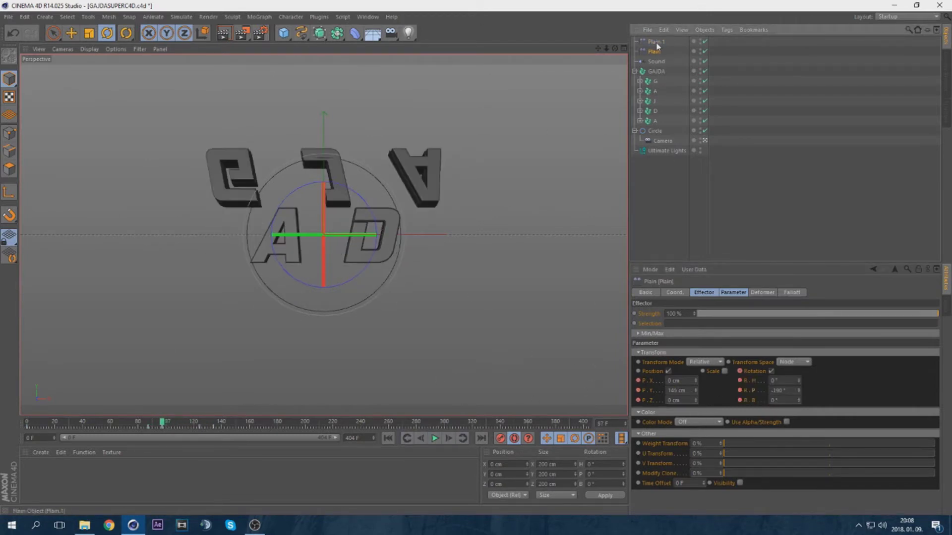
pyautogui.press('Return')
pyautogui.click(462, 438)
pyautogui.moveTo(782, 390); pyautogui.dragTo(704, 388)
pyautogui.write('180')
pyautogui.press('Return')
# Enable rotation for the second Plain effector at frame 0, edit its pitch value there, and play the animation.
pyautogui.click(388, 438)
pyautogui.click(771, 371)
pyautogui.moveTo(782, 390); pyautogui.dragTo(740, 390)
pyautogui.click(435, 439)
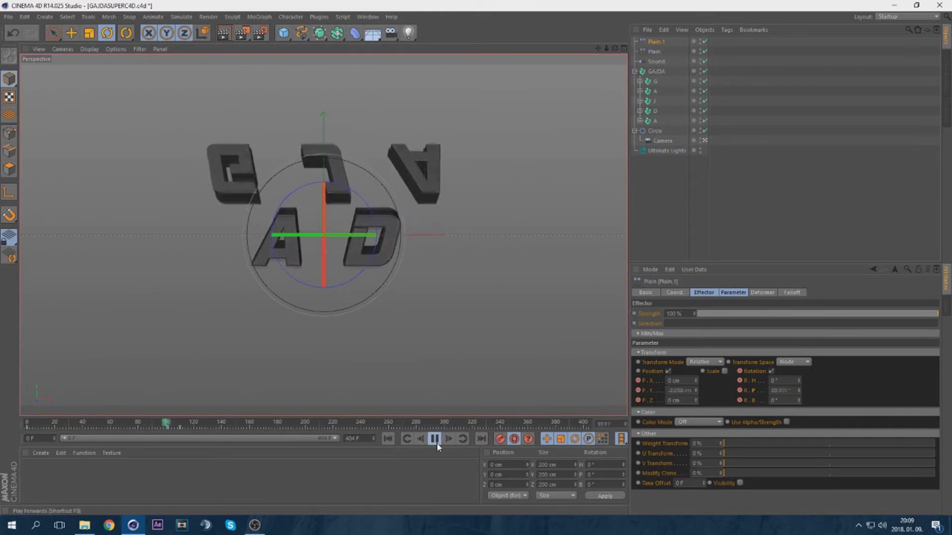
pyautogui.click(434, 439)
# Reset the first Plain effector's pitch rotation to 0° at its keyframes from frame 97 onward.
pyautogui.click(406, 439)
pyautogui.click(652, 53)
pyautogui.click(200, 423)
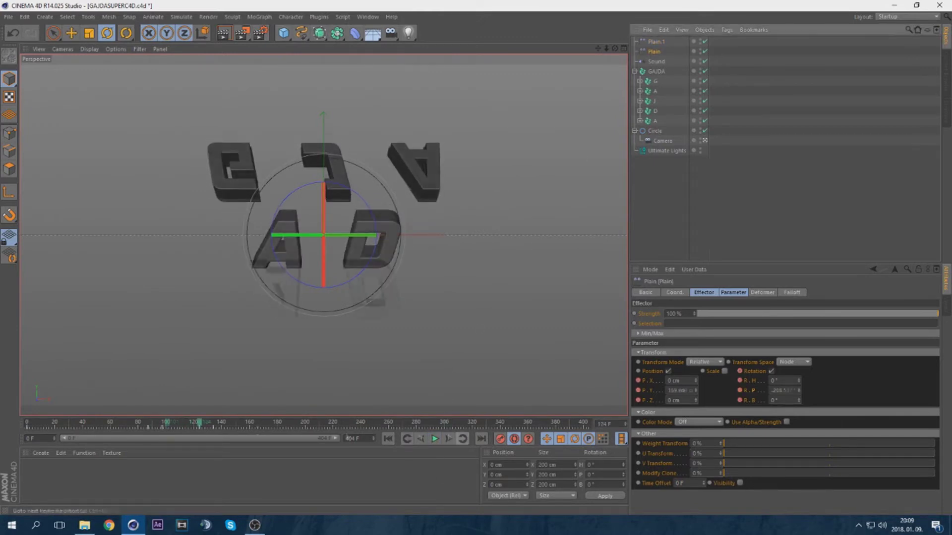
pyautogui.moveTo(199, 427); pyautogui.dragTo(222, 426)
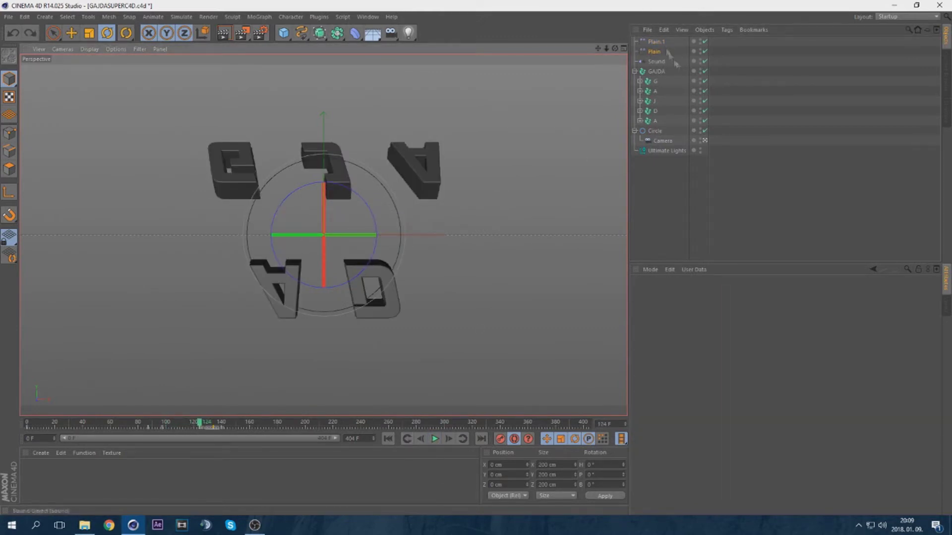
pyautogui.click(658, 52)
pyautogui.click(407, 439)
pyautogui.rightClick(798, 391)
pyautogui.click(462, 438)
pyautogui.rightClick(798, 391)
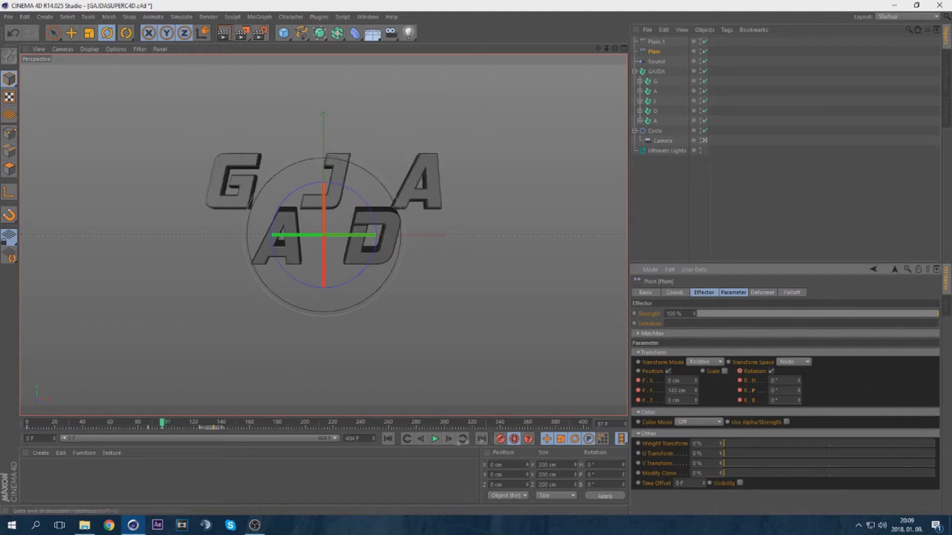
pyautogui.click(462, 439)
pyautogui.rightClick(798, 391)
pyautogui.click(461, 438)
# Play the animation from several start frames to check how the letter movement matches the beats.
pyautogui.moveTo(213, 424); pyautogui.dragTo(140, 257)
pyautogui.click(435, 439)
pyautogui.click(434, 439)
pyautogui.click(102, 424)
pyautogui.click(435, 439)
pyautogui.click(435, 438)
# Shift the selected early keyframes two frames earlier, to frames 85 and 95, and play the result.
pyautogui.moveTo(175, 428); pyautogui.dragTo(131, 427)
pyautogui.click(138, 424)
pyautogui.click(434, 439)
pyautogui.hotkey('shift', 'f')
pyautogui.click(430, 440)
pyautogui.click(406, 440)
# Set the first Plain effector's pitch rotation to about -40° at frame 85 and play from the start to frame 95.
pyautogui.click(656, 42)
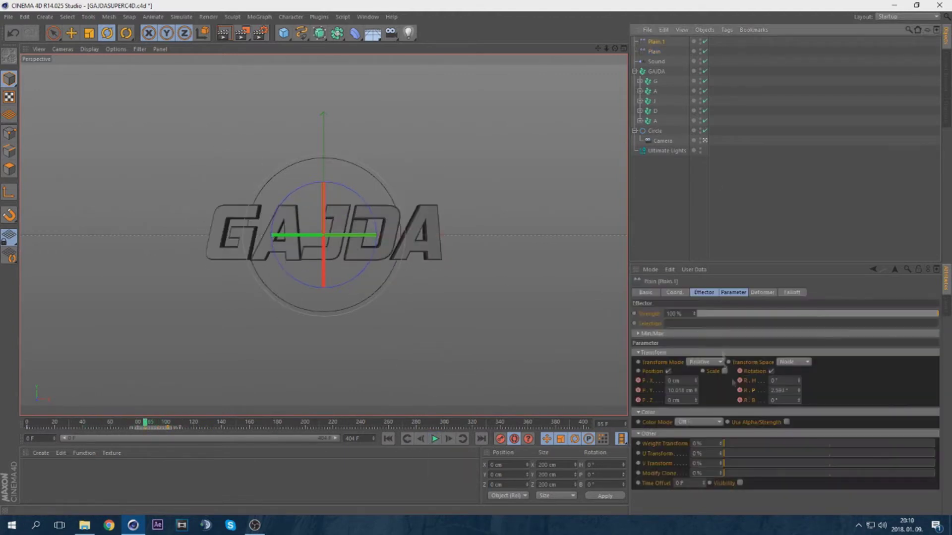
pyautogui.click(463, 440)
pyautogui.click(407, 439)
pyautogui.moveTo(799, 390); pyautogui.dragTo(798, 404)
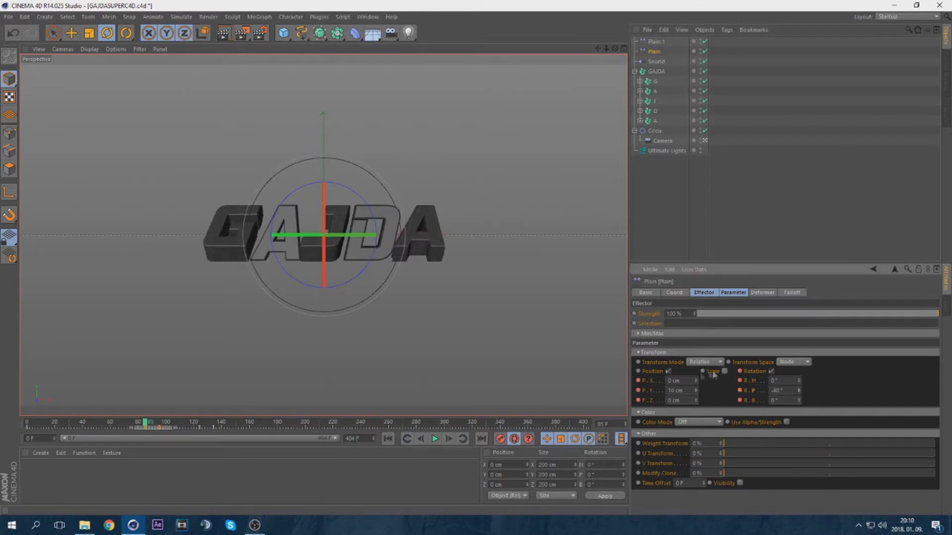
pyautogui.click(388, 439)
pyautogui.click(435, 439)
pyautogui.click(435, 438)
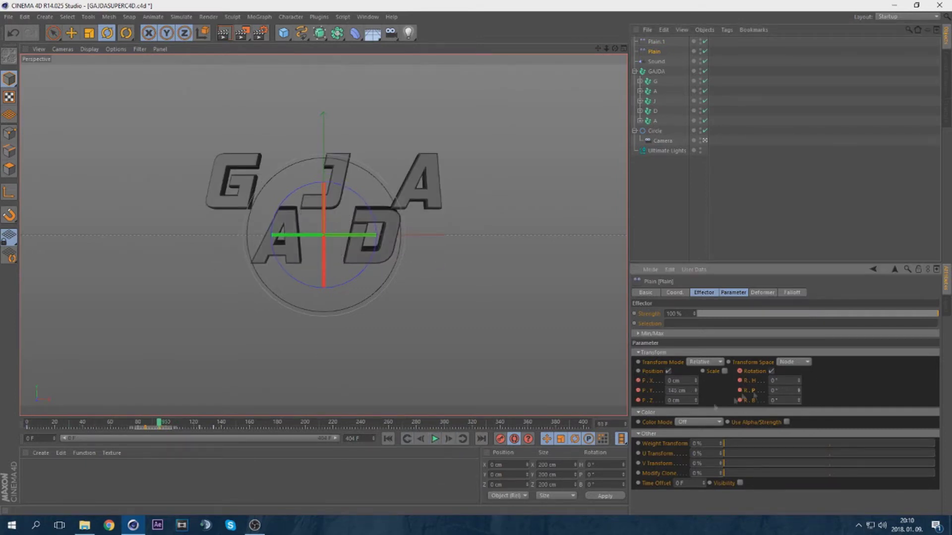
# Set the first Plain effector's pitch rotation to -223° at frame 95, checking with playback and the neighbouring keyframes.
pyautogui.moveTo(799, 391); pyautogui.dragTo(754, 393)
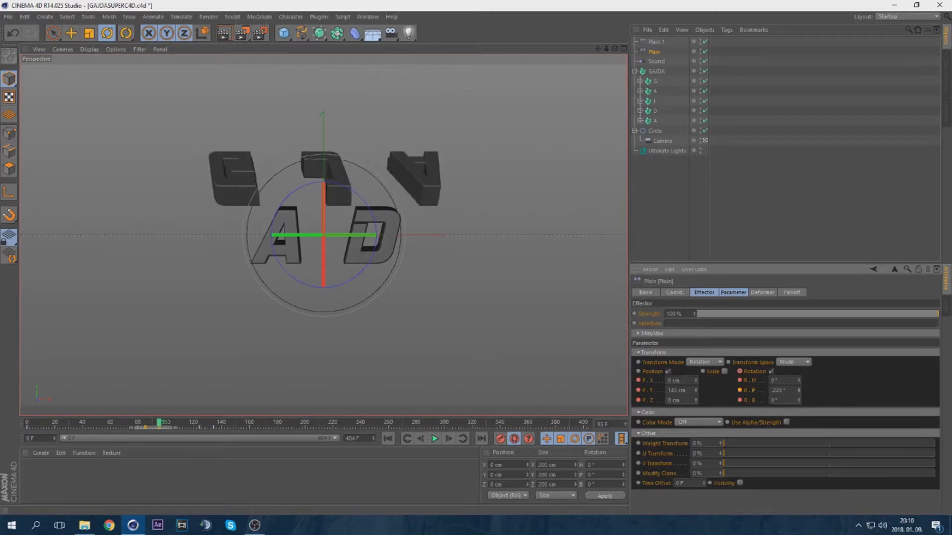
pyautogui.click(434, 440)
pyautogui.click(434, 439)
pyautogui.click(421, 439)
pyautogui.click(406, 439)
pyautogui.click(407, 439)
pyautogui.click(462, 439)
pyautogui.moveTo(778, 390); pyautogui.dragTo(719, 390)
pyautogui.write('-223')
pyautogui.press('Return')
pyautogui.click(462, 439)
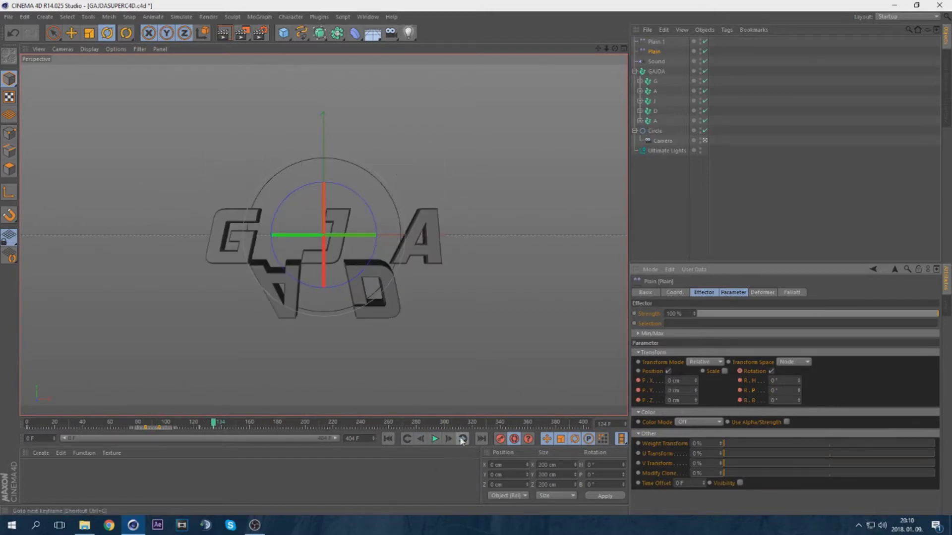
# Play the animation repeatedly from about frame 80 and reset the first Plain effector's pitch rotation to 0° at frame 124.
pyautogui.click(138, 424)
pyautogui.click(434, 438)
pyautogui.click(433, 439)
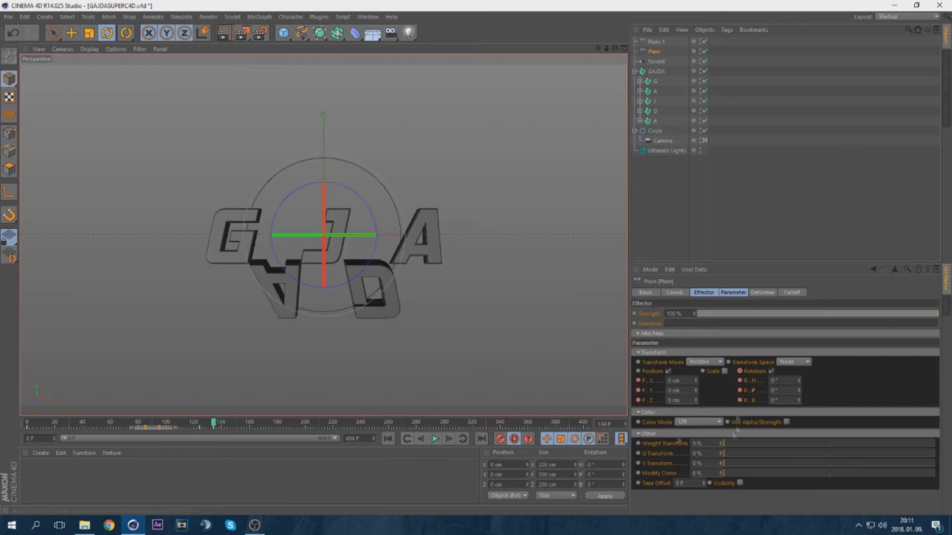
pyautogui.click(790, 390)
pyautogui.write('-')
pyautogui.click(134, 424)
pyautogui.press('F8')
pyautogui.click(140, 424)
pyautogui.click(432, 439)
pyautogui.rightClick(798, 390)
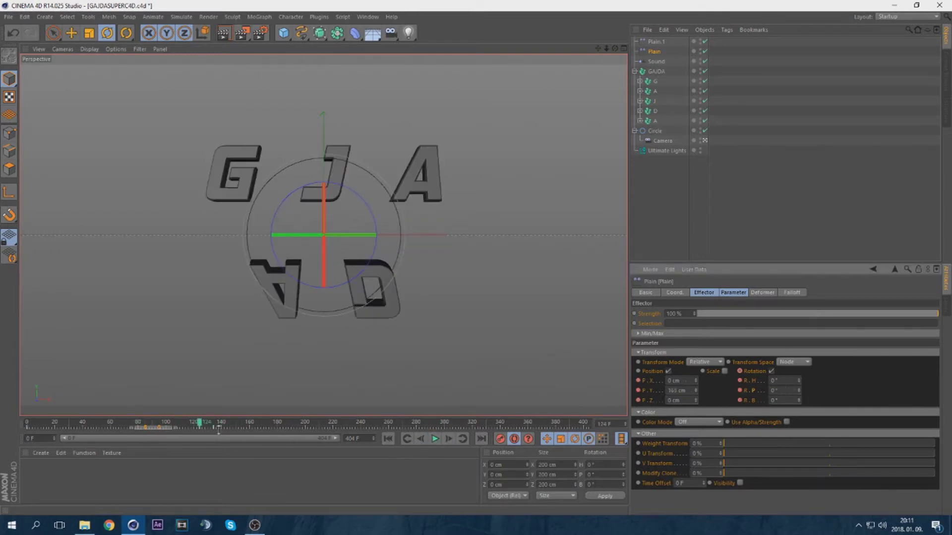
# Select the keyframes around frames 124 to 134, play the animation from about frame 65, and undo the last change.
pyautogui.click(461, 439)
pyautogui.moveTo(139, 424); pyautogui.dragTo(204, 378)
pyautogui.click(462, 441)
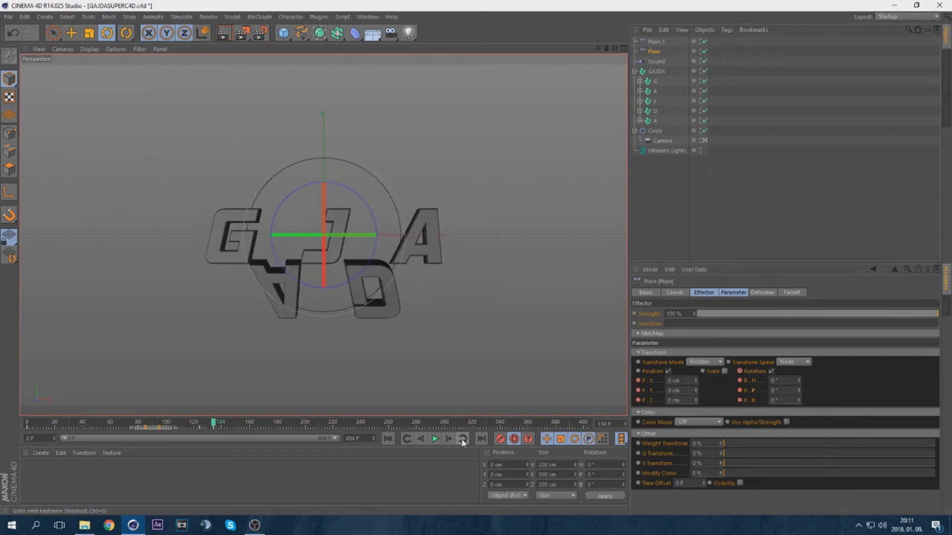
pyautogui.moveTo(210, 427); pyautogui.dragTo(195, 427)
pyautogui.click(115, 424)
pyautogui.click(434, 440)
pyautogui.click(434, 439)
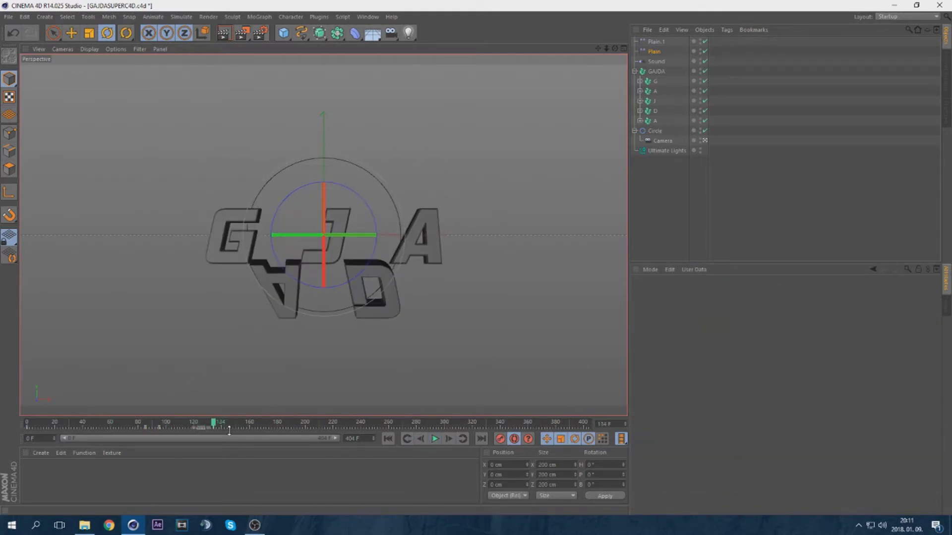
pyautogui.hotkey('ctrl', 'z')
# Set the first Plain effector's pitch rotation to -360° at frame 144 and play the animation.
pyautogui.click(654, 52)
pyautogui.moveTo(798, 390)
pyautogui.mouseDown()
pyautogui.moveTo(799, 381)
pyautogui.moveTo(798, 410)
pyautogui.mouseUp()
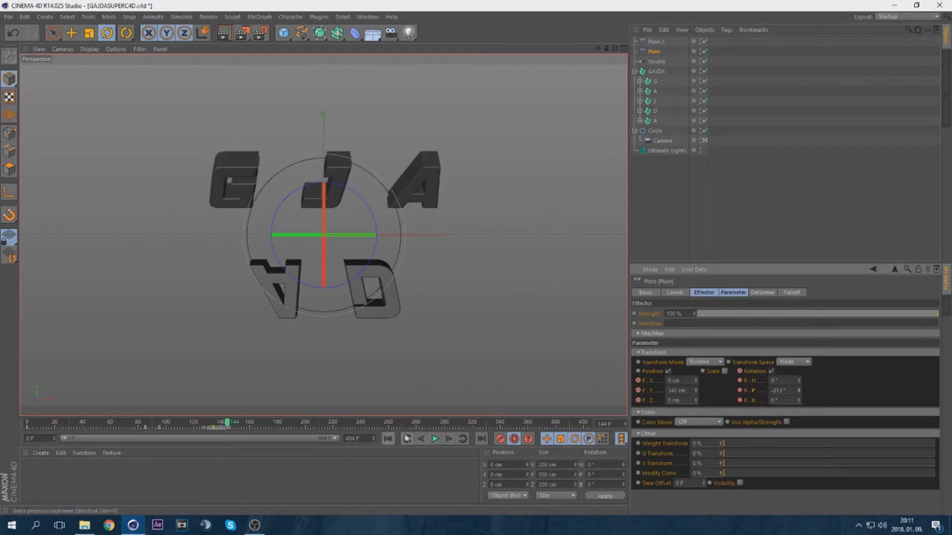
pyautogui.click(435, 440)
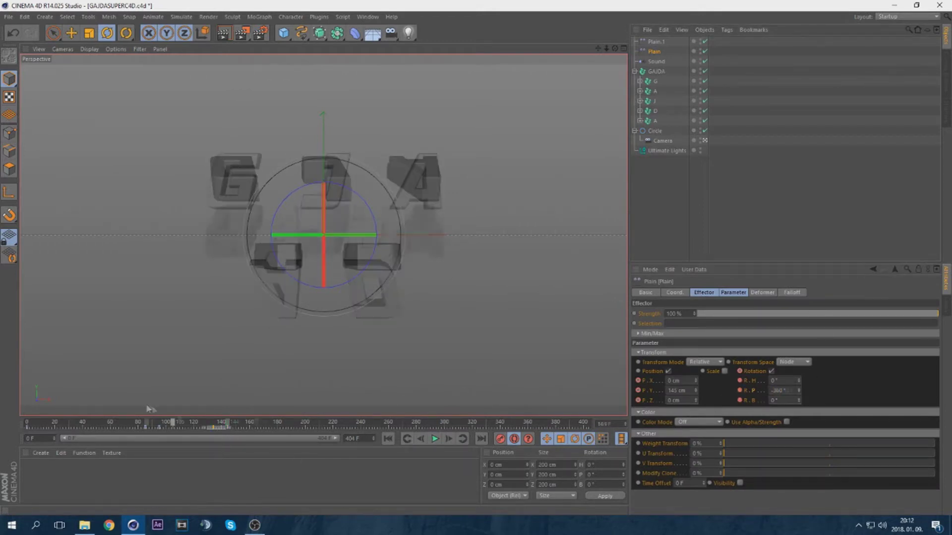
pyautogui.click(434, 440)
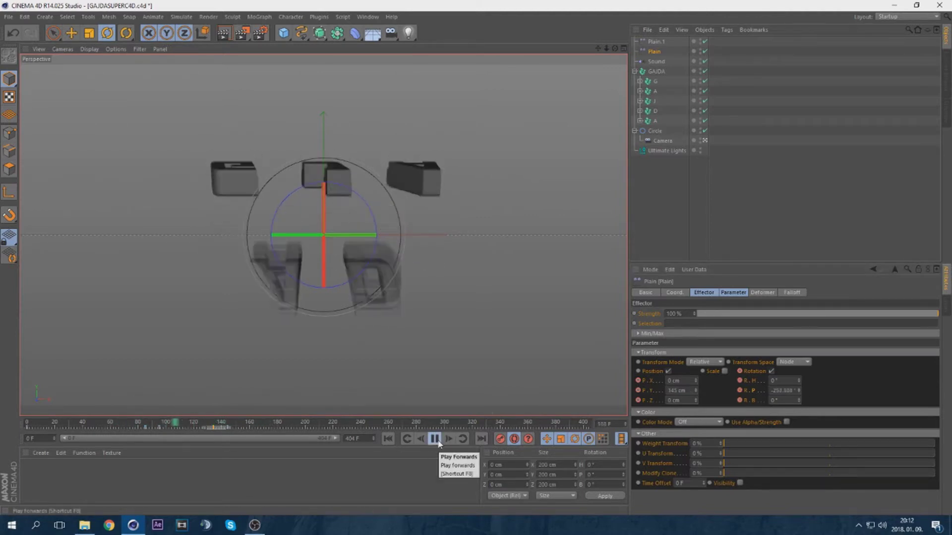
# Stop playback and set the first Plain effector's Y position to 150 cm at frame 144.
pyautogui.click(435, 439)
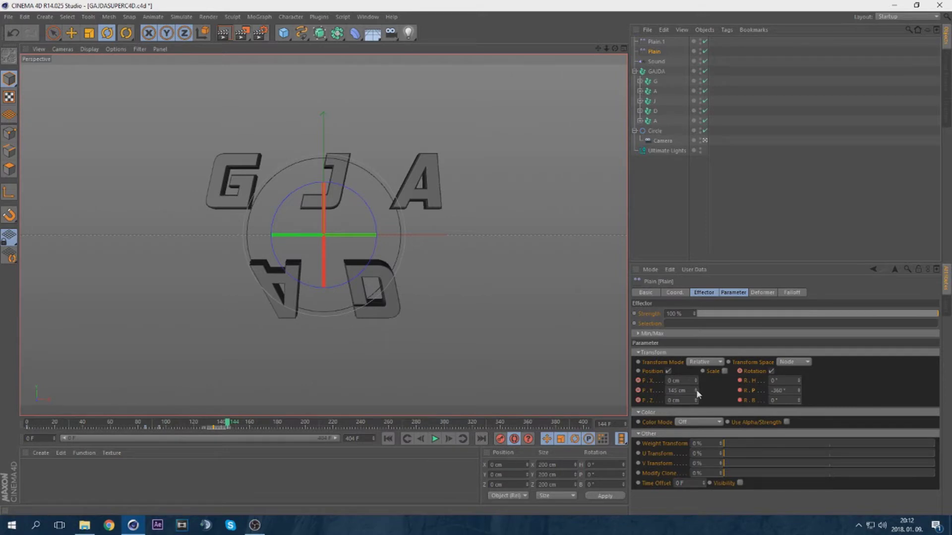
pyautogui.click(680, 391)
pyautogui.write('1')
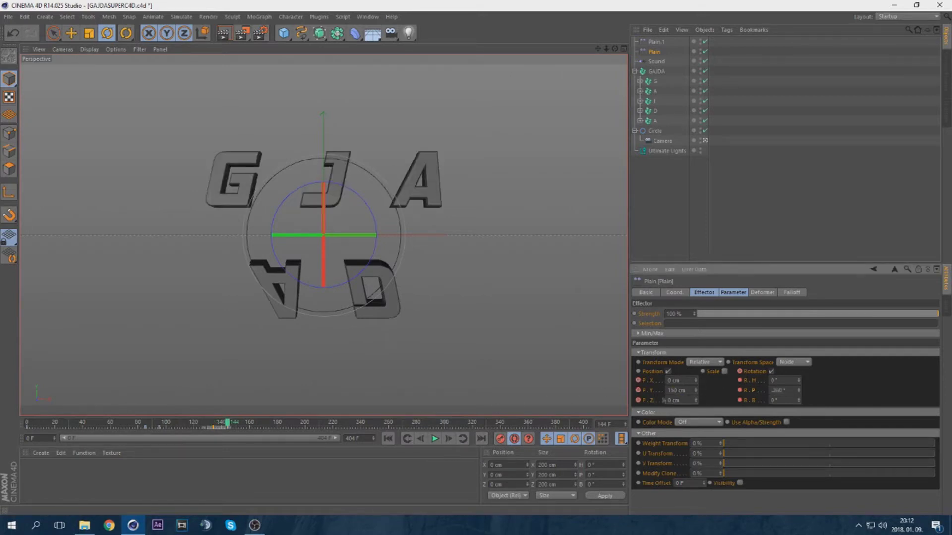
pyautogui.press('Return')
# Play the animation from several starting frames and open the first Plain effector's Y position for editing at frame 134.
pyautogui.click(126, 424)
pyautogui.click(435, 439)
pyautogui.click(35, 424)
pyautogui.click(435, 439)
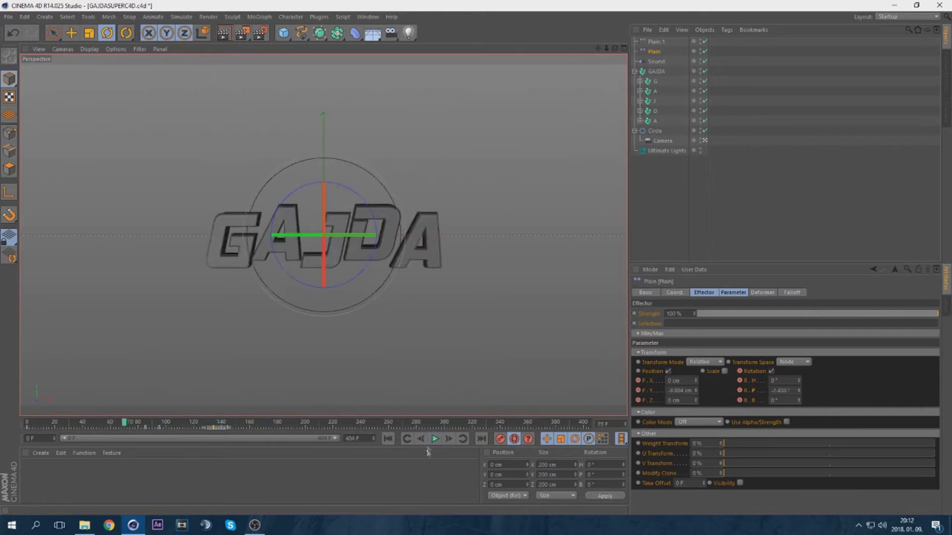
pyautogui.click(433, 441)
pyautogui.click(434, 439)
pyautogui.click(408, 441)
pyautogui.moveTo(687, 391); pyautogui.dragTo(668, 391)
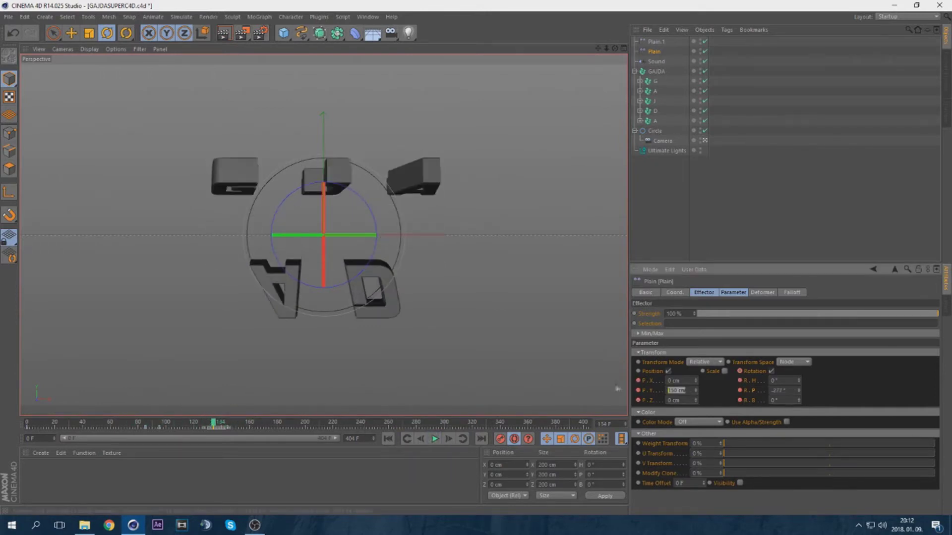
# Play the animation and examine both Plain effectors' keyframes back to about frame 85.
pyautogui.click(434, 439)
pyautogui.click(434, 440)
pyautogui.click(408, 440)
pyautogui.click(407, 439)
pyautogui.click(408, 439)
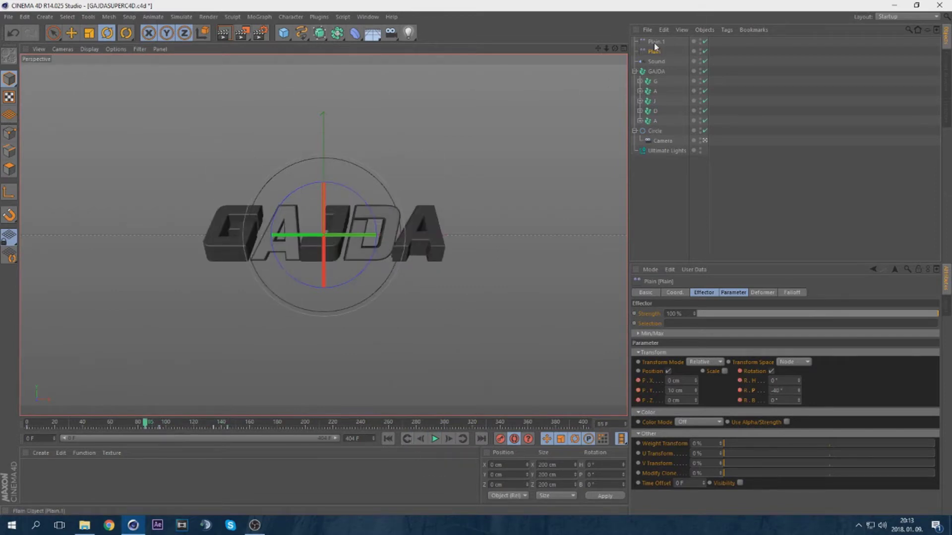
pyautogui.click(655, 41)
pyautogui.click(436, 439)
pyautogui.click(437, 439)
pyautogui.click(407, 440)
pyautogui.click(408, 440)
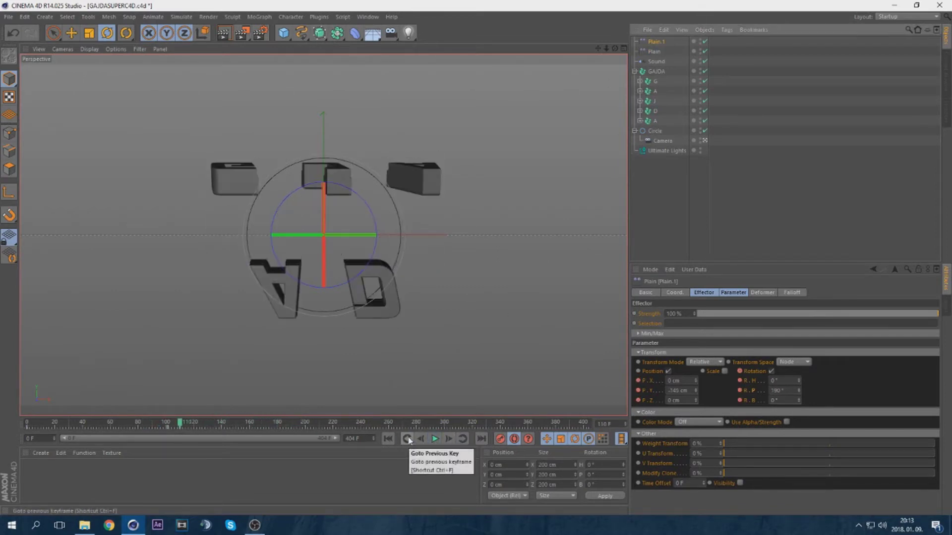
pyautogui.click(407, 440)
pyautogui.click(408, 440)
pyautogui.click(408, 439)
pyautogui.click(462, 439)
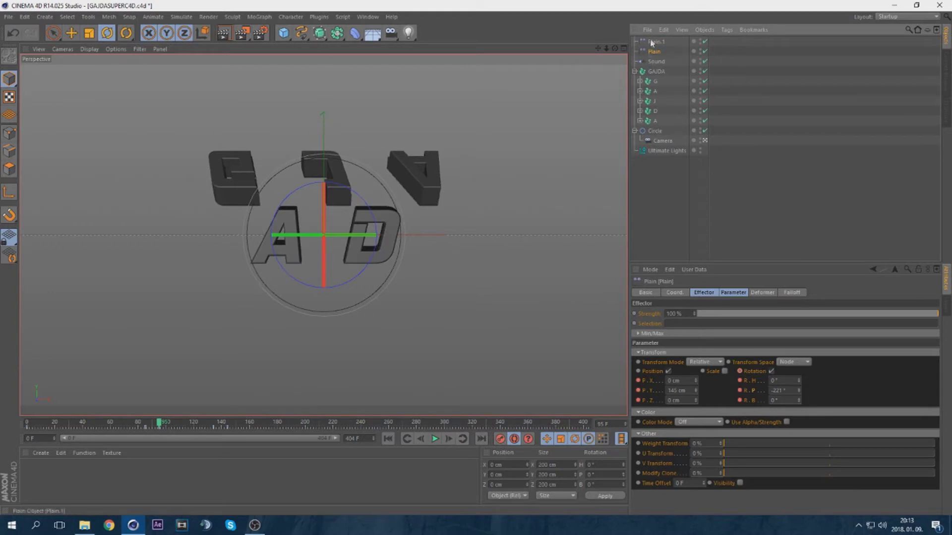
# Set the second Plain effector's pitch rotation to 221° at frame 110.
pyautogui.click(656, 41)
pyautogui.click(462, 439)
pyautogui.click(462, 439)
pyautogui.write('221')
pyautogui.press('Return')
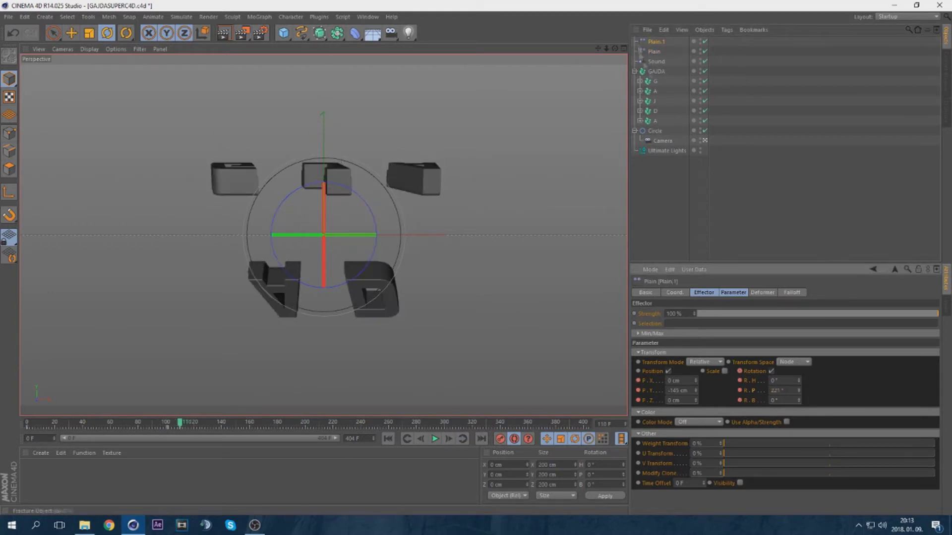
# Compare the two Plain effectors at the following keyframe and set the second one's pitch rotation to 360°.
pyautogui.click(644, 51)
pyautogui.click(462, 440)
pyautogui.click(654, 43)
pyautogui.write('4')
pyautogui.moveTo(795, 390); pyautogui.dragTo(739, 363)
pyautogui.click(653, 51)
pyautogui.write('360')
pyautogui.press('Return')
# Play the animation from about frame 85 and select the second Plain effector's keyframes around frames 125 to 138.
pyautogui.click(410, 441)
pyautogui.click(465, 440)
pyautogui.click(149, 424)
pyautogui.click(434, 439)
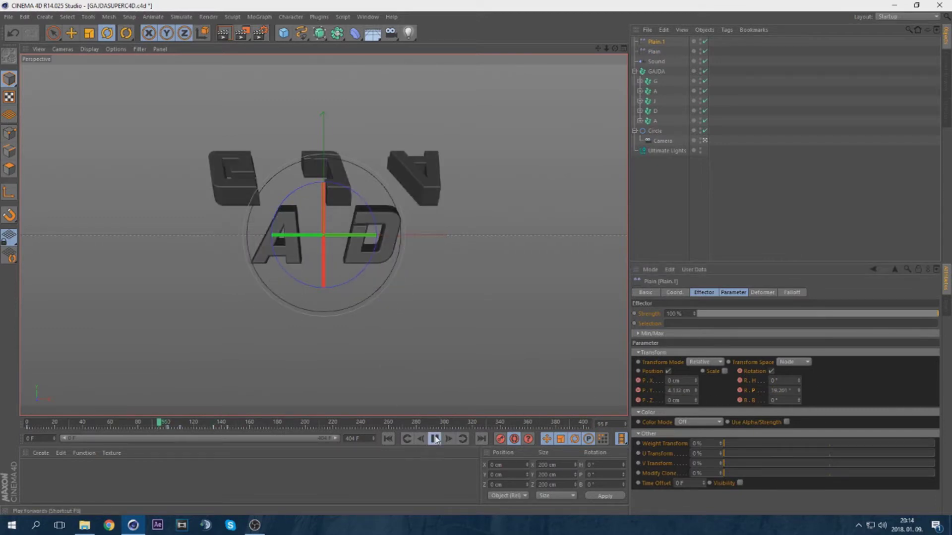
pyautogui.click(434, 439)
pyautogui.click(215, 424)
pyautogui.moveTo(219, 428); pyautogui.dragTo(201, 428)
pyautogui.click(139, 423)
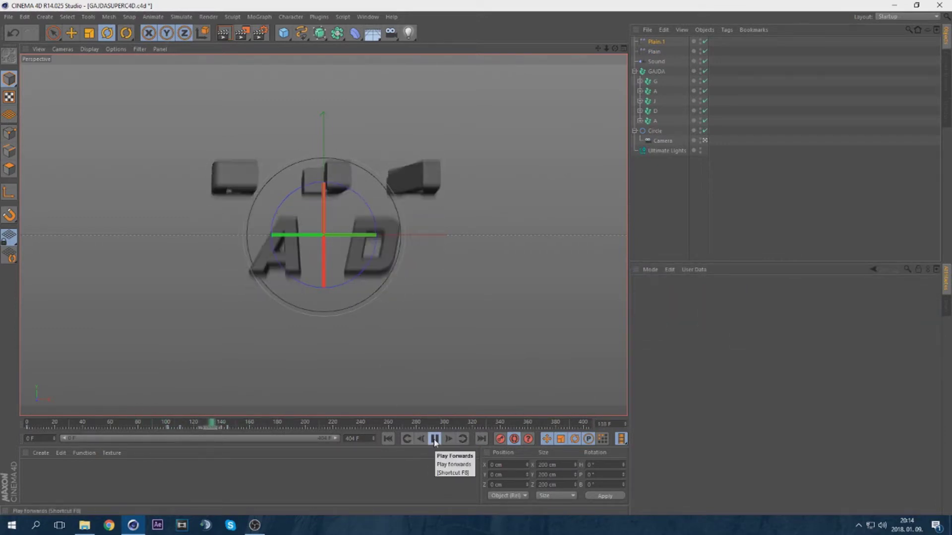
pyautogui.click(434, 439)
# Check the first Plain effector's keys, shift the keyframes near frame 126 slightly forward, and play the animation with the second effector selected.
pyautogui.click(659, 53)
pyautogui.click(410, 439)
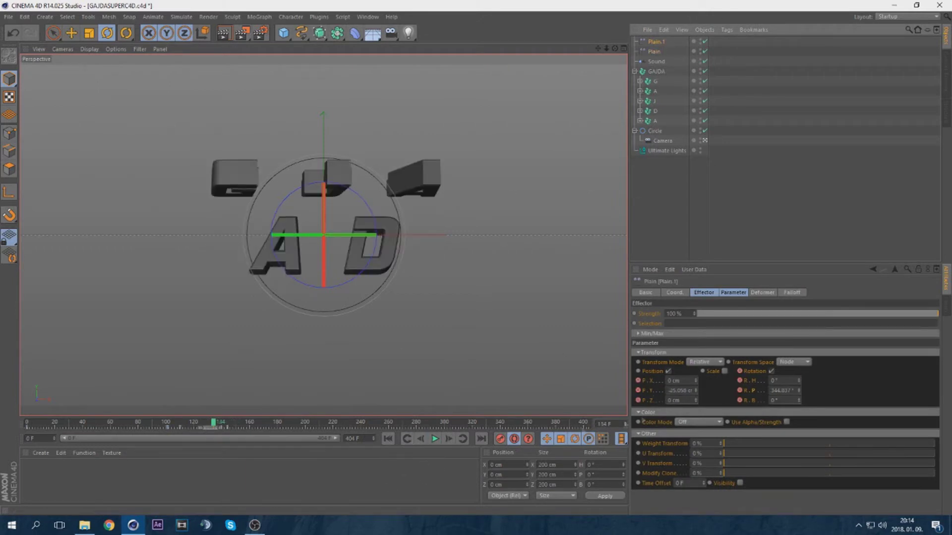
pyautogui.click(228, 424)
pyautogui.moveTo(203, 428)
pyautogui.mouseDown()
pyautogui.moveTo(227, 427)
pyautogui.moveTo(211, 422)
pyautogui.mouseUp()
pyautogui.click(653, 41)
pyautogui.click(435, 439)
pyautogui.click(435, 440)
# At frame 144, reset the second Plain effector's Y position to 0 cm, set its pitch rotation to 360°, and replay the animation.
pyautogui.rightClick(696, 391)
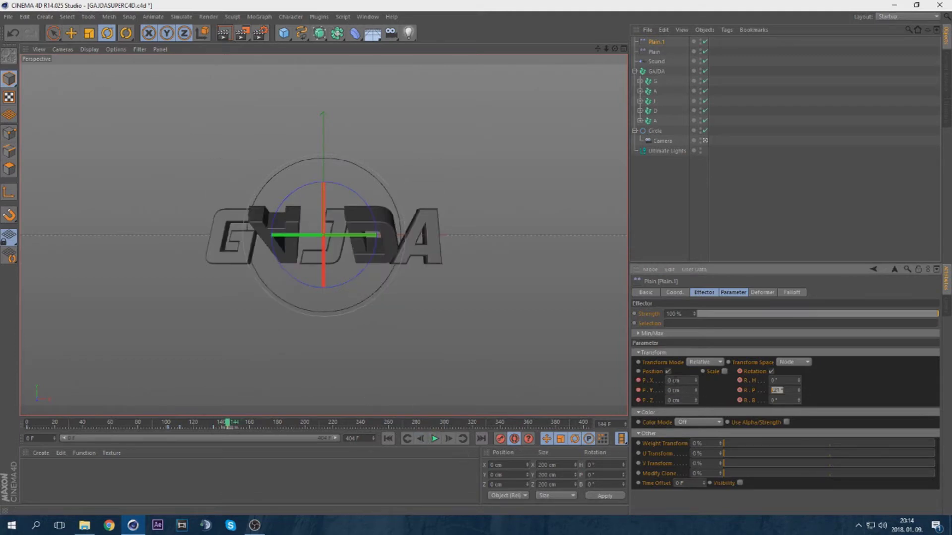
pyautogui.write('0')
pyautogui.press('Return')
pyautogui.moveTo(168, 425); pyautogui.dragTo(225, 384)
pyautogui.click(388, 438)
pyautogui.click(434, 439)
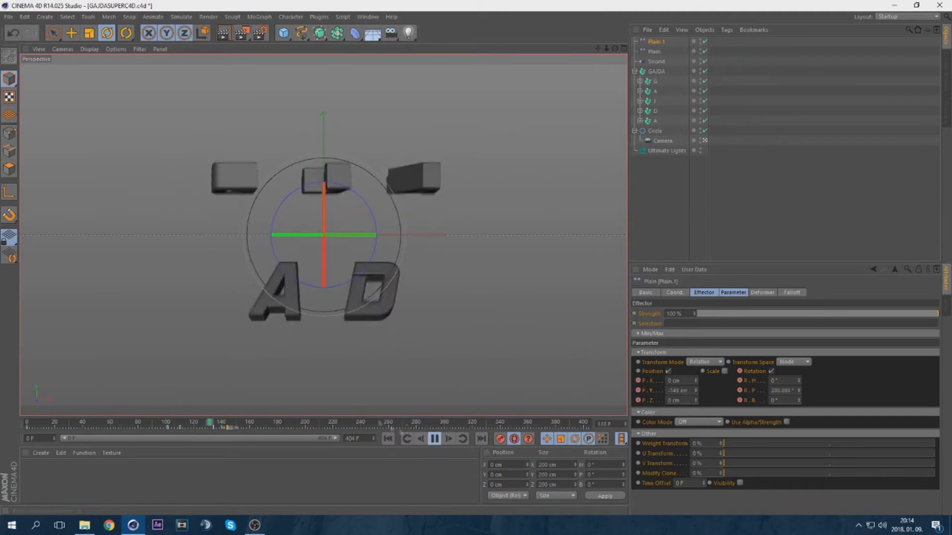
pyautogui.click(435, 439)
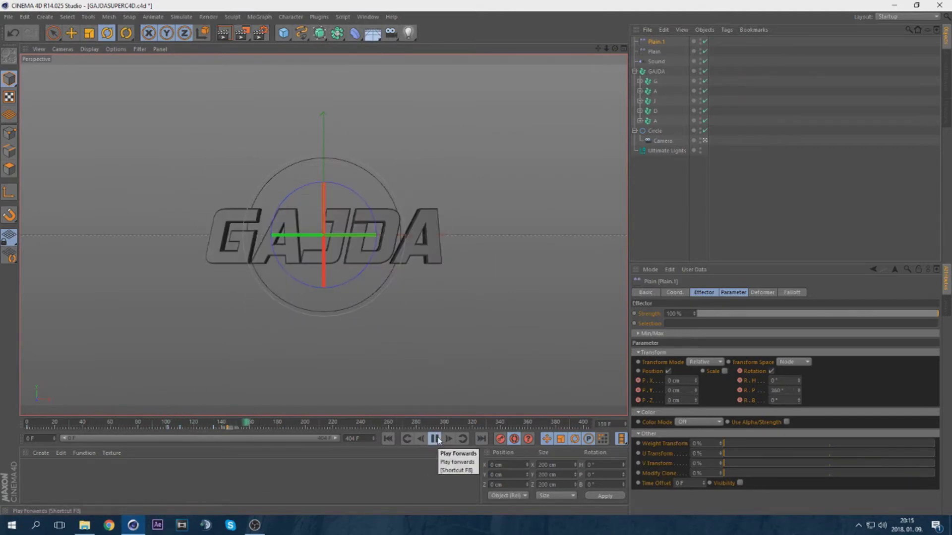
# Adjust the pitch rotation of both Plain effectors at frame 134 and play the animation.
pyautogui.click(654, 51)
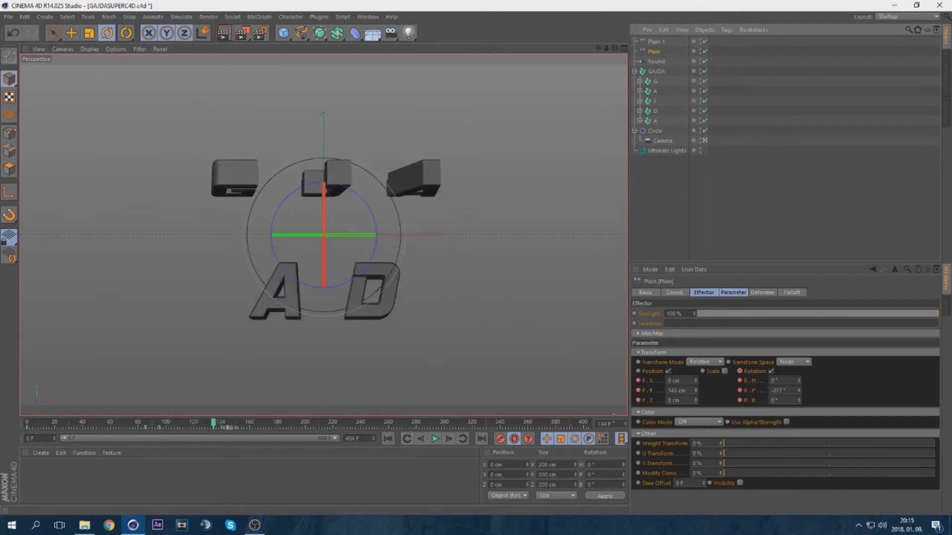
pyautogui.click(656, 42)
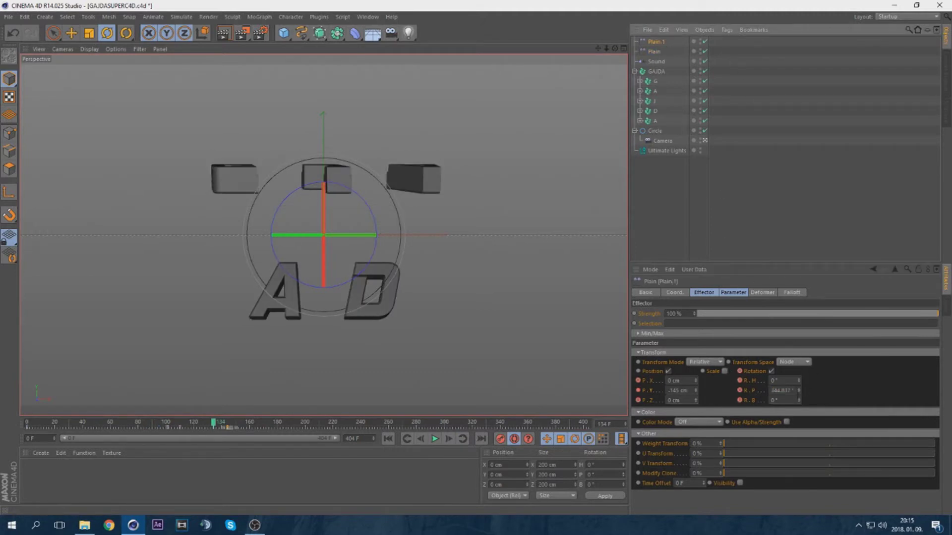
pyautogui.click(434, 439)
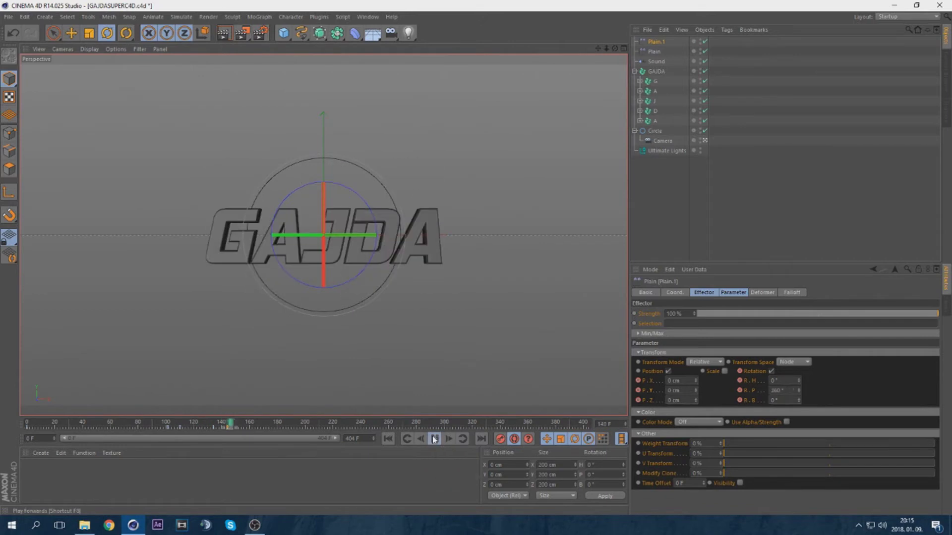
pyautogui.moveTo(799, 390); pyautogui.dragTo(798, 377)
pyautogui.click(661, 52)
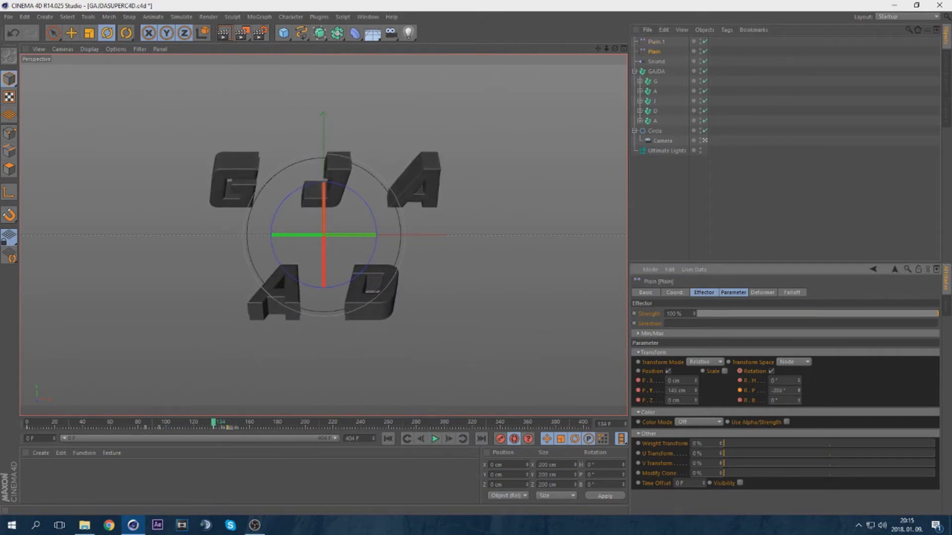
pyautogui.click(433, 439)
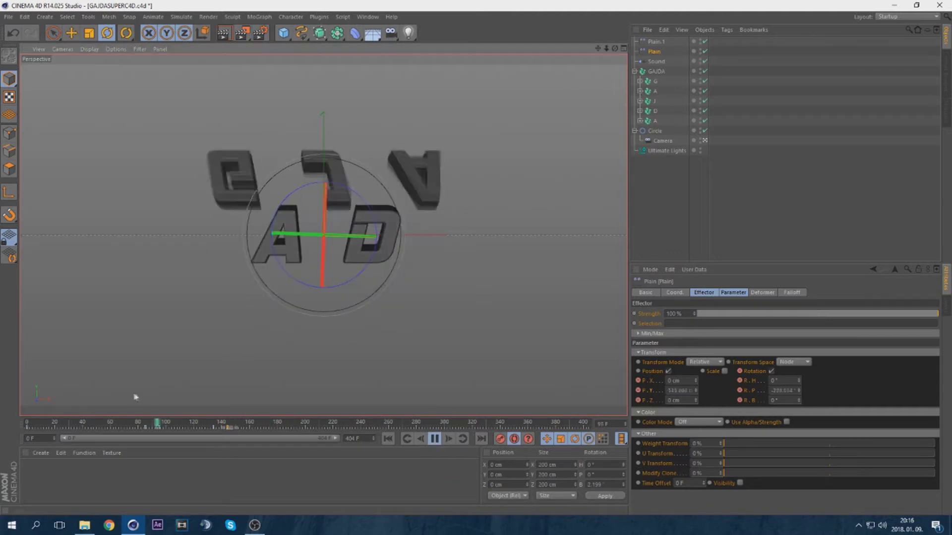
pyautogui.click(435, 439)
pyautogui.click(435, 439)
pyautogui.moveTo(649, 60); pyautogui.dragTo(644, 42)
pyautogui.moveTo(248, 428); pyautogui.dragTo(187, 429)
pyautogui.hotkey('ctrl', 'z')
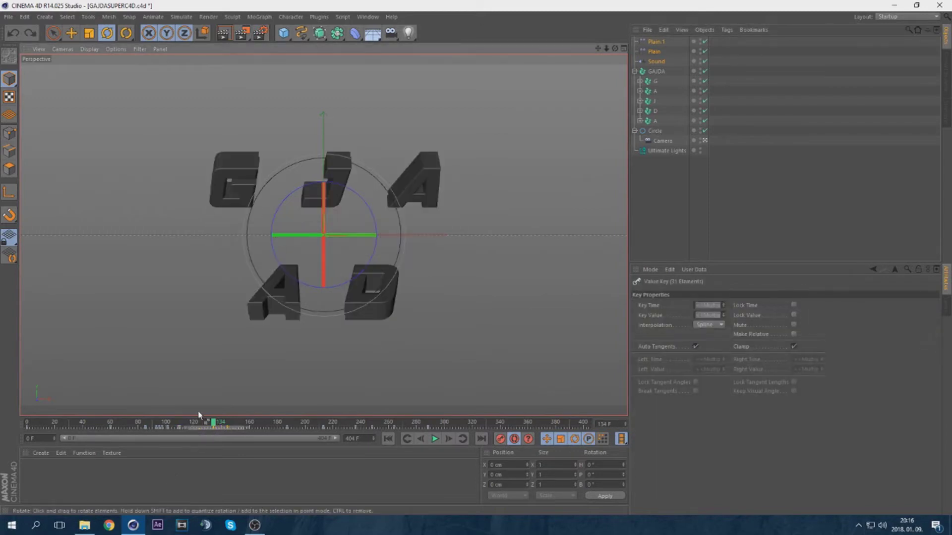
pyautogui.click(259, 429)
# Move both Plain effectors' keyframes between about frames 118 and 160 roughly seven frames earlier and play the animation.
pyautogui.moveTo(669, 56); pyautogui.dragTo(650, 42)
pyautogui.moveTo(250, 427); pyautogui.dragTo(191, 427)
pyautogui.moveTo(218, 428); pyautogui.dragTo(208, 430)
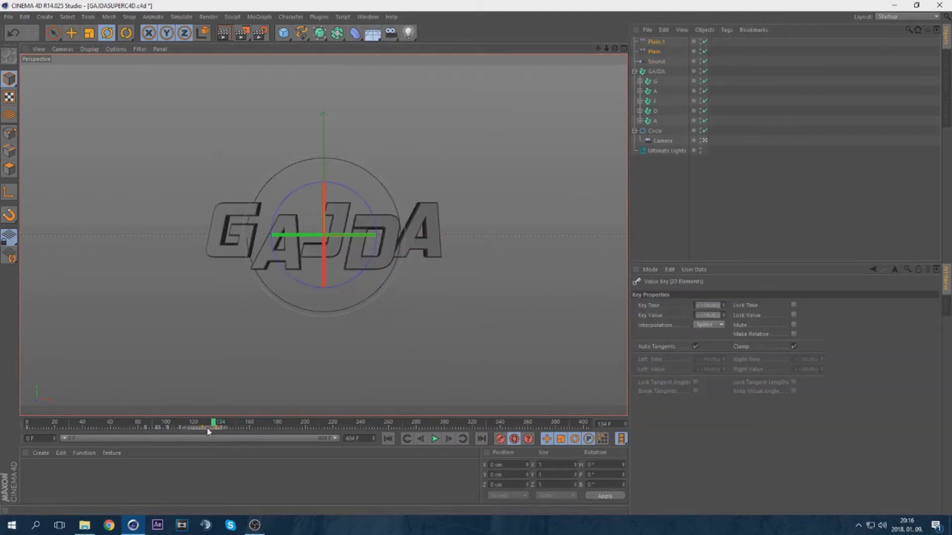
pyautogui.click(435, 439)
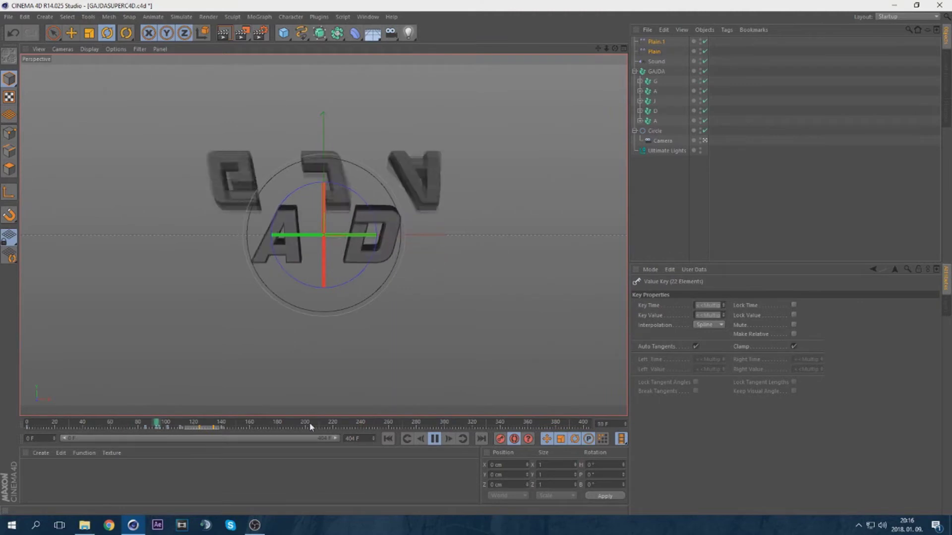
pyautogui.click(434, 439)
# Play the animation from about frame 60 with the Sound effector selected to check the timing against the music.
pyautogui.click(656, 62)
pyautogui.click(111, 424)
pyautogui.click(434, 439)
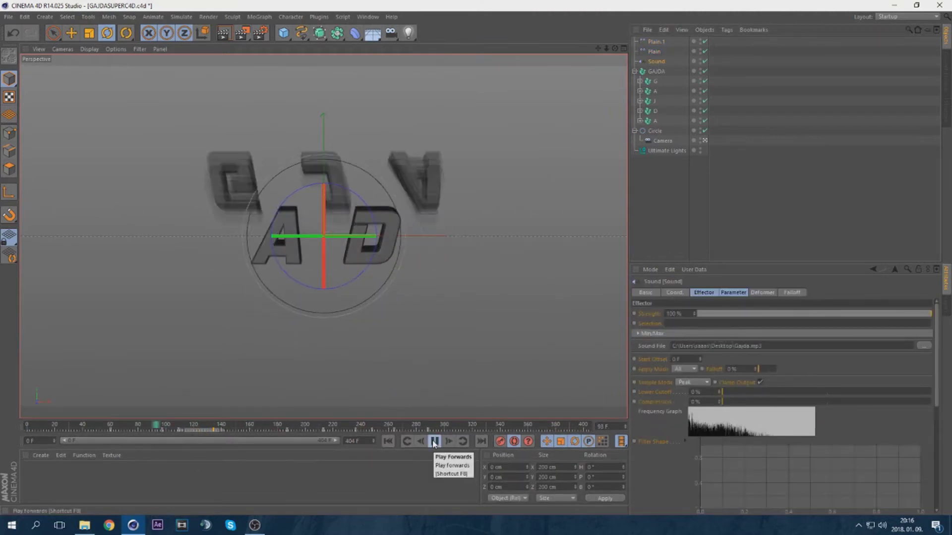
pyautogui.click(434, 441)
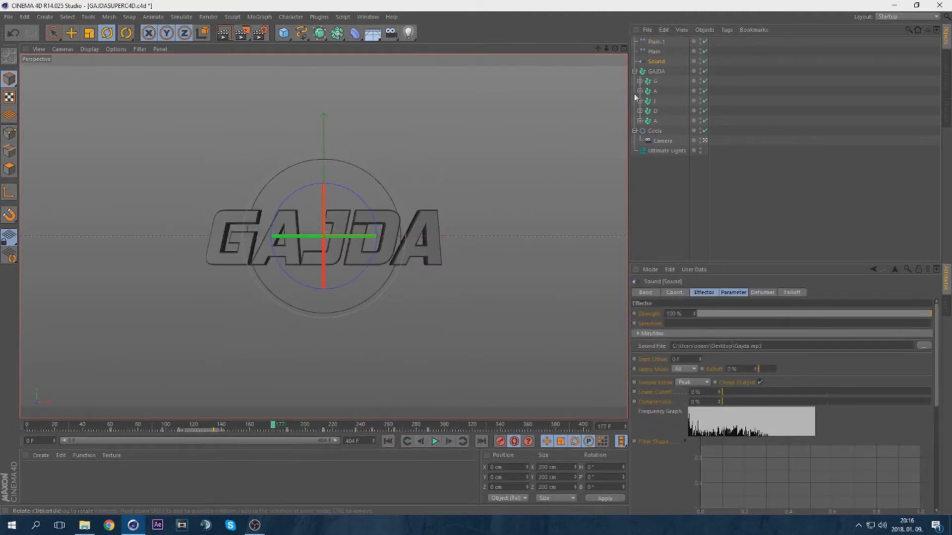
# Select the GAJDA fracture object, advance past frame 185, and rotate it further in pitch.
pyautogui.click(343, 234)
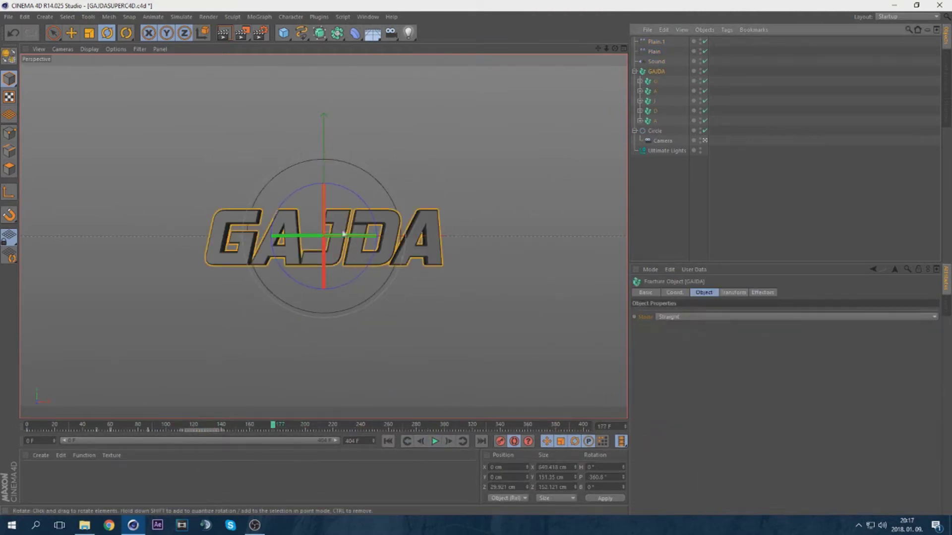
pyautogui.click(435, 442)
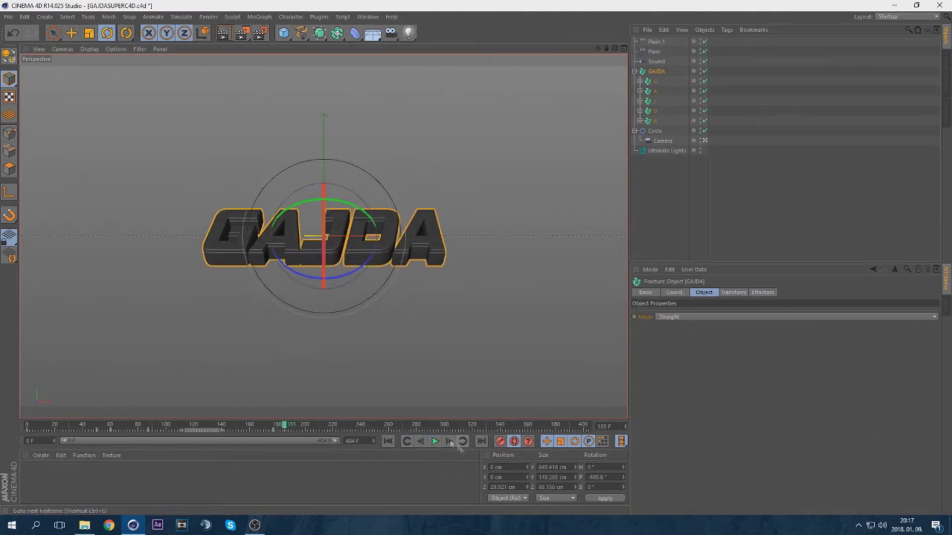
pyautogui.click(449, 441)
pyautogui.click(449, 441)
pyautogui.moveTo(324, 207); pyautogui.dragTo(324, 168)
# Find the next beat with the Sound effector and rotate the GAJDA object's pitch to -723.6° at frame 203.
pyautogui.click(656, 61)
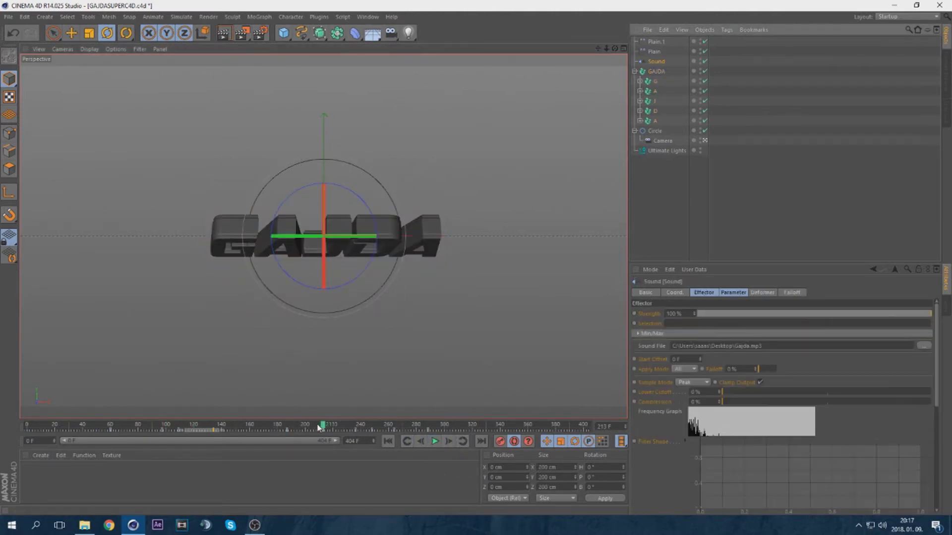
pyautogui.moveTo(319, 427); pyautogui.dragTo(312, 430)
pyautogui.click(656, 71)
pyautogui.moveTo(324, 160); pyautogui.dragTo(326, 165)
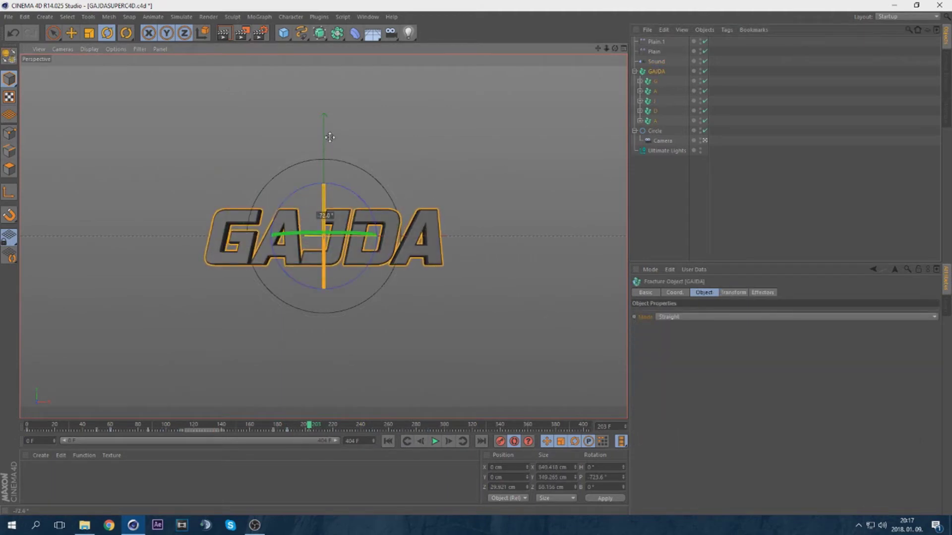
# Play the animation from about frame 163 and select the GAJDA object's keyframes at frame 175.
pyautogui.click(254, 425)
pyautogui.click(431, 441)
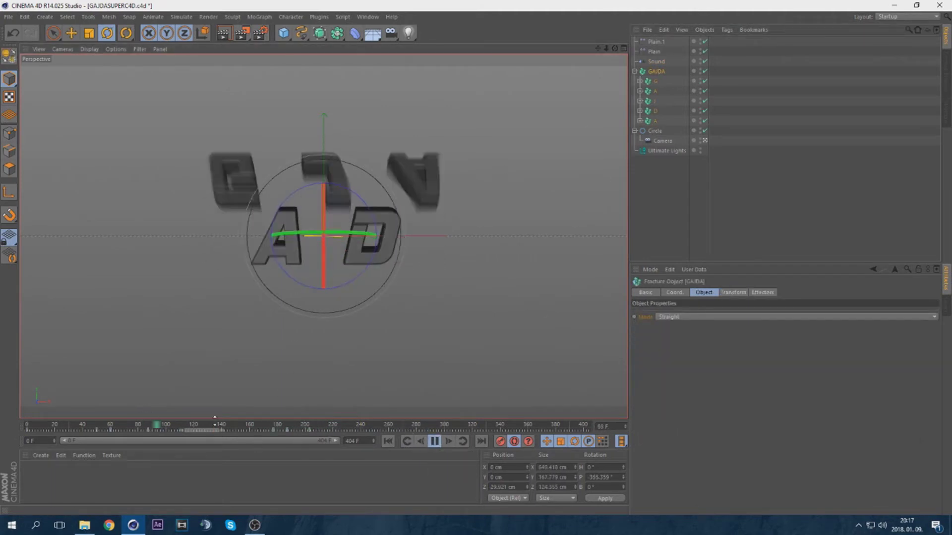
pyautogui.click(264, 431)
pyautogui.click(433, 441)
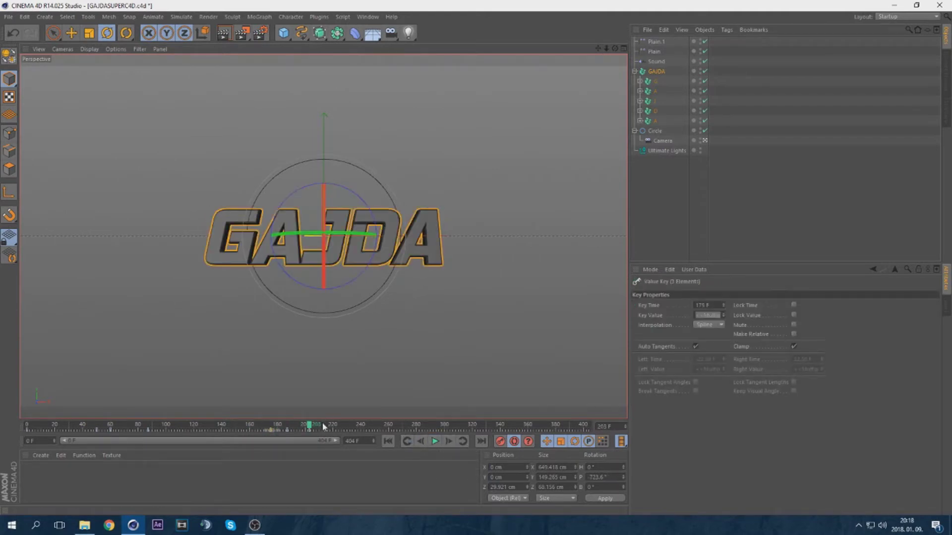
# Rotate the GAJDA object to a heading of about 137° at frame 213, check the neighbouring keyframes, and play the animation.
pyautogui.moveTo(314, 222); pyautogui.dragTo(313, 234)
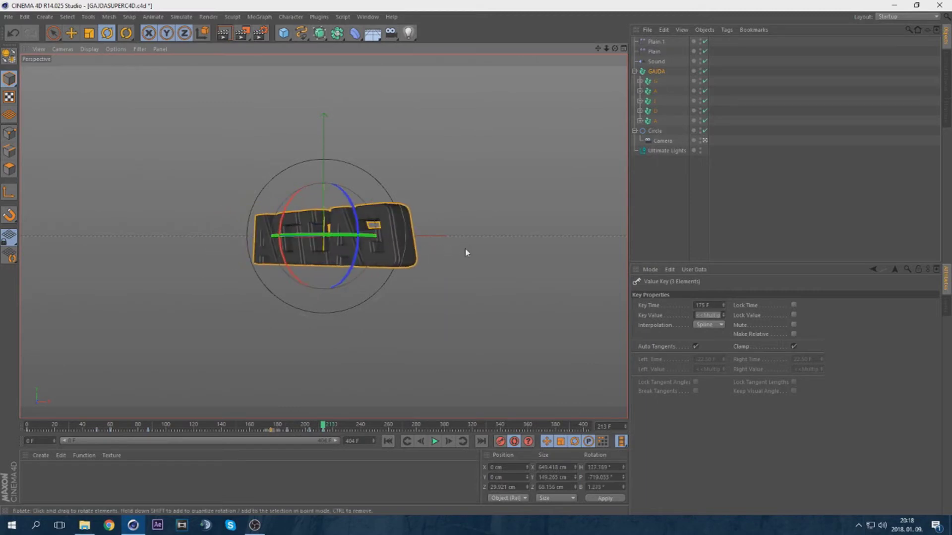
pyautogui.click(257, 422)
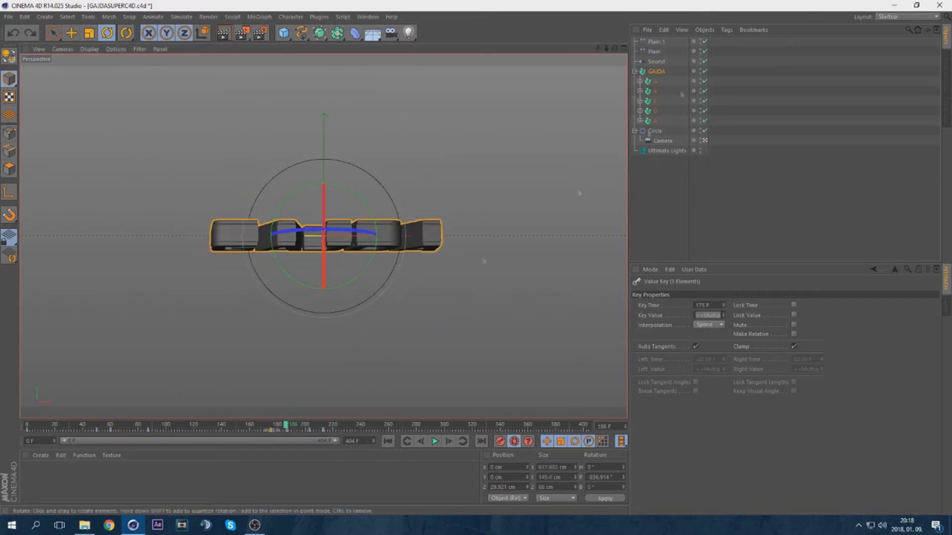
pyautogui.click(462, 441)
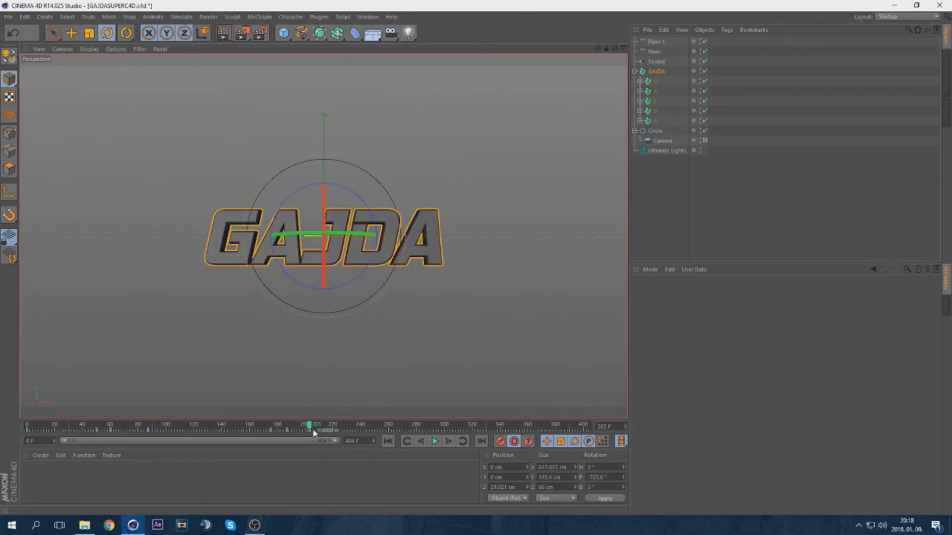
pyautogui.click(435, 441)
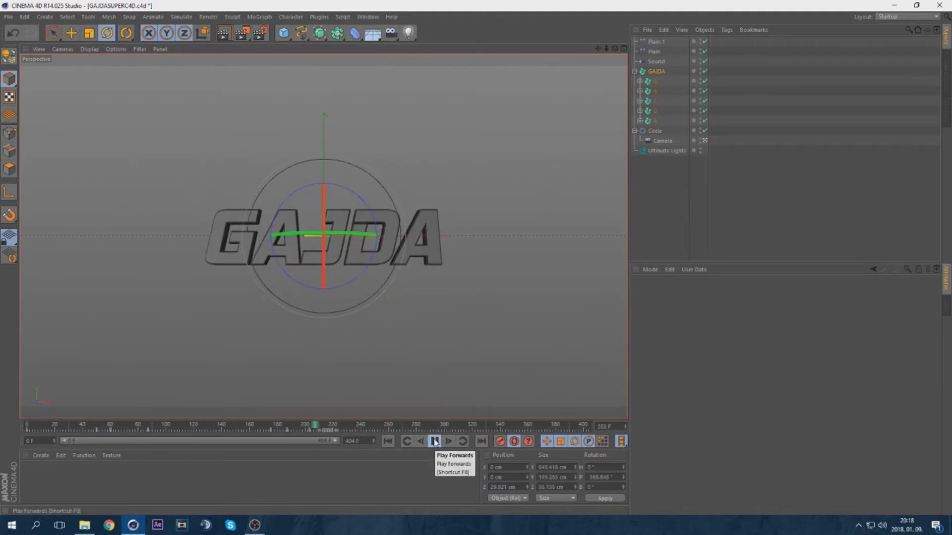
pyautogui.click(435, 441)
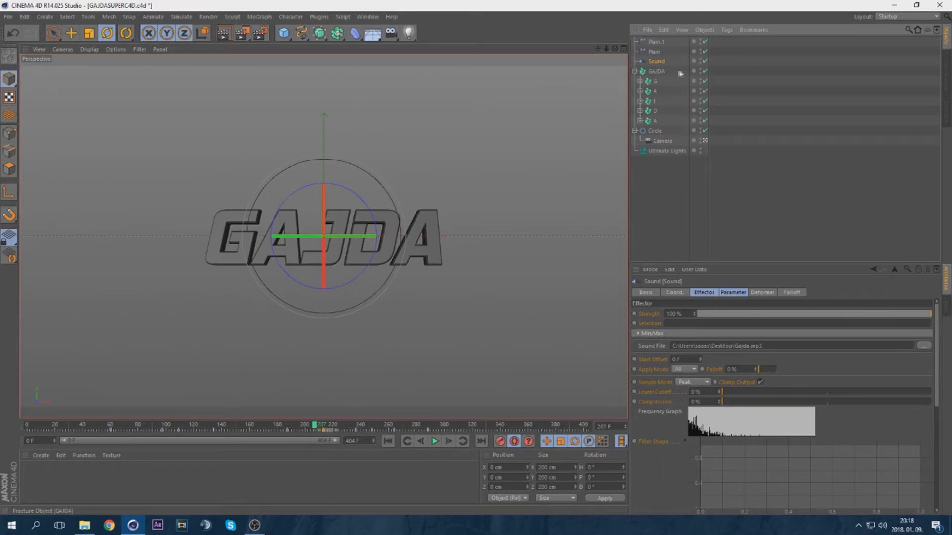
# Add a Plain effector to the letter G of the GAJDA fracture object.
pyautogui.click(655, 81)
pyautogui.click(259, 17)
pyautogui.moveTo(278, 29)
pyautogui.click(335, 78)
# Keyframe the G letter's Plain effector at a position of 0 cm at the start and around frame 208, and enable its rotation.
pyautogui.keyDown('ctrl'); pyautogui.click(638, 390); pyautogui.keyUp('ctrl')
pyautogui.moveTo(316, 425); pyautogui.dragTo(26, 425)
pyautogui.click(466, 441)
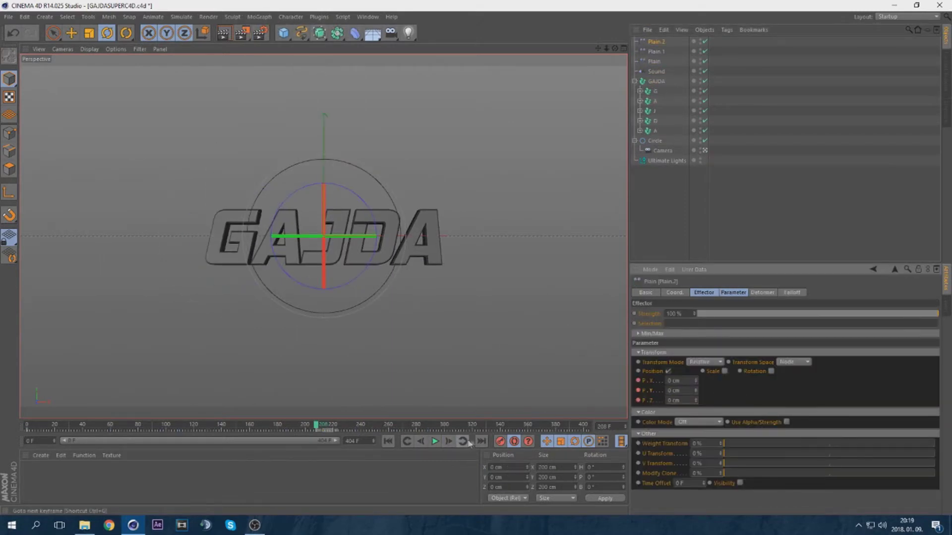
pyautogui.click(406, 442)
pyautogui.click(771, 371)
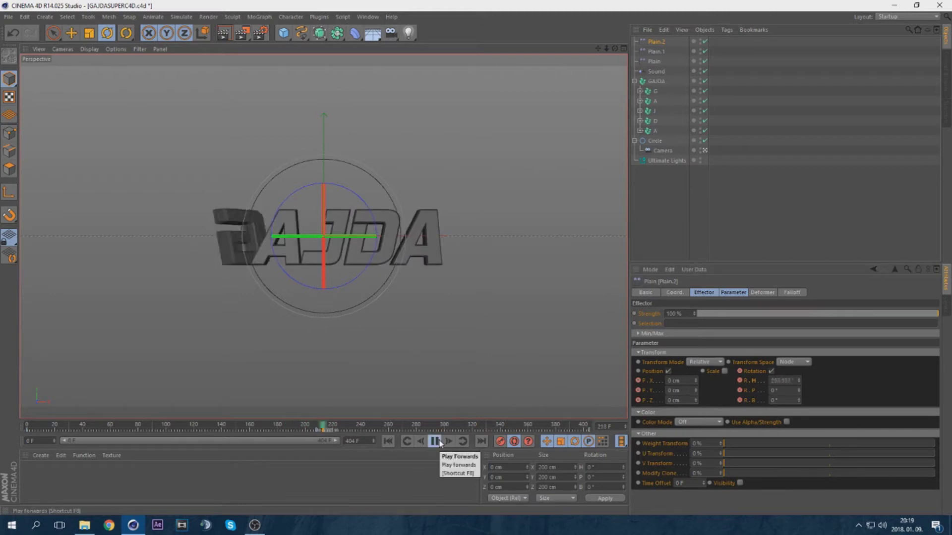
# Replay the G's rotation from about frame 207 and shift its first keyframes back to about frame 203.
pyautogui.click(315, 426)
pyautogui.click(434, 441)
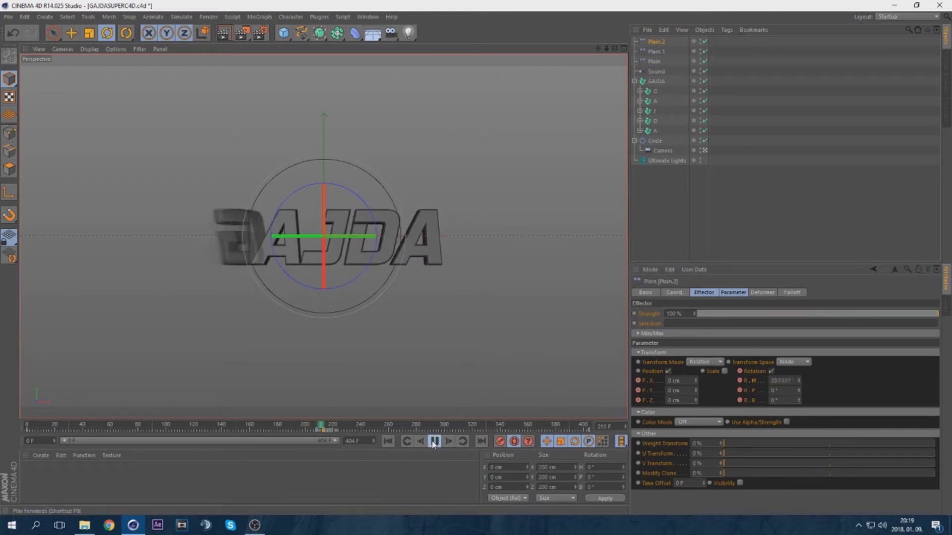
pyautogui.click(315, 425)
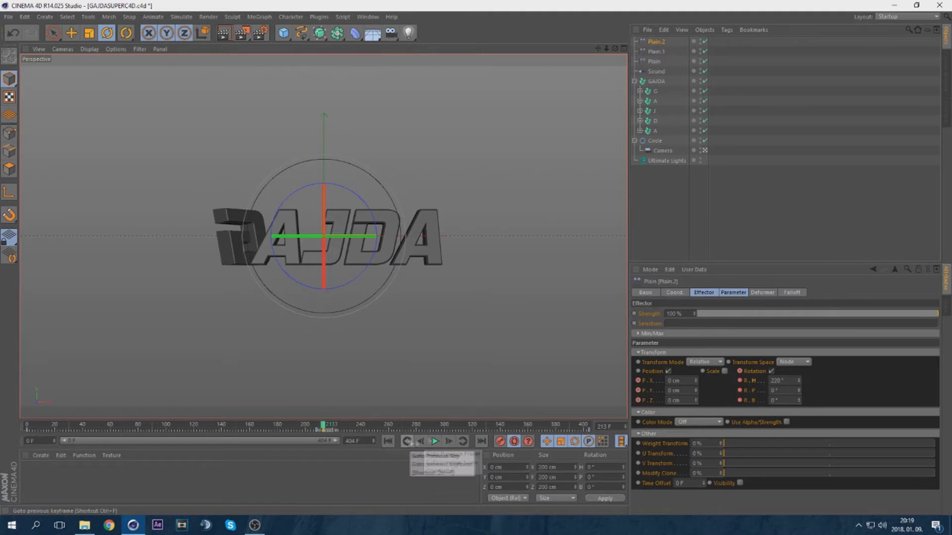
pyautogui.click(435, 441)
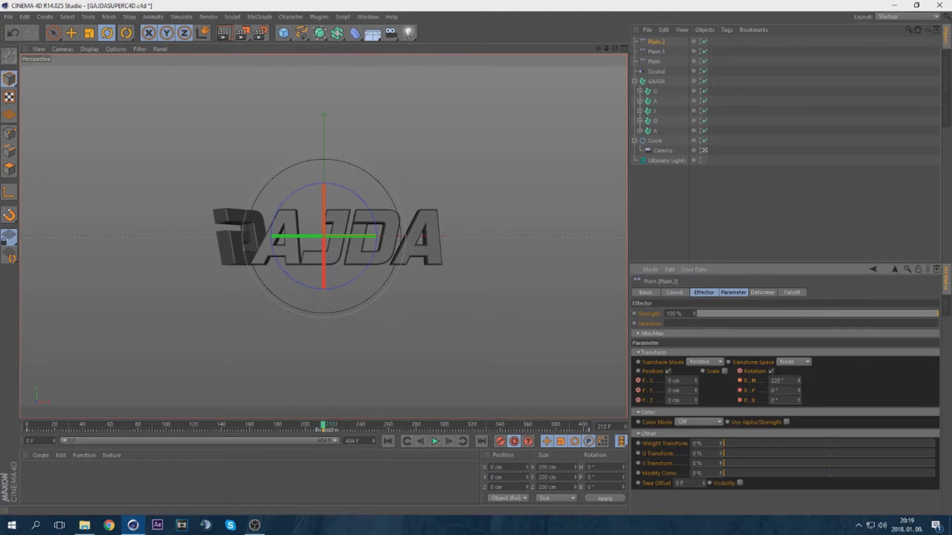
pyautogui.click(312, 429)
pyautogui.click(435, 441)
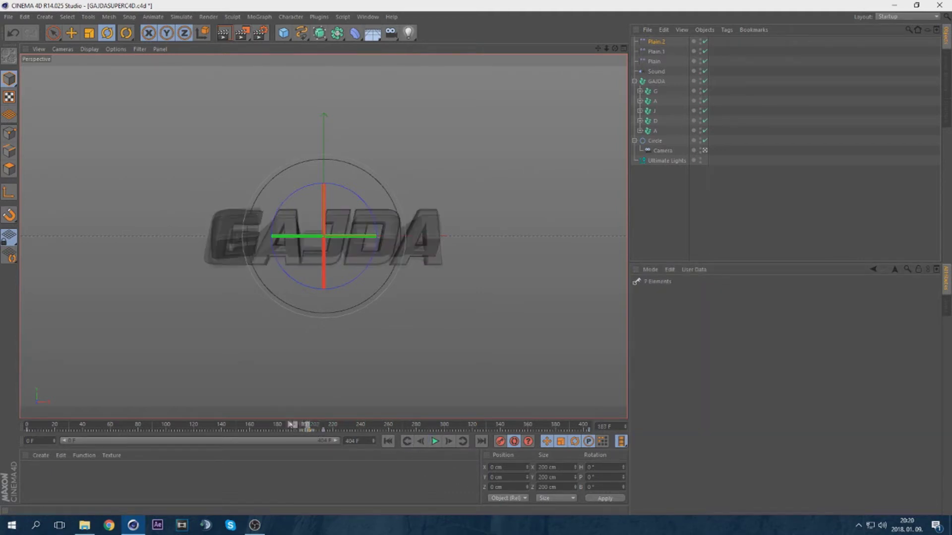
pyautogui.click(435, 441)
# Find the next beat with the Sound effector and add a Plain effector to the first letter A.
pyautogui.click(656, 71)
pyautogui.click(407, 441)
pyautogui.click(434, 441)
pyautogui.click(422, 441)
pyautogui.click(259, 17)
pyautogui.moveTo(271, 32)
pyautogui.click(342, 58)
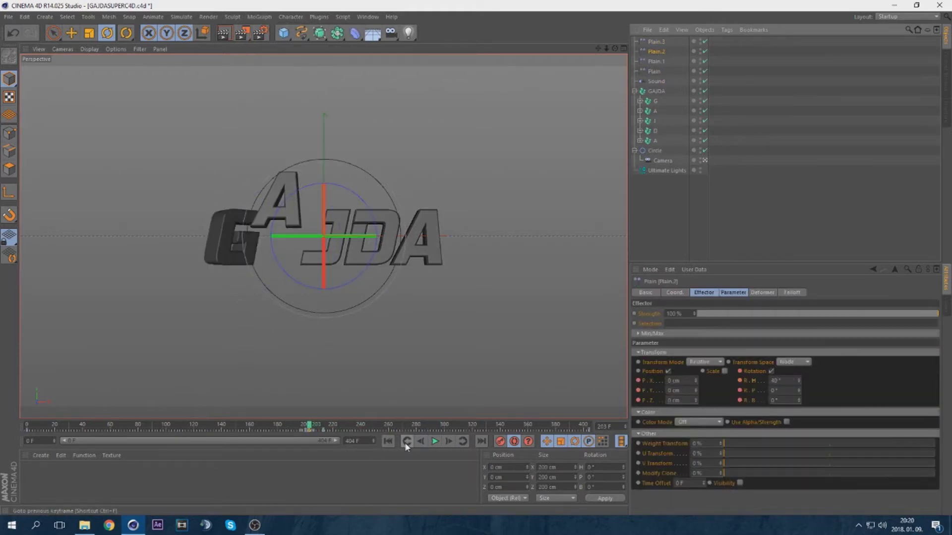
# Rename the two newest Plain effectors G and A after the letters they drive.
pyautogui.doubleClick(659, 51)
pyautogui.write('G')
pyautogui.press('Return')
pyautogui.doubleClick(662, 41)
pyautogui.write('A')
pyautogui.press('Return')
# Locate the next beat with the Sound effector and set the A effector's pitch rotation to -40° at frame 226.
pyautogui.click(656, 81)
pyautogui.click(435, 441)
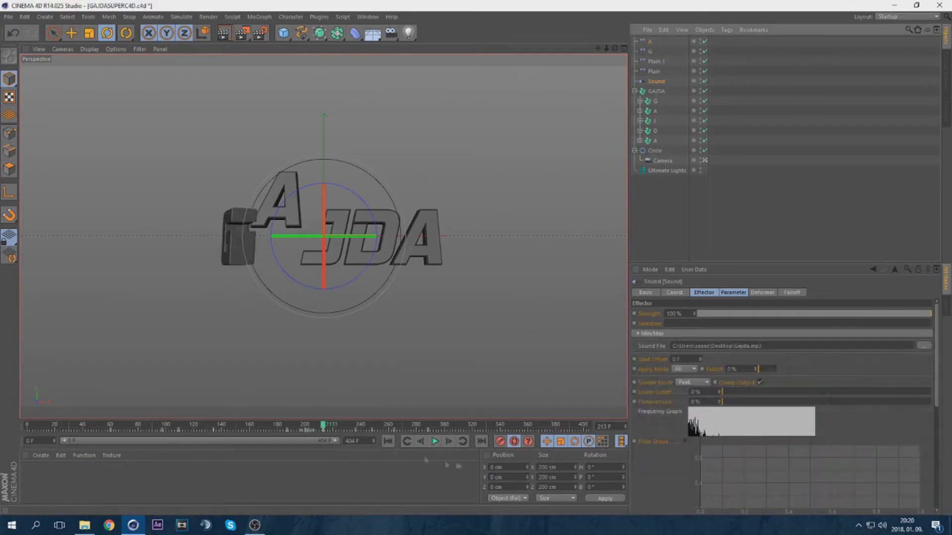
pyautogui.click(649, 42)
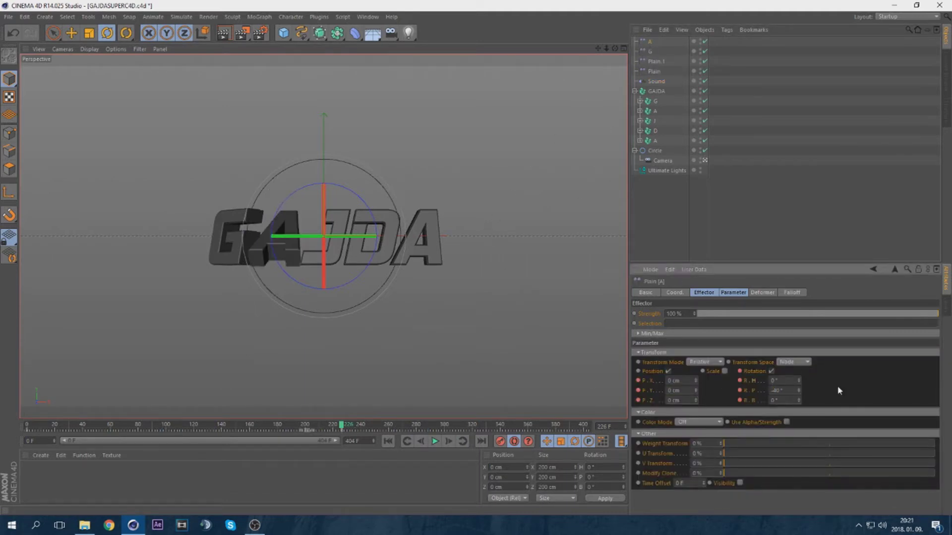
pyautogui.hotkey('shift', 'f')
# Postpone the Windows update reminder and resume playing the animation.
pyautogui.click(435, 441)
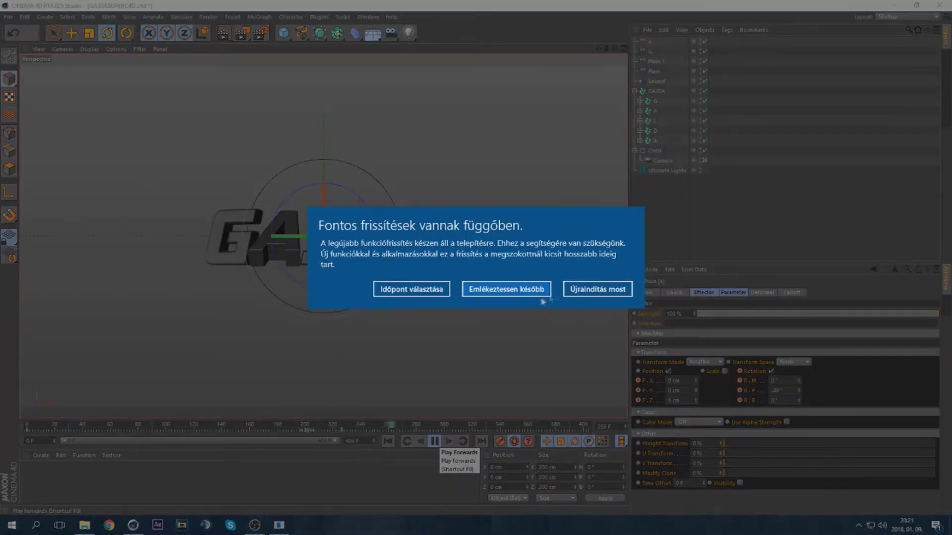
pyautogui.click(531, 296)
pyautogui.click(432, 441)
pyautogui.click(433, 440)
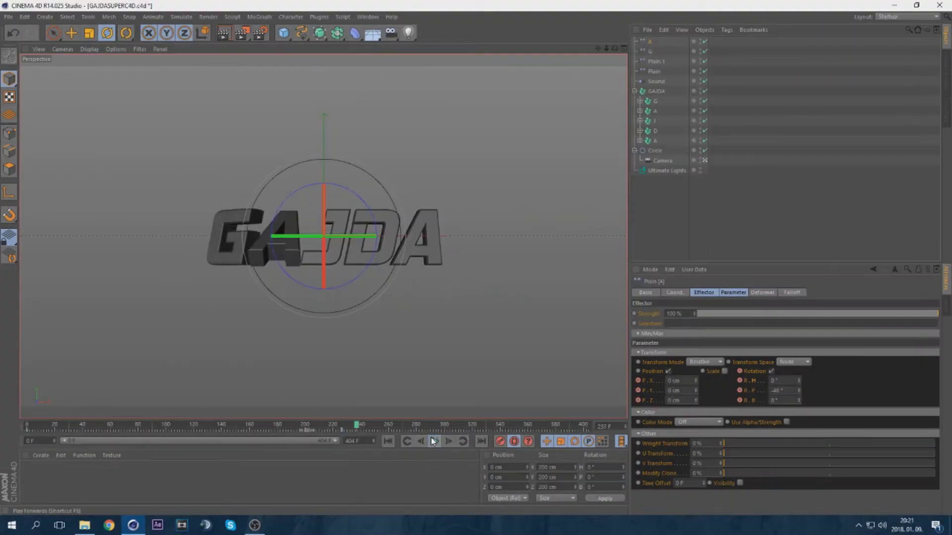
# Rotate the A effector's pitch to about -281° at frame 234 and play the animation.
pyautogui.moveTo(798, 391); pyautogui.dragTo(798, 443)
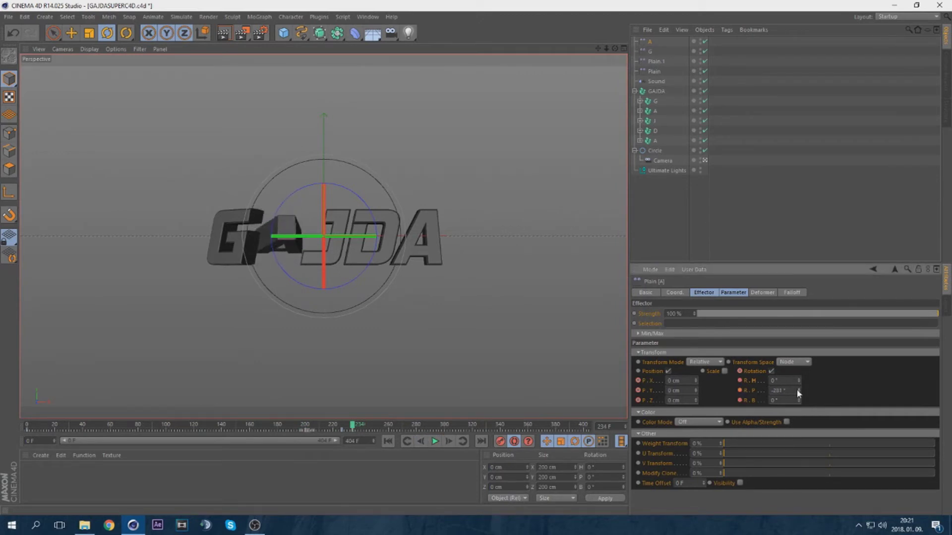
pyautogui.click(434, 441)
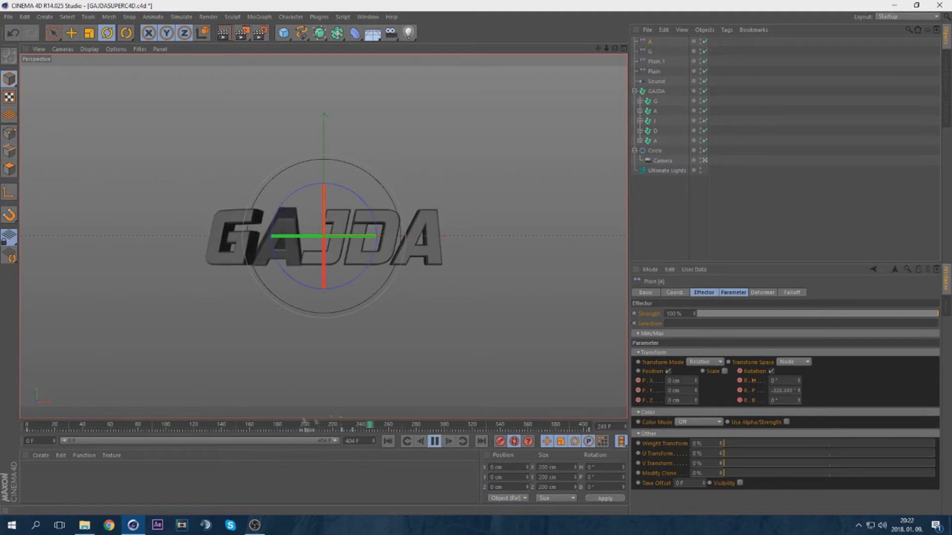
pyautogui.click(434, 441)
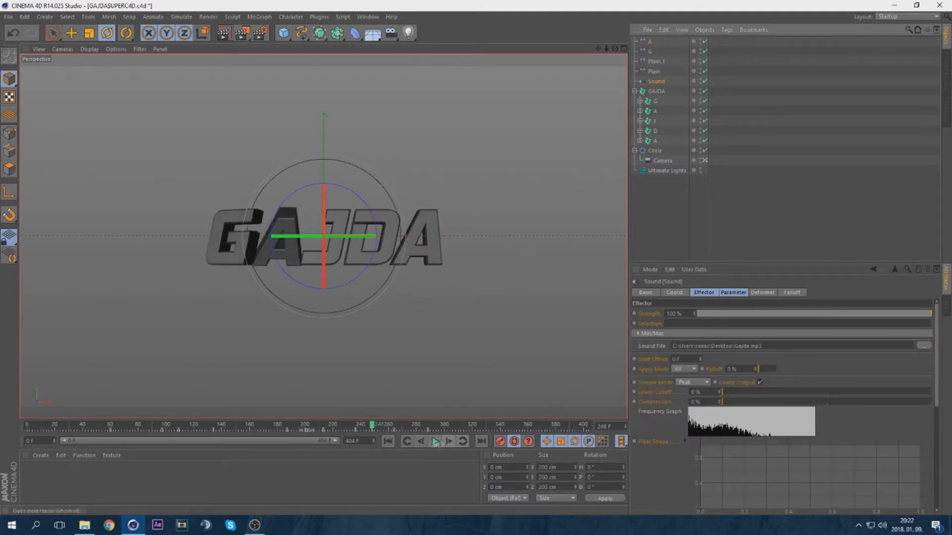
# Select the A effector's keyframes near frame 238 and replay the animation from about frames 200 and 208 to check their timing.
pyautogui.click(357, 432)
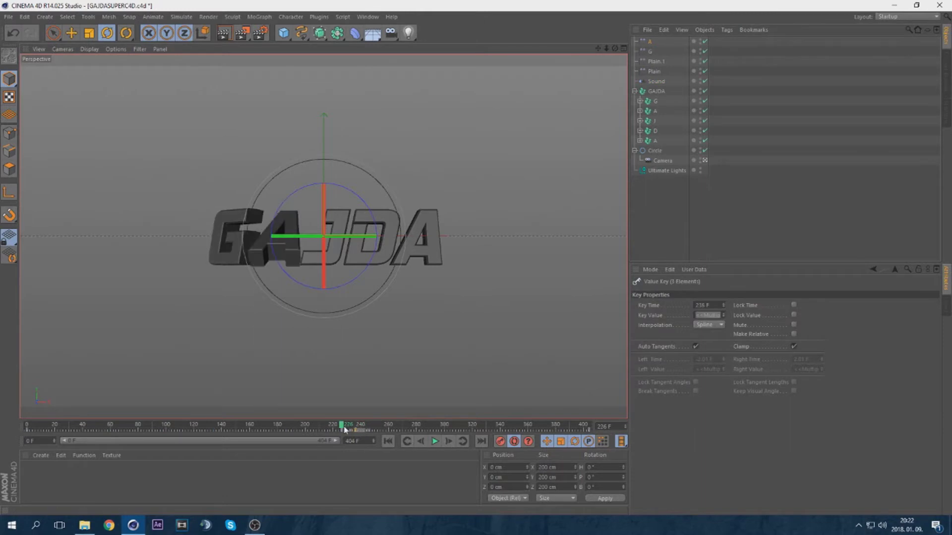
pyautogui.click(436, 441)
pyautogui.click(304, 426)
pyautogui.click(433, 441)
pyautogui.click(434, 441)
pyautogui.click(316, 425)
pyautogui.click(432, 442)
pyautogui.click(431, 441)
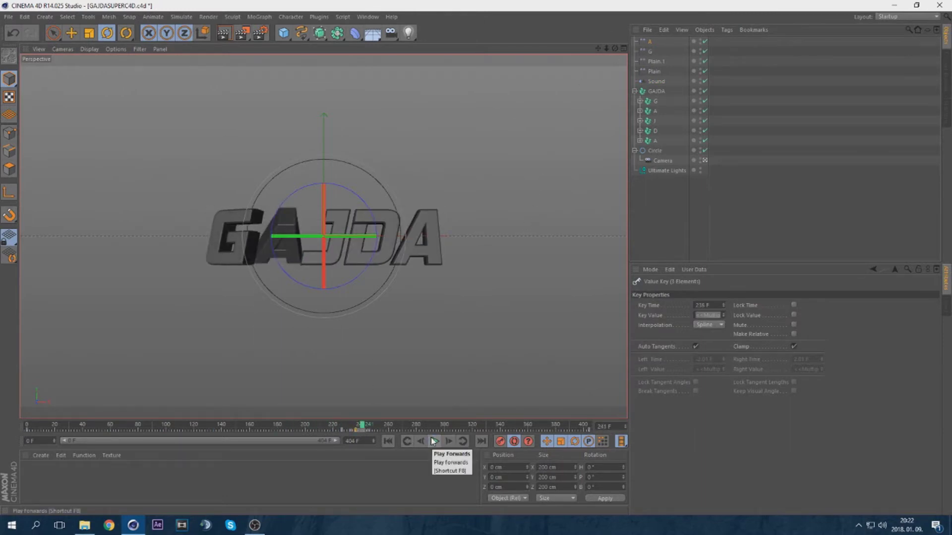
# Go to the next beat at frame 239 with the Sound effector and add a Plain effector to the letter J.
pyautogui.click(408, 441)
pyautogui.click(657, 82)
pyautogui.moveTo(357, 425)
pyautogui.mouseDown()
pyautogui.moveTo(370, 426)
pyautogui.moveTo(359, 426)
pyautogui.mouseUp()
pyautogui.click(656, 90)
pyautogui.click(260, 16)
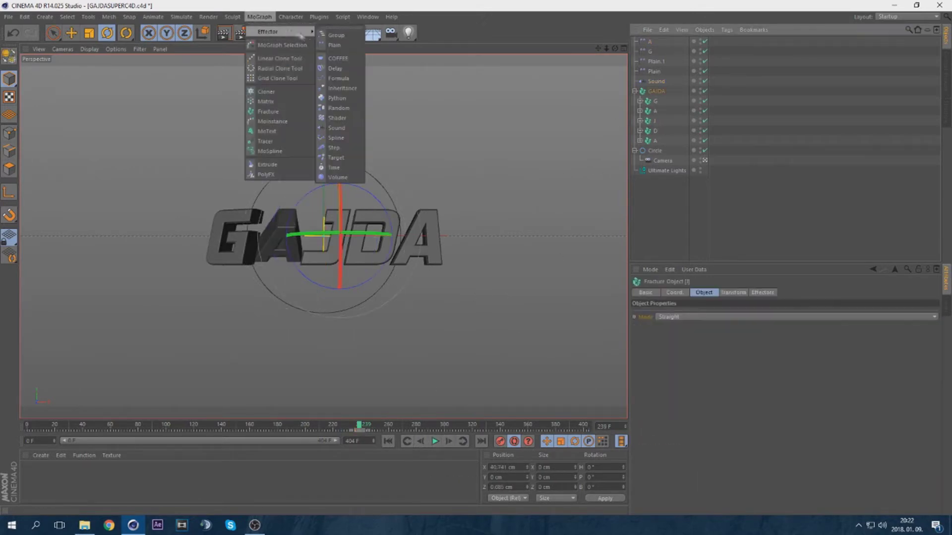
pyautogui.moveTo(307, 32)
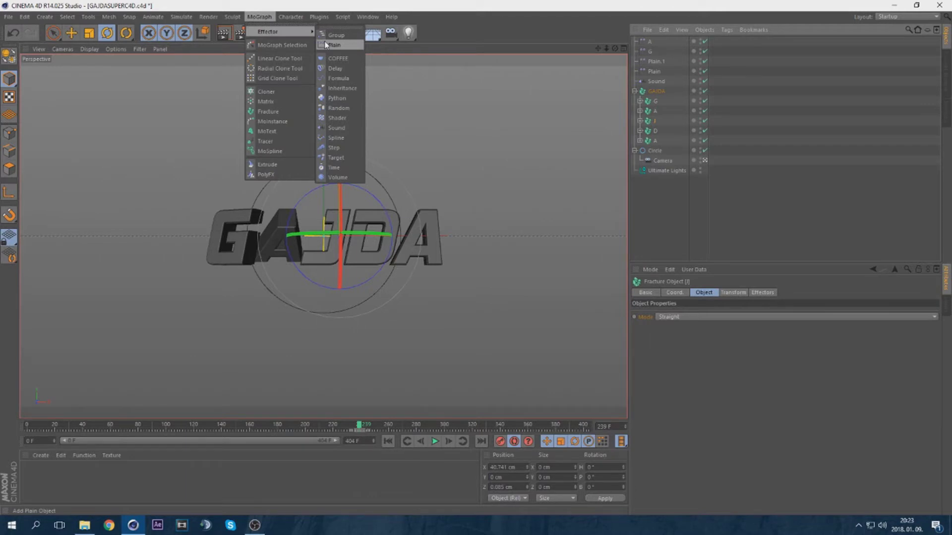
pyautogui.click(325, 45)
# Check the beat with the Sound effector, name the new Plain effector J, and keyframe its Y position at 0 cm.
pyautogui.click(655, 90)
pyautogui.click(421, 441)
pyautogui.click(463, 442)
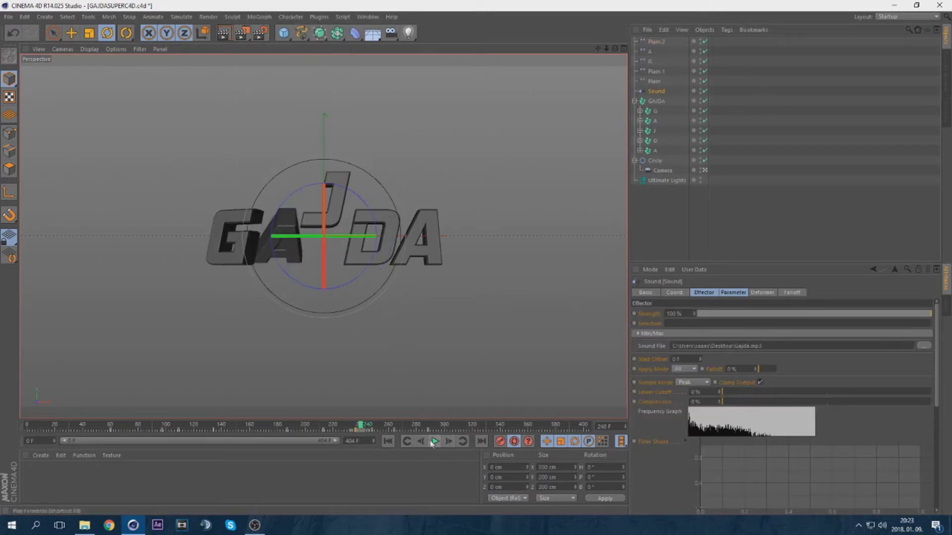
pyautogui.click(435, 442)
pyautogui.click(657, 41)
pyautogui.doubleClick(677, 391)
pyautogui.write('0')
pyautogui.keyDown('ctrl'); pyautogui.click(638, 390); pyautogui.keyUp('ctrl')
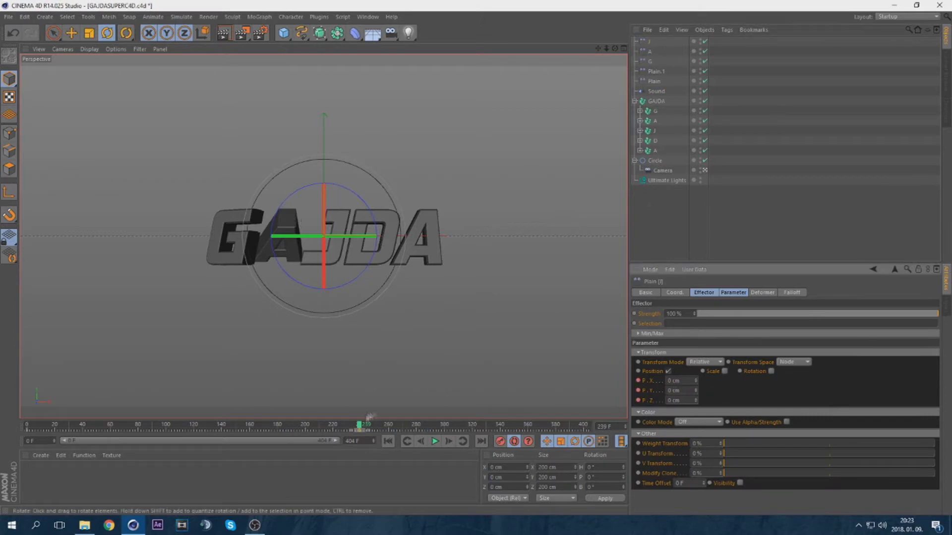
# Enable and keyframe rotation on the J effector and set its pitch to 40° at its next keyframe.
pyautogui.press('g')
pyautogui.rightClick(696, 391)
pyautogui.hotkey('shift', 'f')
pyautogui.click(771, 371)
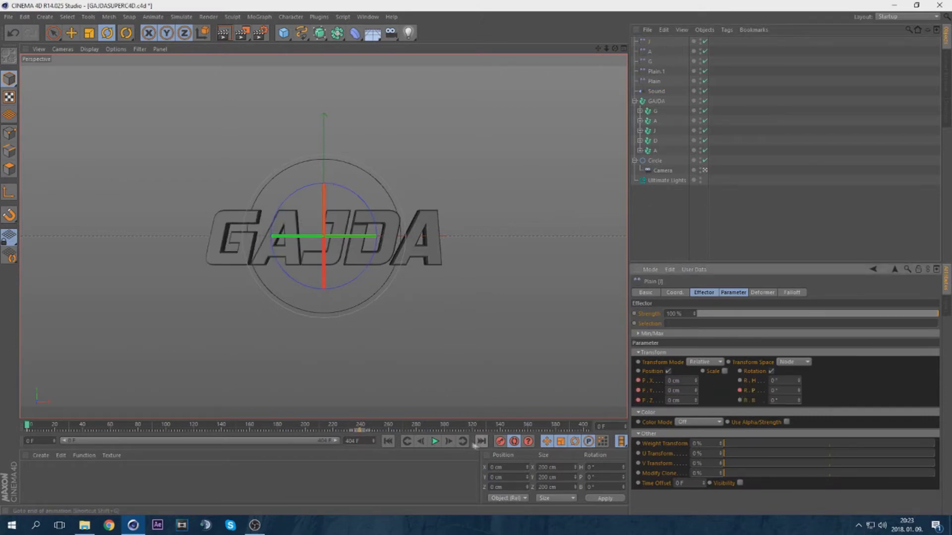
pyautogui.click(462, 441)
pyautogui.moveTo(781, 390); pyautogui.dragTo(755, 391)
pyautogui.write('40')
pyautogui.press('Return')
# Set the J effector's pitch to 290° at frame 249 and replay from about frame 241.
pyautogui.click(435, 441)
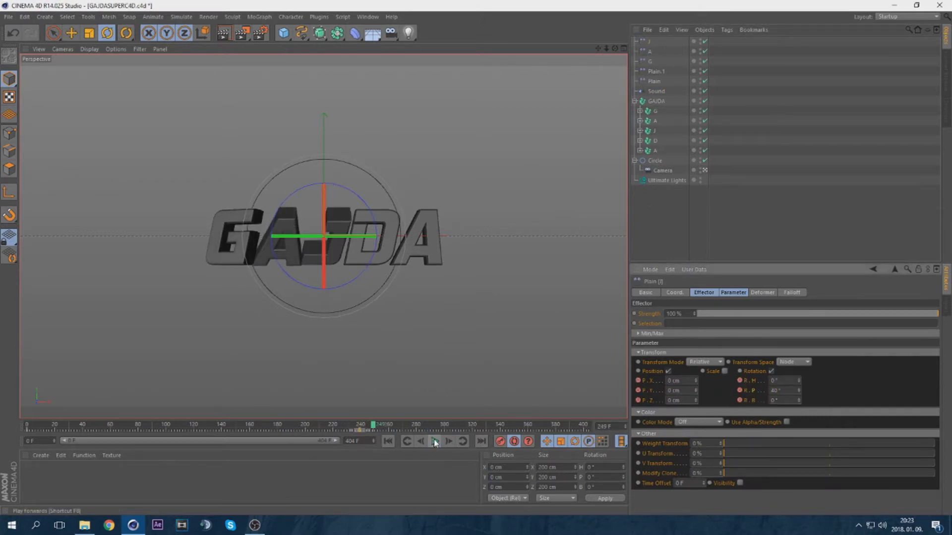
pyautogui.moveTo(786, 391); pyautogui.dragTo(759, 391)
pyautogui.write('290')
pyautogui.press('Return')
pyautogui.click(362, 425)
pyautogui.click(435, 441)
# Set the J effector's pitch to 360° at the last frame, 404.
pyautogui.moveTo(443, 425); pyautogui.dragTo(588, 426)
pyautogui.moveTo(785, 390); pyautogui.dragTo(759, 391)
pyautogui.write('360')
pyautogui.press('Return')
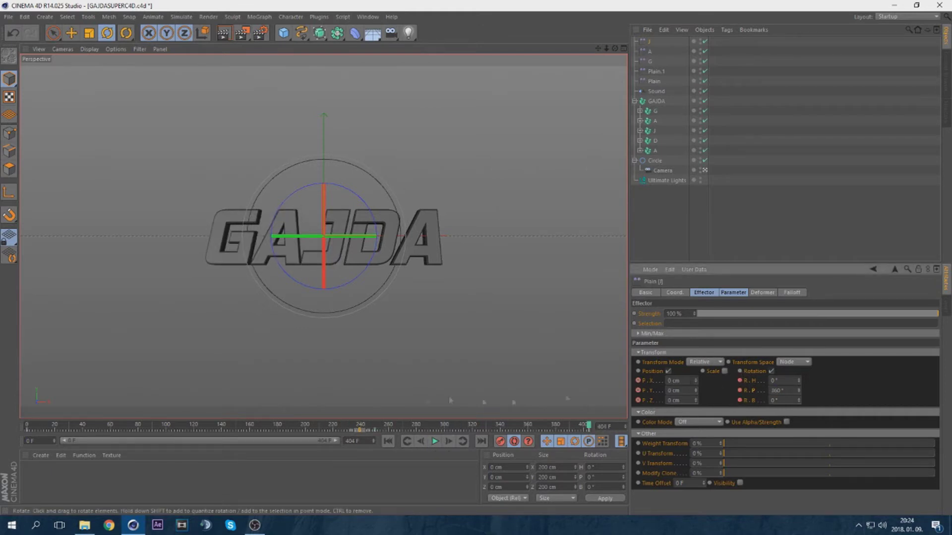
# Play the animation to check the J's rotation against the other letters.
pyautogui.click(435, 441)
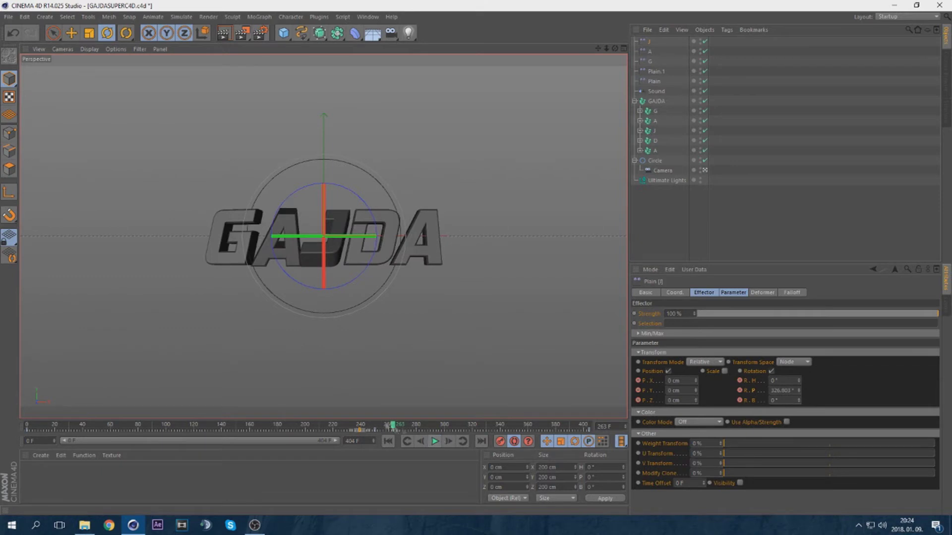
pyautogui.click(434, 441)
pyautogui.click(435, 442)
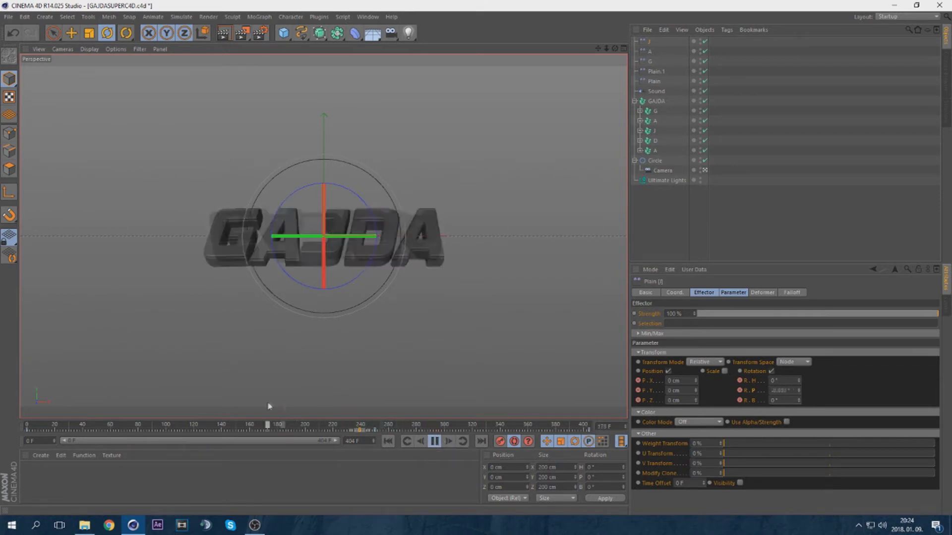
pyautogui.click(436, 442)
# Find the next beat at frame 254 with the Sound effector and add a Plain effector to the letter D.
pyautogui.click(656, 91)
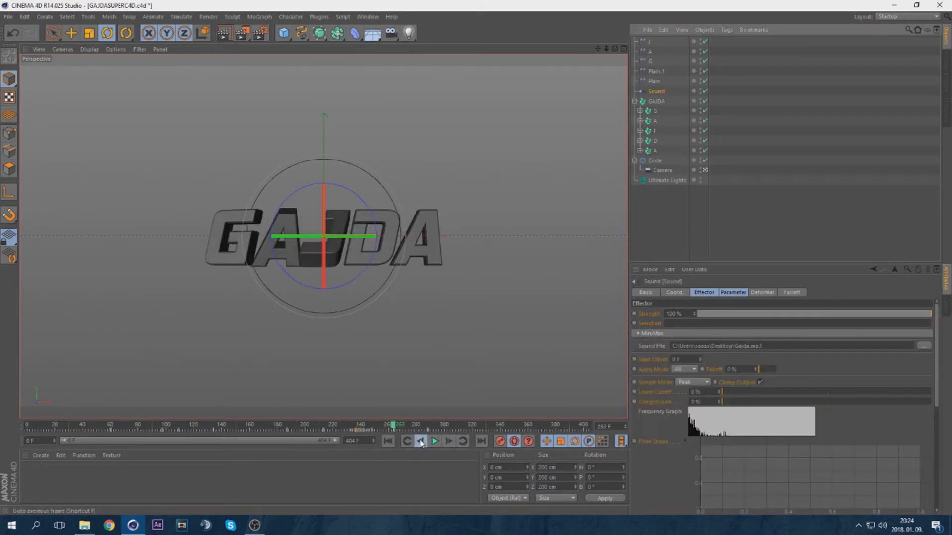
pyautogui.click(654, 141)
pyautogui.click(265, 17)
pyautogui.moveTo(270, 31)
pyautogui.click(333, 44)
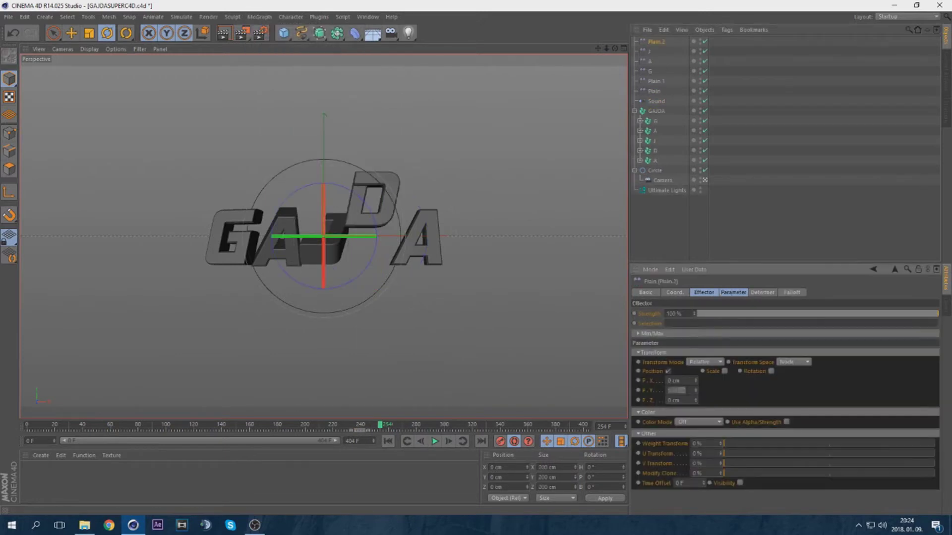
# Zero the D letter's Plain effector's Y position and keyframe its position and rotation at the start of the animation.
pyautogui.moveTo(381, 425); pyautogui.dragTo(3, 340)
pyautogui.rightClick(696, 391)
pyautogui.keyDown('ctrl'); pyautogui.click(739, 381); pyautogui.keyUp('ctrl')
# Try rotating the D effector's heading to -40° at frame 254 and undo it.
pyautogui.click(381, 425)
pyautogui.moveTo(799, 380)
pyautogui.mouseDown()
pyautogui.moveTo(798, 401)
pyautogui.moveTo(799, 383)
pyautogui.mouseUp()
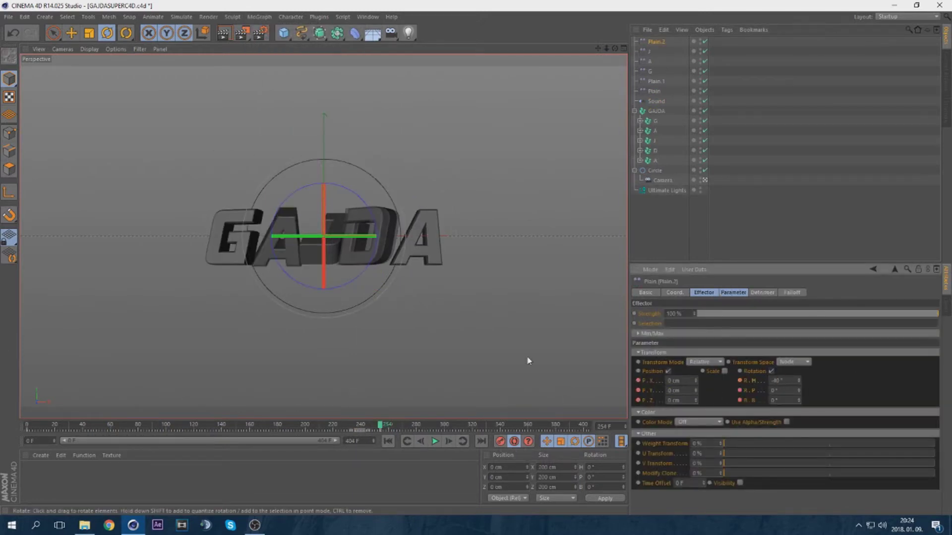
pyautogui.hotkey('ctrl', 'z')
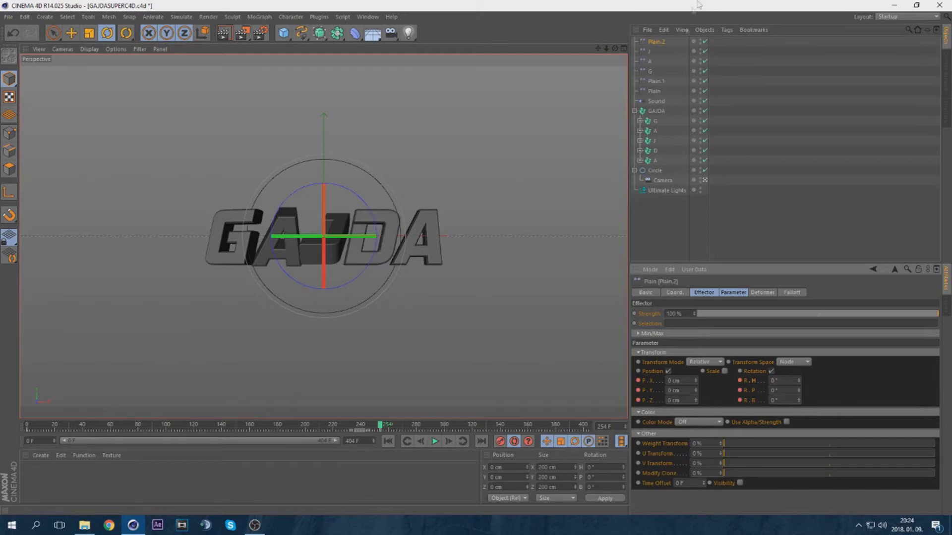
# Examine the letter D's axis placement in the four-view layout with axis editing enabled, and return to the perspective view.
pyautogui.click(654, 151)
pyautogui.middleClick(575, 233)
pyautogui.press('l')
pyautogui.moveTo(380, 425); pyautogui.dragTo(496, 430)
pyautogui.moveTo(301, 237); pyautogui.dragTo(268, 237)
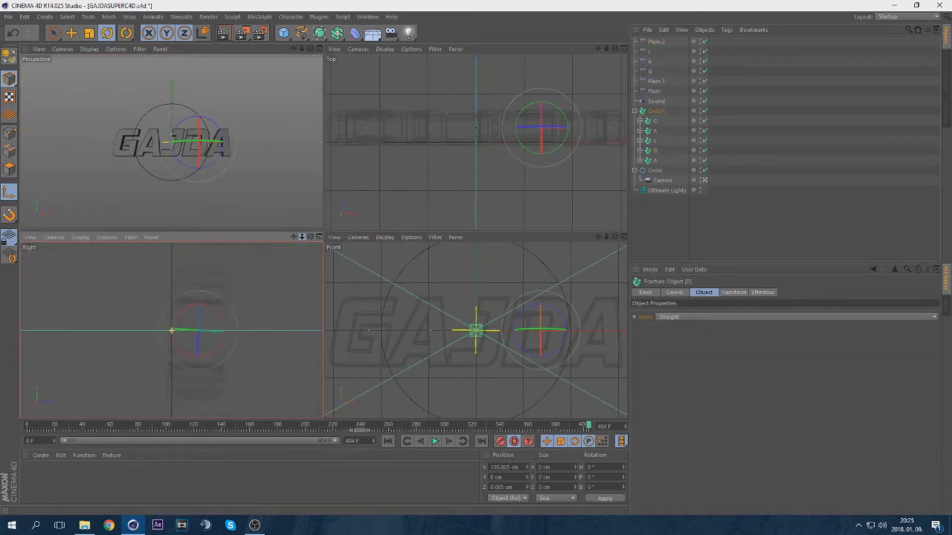
pyautogui.click(71, 33)
pyautogui.click(319, 48)
# Replay the animation from about frame 232 and from about frame 155.
pyautogui.click(350, 425)
pyautogui.click(435, 441)
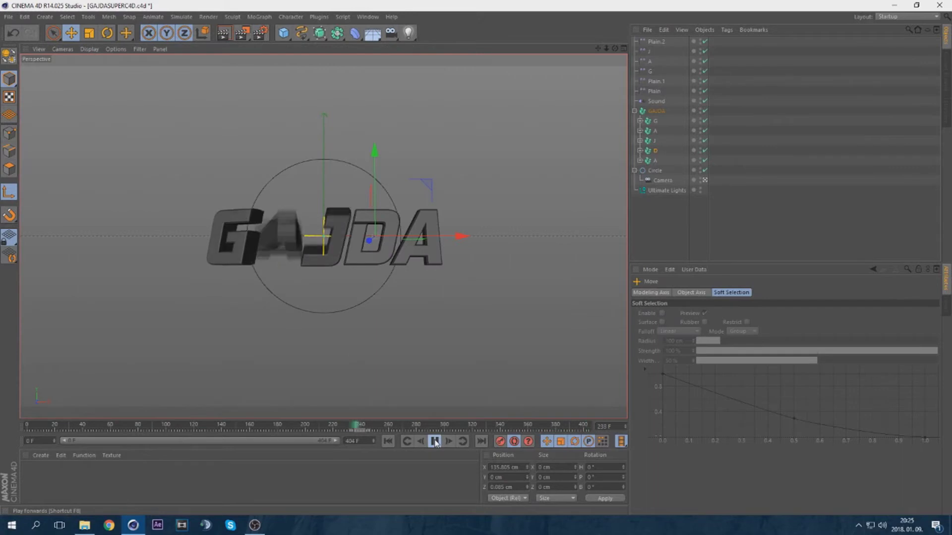
pyautogui.click(243, 425)
pyautogui.click(434, 440)
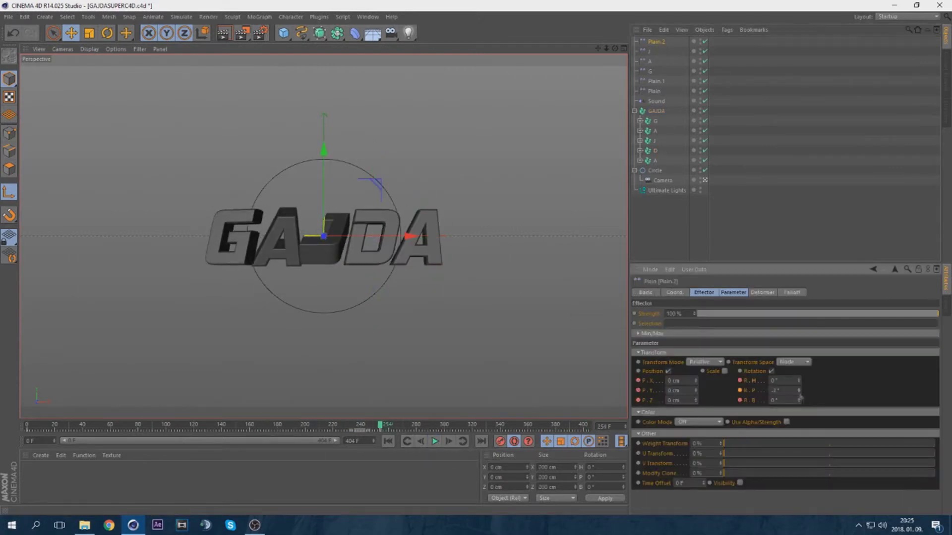
# Set the D effector's pitch rotation to 40° at frame 254.
pyautogui.moveTo(799, 391); pyautogui.dragTo(798, 367)
pyautogui.hotkey('ctrl', 'z')
pyautogui.write('40')
pyautogui.press('Return')
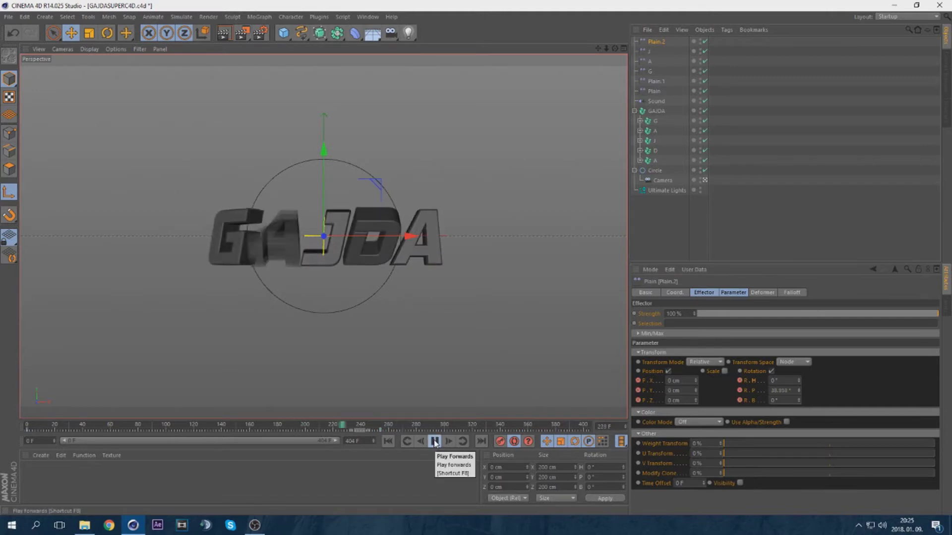
# Replay from about frame 218, set the D effector's pitch to -290° at frame 264, and play the animation.
pyautogui.click(329, 425)
pyautogui.click(433, 441)
pyautogui.click(432, 441)
pyautogui.moveTo(334, 425); pyautogui.dragTo(365, 367)
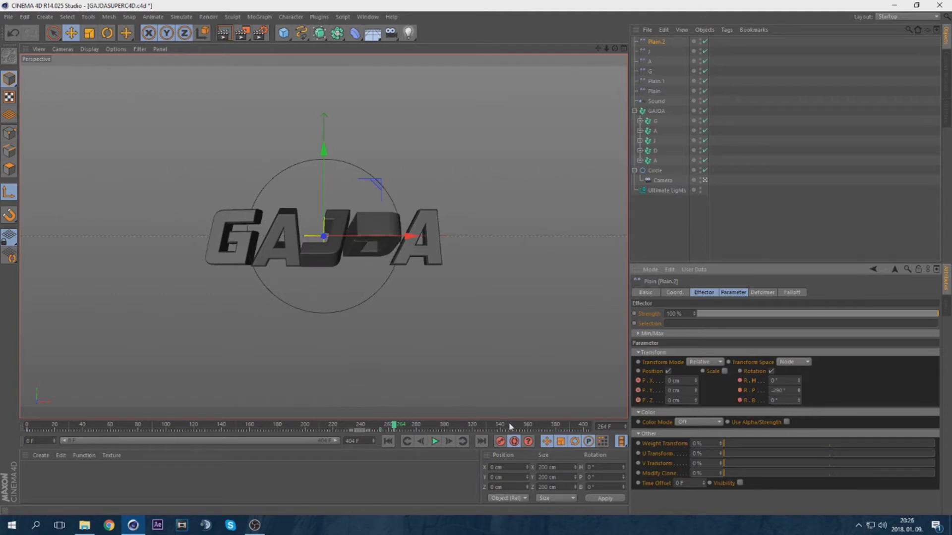
pyautogui.click(435, 441)
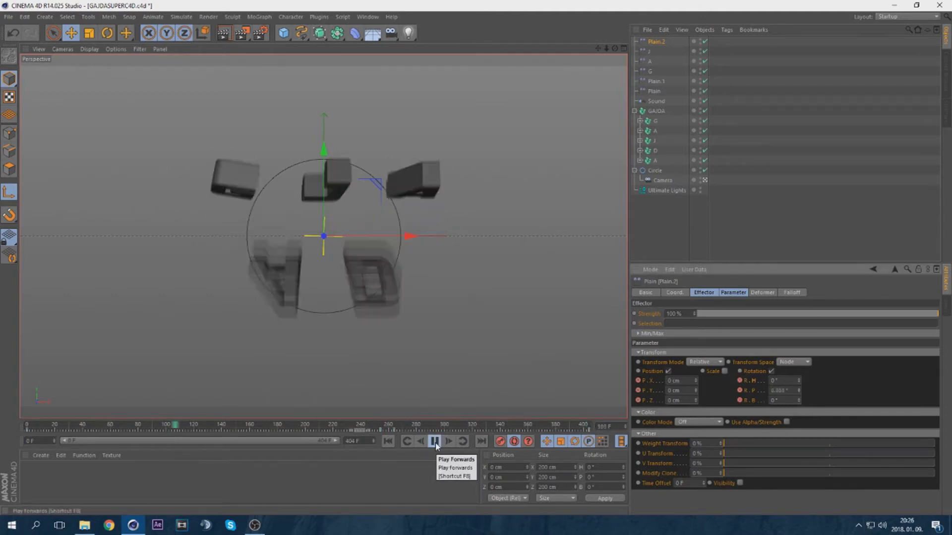
# Replay the animation from about frame 205 to check the letter D's rotation.
pyautogui.click(312, 425)
pyautogui.click(436, 441)
pyautogui.click(313, 425)
pyautogui.click(436, 441)
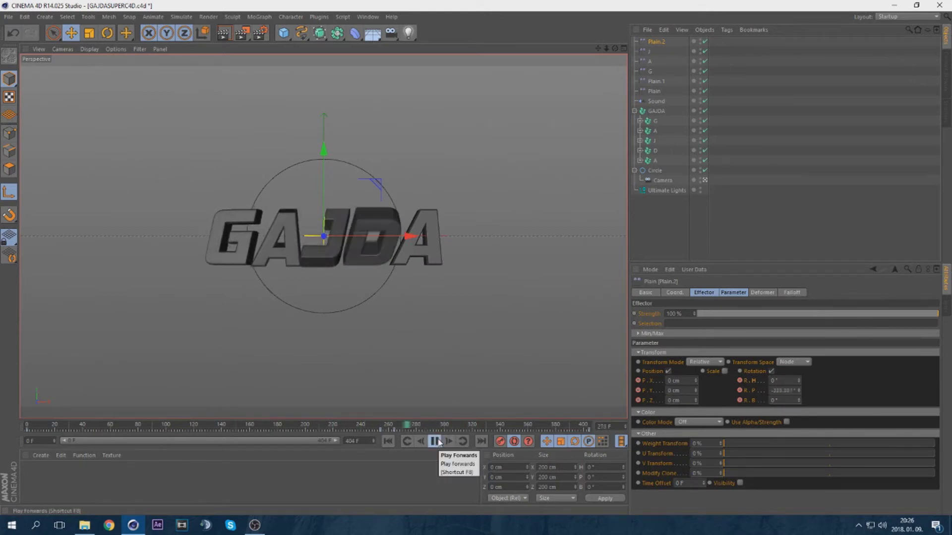
pyautogui.click(435, 441)
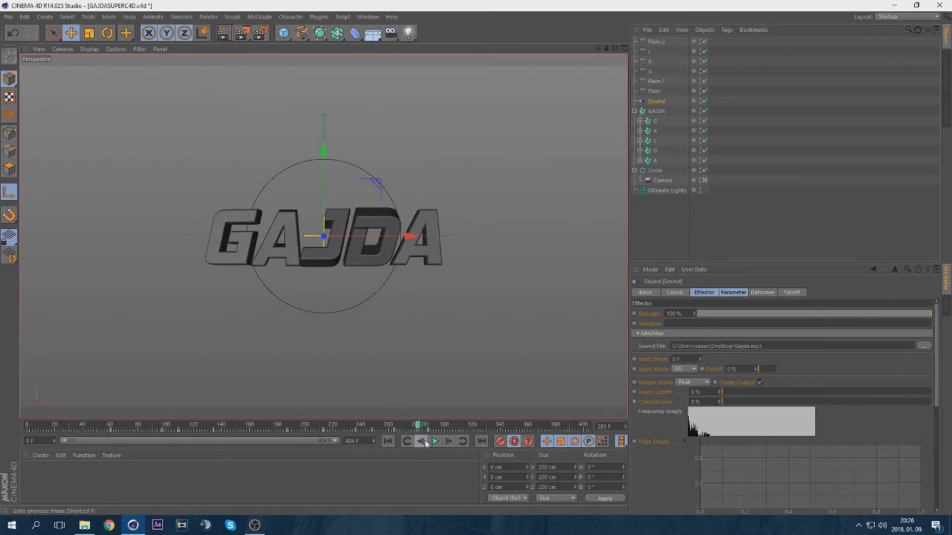
# Rename the letter D's Plain effector as D and add a new Plain effector to the last letter A.
pyautogui.doubleClick(655, 42)
pyautogui.write('D')
pyautogui.press('Return')
pyautogui.click(655, 160)
pyautogui.click(259, 17)
pyautogui.moveTo(297, 34)
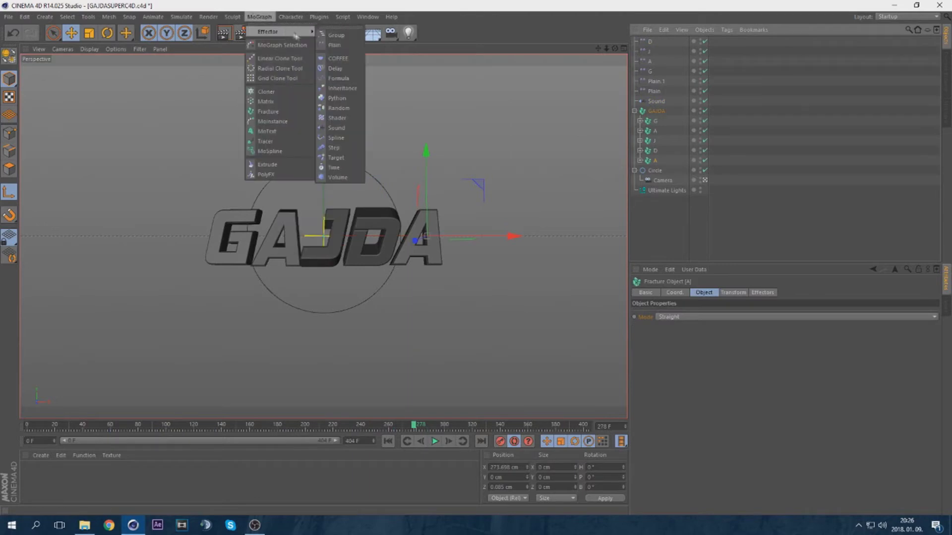
pyautogui.click(327, 86)
# Reset the new effector's Y position to 0 cm and enable its rotation.
pyautogui.rightClick(696, 390)
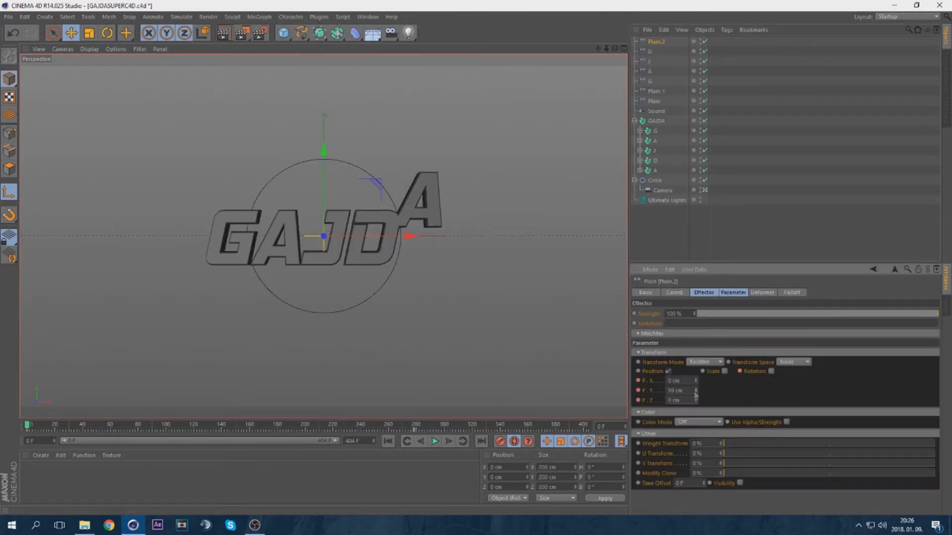
pyautogui.rightClick(696, 391)
pyautogui.click(771, 371)
# Set the last A effector's heading rotation to -285° at frame 288 and about -353° at frame 404.
pyautogui.click(300, 425)
pyautogui.click(435, 441)
pyautogui.click(435, 441)
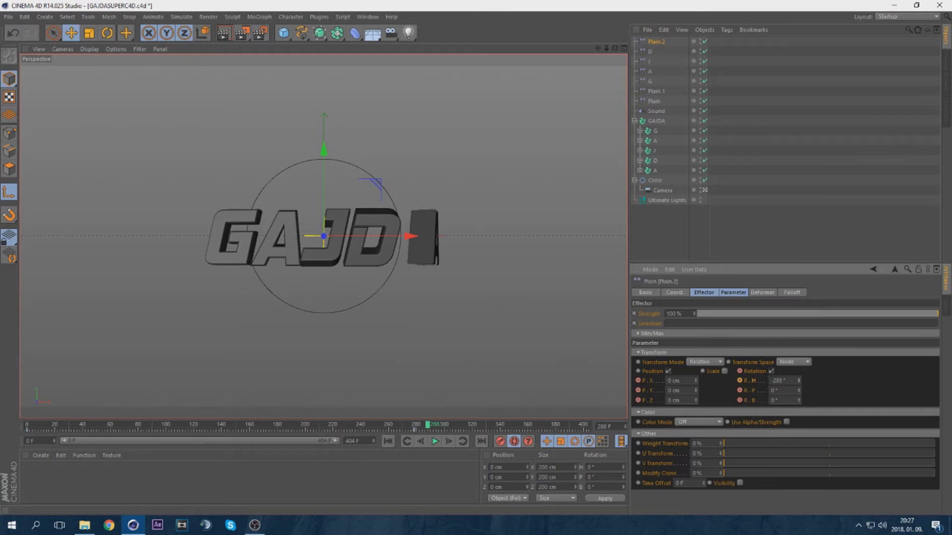
pyautogui.click(588, 425)
pyautogui.moveTo(799, 381); pyautogui.dragTo(799, 408)
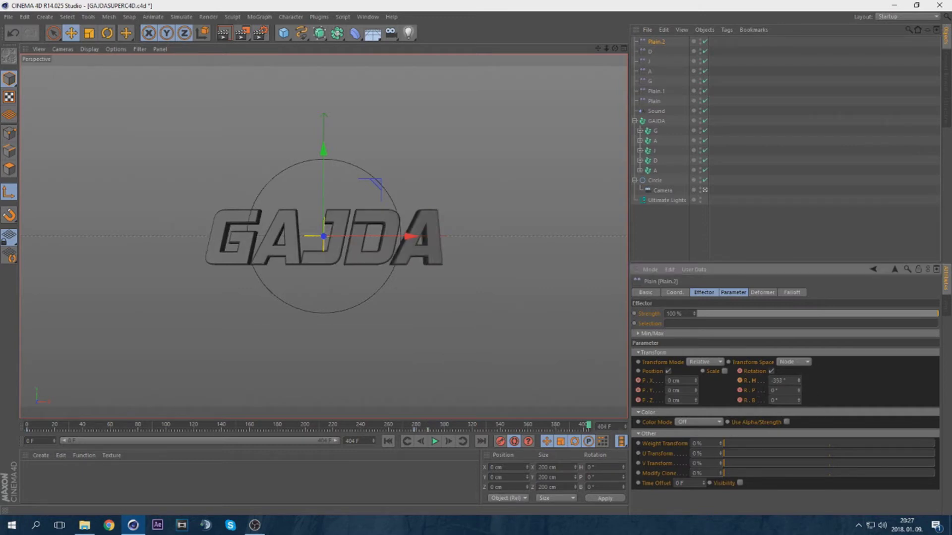
# Replay the animation to check the last A's turn, and play it again with the GAJDA object selected.
pyautogui.click(435, 441)
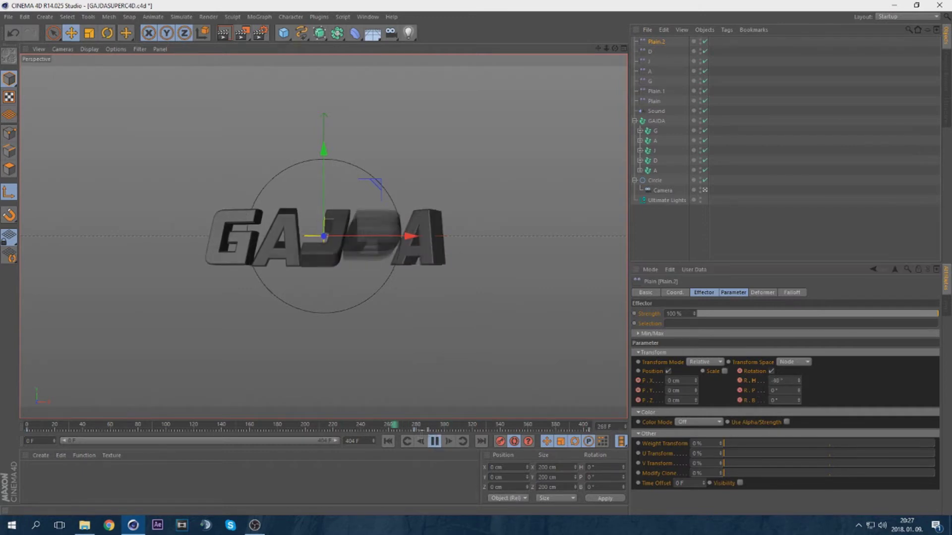
pyautogui.click(434, 441)
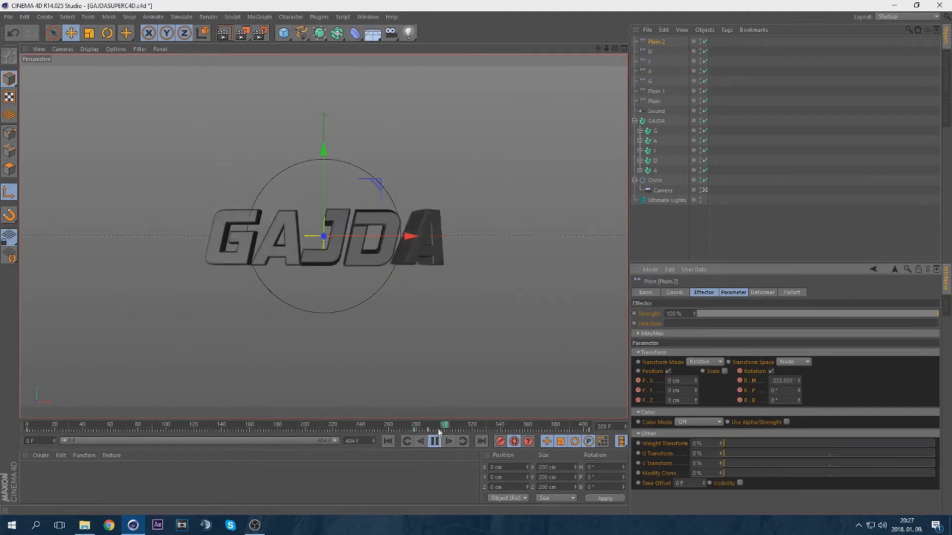
pyautogui.click(655, 120)
pyautogui.click(435, 444)
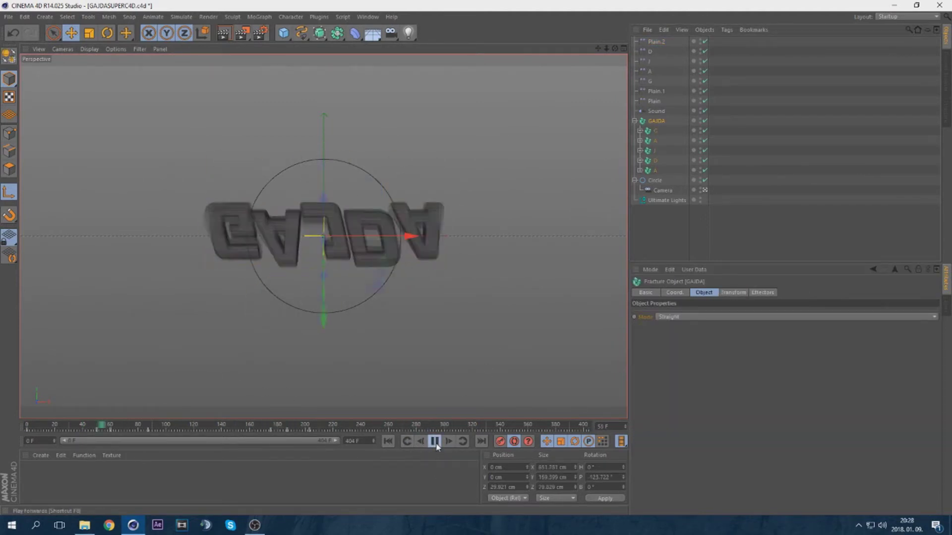
pyautogui.click(436, 441)
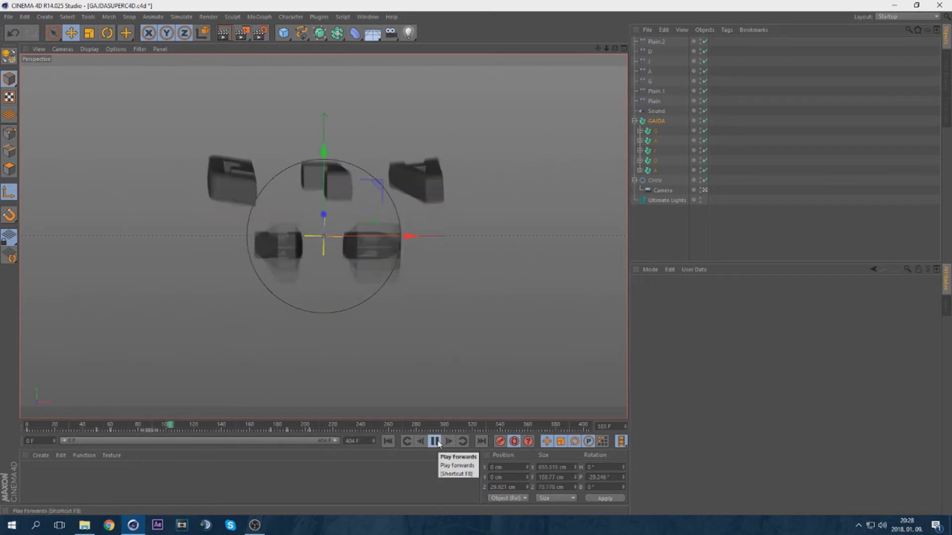
# With the Rotate tool active, select the GAJDA object's keyframes at frame 178 and replay the animation.
pyautogui.press('r')
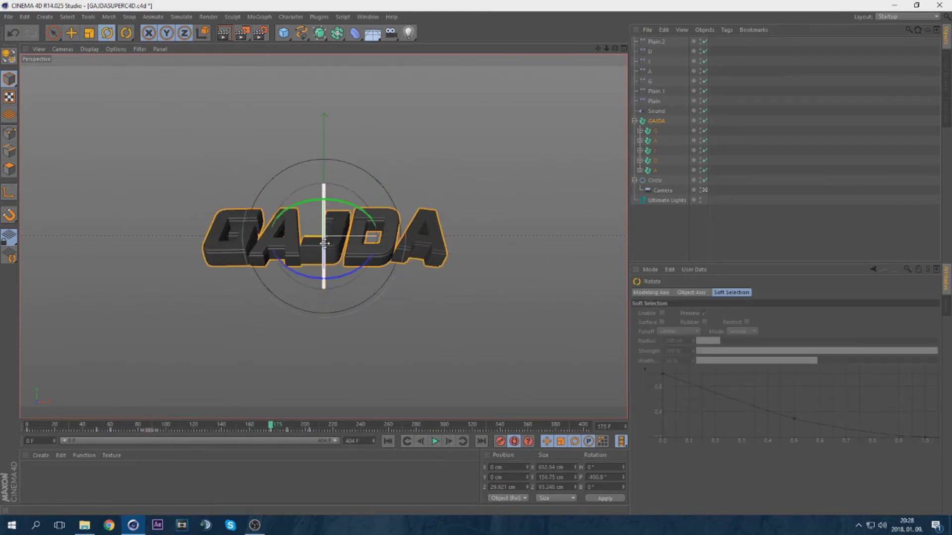
pyautogui.click(435, 441)
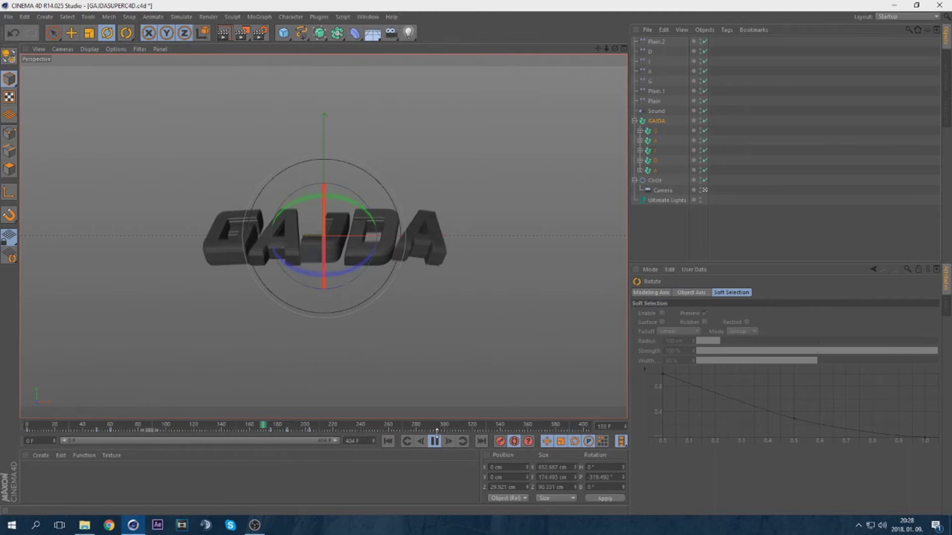
pyautogui.click(272, 430)
pyautogui.click(435, 441)
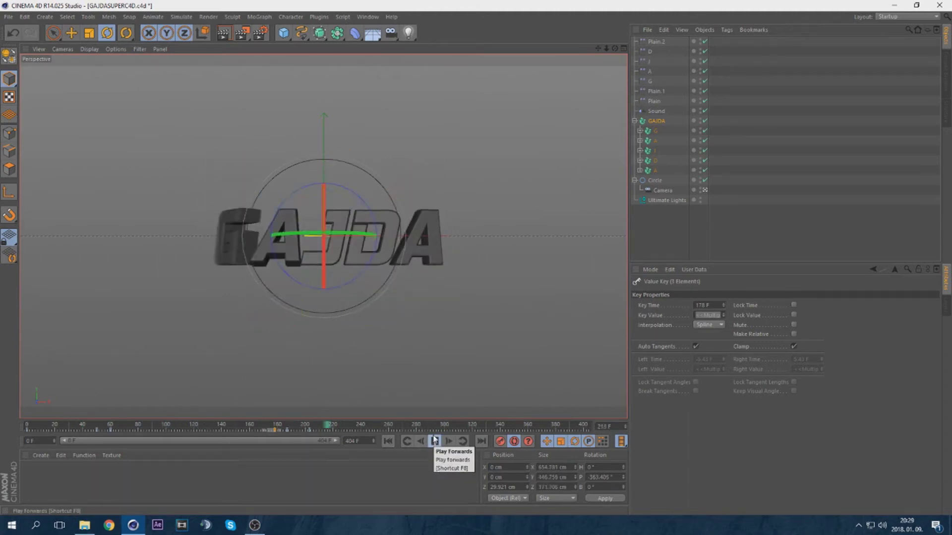
# Play the soundtrack in short sections with the Sound effector selected to locate the next beat.
pyautogui.click(656, 111)
pyautogui.click(434, 442)
pyautogui.click(432, 441)
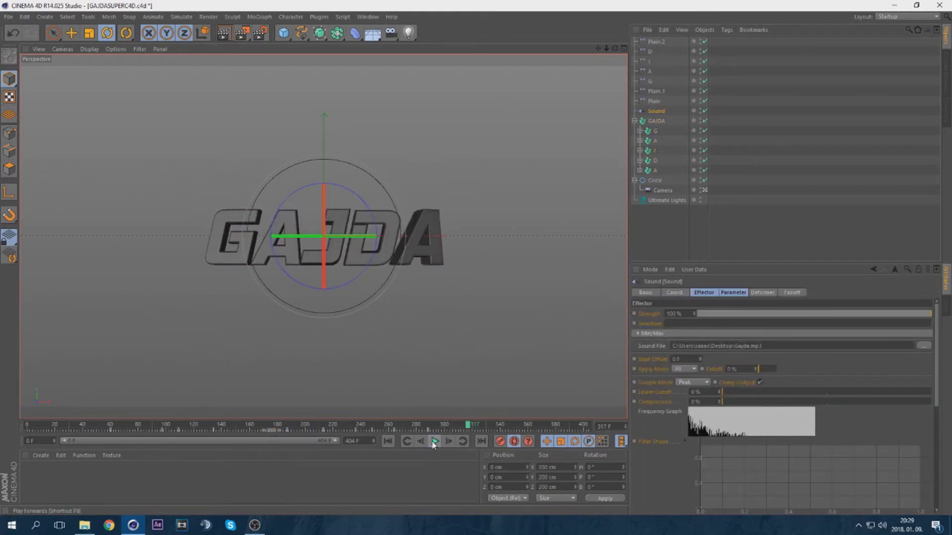
pyautogui.click(434, 441)
pyautogui.click(434, 441)
# Try to rotate the GAJDA object's heading from frame 330 to a full turn at frame 404.
pyautogui.click(654, 120)
pyautogui.moveTo(500, 426); pyautogui.dragTo(489, 427)
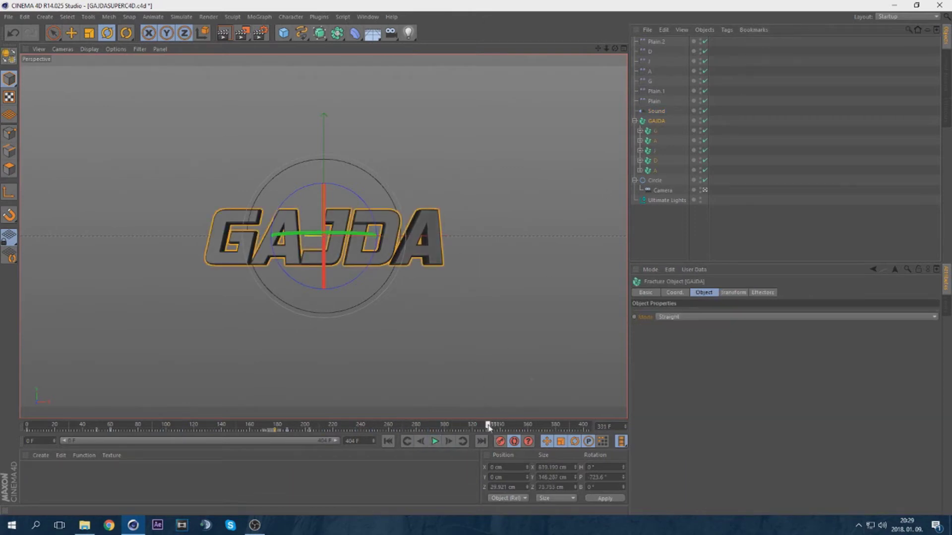
pyautogui.moveTo(367, 234); pyautogui.dragTo(342, 230)
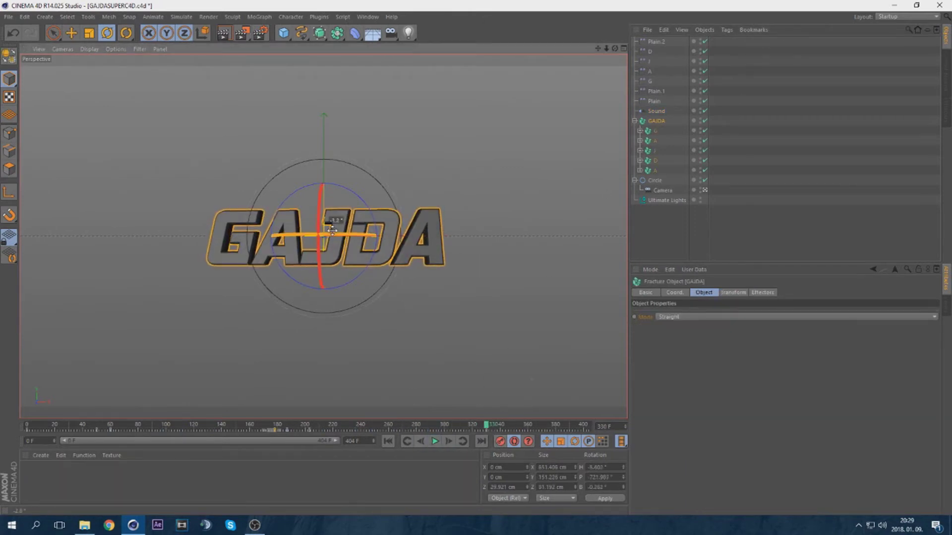
pyautogui.click(435, 441)
pyautogui.click(435, 441)
pyautogui.moveTo(350, 234); pyautogui.dragTo(208, 234)
pyautogui.moveTo(367, 233); pyautogui.dragTo(289, 239)
pyautogui.middleClick(625, 59)
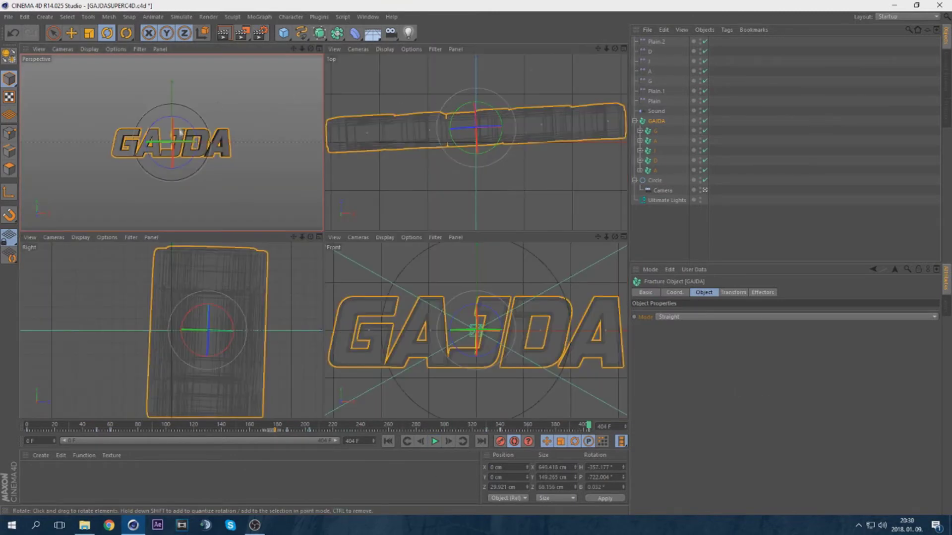
pyautogui.middleClick(322, 57)
pyautogui.click(435, 441)
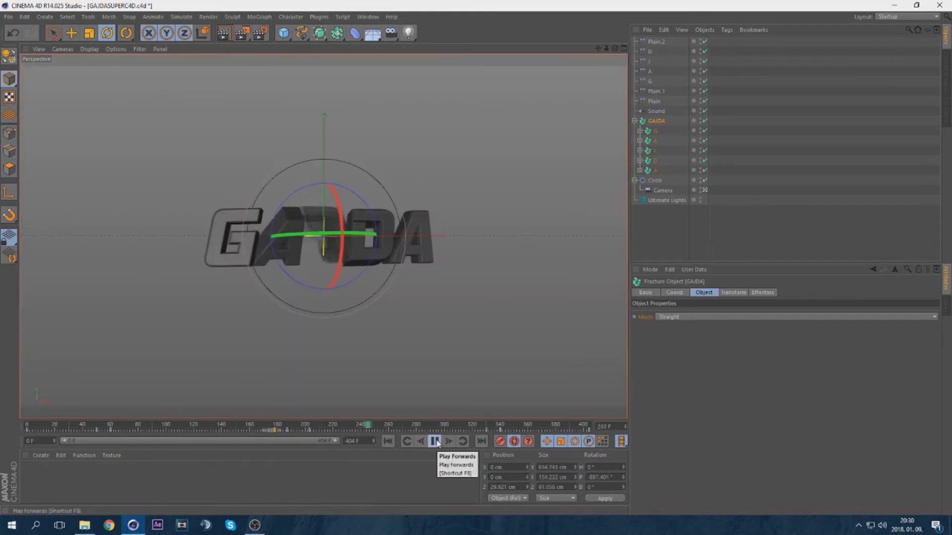
# Select the GAJDA keyframes from about frame 325 to 350 and replay the animation.
pyautogui.moveTo(586, 431); pyautogui.dragTo(479, 432)
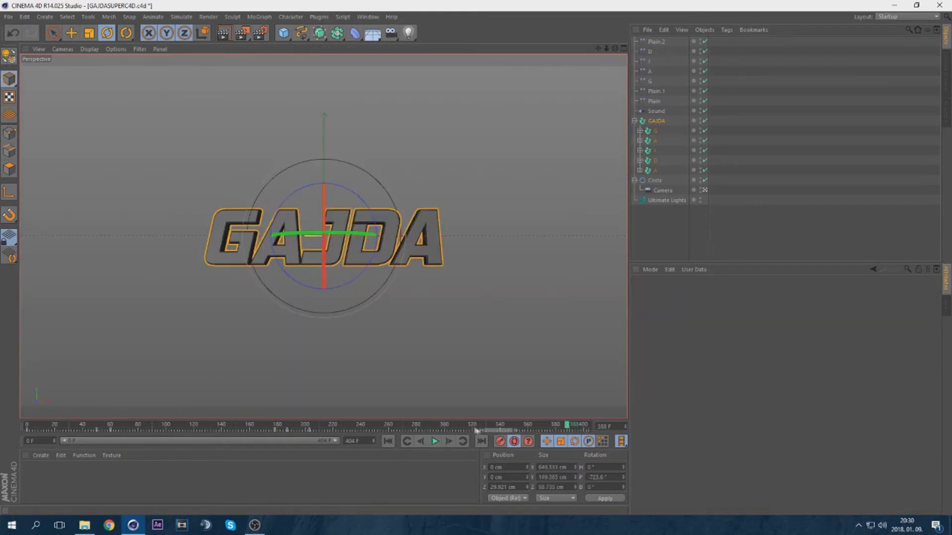
pyautogui.click(425, 429)
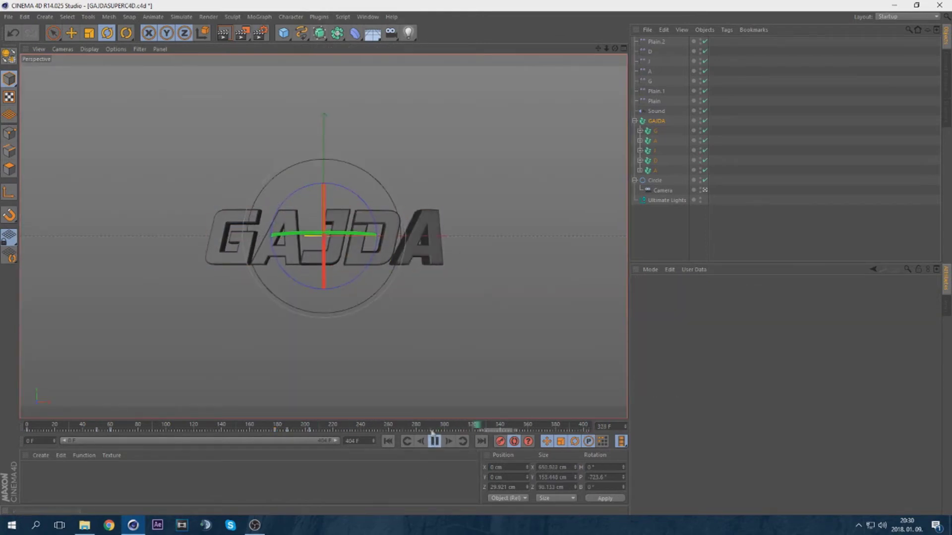
pyautogui.click(435, 441)
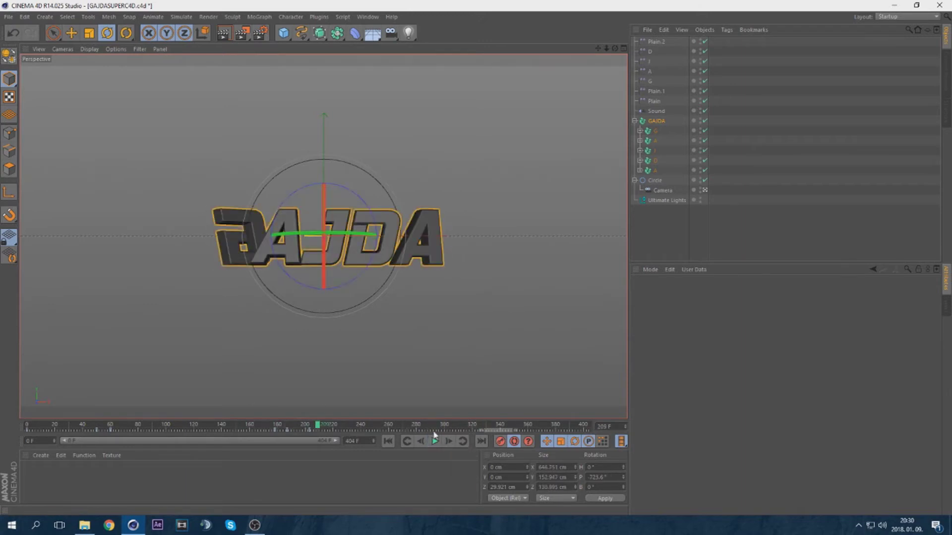
# Rotate the GAJDA object's pitch at frame 340 and to -1083.2° at frame 404, and replay the animation.
pyautogui.moveTo(308, 429); pyautogui.dragTo(478, 441)
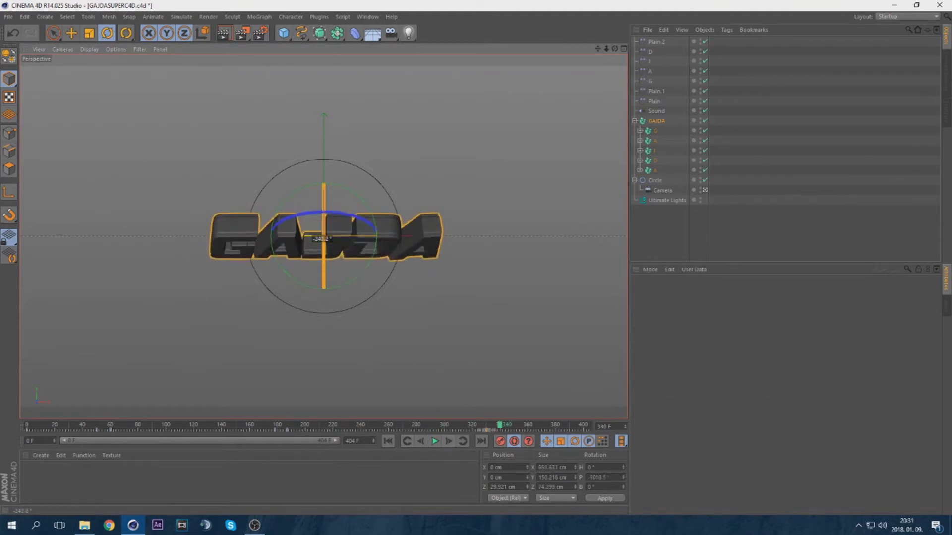
pyautogui.click(589, 426)
pyautogui.moveTo(323, 227); pyautogui.dragTo(323, 198)
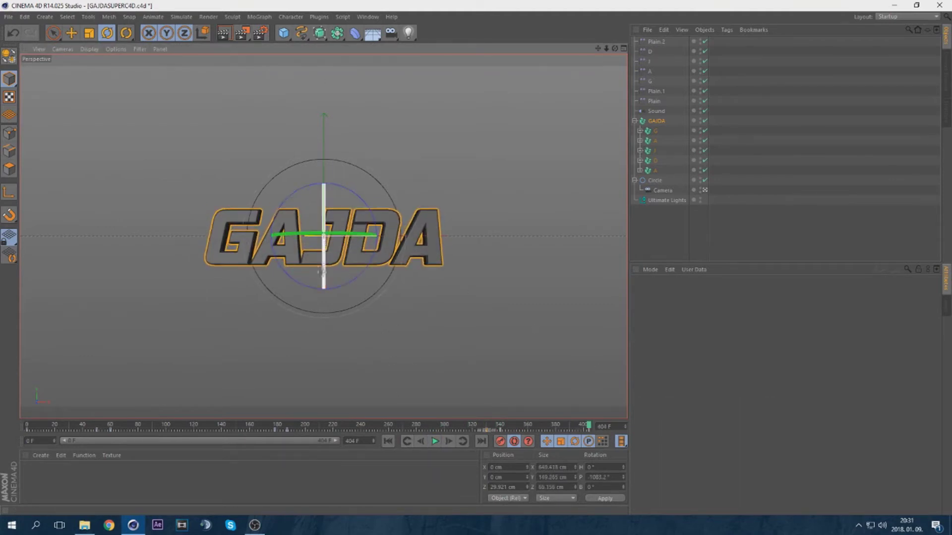
pyautogui.click(434, 442)
pyautogui.click(258, 426)
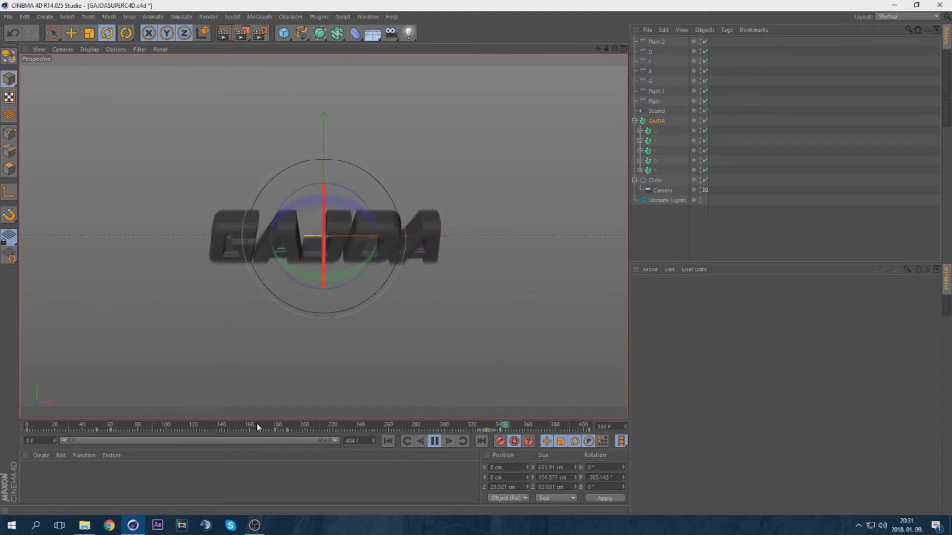
pyautogui.click(435, 441)
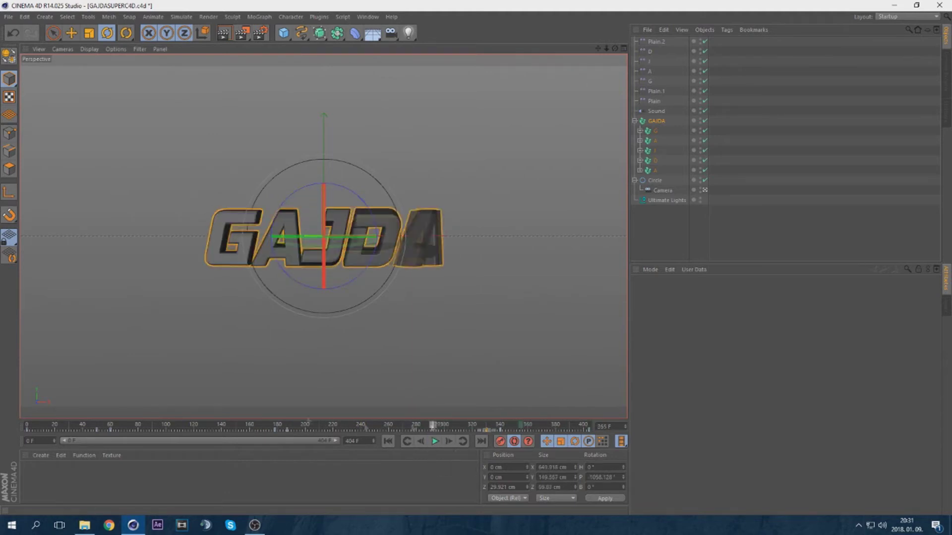
# Inspect the Plain effector's next keyframe and the camera under the Circle, and return to frame 0.
pyautogui.click(654, 101)
pyautogui.click(463, 441)
pyautogui.click(655, 180)
pyautogui.click(662, 190)
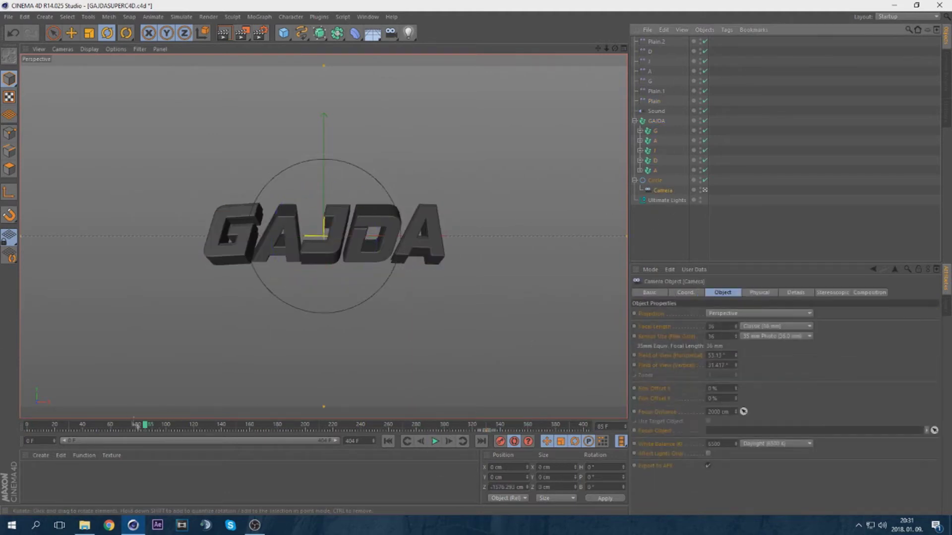
pyautogui.click(27, 425)
# Rotate the Circle that holds the camera to tilt the view on the first beat, and replay from frame 0.
pyautogui.click(655, 181)
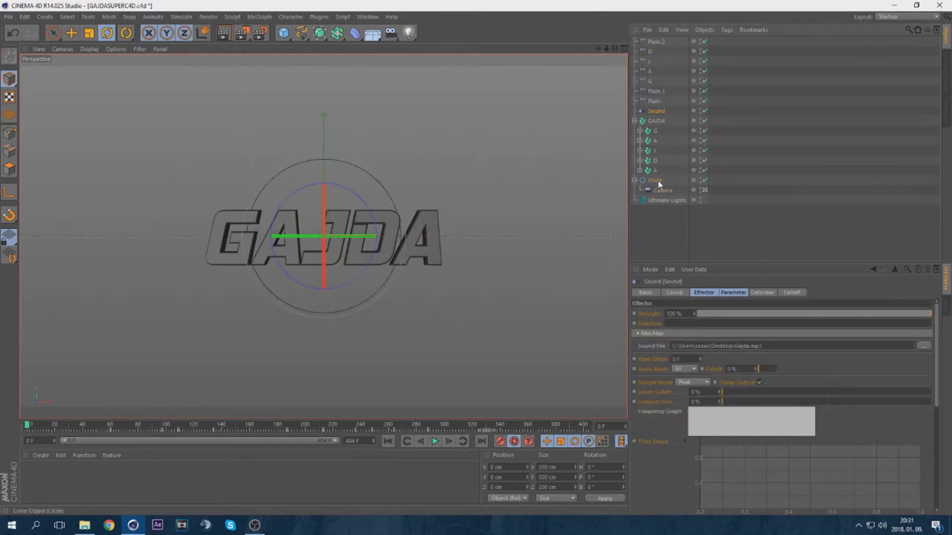
pyautogui.click(434, 441)
pyautogui.click(435, 441)
pyautogui.click(421, 441)
pyautogui.moveTo(365, 205); pyautogui.dragTo(309, 285)
pyautogui.click(27, 425)
pyautogui.click(434, 441)
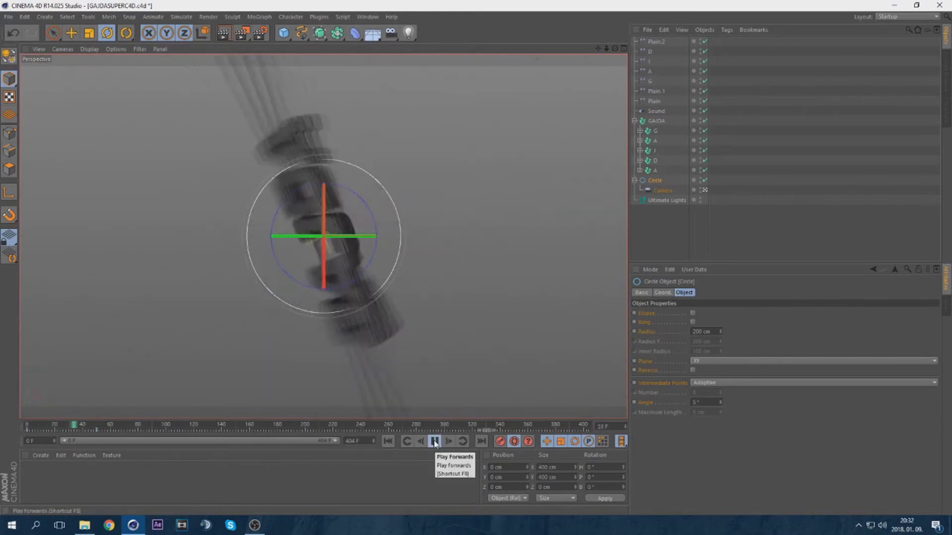
# Rotate the Circle further at the stopped frame and replay from about frame 38.
pyautogui.click(434, 441)
pyautogui.moveTo(373, 226); pyautogui.dragTo(285, 272)
pyautogui.click(80, 425)
pyautogui.click(434, 441)
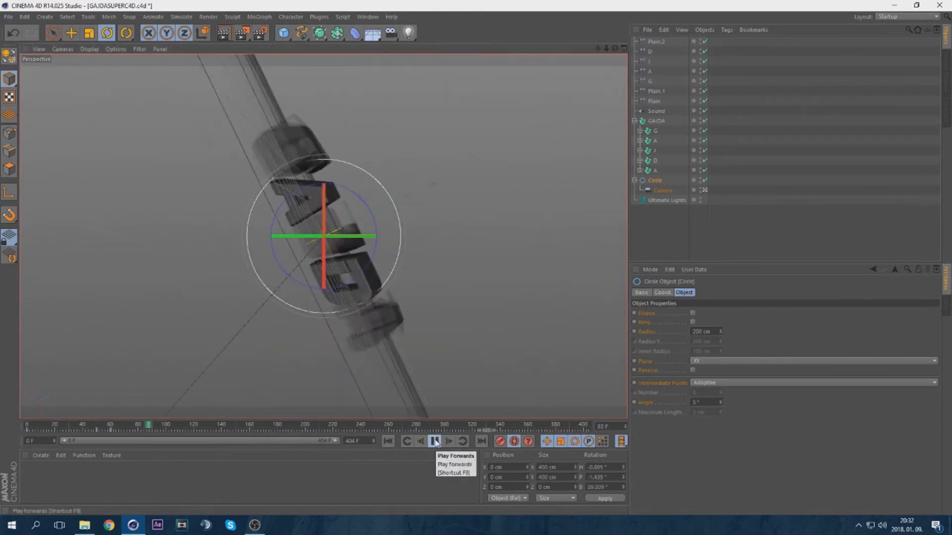
pyautogui.click(434, 441)
# Rotate the Circle again at the Plain effector's frame 85 keyframe and replay from about frame 39.
pyautogui.click(654, 101)
pyautogui.click(407, 441)
pyautogui.click(434, 441)
pyautogui.click(434, 441)
pyautogui.click(407, 441)
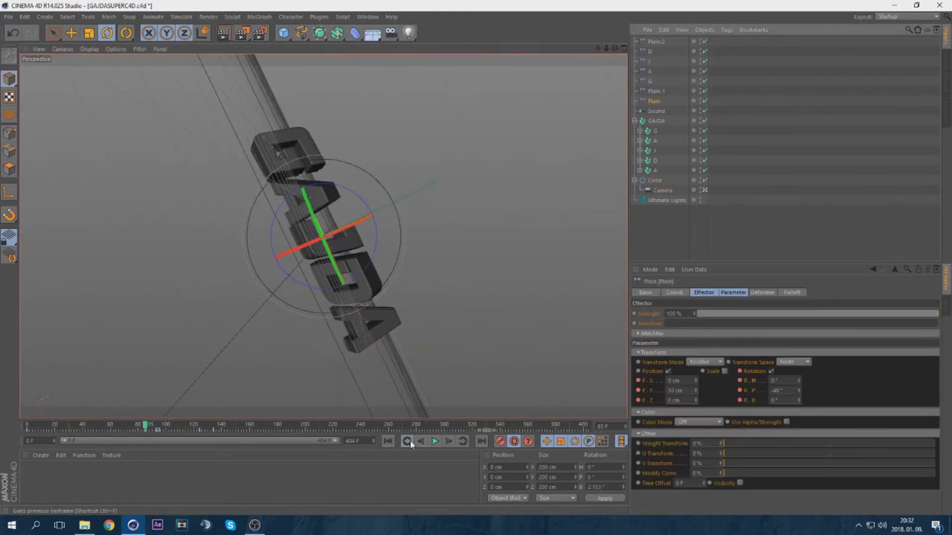
pyautogui.click(654, 180)
pyautogui.moveTo(345, 188); pyautogui.dragTo(375, 246)
pyautogui.click(82, 425)
pyautogui.click(434, 442)
# Rotate the Circle's heading to about 178° to swing the camera behind the text, and replay from about frame 78.
pyautogui.click(407, 441)
pyautogui.click(435, 441)
pyautogui.click(435, 441)
pyautogui.moveTo(335, 236); pyautogui.dragTo(565, 191)
pyautogui.hotkey('ctrl', 'z')
pyautogui.click(136, 425)
pyautogui.click(434, 441)
# Step back through the Circle's keyframes and replay the camera movement up to about frame 108.
pyautogui.click(407, 442)
pyautogui.click(434, 441)
pyautogui.click(407, 442)
pyautogui.click(434, 442)
pyautogui.click(434, 441)
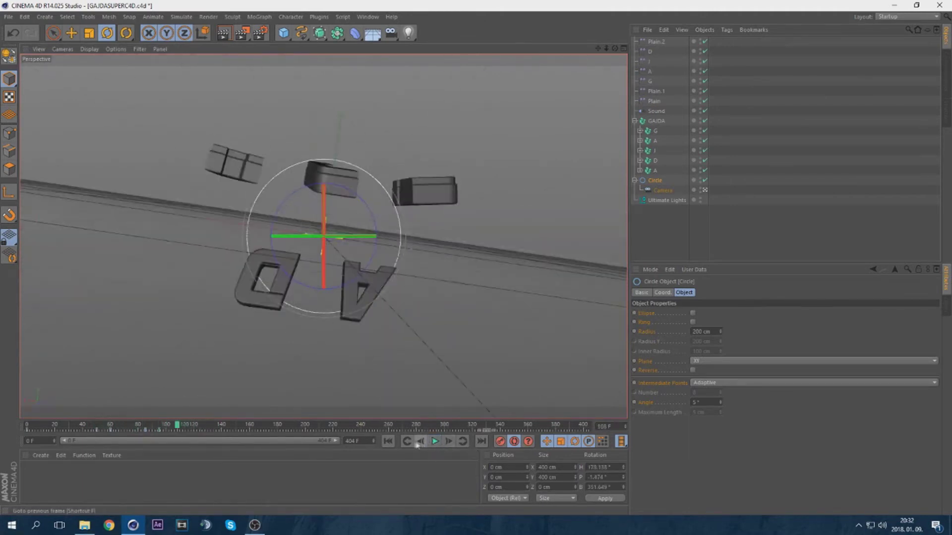
pyautogui.click(407, 441)
pyautogui.click(407, 441)
pyautogui.click(435, 441)
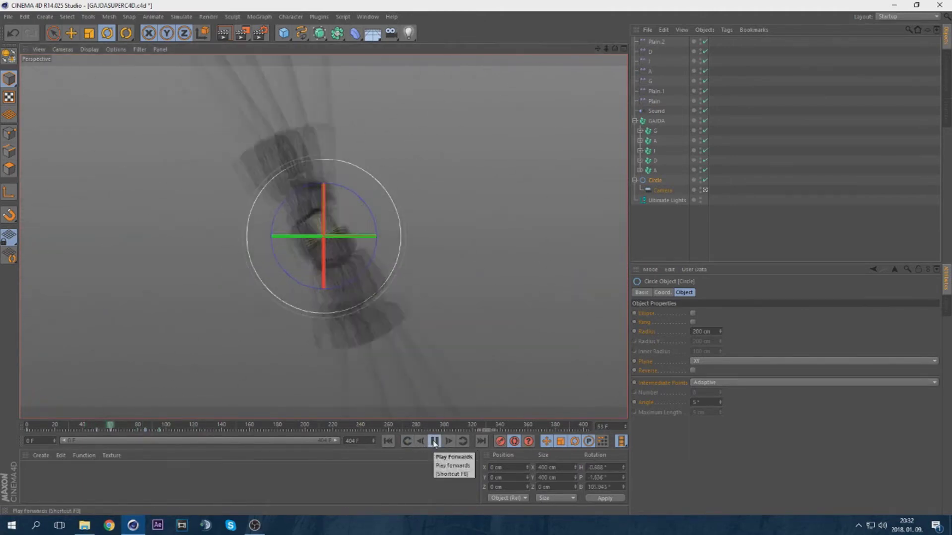
pyautogui.click(435, 441)
# Locate the Plain.1 effector's keyframe at frame 101, rotate the Circle for the next camera swing, and replay from about frame 72.
pyautogui.click(656, 92)
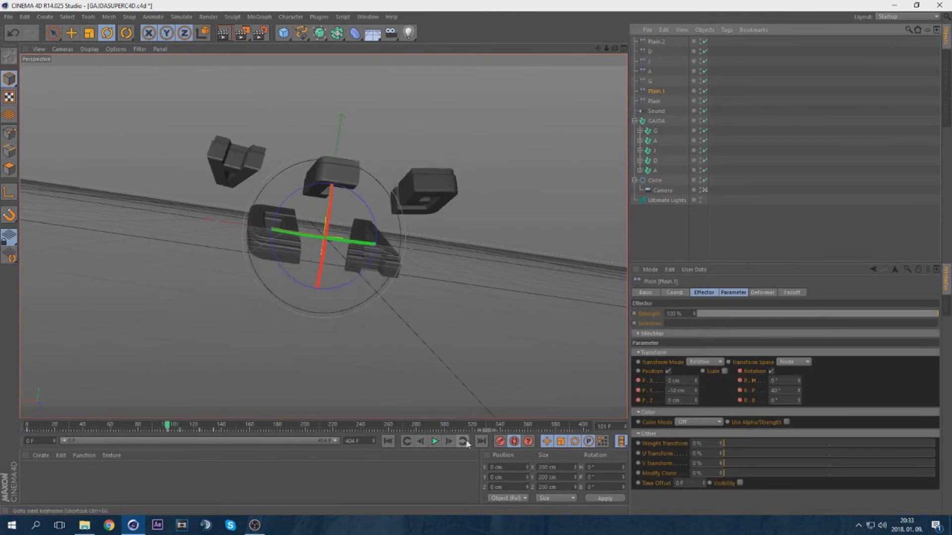
pyautogui.click(655, 181)
pyautogui.click(434, 441)
pyautogui.click(435, 441)
pyautogui.moveTo(431, 248); pyautogui.dragTo(346, 199)
pyautogui.moveTo(180, 424); pyautogui.dragTo(126, 422)
pyautogui.click(434, 441)
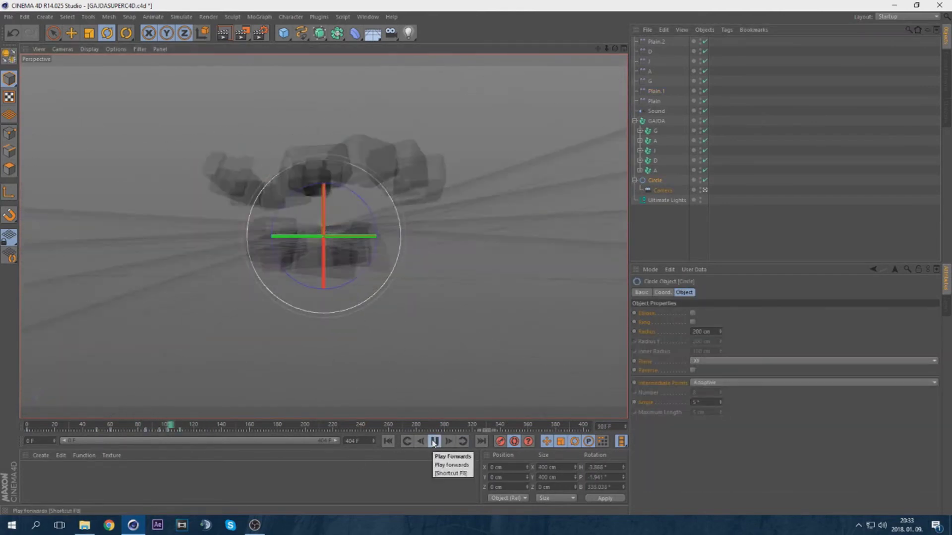
pyautogui.click(388, 441)
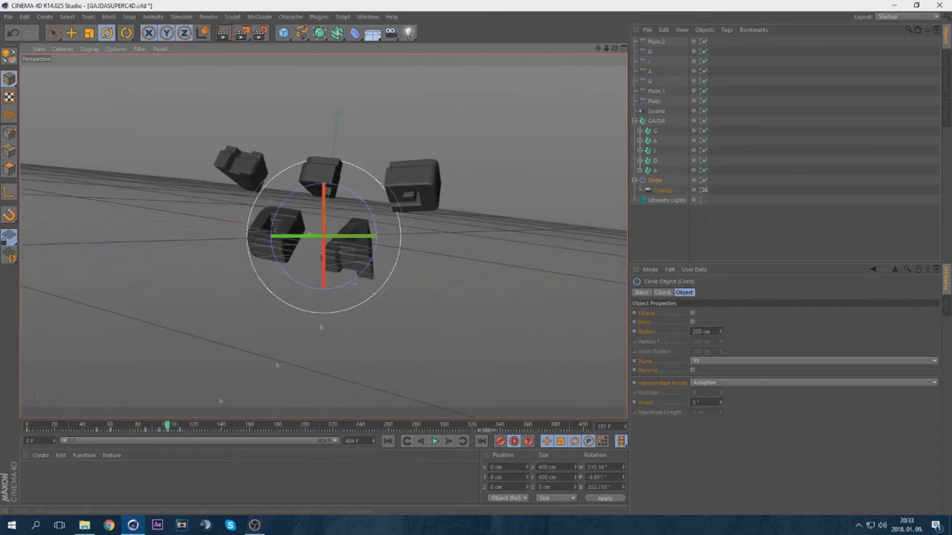
# Replay the camera swing around frame 101 to review its timing against the beat.
pyautogui.click(434, 441)
pyautogui.moveTo(180, 429); pyautogui.dragTo(166, 405)
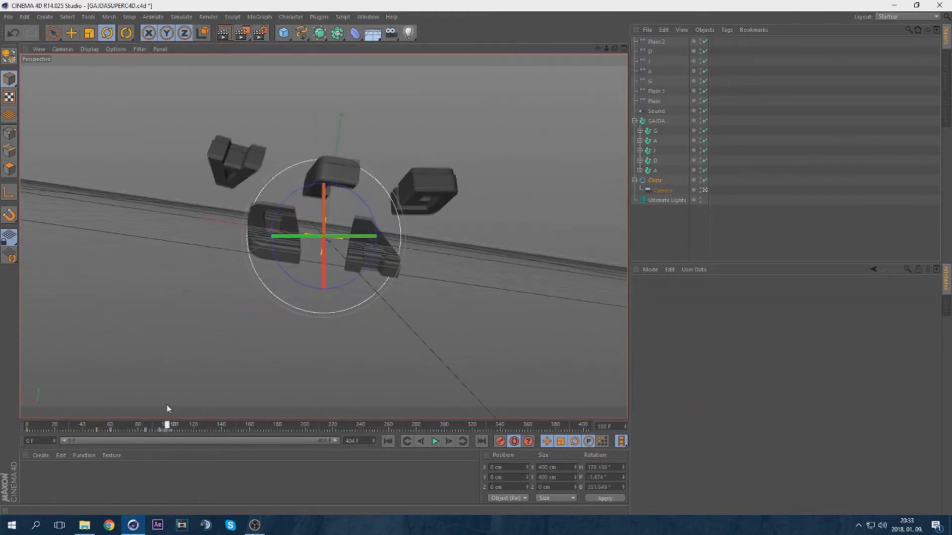
pyautogui.click(435, 442)
pyautogui.click(435, 442)
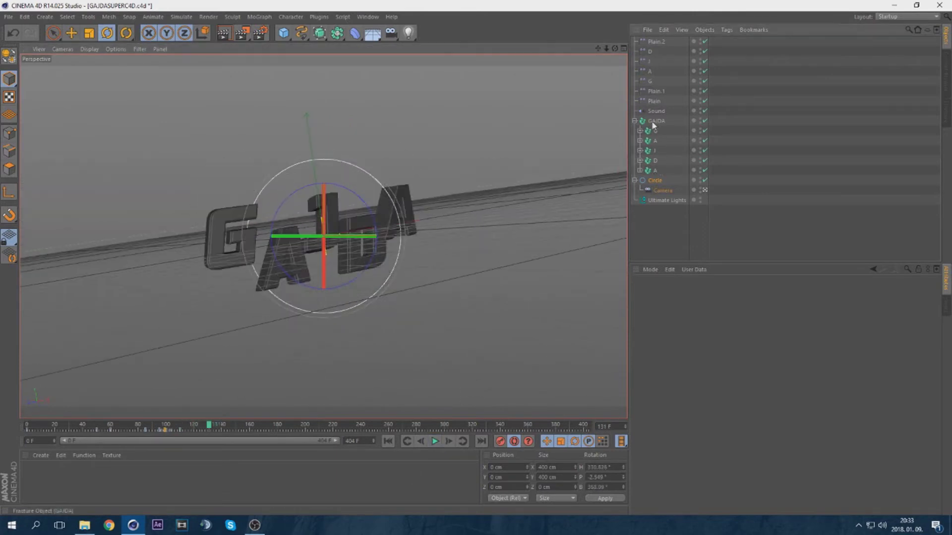
# Rotate the Circle at about frame 124 for the next camera swing and replay from about frame 74.
pyautogui.click(654, 100)
pyautogui.click(655, 180)
pyautogui.moveTo(375, 221)
pyautogui.mouseDown()
pyautogui.moveTo(352, 212)
pyautogui.moveTo(372, 219)
pyautogui.mouseUp()
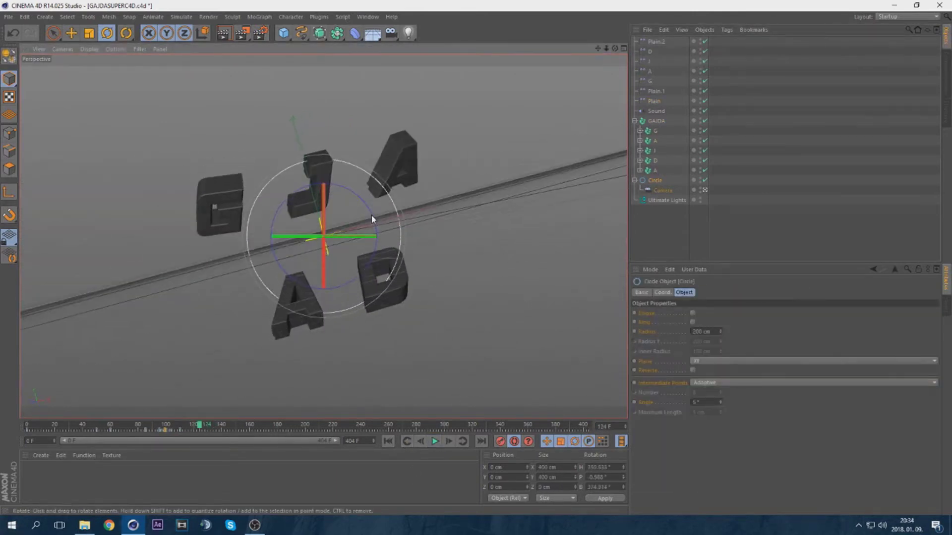
pyautogui.click(129, 425)
pyautogui.click(432, 442)
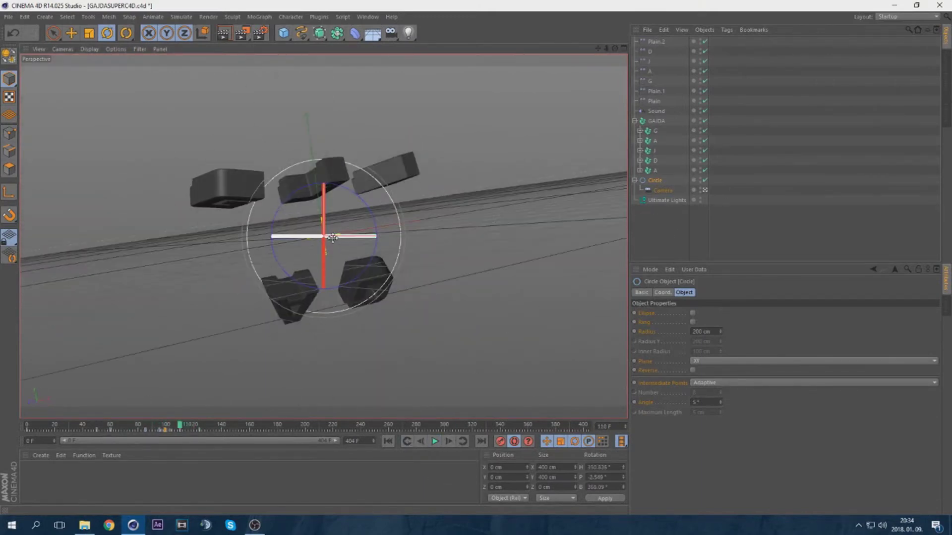
# Rotate the Circle's heading at its frame 110 keyframe and replay the camera movement.
pyautogui.click(407, 441)
pyautogui.moveTo(347, 237); pyautogui.dragTo(373, 236)
pyautogui.click(435, 441)
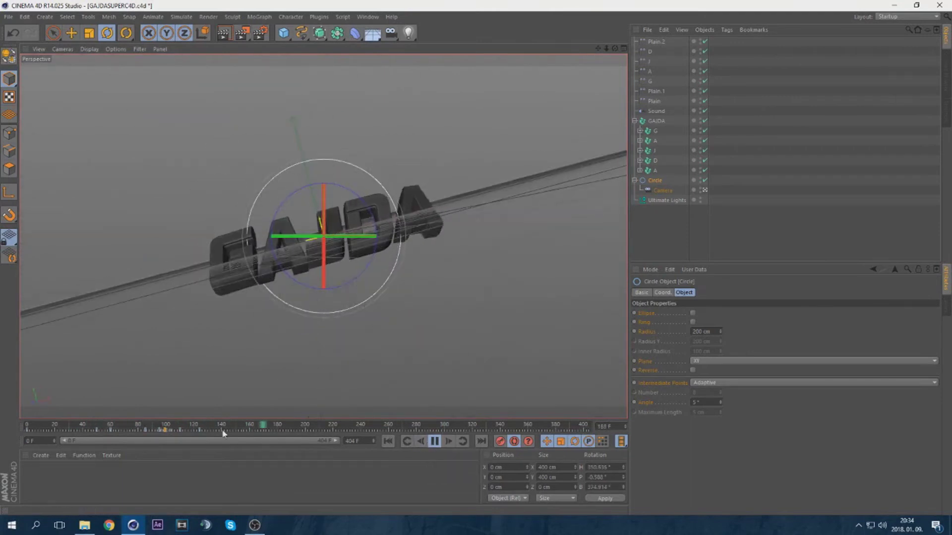
pyautogui.click(434, 442)
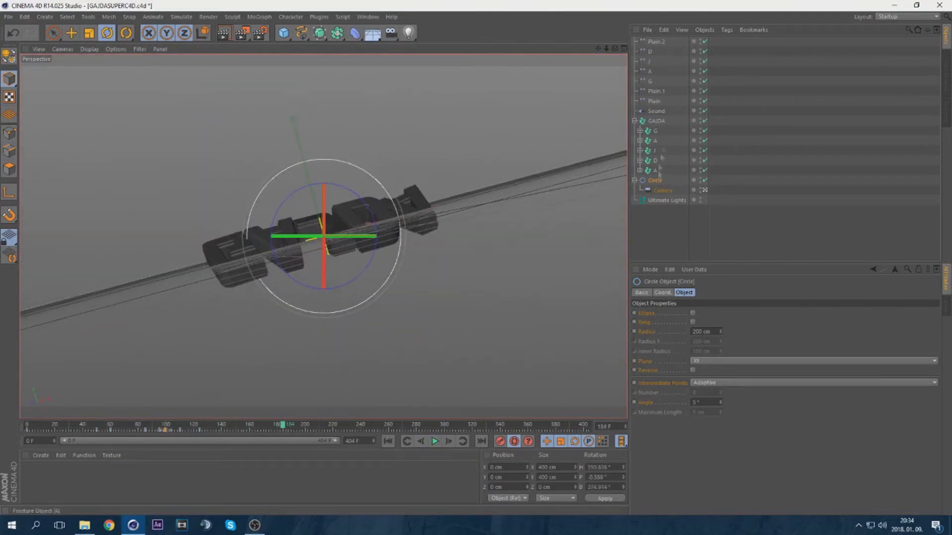
# Move the Circle's frame 124 keyframe to frame 199 and replay from about frame 65.
pyautogui.click(656, 121)
pyautogui.click(421, 441)
pyautogui.click(662, 190)
pyautogui.click(655, 180)
pyautogui.moveTo(183, 426); pyautogui.dragTo(207, 376)
pyautogui.moveTo(193, 429); pyautogui.dragTo(304, 428)
pyautogui.click(117, 425)
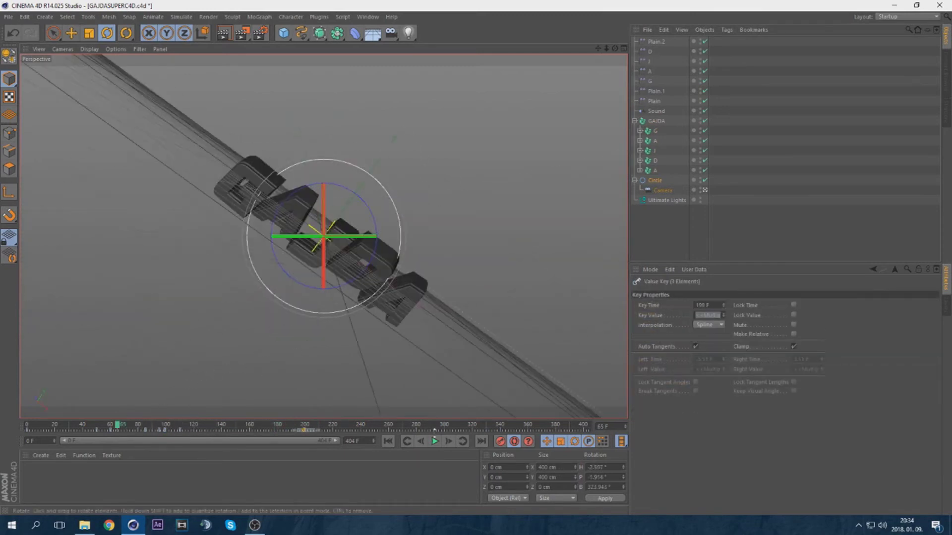
pyautogui.click(435, 441)
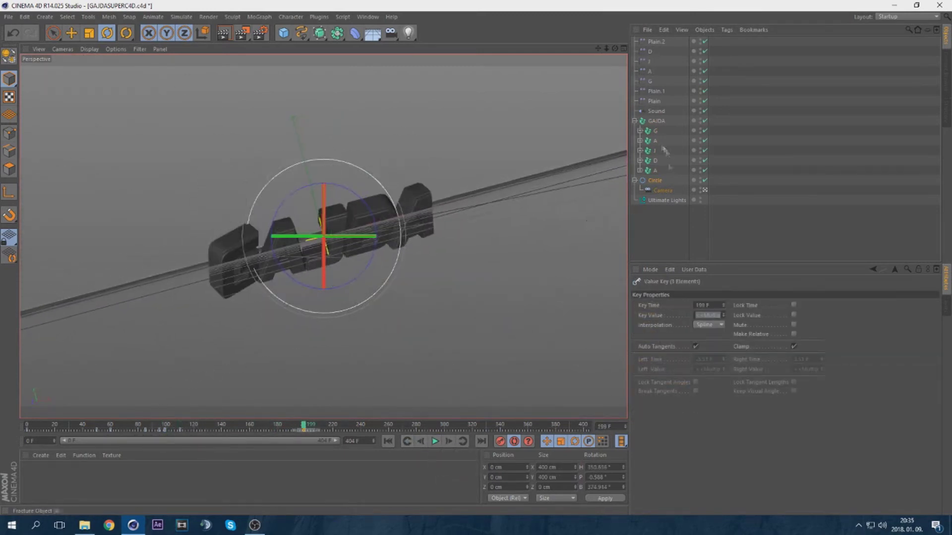
# Move the Circle's last keyframe to frame 178 to match the GAJDA fracture's rotation, and replay.
pyautogui.click(656, 121)
pyautogui.click(275, 425)
pyautogui.click(655, 180)
pyautogui.moveTo(304, 430); pyautogui.dragTo(278, 431)
pyautogui.click(435, 441)
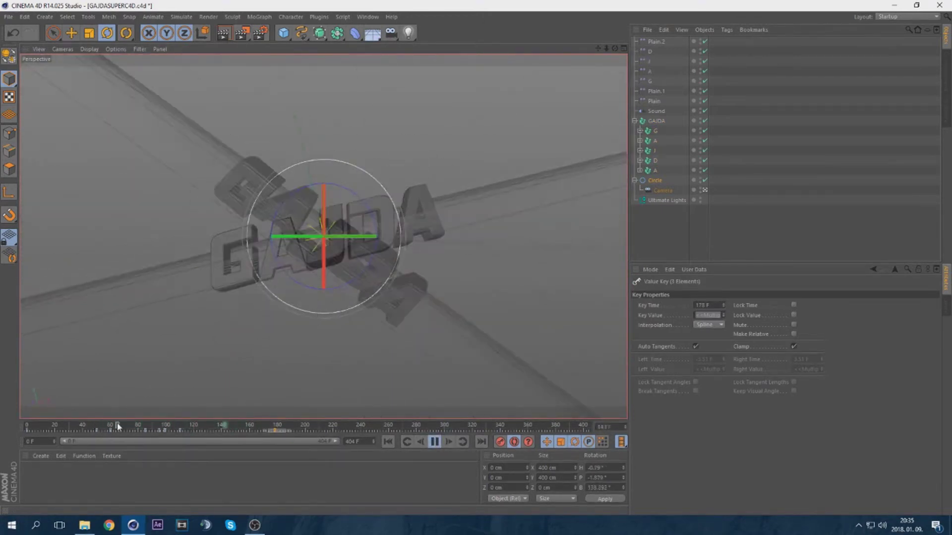
# Rotate the Circle around frame 178, fine-tune the keyframe there, and replay from about frame 160.
pyautogui.click(407, 442)
pyautogui.moveTo(334, 237); pyautogui.dragTo(356, 214)
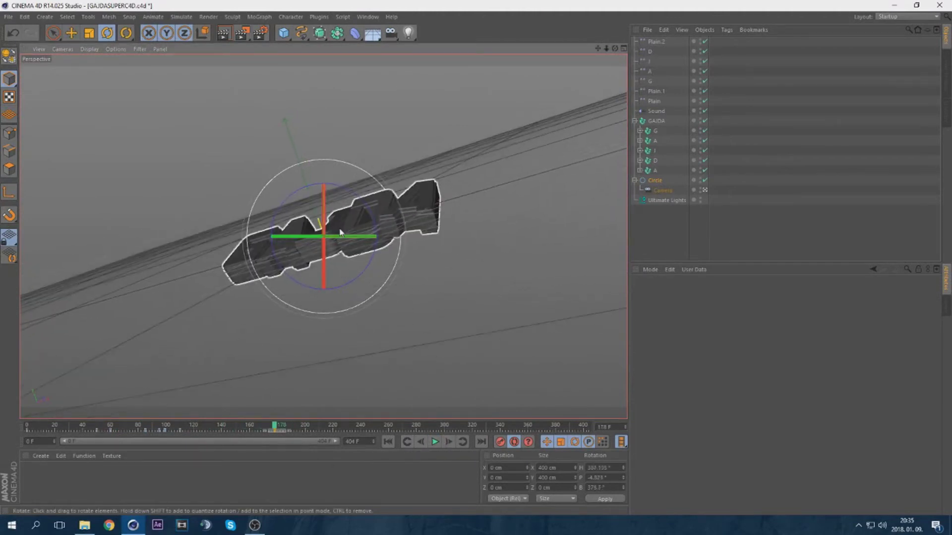
pyautogui.click(434, 441)
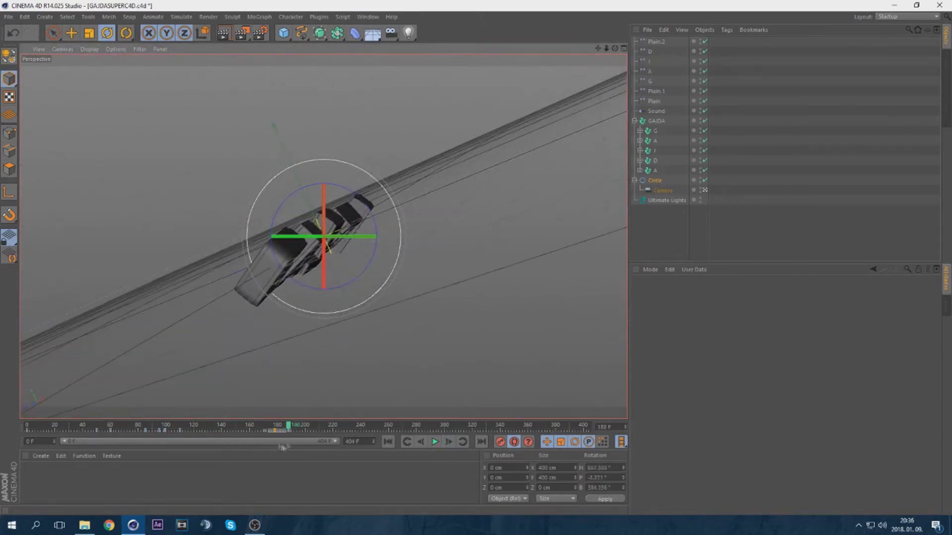
pyautogui.click(276, 431)
pyautogui.moveTo(277, 430); pyautogui.dragTo(278, 431)
pyautogui.click(249, 426)
pyautogui.click(434, 441)
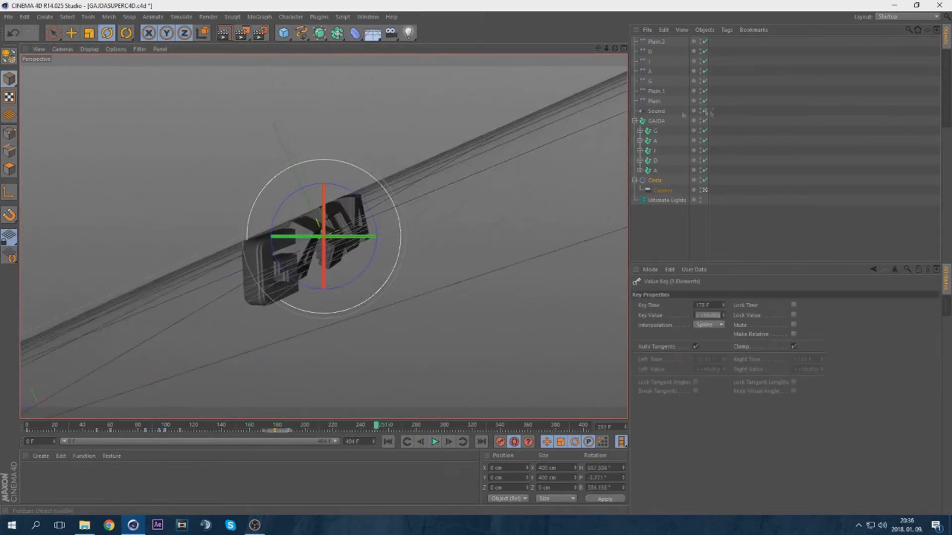
# Check the G effector's keyframe, rotate the Circle at frame 203 to face the text, and replay.
pyautogui.click(654, 80)
pyautogui.click(655, 180)
pyautogui.moveTo(347, 213); pyautogui.dragTo(312, 201)
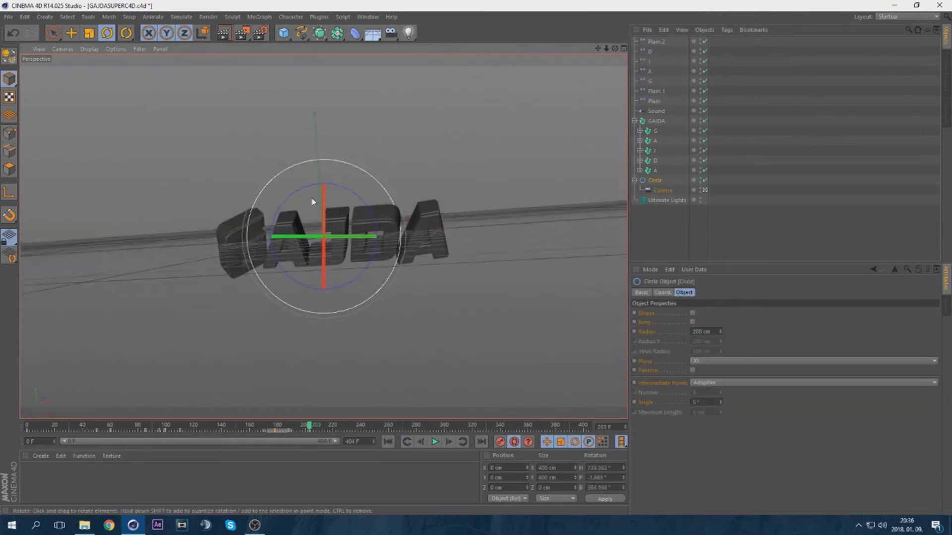
pyautogui.click(434, 441)
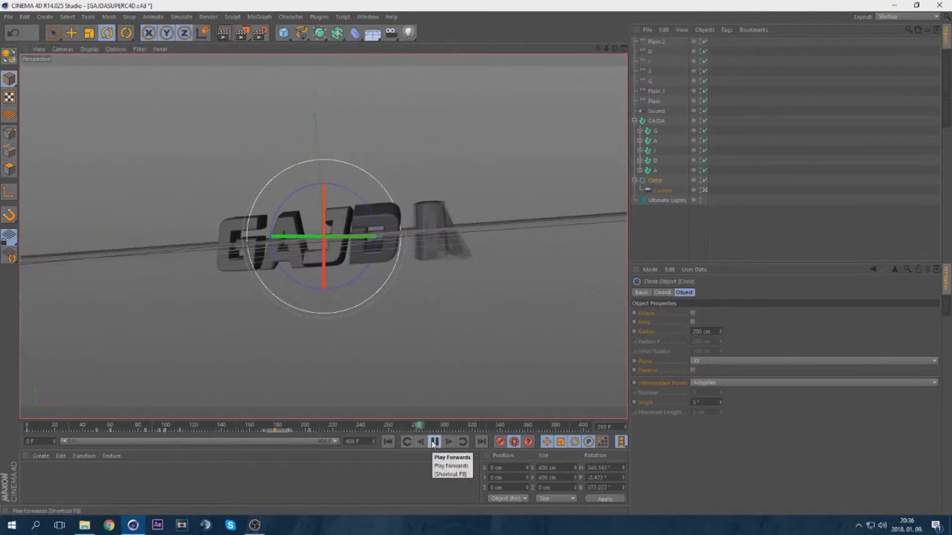
# Move the Circle's frame 203 keyframe towards frame 278, rotate the Circle, and replay from about frame 169.
pyautogui.click(655, 42)
pyautogui.click(654, 180)
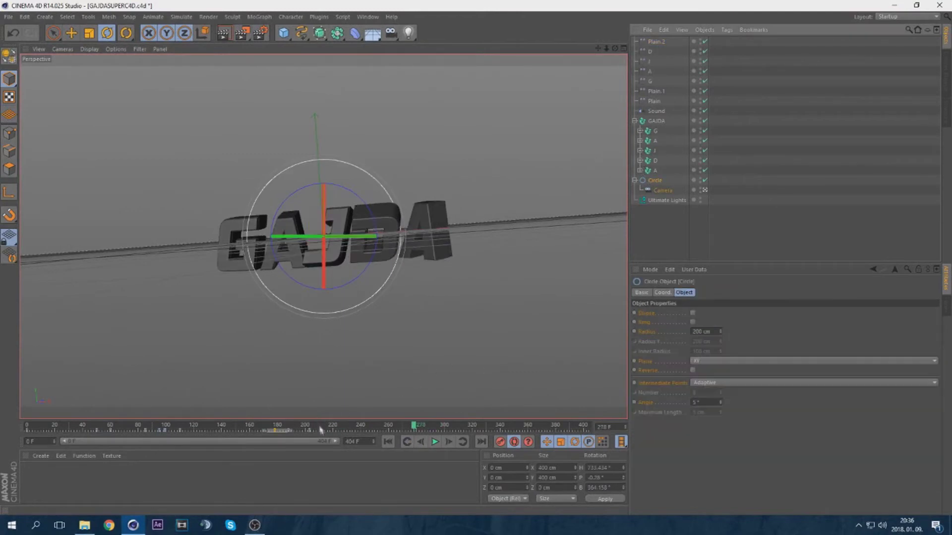
pyautogui.moveTo(315, 430); pyautogui.dragTo(390, 437)
pyautogui.moveTo(345, 210); pyautogui.dragTo(377, 223)
pyautogui.click(261, 430)
pyautogui.click(435, 442)
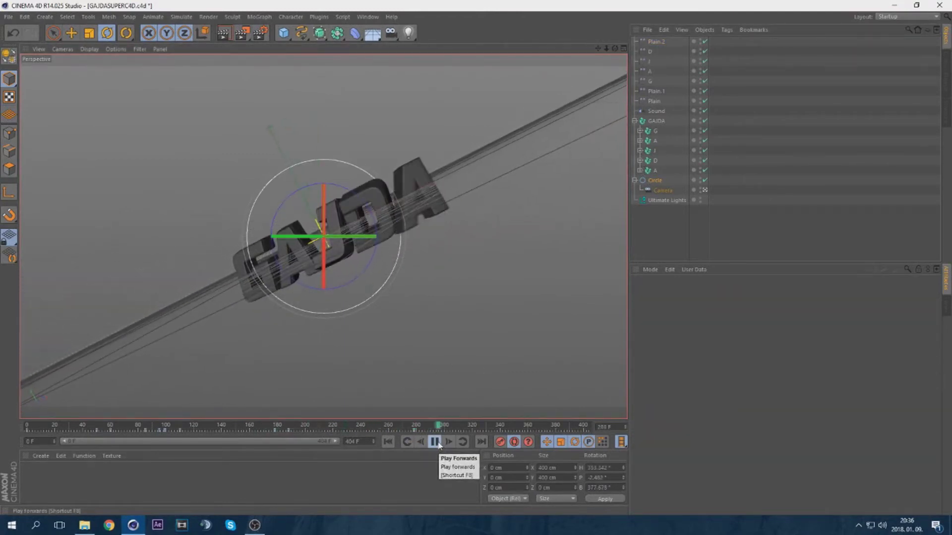
# Rotate the Circle's banking for a stronger camera tilt and replay from about frame 92.
pyautogui.click(434, 441)
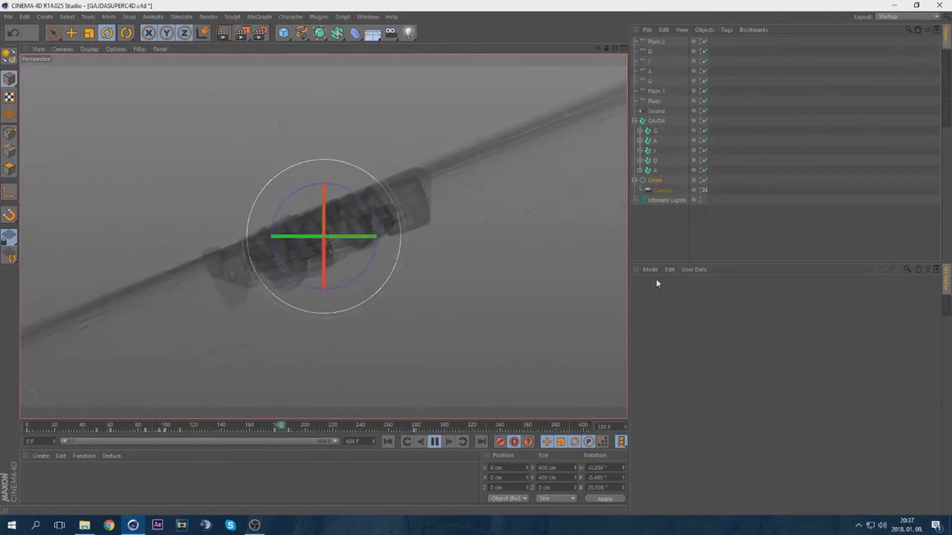
pyautogui.click(434, 441)
pyautogui.moveTo(374, 282); pyautogui.dragTo(358, 258)
pyautogui.click(154, 425)
pyautogui.click(434, 441)
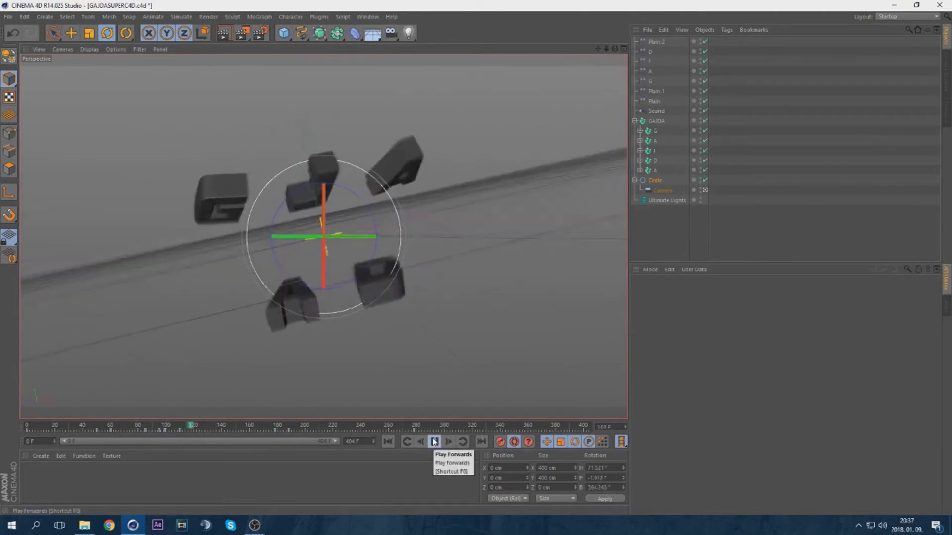
pyautogui.click(435, 442)
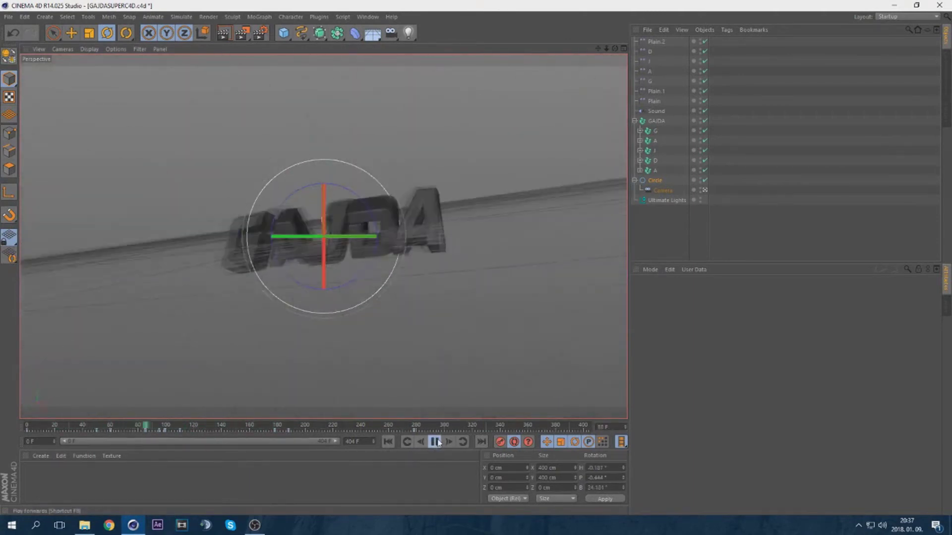
# Check the GAJDA fracture's keyframes, shift the Circle's frame 188 keyframe to frame 187, and replay from about frame 162.
pyautogui.click(434, 441)
pyautogui.click(407, 442)
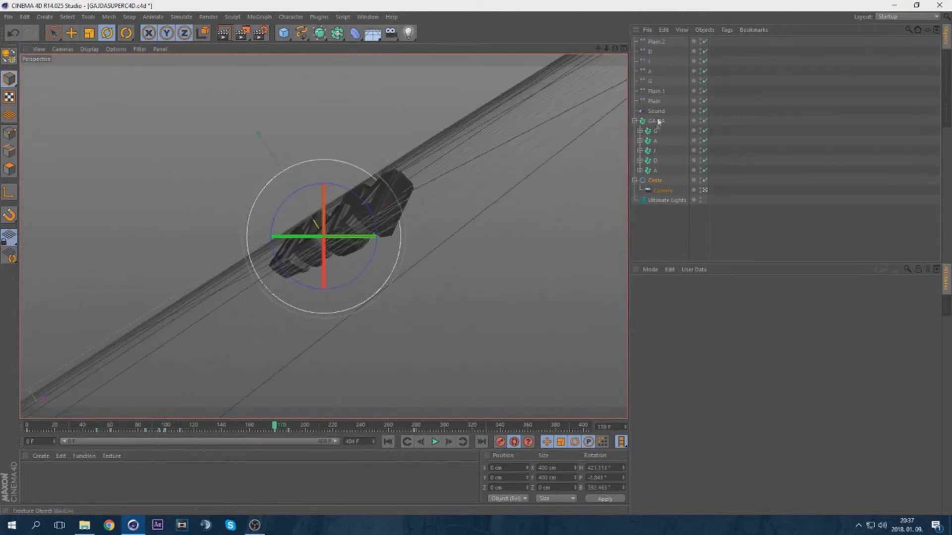
pyautogui.click(656, 121)
pyautogui.hotkey('ctrl', 'g')
pyautogui.click(407, 442)
pyautogui.click(462, 442)
pyautogui.click(654, 181)
pyautogui.click(289, 430)
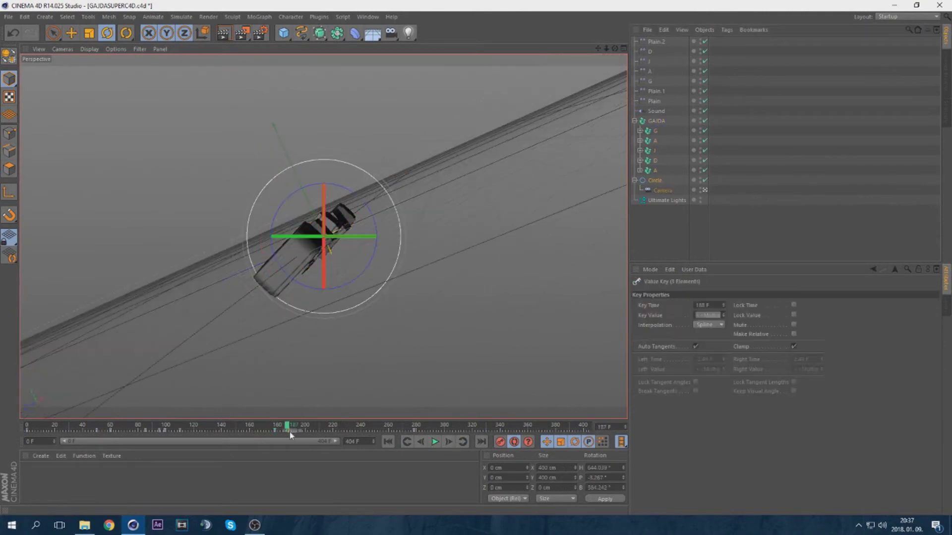
pyautogui.click(251, 426)
pyautogui.click(434, 442)
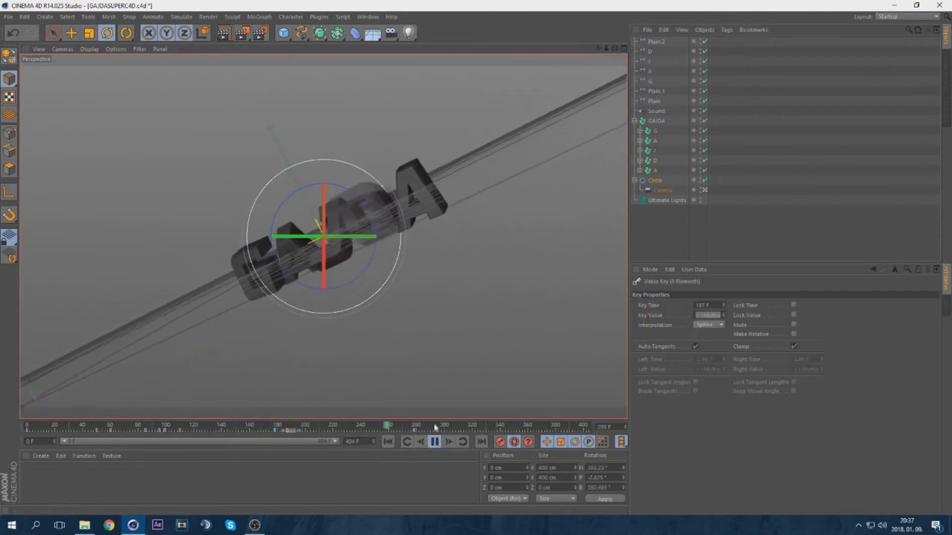
# Place the Circle's last keyframe at frame 330 to match the GAJDA fracture's rotation, and replay from about frame 180.
pyautogui.click(656, 121)
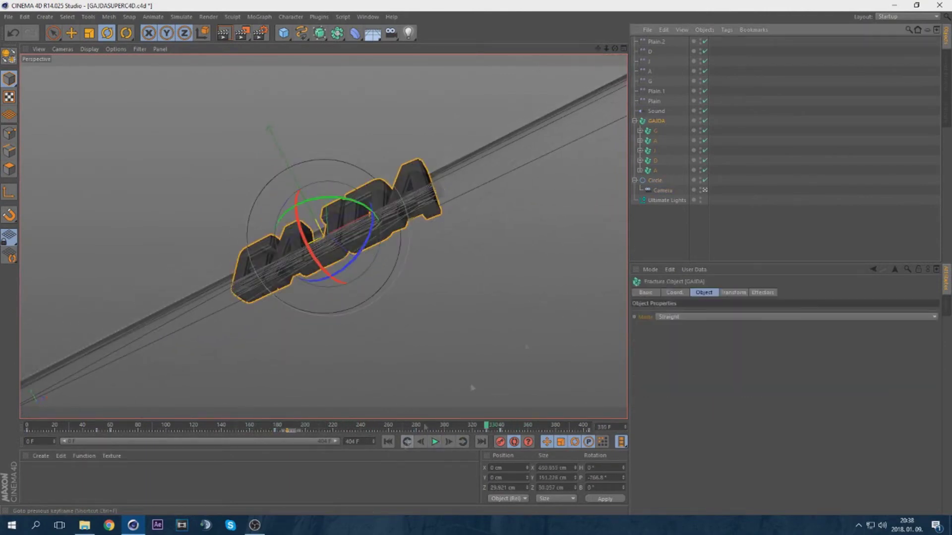
pyautogui.click(655, 180)
pyautogui.click(485, 430)
pyautogui.click(276, 425)
pyautogui.click(434, 442)
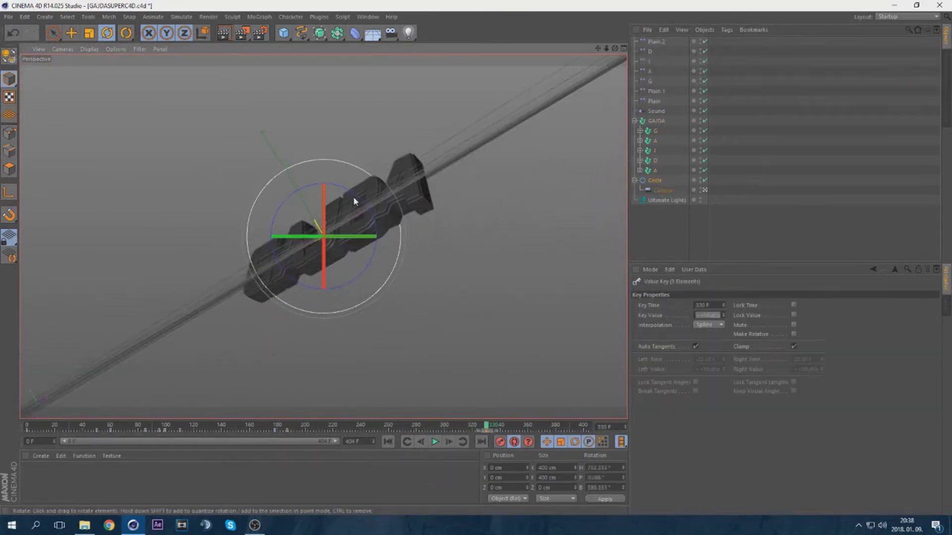
# Rotate the Circle at the frame 330 keyframe, replay from about frame 298, and scrub through the ending.
pyautogui.click(436, 442)
pyautogui.moveTo(367, 209); pyautogui.dragTo(307, 223)
pyautogui.click(588, 426)
pyautogui.click(441, 427)
pyautogui.click(435, 442)
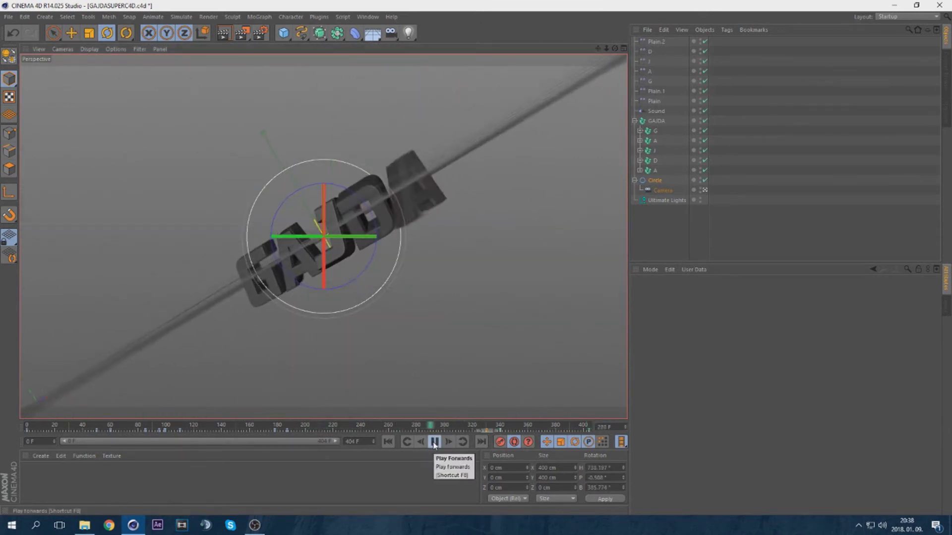
pyautogui.moveTo(588, 426); pyautogui.dragTo(517, 430)
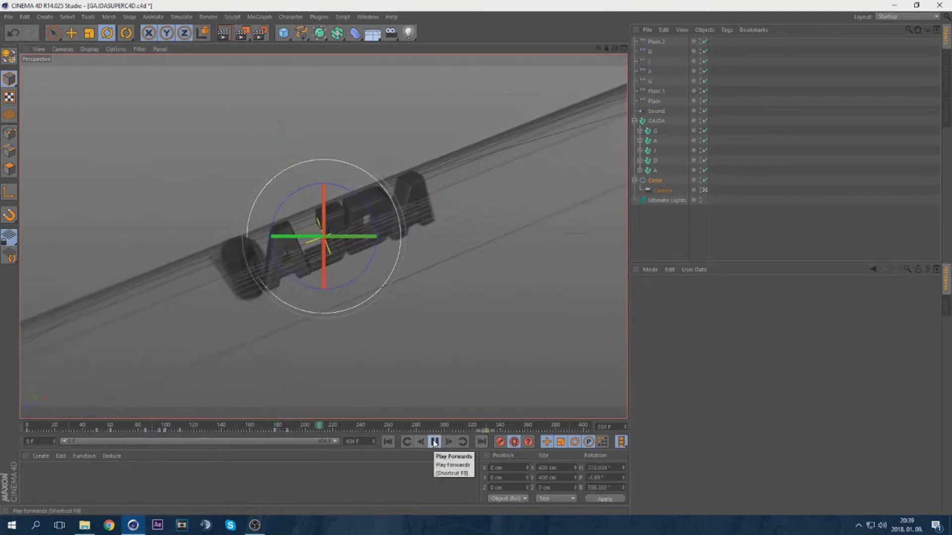
pyautogui.click(437, 442)
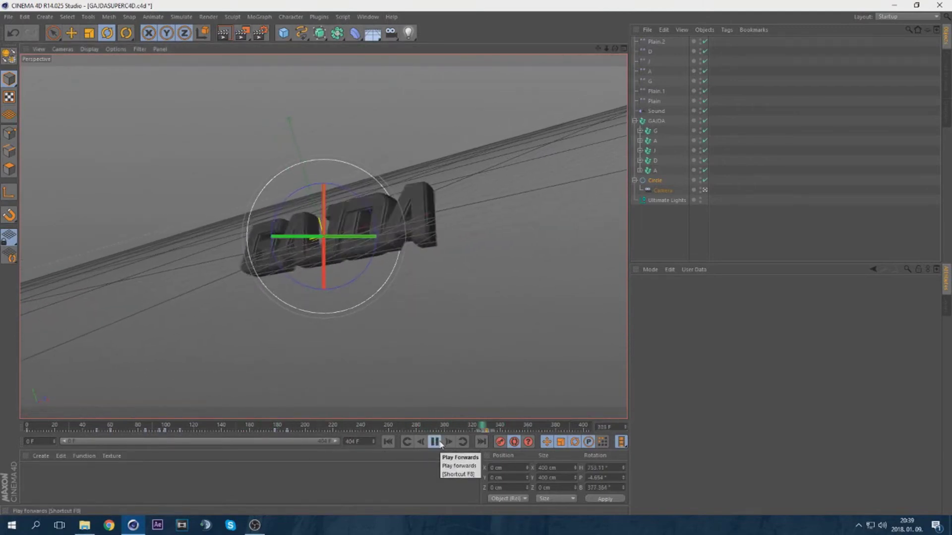
# Rotate the Circle's heading again at its last keyframe and replay from the preceding keyframe.
pyautogui.click(435, 442)
pyautogui.click(408, 442)
pyautogui.moveTo(347, 237); pyautogui.dragTo(285, 240)
pyautogui.click(407, 442)
pyautogui.click(436, 442)
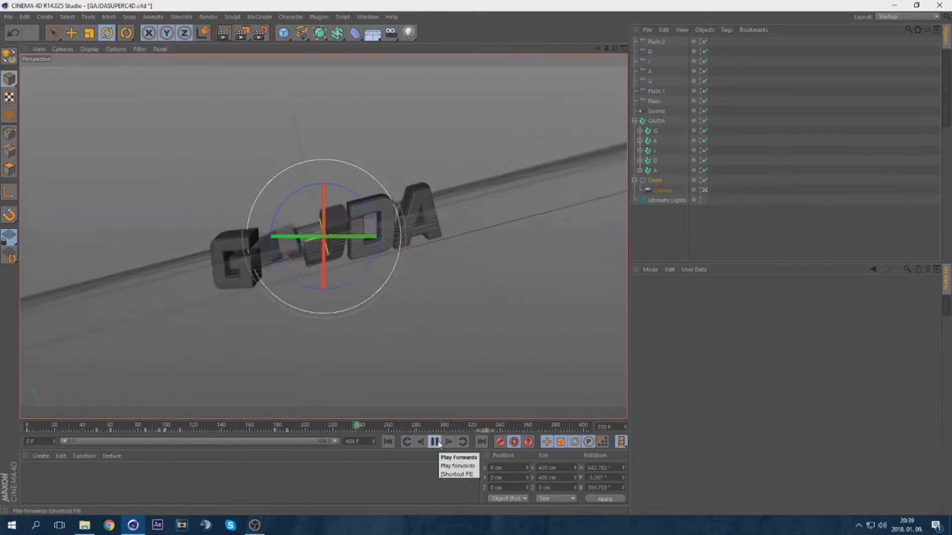
pyautogui.click(435, 442)
# Rotate the Circle near the end of the timeline for the closing camera move, and replay from about frame 283.
pyautogui.click(554, 425)
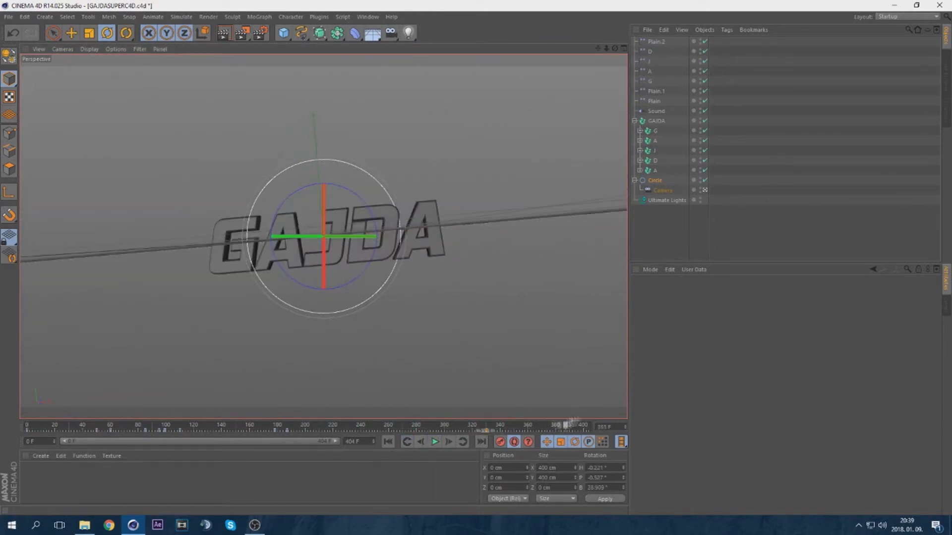
pyautogui.moveTo(360, 200); pyautogui.dragTo(325, 184)
pyautogui.click(420, 425)
pyautogui.click(434, 441)
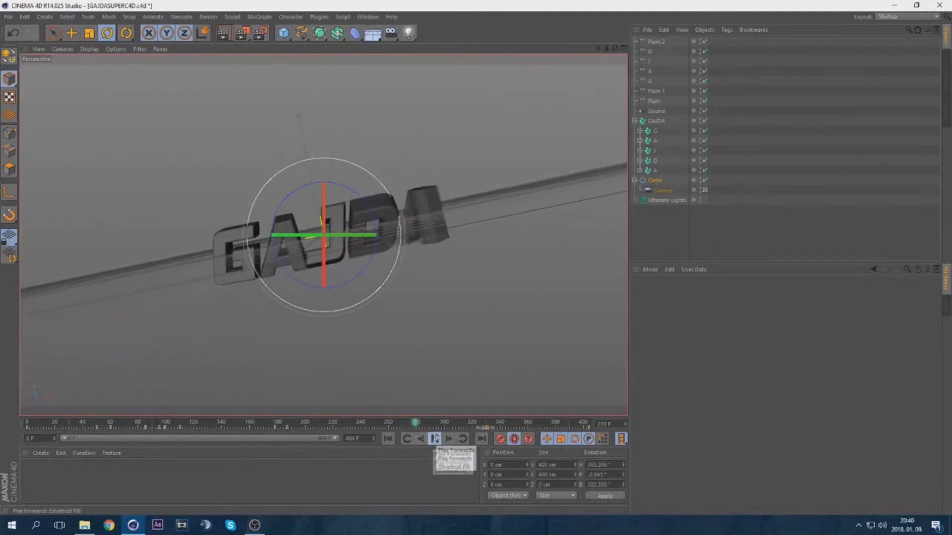
pyautogui.click(434, 439)
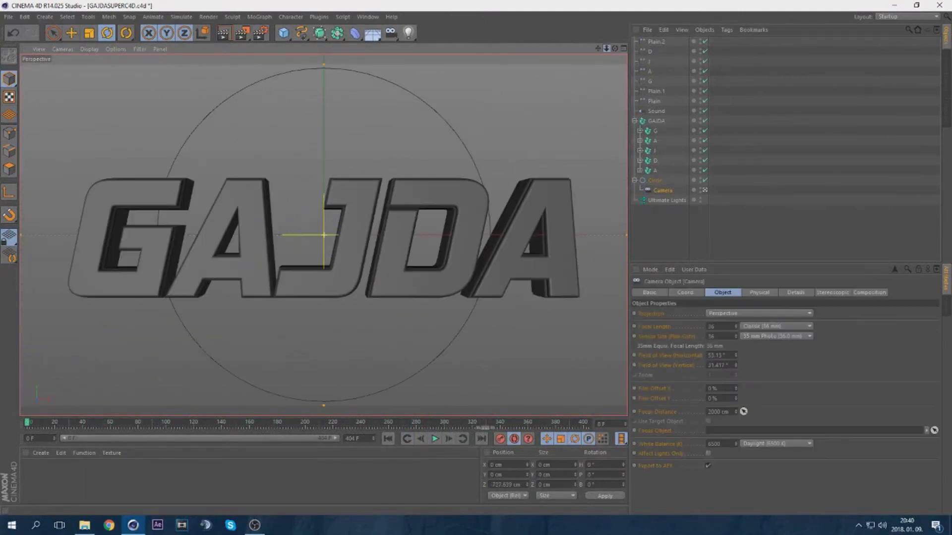
# Play the opening with the Camera selected and dolly it to adjust its distance from the text.
pyautogui.click(435, 439)
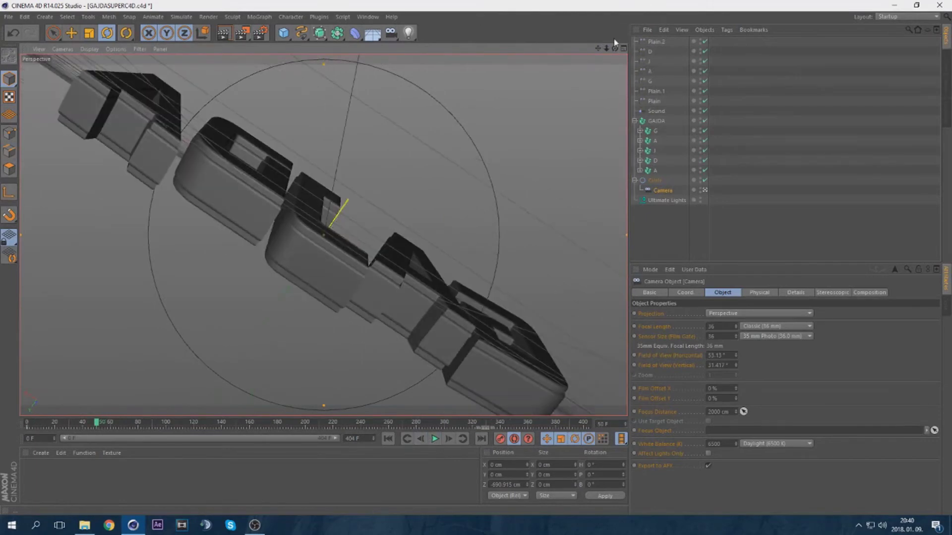
pyautogui.click(435, 439)
pyautogui.click(434, 439)
pyautogui.moveTo(607, 49); pyautogui.dragTo(585, 49)
# Step through the Circle's keyframes to frame 101, adjust the Camera's distance there, and replay from about frame 60.
pyautogui.click(654, 181)
pyautogui.click(462, 439)
pyautogui.click(461, 439)
pyautogui.click(461, 438)
pyautogui.click(662, 191)
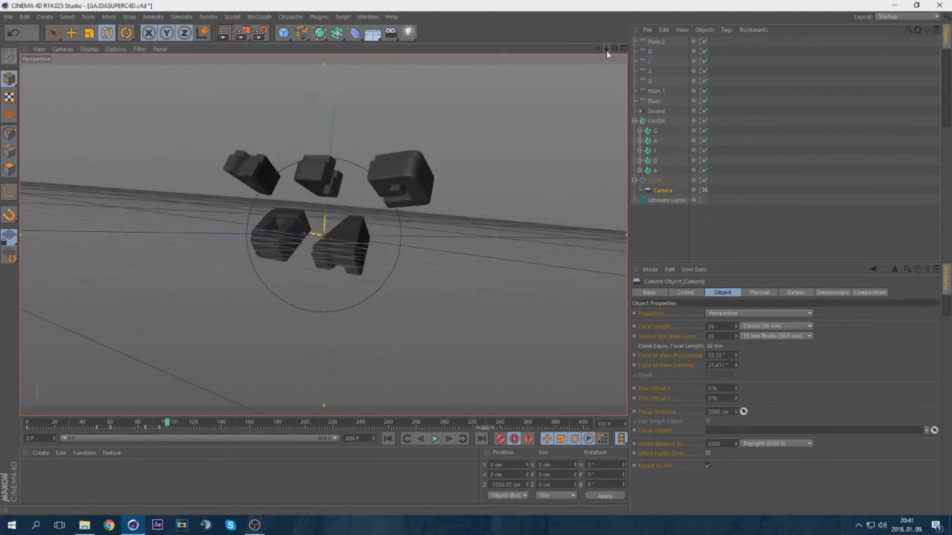
pyautogui.moveTo(188, 416); pyautogui.dragTo(188, 417)
pyautogui.click(110, 423)
pyautogui.click(435, 439)
# Replay the whole intro from the first frame to review the camera distance changes.
pyautogui.click(436, 439)
pyautogui.click(434, 439)
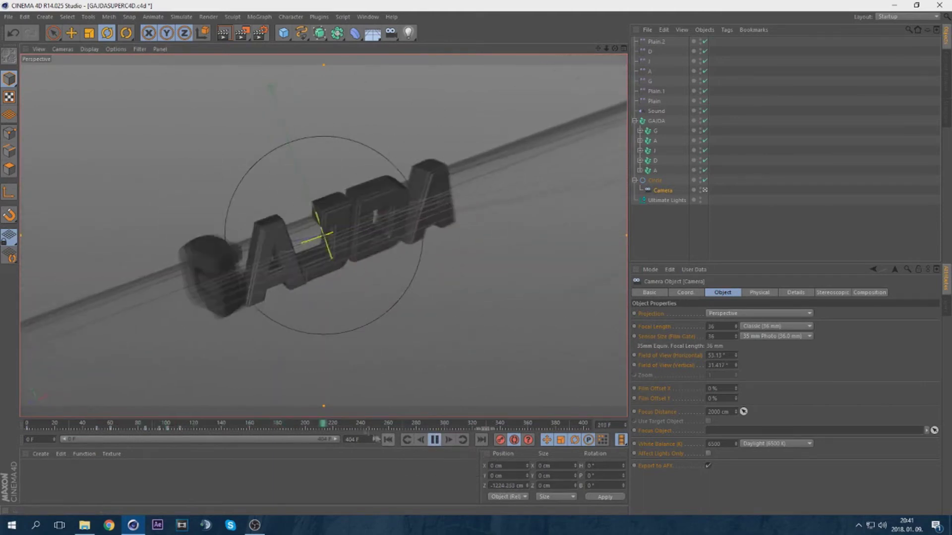
pyautogui.click(387, 439)
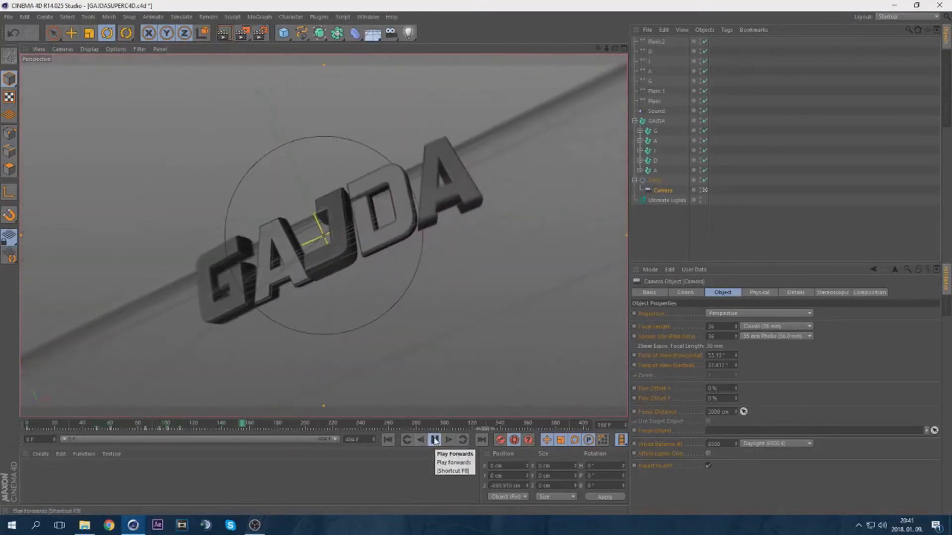
# Pull the Camera back from the text at frame 178 and replay that stretch.
pyautogui.click(434, 440)
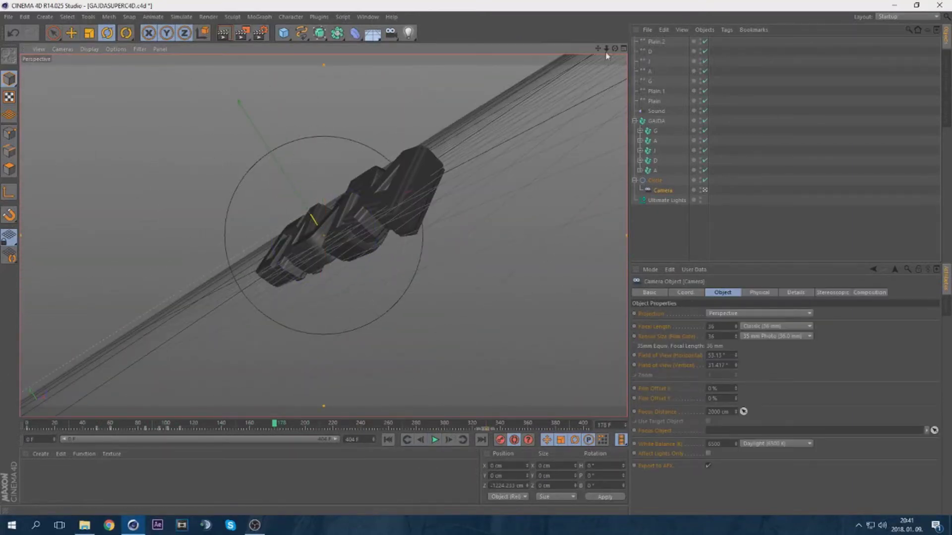
pyautogui.click(435, 440)
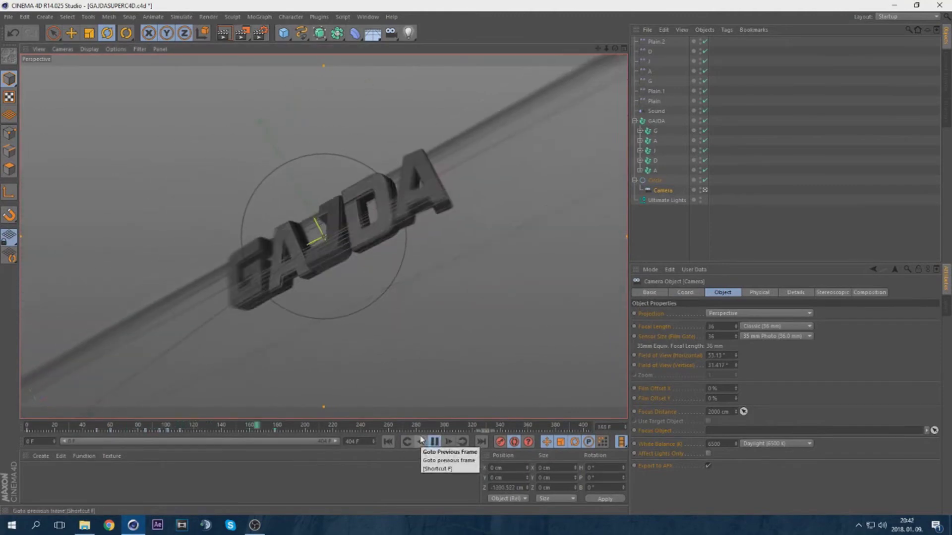
pyautogui.click(435, 441)
# Reselect the Camera and replay the section around frame 134 to check the timing of its distance keyframes.
pyautogui.click(655, 91)
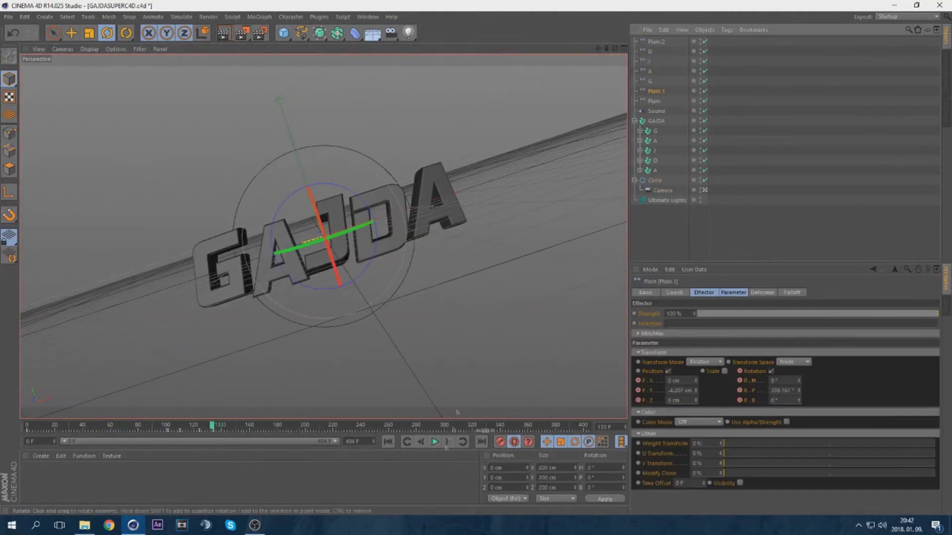
pyautogui.click(662, 192)
pyautogui.click(270, 431)
pyautogui.click(435, 442)
pyautogui.click(434, 442)
pyautogui.scroll(3, 186, 197)
pyautogui.click(140, 426)
pyautogui.click(435, 442)
pyautogui.click(435, 442)
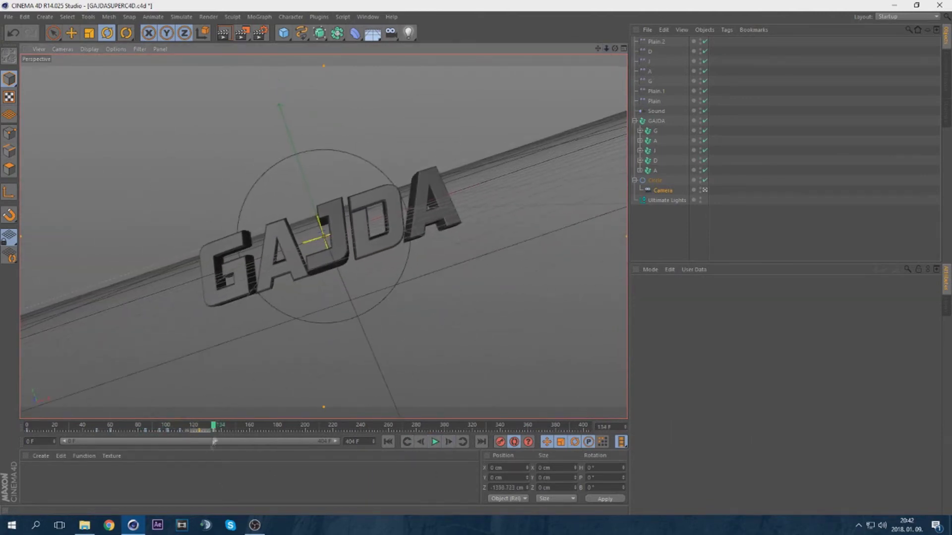
# Move the Camera back to about -1743 cm on Z near frame 195 and replay the section through the ending.
pyautogui.click(149, 426)
pyautogui.click(434, 442)
pyautogui.click(434, 441)
pyautogui.click(655, 181)
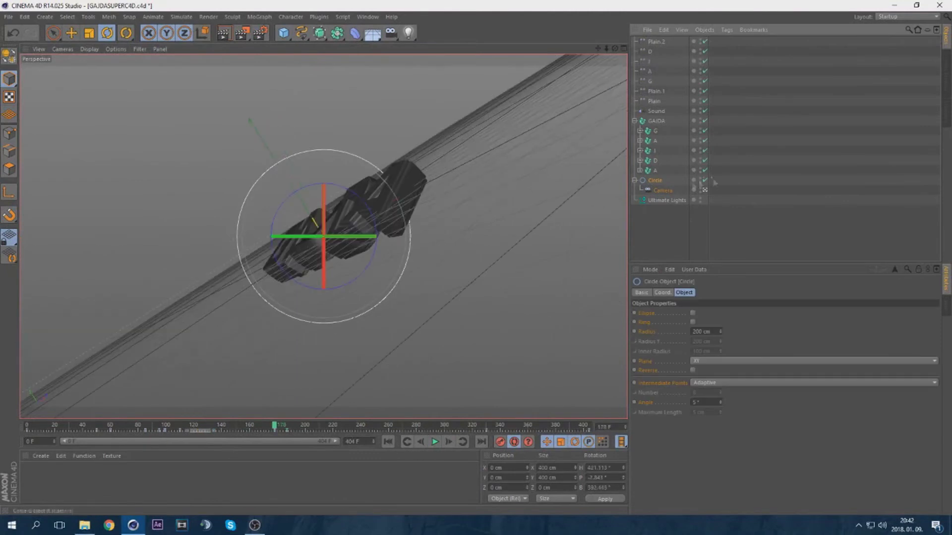
pyautogui.click(664, 190)
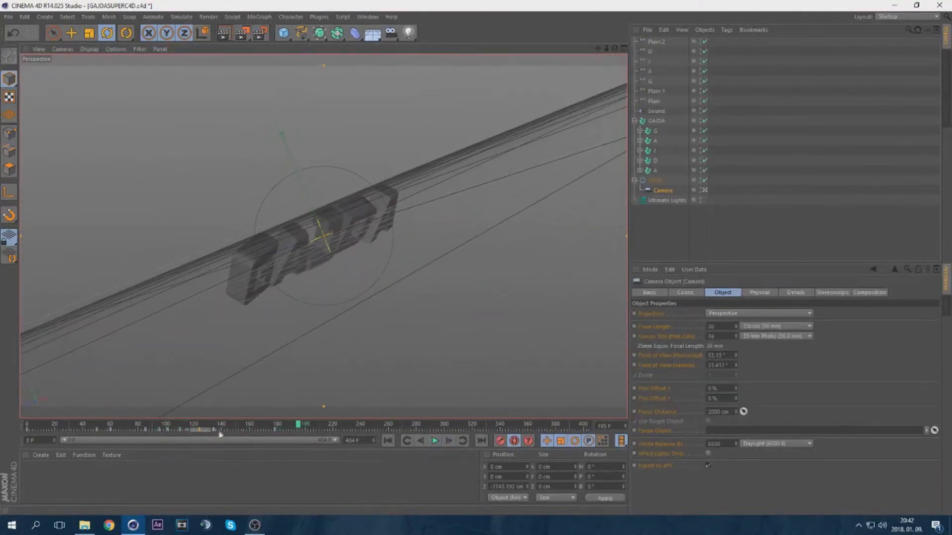
pyautogui.click(138, 427)
pyautogui.click(434, 441)
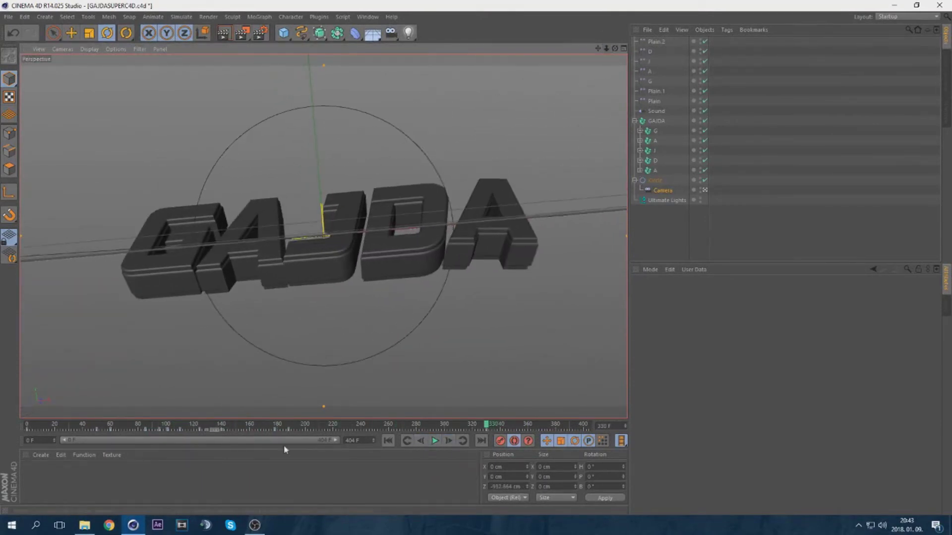
pyautogui.click(434, 441)
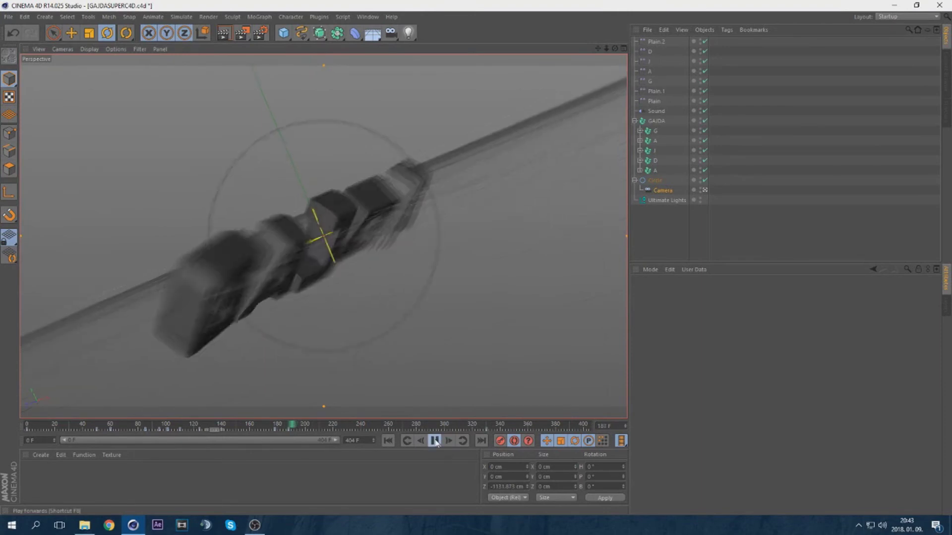
# Retime the Camera's distance keyframe to frame 178 while replaying the frames around it.
pyautogui.click(277, 424)
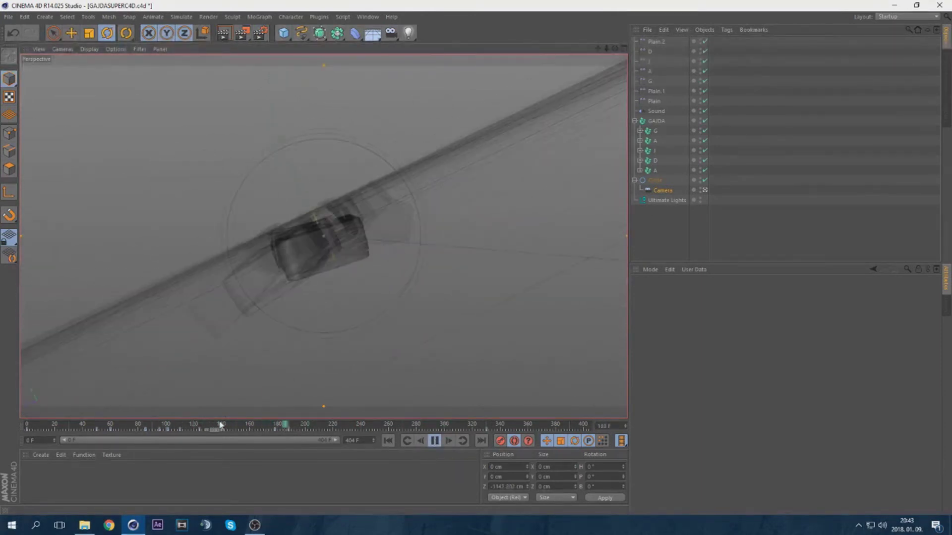
pyautogui.click(268, 424)
pyautogui.click(435, 440)
pyautogui.click(435, 441)
pyautogui.click(274, 425)
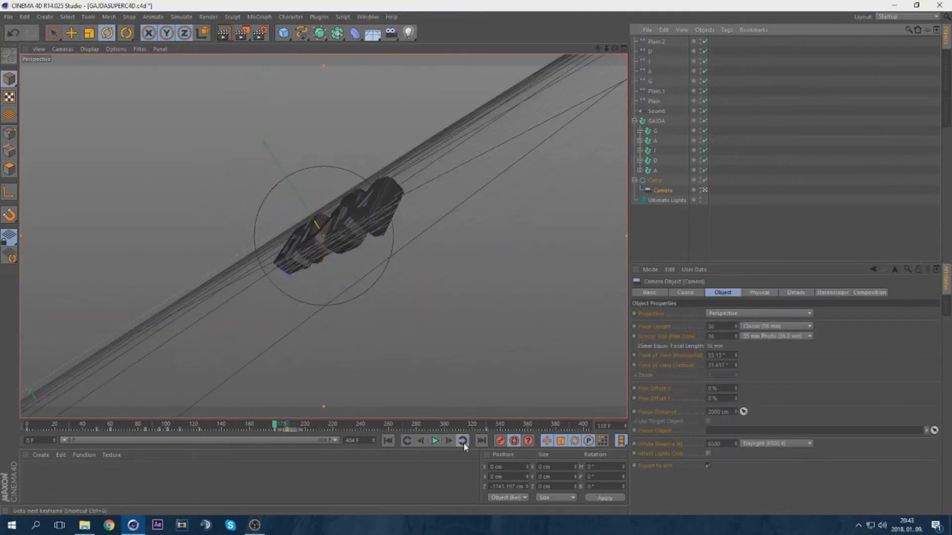
# Retime the GAJDA object's rotation keyframe to frame 177 and replay to the end.
pyautogui.click(272, 431)
pyautogui.click(274, 431)
pyautogui.click(435, 440)
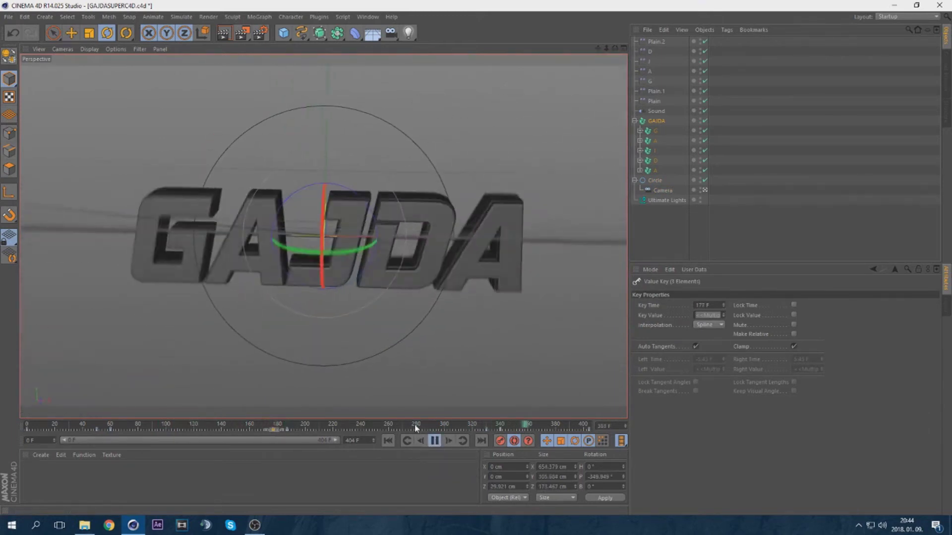
# Pull the Camera back to about -1332 cm on Z at frame 404 and replay the intro.
pyautogui.click(663, 190)
pyautogui.moveTo(606, 49); pyautogui.dragTo(585, 49)
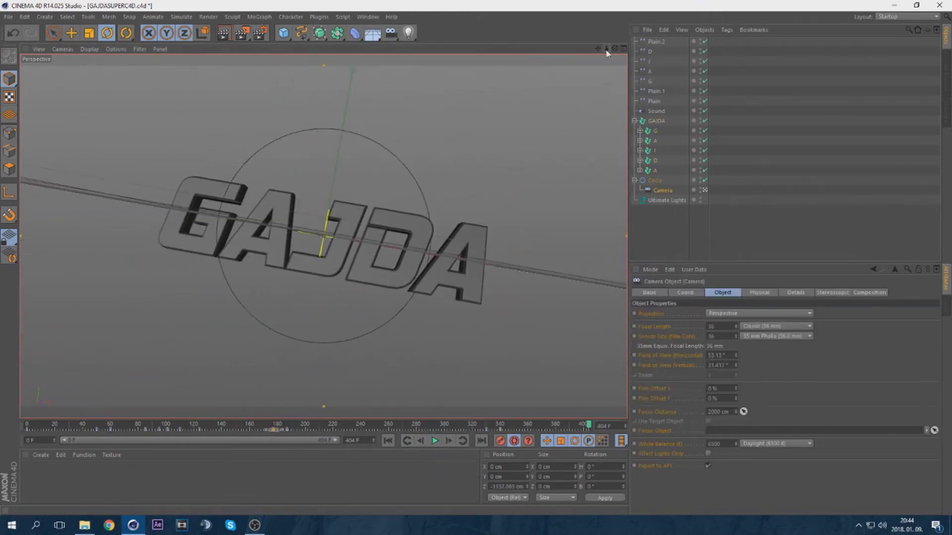
pyautogui.click(438, 440)
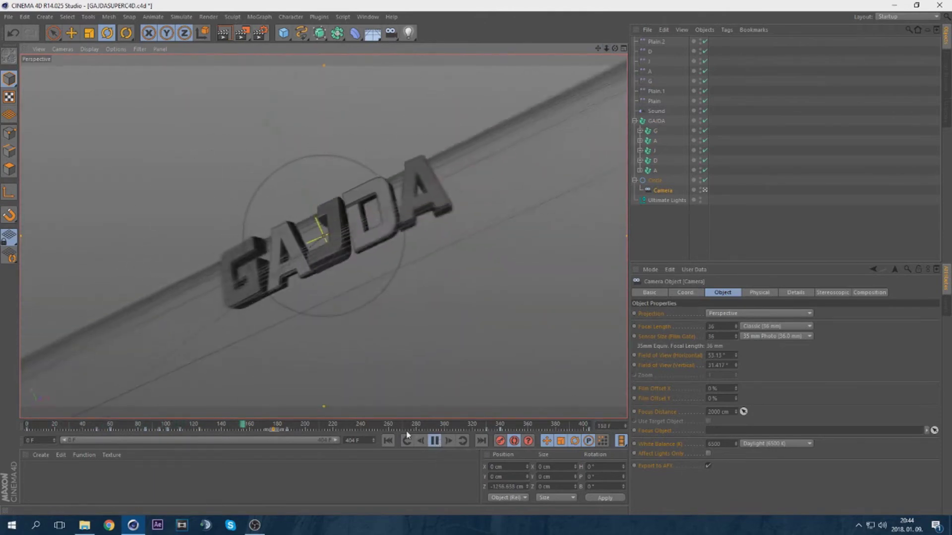
pyautogui.click(435, 441)
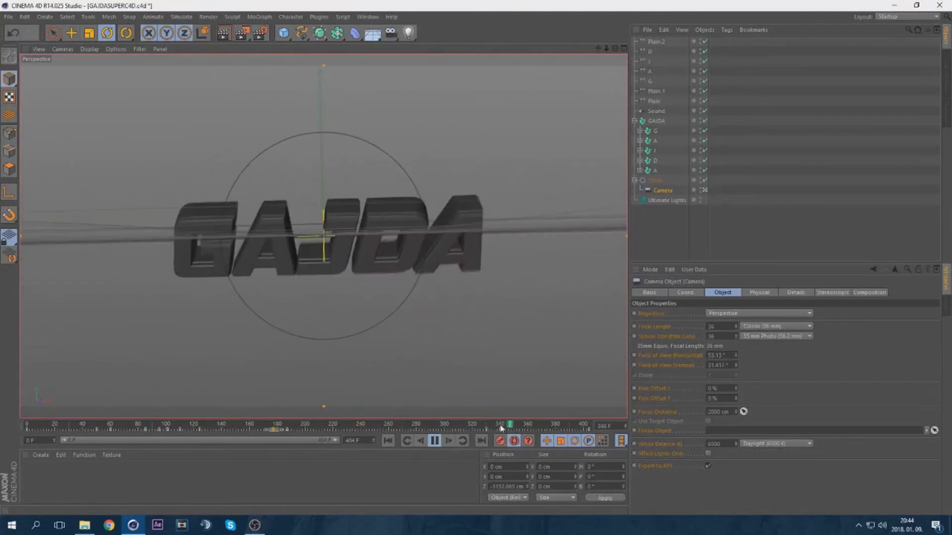
# Retime the GAJDA and Circle keyframes around frame 340 and replay the ending.
pyautogui.moveTo(471, 429); pyautogui.dragTo(507, 431)
pyautogui.click(654, 181)
pyautogui.click(656, 121)
pyautogui.click(504, 430)
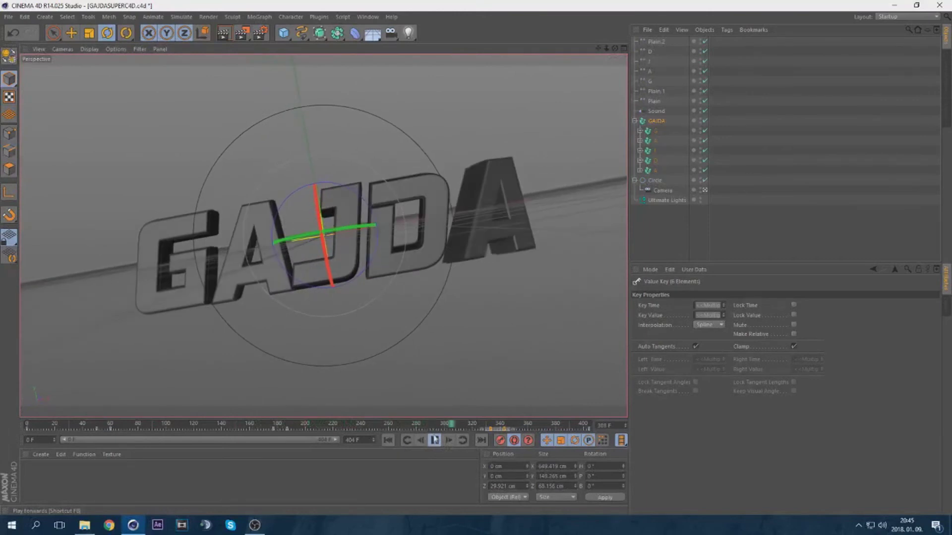
pyautogui.click(662, 183)
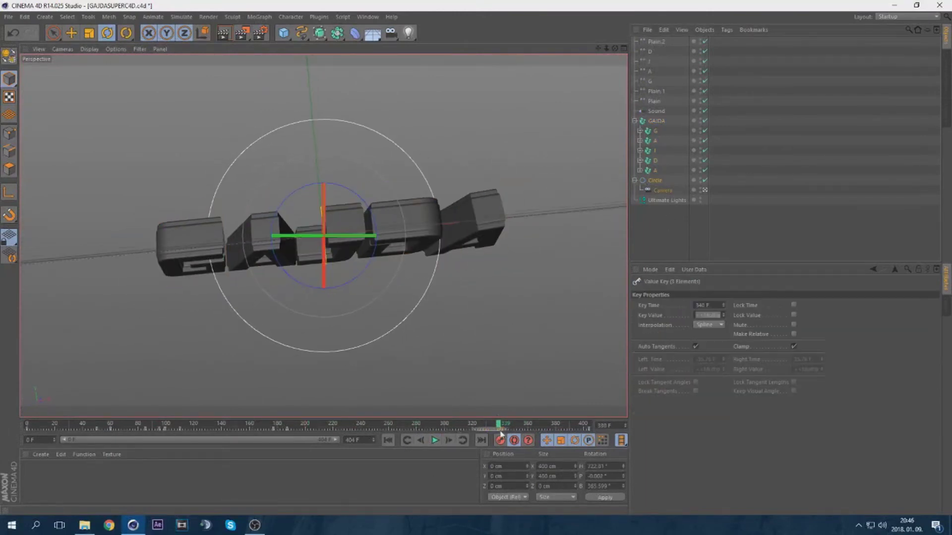
pyautogui.click(656, 121)
pyautogui.click(434, 440)
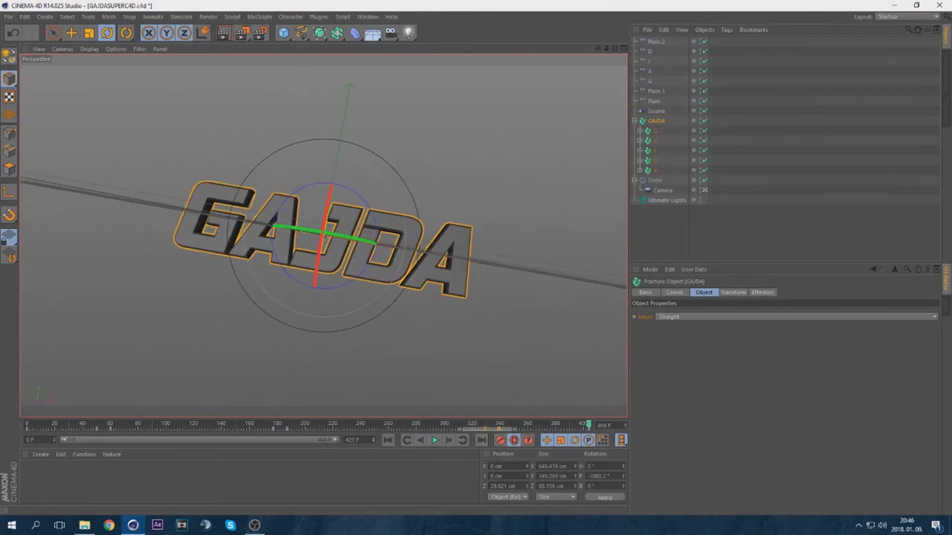
pyautogui.moveTo(567, 429); pyautogui.dragTo(597, 434)
pyautogui.hotkey('ctrl', 'z')
pyautogui.click(663, 190)
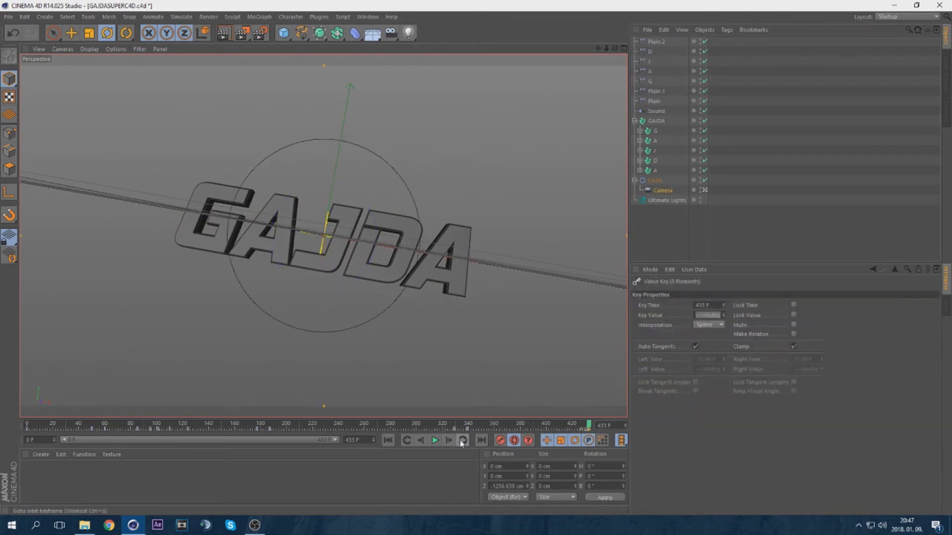
pyautogui.hotkey('ctrl', 'z')
pyautogui.hotkey('ctrl', 'z')
pyautogui.hotkey('ctrl', 'z')
pyautogui.hotkey('ctrl', 'z')
# Replay the intro, return to frame 0, and add another Plain effector with a falloff stretched to about 1000 cm on X.
pyautogui.click(434, 440)
pyautogui.click(435, 440)
pyautogui.moveTo(65, 425); pyautogui.dragTo(27, 425)
pyautogui.click(259, 16)
pyautogui.click(791, 293)
pyautogui.click(693, 313)
pyautogui.click(692, 330)
pyautogui.moveTo(411, 235); pyautogui.dragTo(625, 223)
# Zero the new effector's position offset, enable uniform scale at -1, keyframe the scale to 0 at frame 60, and replay.
pyautogui.click(732, 292)
pyautogui.moveTo(686, 351); pyautogui.dragTo(657, 354)
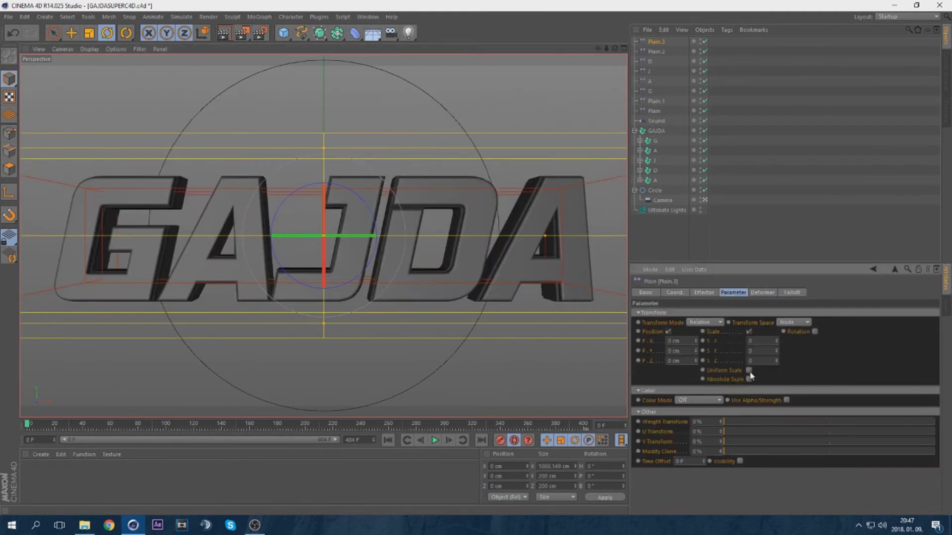
pyautogui.click(434, 440)
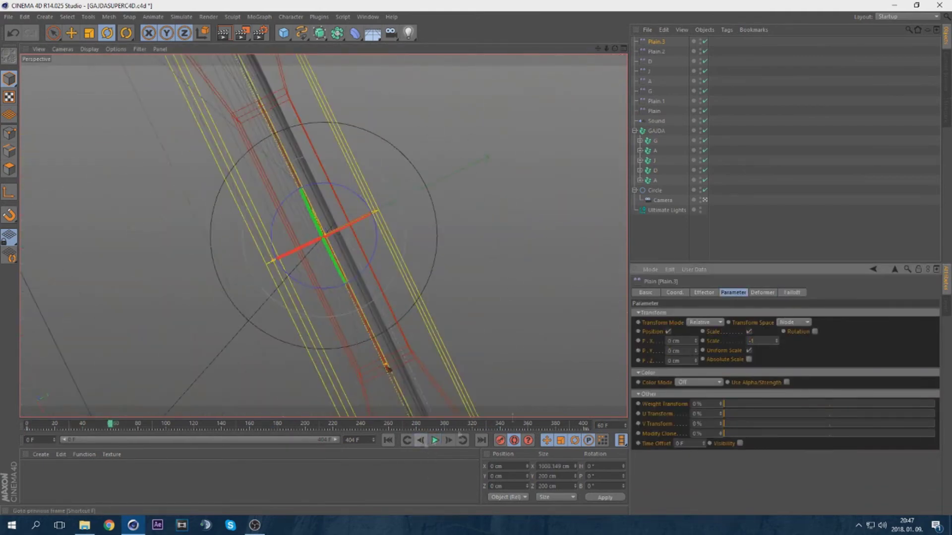
pyautogui.click(434, 440)
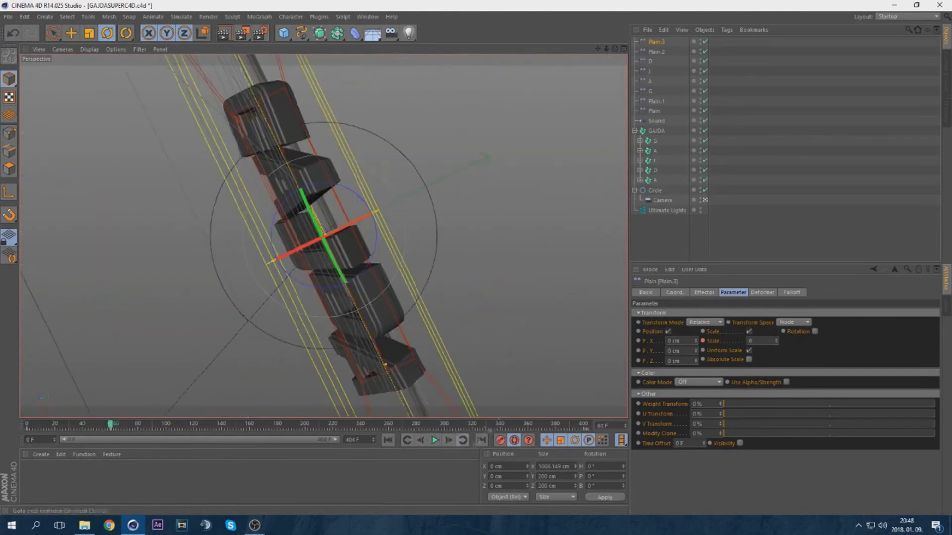
pyautogui.press('e')
pyautogui.moveTo(362, 314); pyautogui.dragTo(405, 395)
pyautogui.click(435, 441)
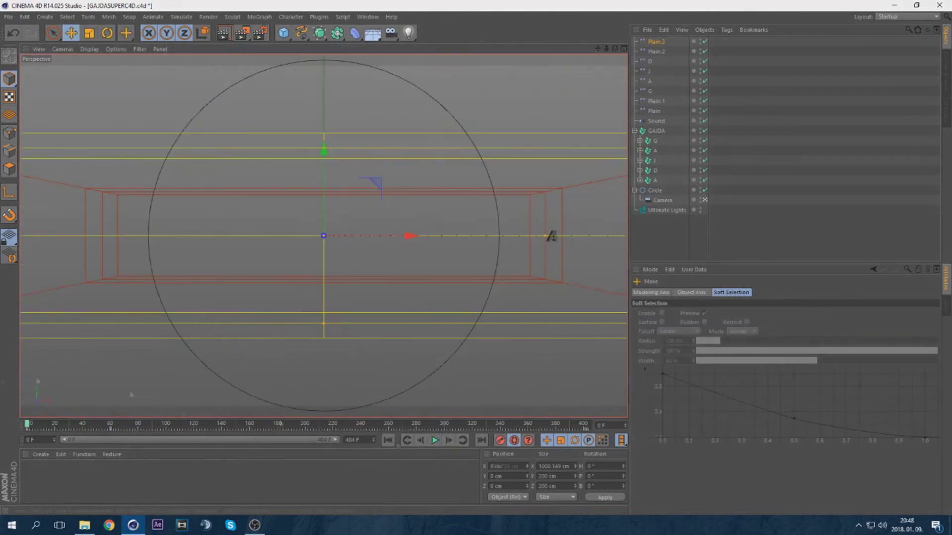
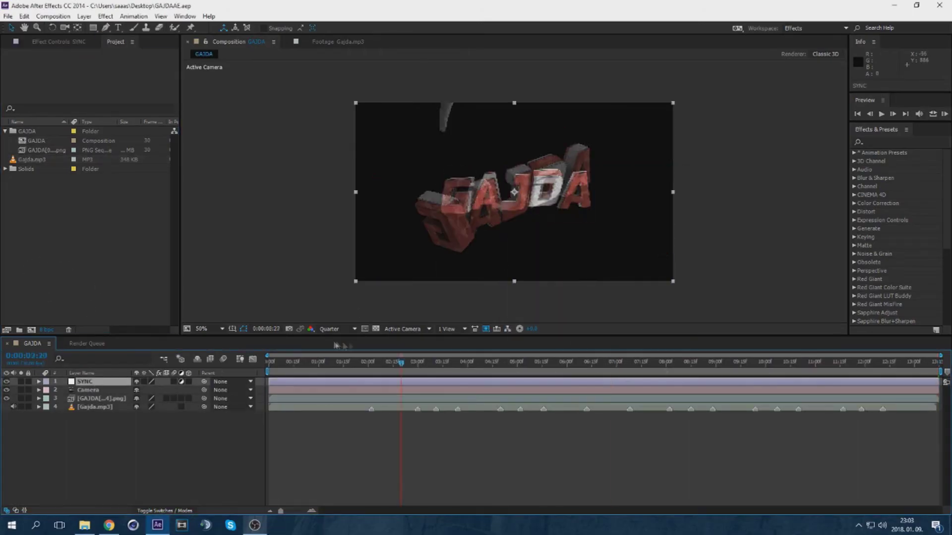
# Switch to After Effects and apply the Transform effect to the SYNC layer.
pyautogui.click(38, 382)
pyautogui.click(869, 141)
pyautogui.write('transform')
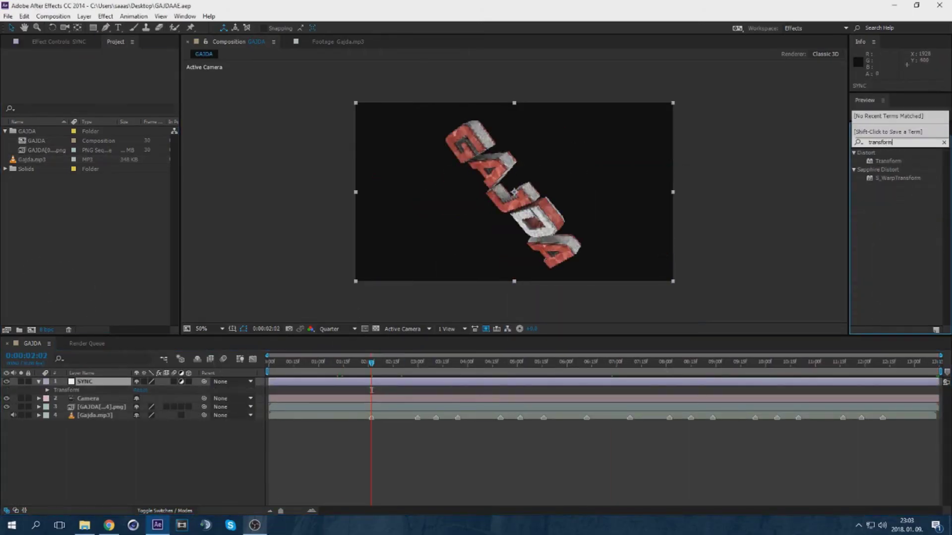
pyautogui.click(76, 42)
pyautogui.doubleClick(887, 161)
# Apply the S_Shake and S_Glow effects to the SYNC layer.
pyautogui.doubleClick(880, 142)
pyautogui.write('shak')
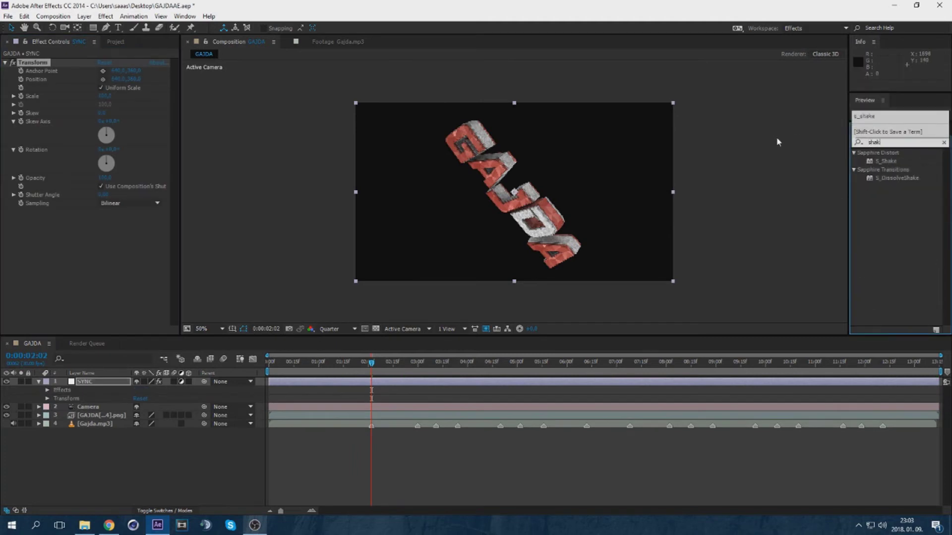
pyautogui.moveTo(884, 141); pyautogui.dragTo(814, 147)
pyautogui.press('BackSpace')
pyautogui.write('glow')
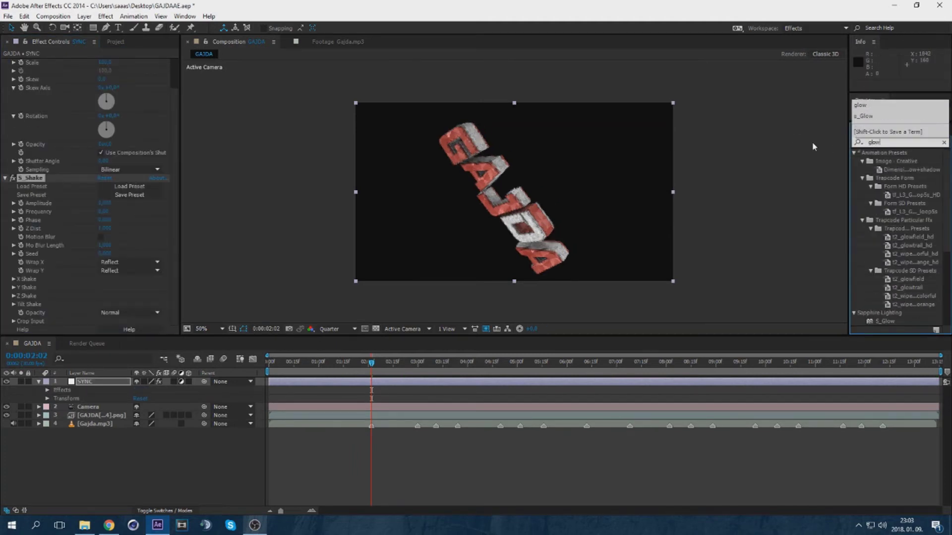
pyautogui.doubleClick(885, 321)
# Clear the effect search, go back to 0:00:02:00, and expand the SYNC layer's effects in the timeline.
pyautogui.click(871, 114)
pyautogui.moveTo(885, 143); pyautogui.dragTo(771, 127)
pyautogui.press('BackSpace')
pyautogui.click(126, 472)
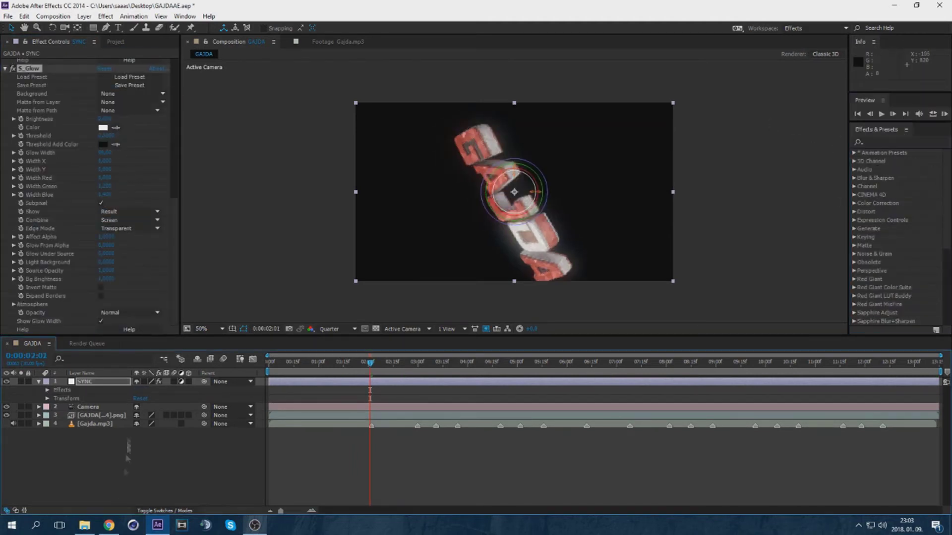
pyautogui.click(47, 390)
pyautogui.scroll(5, 23, 167)
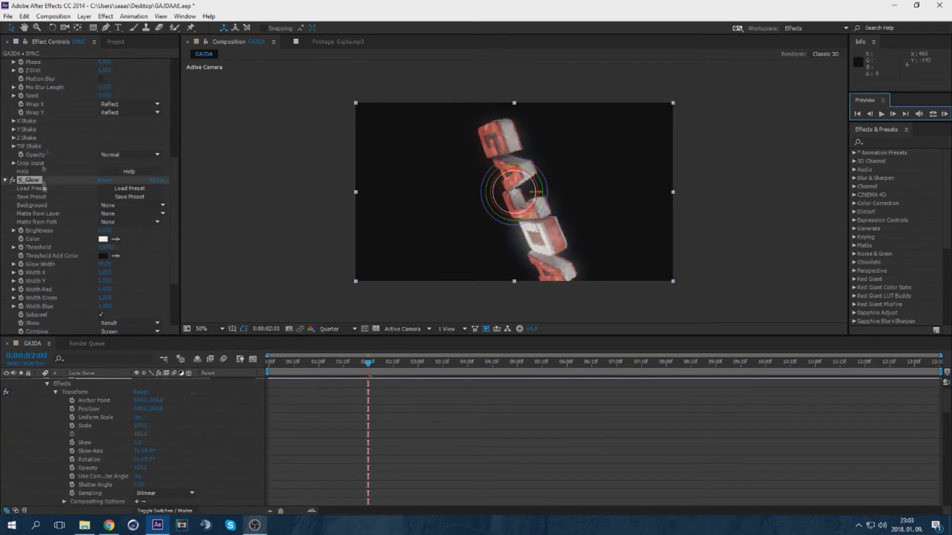
# Enable keyframing for the SYNC effect values at 0:00:02:00 and set Transform's Scale to 115.
pyautogui.scroll(3, 24, 168)
pyautogui.click(19, 158)
pyautogui.click(20, 178)
pyautogui.scroll(3, 21, 179)
pyautogui.click(21, 97)
pyautogui.click(106, 98)
pyautogui.write('115')
# Set S_Shake's Amplitude and Mo Blur Length and S_Glow's Brightness to 0 at 0:00:02:00.
pyautogui.click(105, 238)
pyautogui.write('0')
pyautogui.scroll(-5, 115, 273)
pyautogui.write('0')
pyautogui.press('Return')
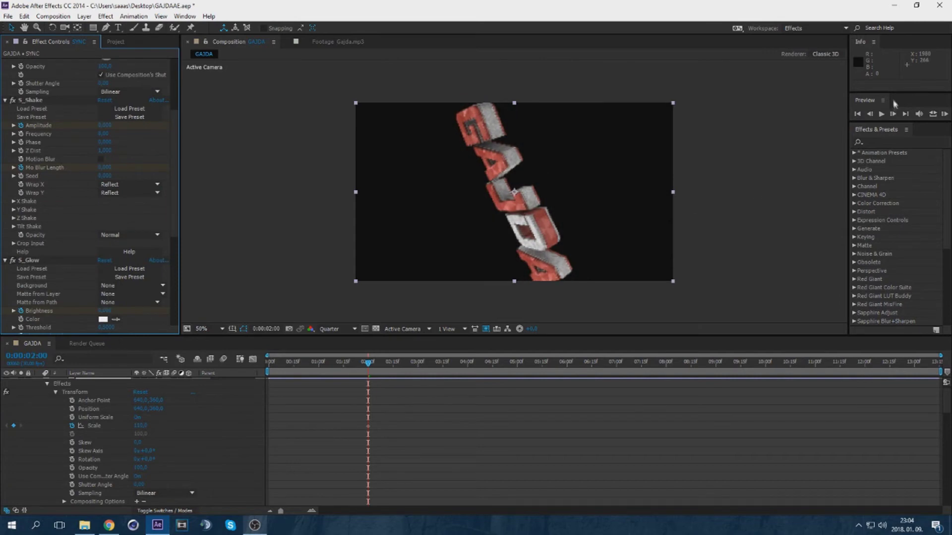
# One frame further, at 0:00:02:01, set Transform's Scale to 135, S_Shake's Amplitude to 0.5 and its Frequency to 2.
pyautogui.click(893, 113)
pyautogui.scroll(4, 109, 132)
pyautogui.click(104, 96)
pyautogui.write('135')
pyautogui.press('Return')
pyautogui.write('0,5')
pyautogui.click(103, 245)
pyautogui.write('2')
pyautogui.press('Return')
# Increase S_Shake's Z Dist, set Mo Blur Length to 2 with Motion Blur on, and set S_Glow's Brightness to 1.
pyautogui.moveTo(107, 262); pyautogui.dragTo(119, 263)
pyautogui.click(105, 280)
pyautogui.write('2')
pyautogui.click(101, 271)
pyautogui.scroll(-3, 145, 310)
pyautogui.click(105, 310)
pyautogui.write('1')
pyautogui.press('Return')
# Copy the SYNC effect keyframes of the first beat and paste them at 0:00:02:29, just before the second beat marker.
pyautogui.moveTo(342, 411)
pyautogui.mouseDown()
pyautogui.moveTo(389, 478)
pyautogui.moveTo(389, 405)
pyautogui.moveTo(397, 410)
pyautogui.mouseUp()
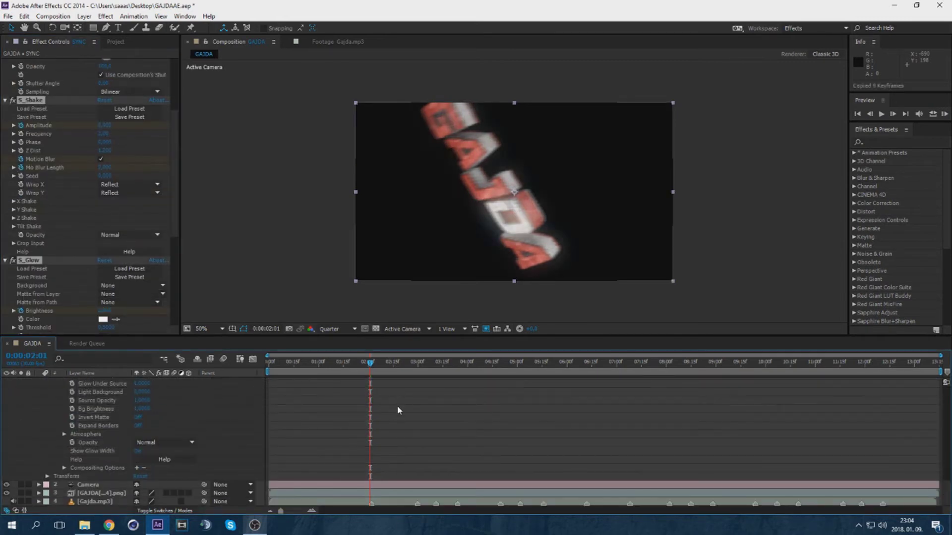
pyautogui.press('k')
pyautogui.press('k')
pyautogui.click(871, 114)
pyautogui.moveTo(947, 487); pyautogui.dragTo(945, 452)
pyautogui.moveTo(404, 473); pyautogui.dragTo(335, 389)
pyautogui.hotkey('ctrl', 'c')
pyautogui.hotkey('ctrl', 'v')
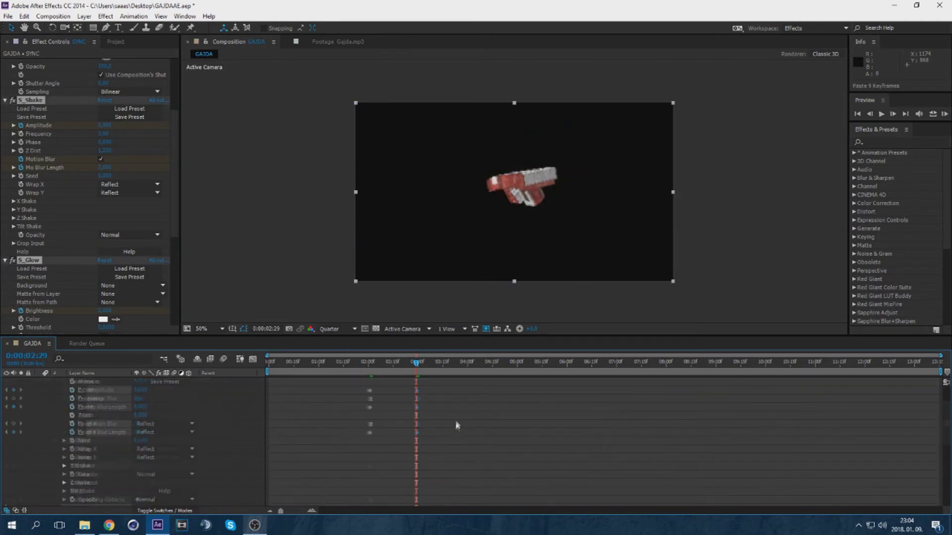
# Copy the set of SYNC effect keyframes again and paste it at the third beat marker.
pyautogui.scroll(-8, 457, 425)
pyautogui.press('k')
pyautogui.press('k')
pyautogui.click(373, 366)
pyautogui.press('k')
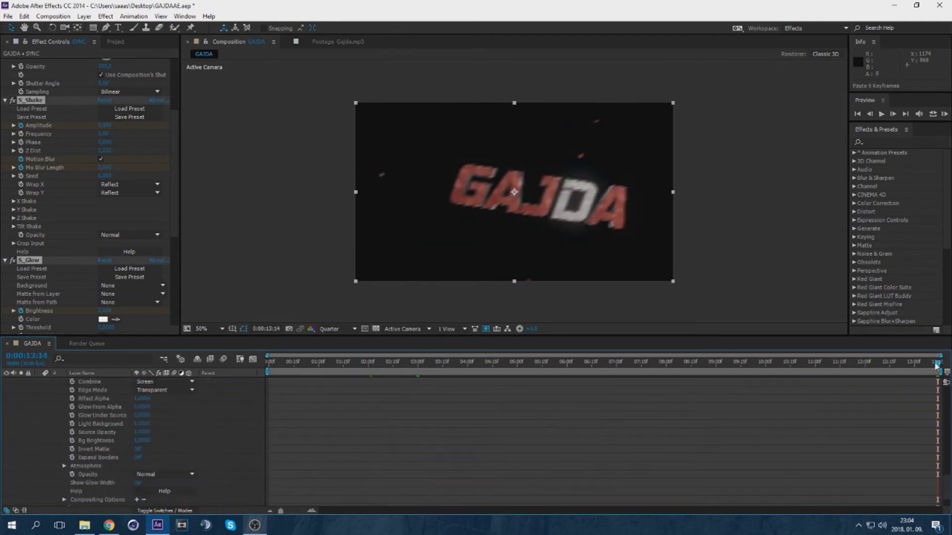
pyautogui.moveTo(936, 365); pyautogui.dragTo(421, 366)
pyautogui.click(426, 387)
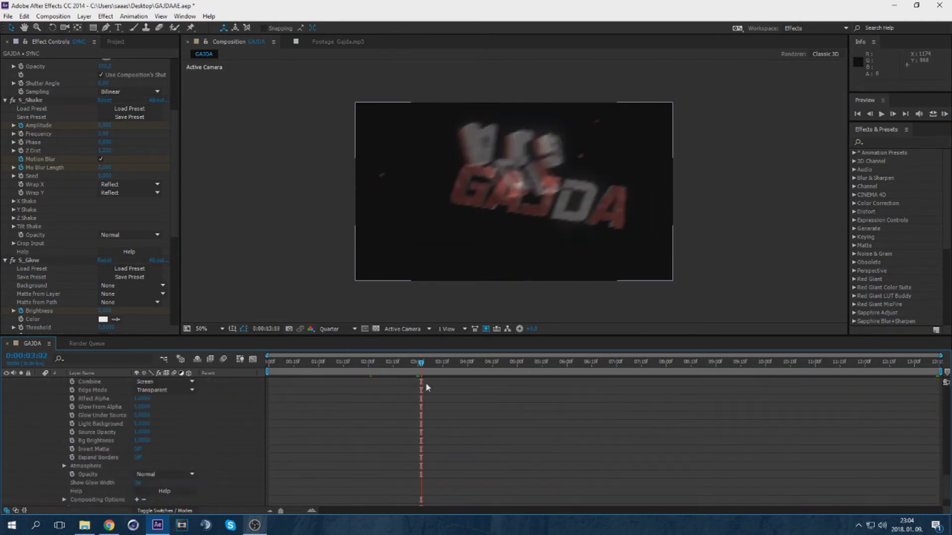
pyautogui.scroll(-2, 426, 387)
pyautogui.scroll(1, 446, 407)
pyautogui.moveTo(442, 498)
pyautogui.mouseDown()
pyautogui.moveTo(376, 343)
pyautogui.moveTo(383, 385)
pyautogui.mouseUp()
pyautogui.hotkey('ctrl', 'c')
pyautogui.press('k')
pyautogui.hotkey('ctrl', 'v')
# Copy the effect keyframe set and paste it one frame before the fourth beat marker.
pyautogui.scroll(-8, 461, 408)
pyautogui.press('k')
pyautogui.click(870, 114)
pyautogui.scroll(10, 448, 450)
pyautogui.moveTo(447, 451); pyautogui.dragTo(423, 416)
pyautogui.hotkey('ctrl', 'c')
pyautogui.hotkey('ctrl', 'v')
# Paste the effect keyframe set one frame before the fifth beat marker.
pyautogui.scroll(-10, 484, 412)
pyautogui.press('k')
pyautogui.press('k')
pyautogui.click(869, 114)
pyautogui.hotkey('ctrl', 'v')
# Paste the effect keyframe set at 0:00:05:01, one frame before the sixth beat marker.
pyautogui.press('k')
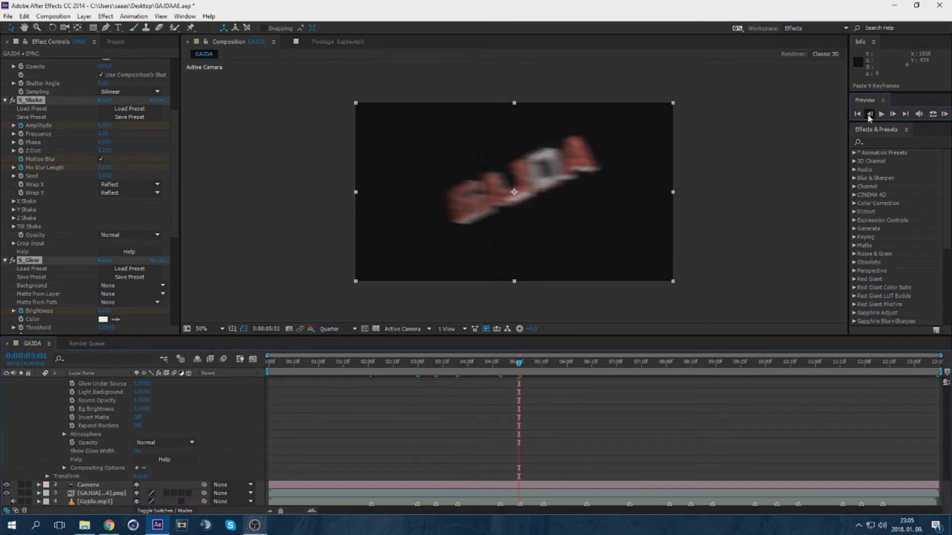
pyautogui.press('k')
pyautogui.press('k')
pyautogui.click(870, 114)
pyautogui.hotkey('ctrl', 'v')
# Paste the SYNC effect keyframe set one frame before each of the next beat markers, through the one at 0:00:08:14.
pyautogui.scroll(6, 719, 433)
pyautogui.press('k')
pyautogui.scroll(-3, 694, 417)
pyautogui.moveTo(553, 363); pyautogui.dragTo(588, 378)
pyautogui.scroll(-3, 588, 379)
pyautogui.press('k')
pyautogui.click(869, 114)
pyautogui.hotkey('ctrl', 'v')
pyautogui.press('k')
pyautogui.click(870, 114)
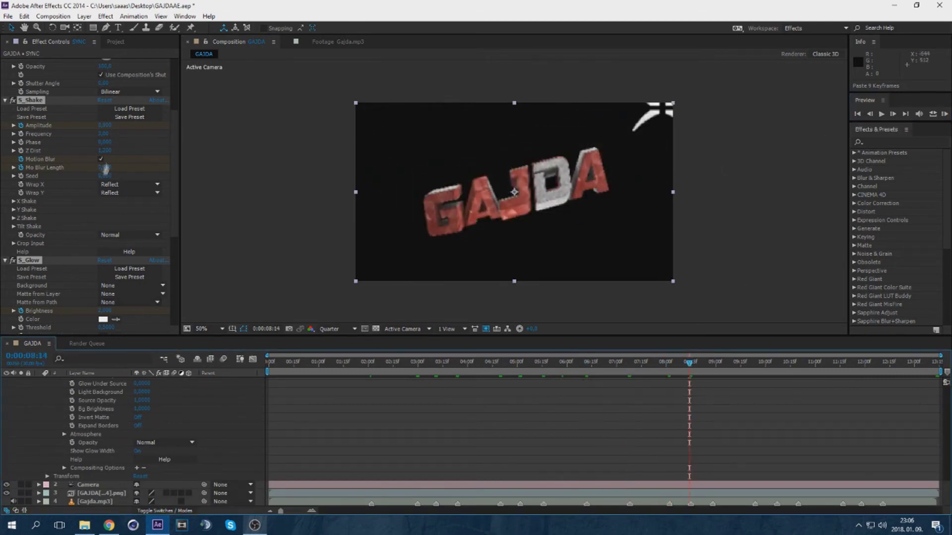
# Set the S_Shake Z Dist on the SYNC layer to about 1.07.
pyautogui.moveTo(103, 150); pyautogui.dragTo(101, 151)
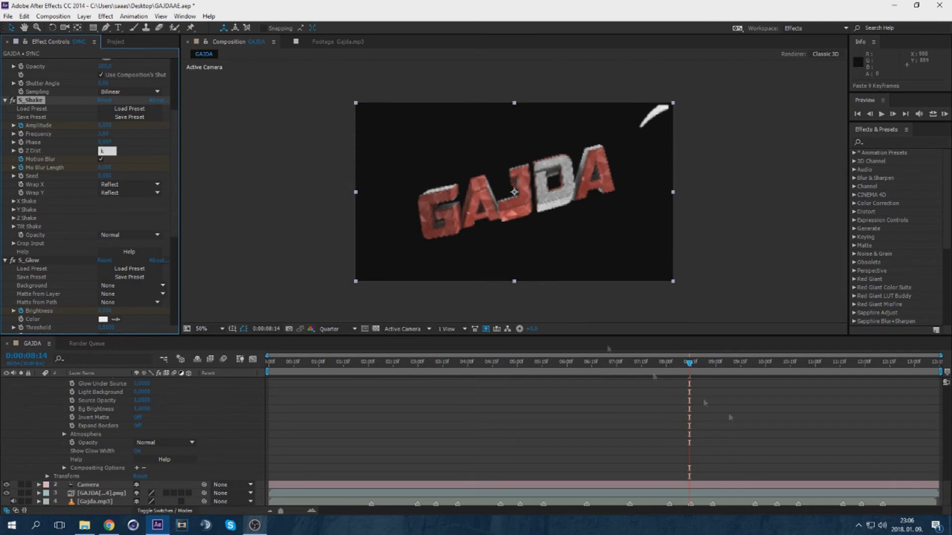
pyautogui.click(690, 366)
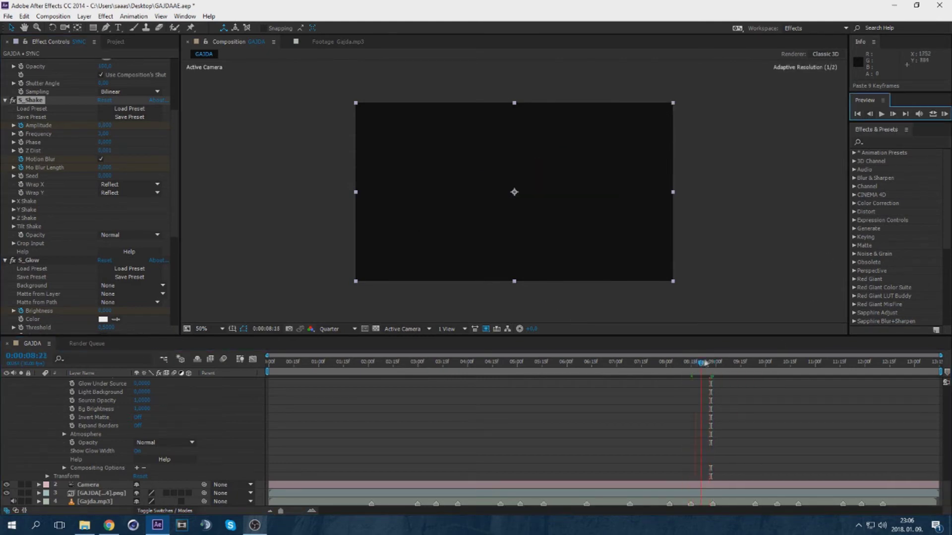
pyautogui.moveTo(112, 158); pyautogui.dragTo(165, 158)
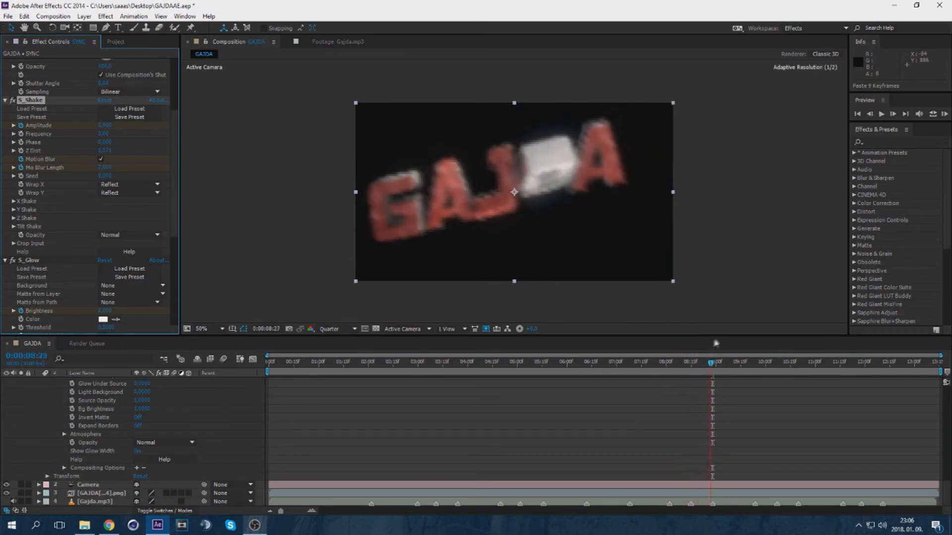
# Copy the effect keyframe set at 0:00:08:14 again and paste it at 0:00:08:28.
pyautogui.scroll(5, 720, 461)
pyautogui.scroll(12, 671, 400)
pyautogui.moveTo(708, 486); pyautogui.dragTo(678, 389)
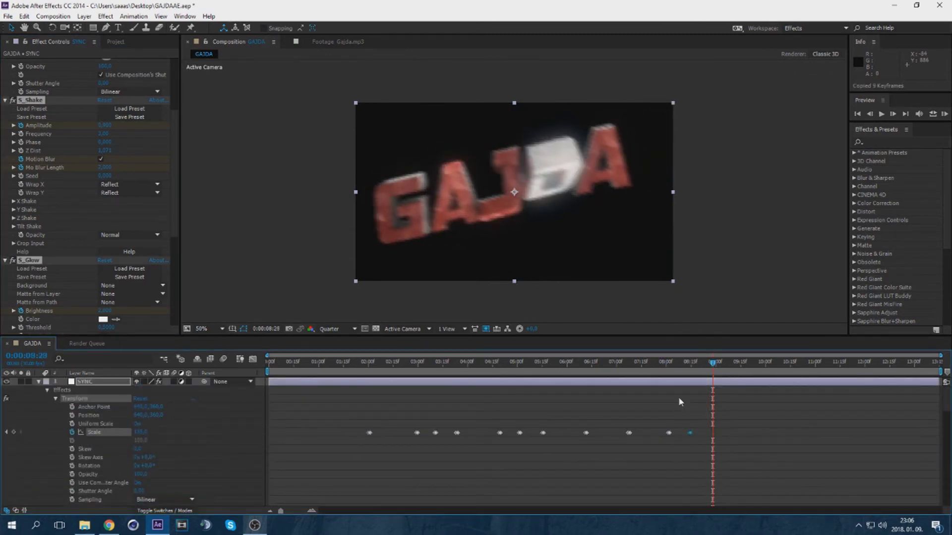
pyautogui.hotkey('ctrl', 'c')
pyautogui.hotkey('ctrl', 'v')
# Paste the effect keyframe set one frame before each of the remaining beat markers up to the end of the composition.
pyautogui.scroll(-18, 709, 410)
pyautogui.scroll(8, 714, 426)
pyautogui.scroll(-8, 729, 484)
pyautogui.press('k')
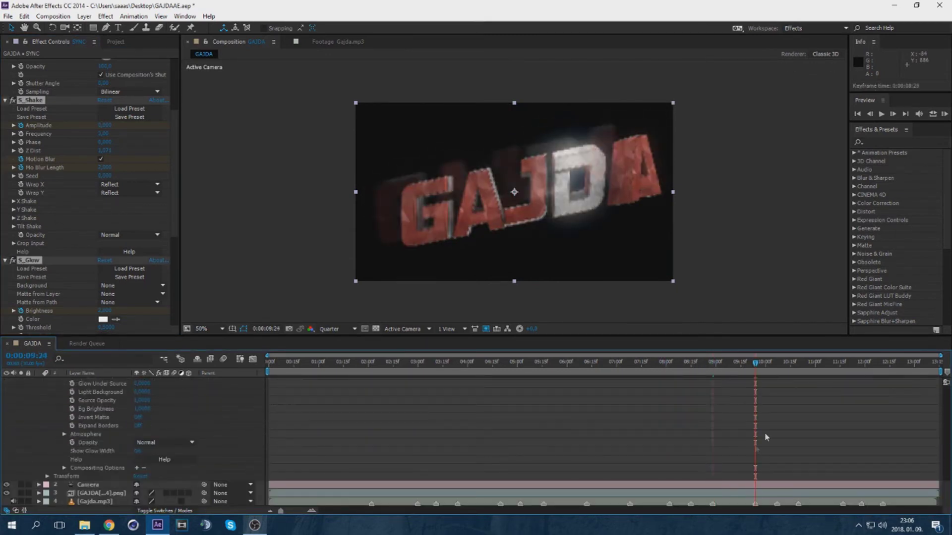
pyautogui.click(871, 114)
pyautogui.hotkey('ctrl', 'v')
pyautogui.press('k')
pyautogui.click(871, 114)
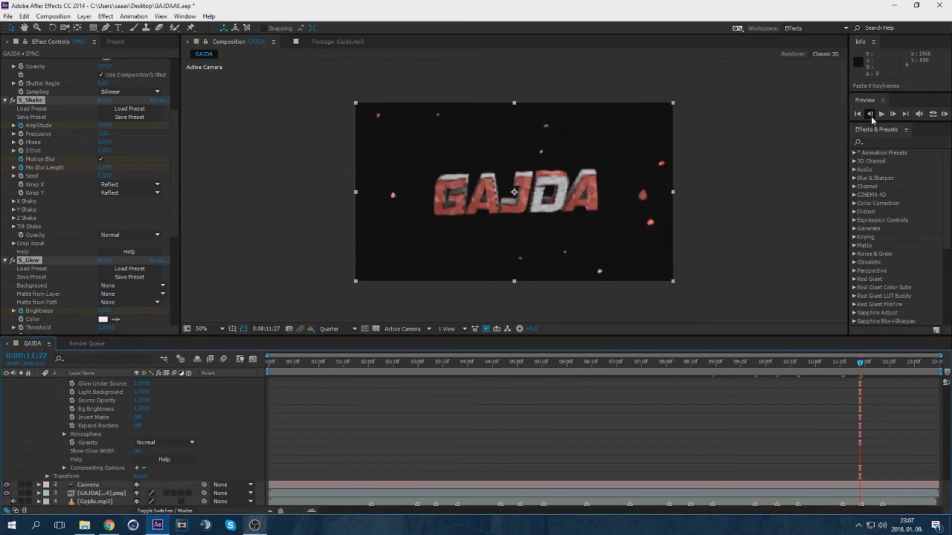
# Collapse the SYNC layer, save the project and play a RAM preview of the whole composition.
pyautogui.scroll(10, 68, 402)
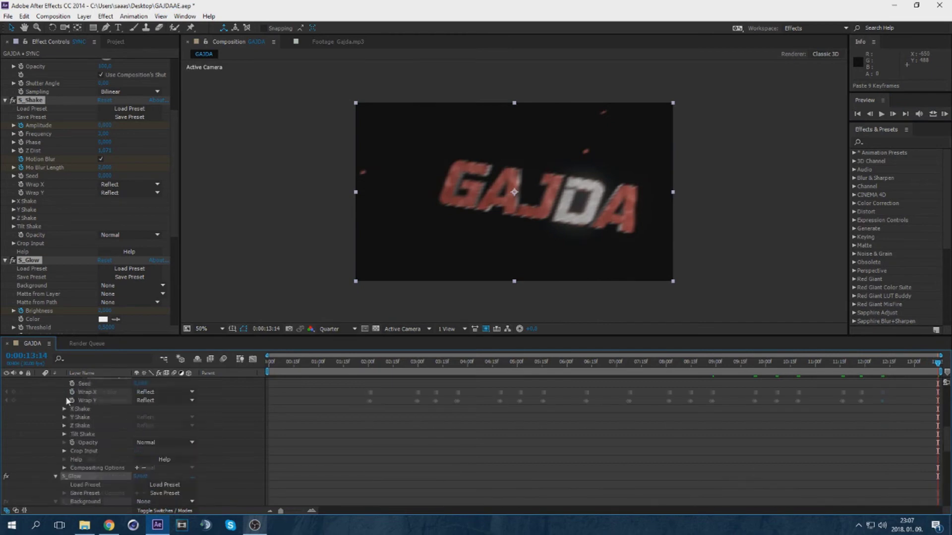
pyautogui.click(38, 381)
pyautogui.hotkey('ctrl', 's')
pyautogui.click(196, 425)
pyautogui.click(944, 114)
pyautogui.click(945, 114)
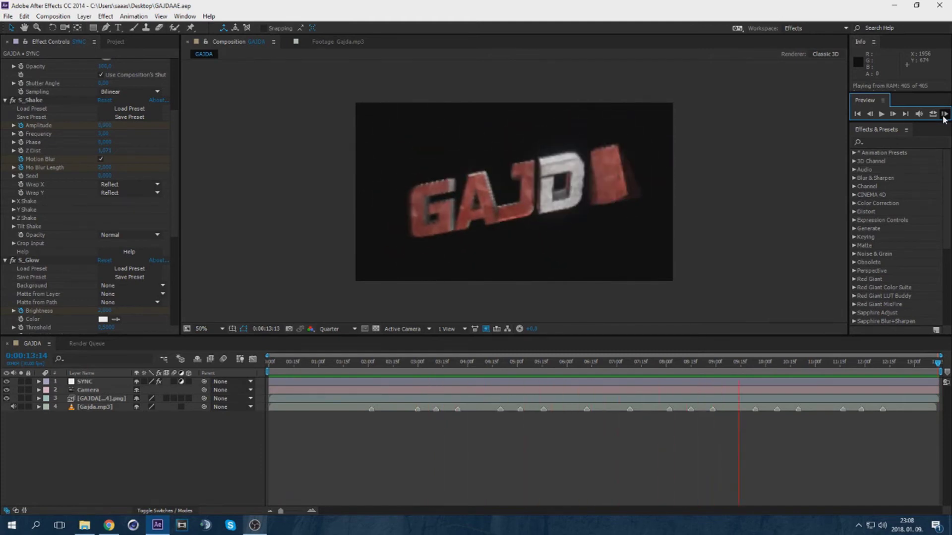
# Create a solid named BG and move it to the bottom of the layer stack.
pyautogui.rightClick(112, 424)
pyautogui.moveTo(149, 320)
pyautogui.click(263, 332)
pyautogui.write('BG')
pyautogui.press('Return')
pyautogui.moveTo(102, 381); pyautogui.dragTo(104, 427)
# Create a solid named Smoke above BG and apply the Trapcode Form effect to it.
pyautogui.rightClick(114, 430)
pyautogui.click(268, 329)
pyautogui.write('Smoke')
pyautogui.press('Return')
pyautogui.click(875, 142)
pyautogui.write('form')
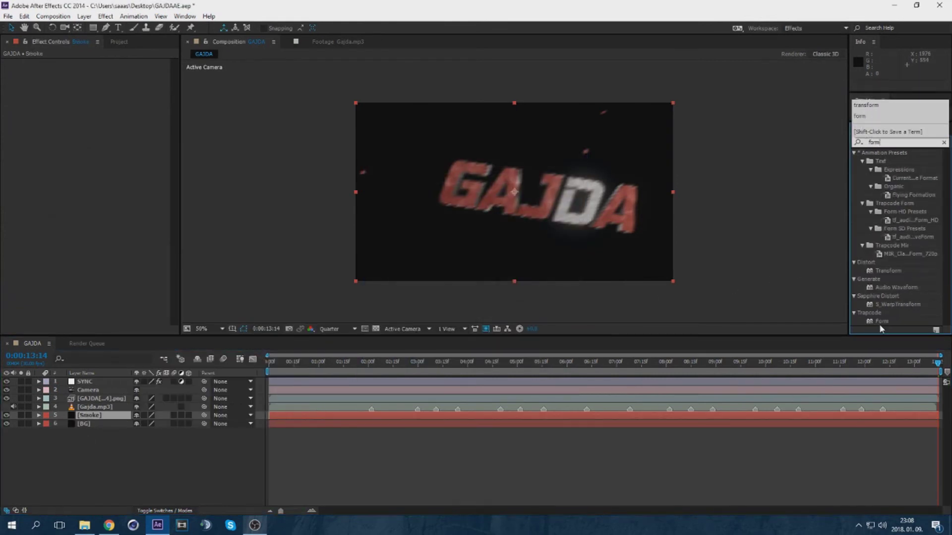
pyautogui.doubleClick(882, 321)
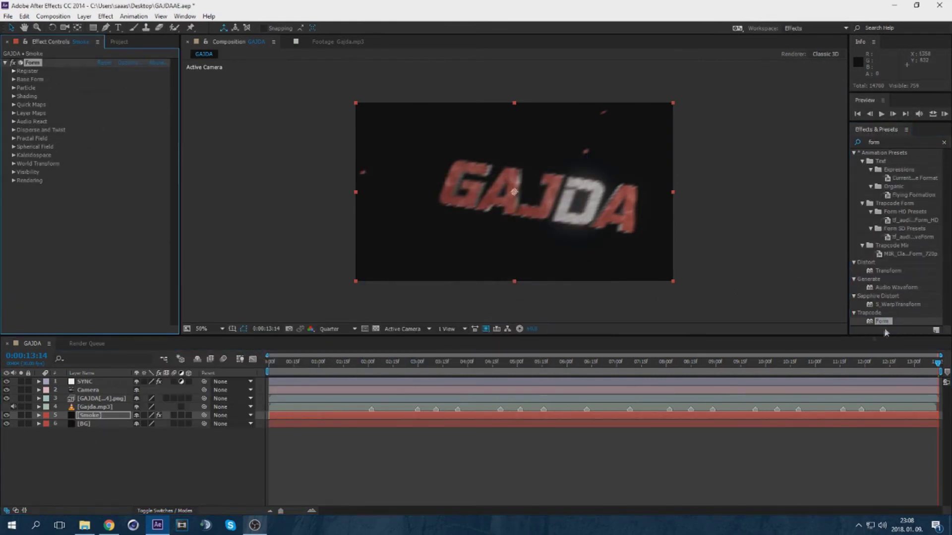
# Enlarge the Base Form dimensions on the Smoke layer and adjust its particle size and opacity.
pyautogui.click(14, 79)
pyautogui.click(104, 105)
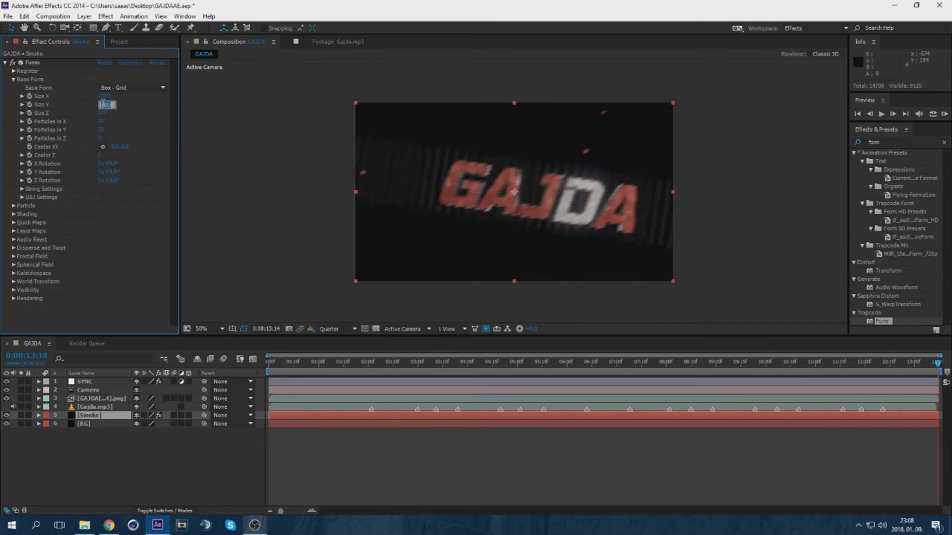
pyautogui.click(14, 205)
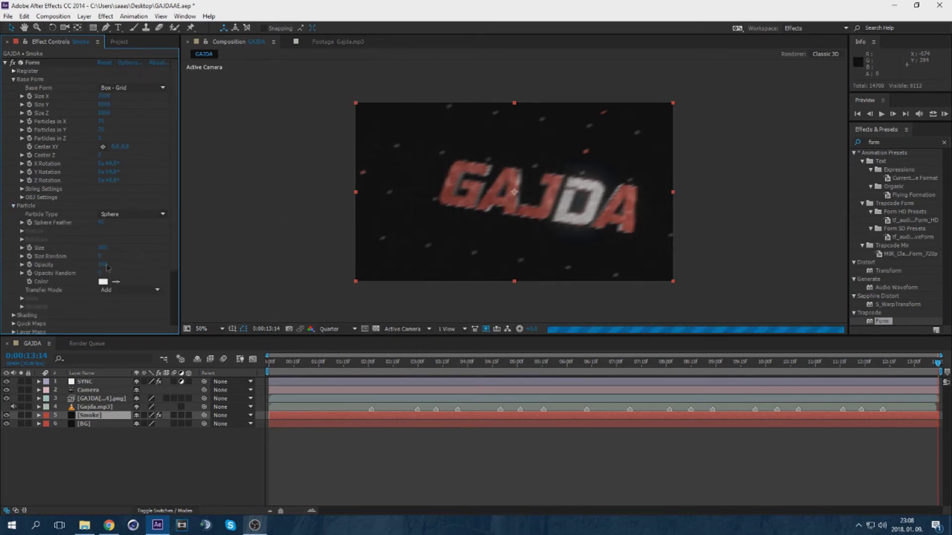
pyautogui.scroll(-3, 8, 288)
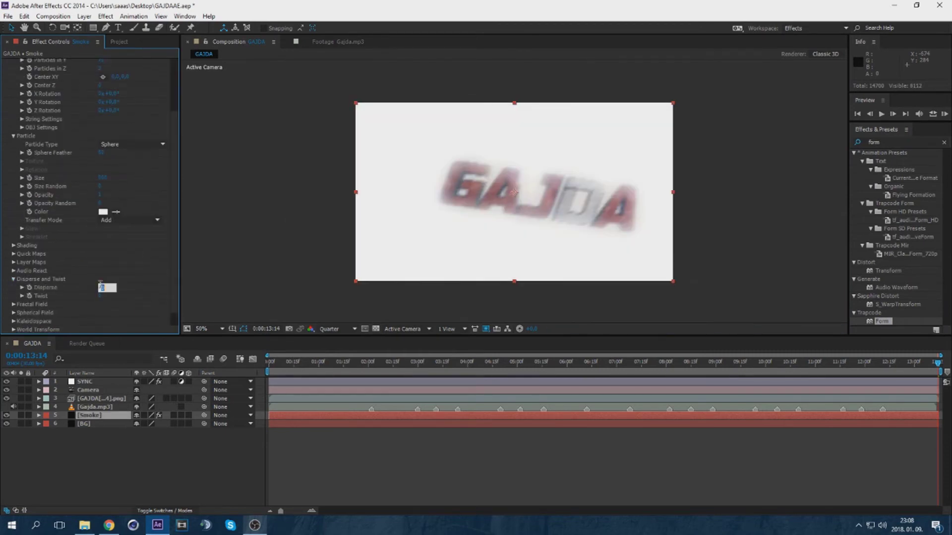
# Raise the Smoke layer's Form Disperse to 8000 and switch the composition preview to Full resolution.
pyautogui.write('6000')
pyautogui.press('Return')
pyautogui.click(340, 328)
pyautogui.click(345, 355)
pyautogui.click(105, 287)
pyautogui.write('8000')
pyautogui.press('Return')
# Set the Smoke layer's Base Form size to 200 in X, Y and Z.
pyautogui.scroll(3, 102, 157)
pyautogui.click(106, 93)
pyautogui.write('20')
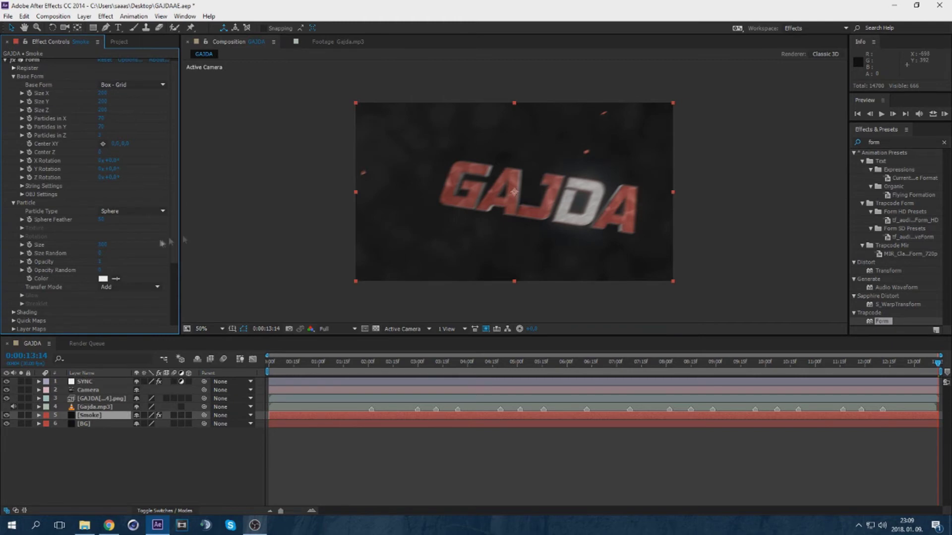
# At 0:00:07:28, set the Smoke layer's Disperse to 9000 and adjust its particle opacity.
pyautogui.click(663, 360)
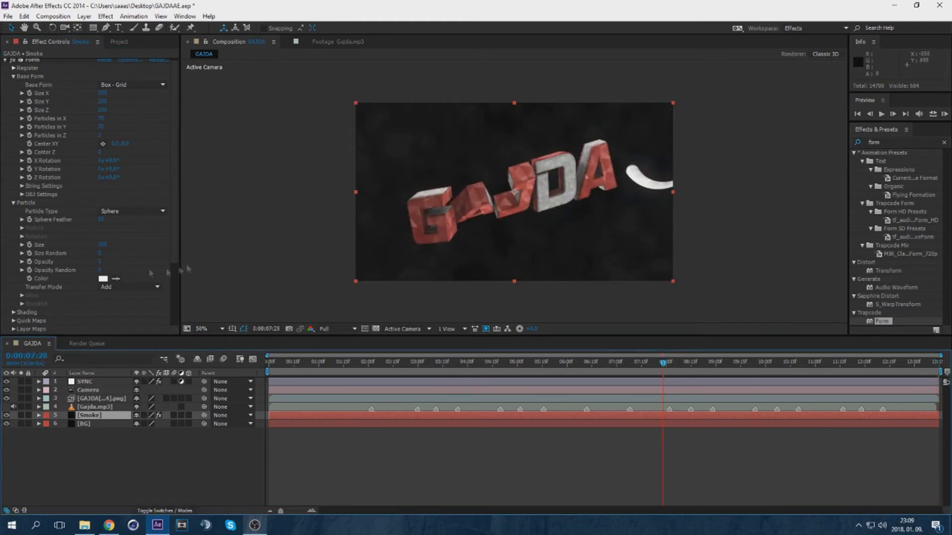
pyautogui.scroll(-3, 101, 263)
pyautogui.click(106, 270)
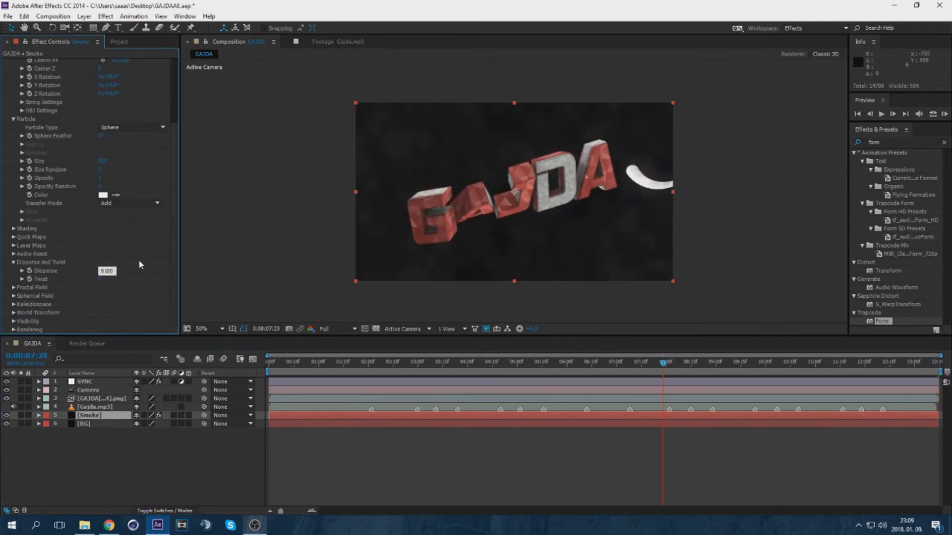
pyautogui.press('Return')
pyautogui.click(101, 178)
pyautogui.press('Return')
# Create a solid named Particle and apply the Trapcode Form effect to it.
pyautogui.rightClick(94, 445)
pyautogui.moveTo(154, 333)
pyautogui.click(266, 361)
pyautogui.write('Particle')
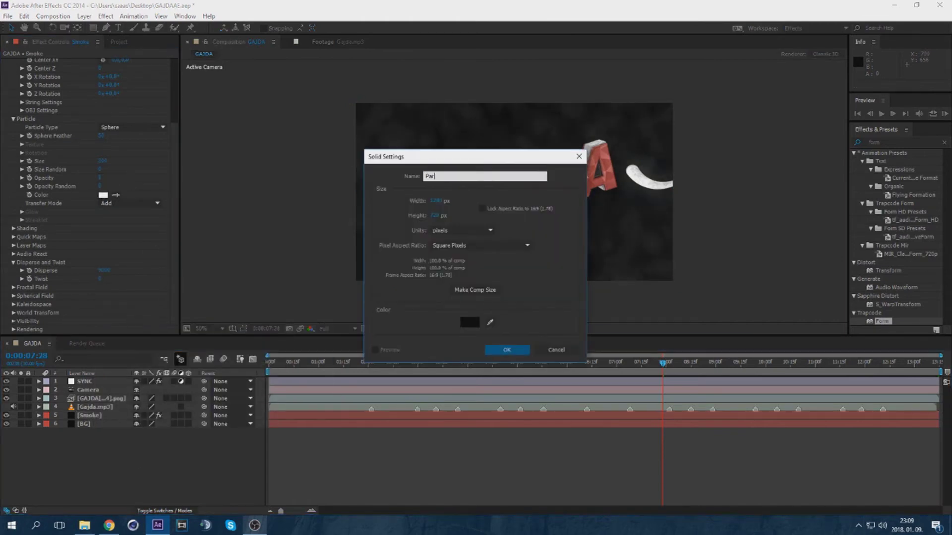
pyautogui.press('Return')
pyautogui.doubleClick(882, 321)
# Increase the particle size of the Particle layer's Form effect and set its Disperse to 7000.
pyautogui.click(14, 130)
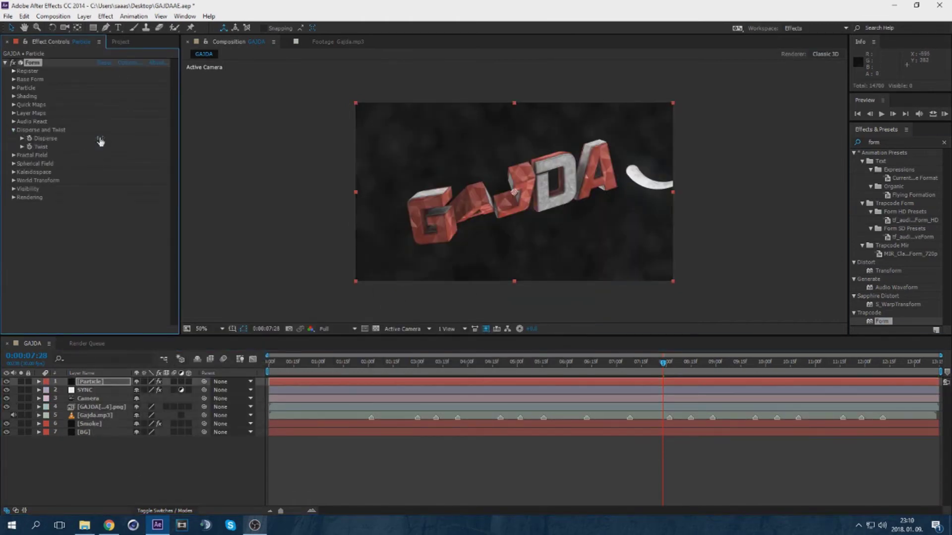
pyautogui.write('9000')
pyautogui.click(126, 146)
pyautogui.click(14, 88)
pyautogui.click(102, 129)
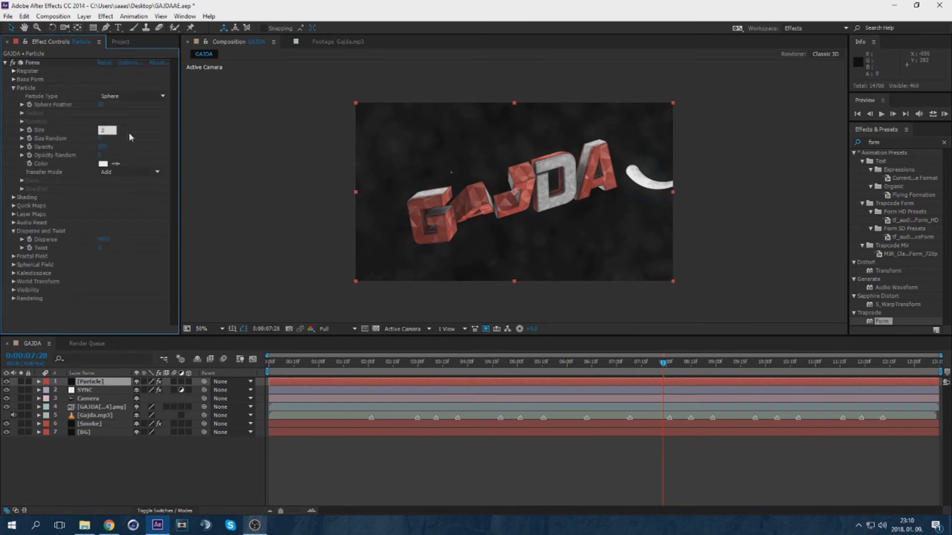
pyautogui.write('70')
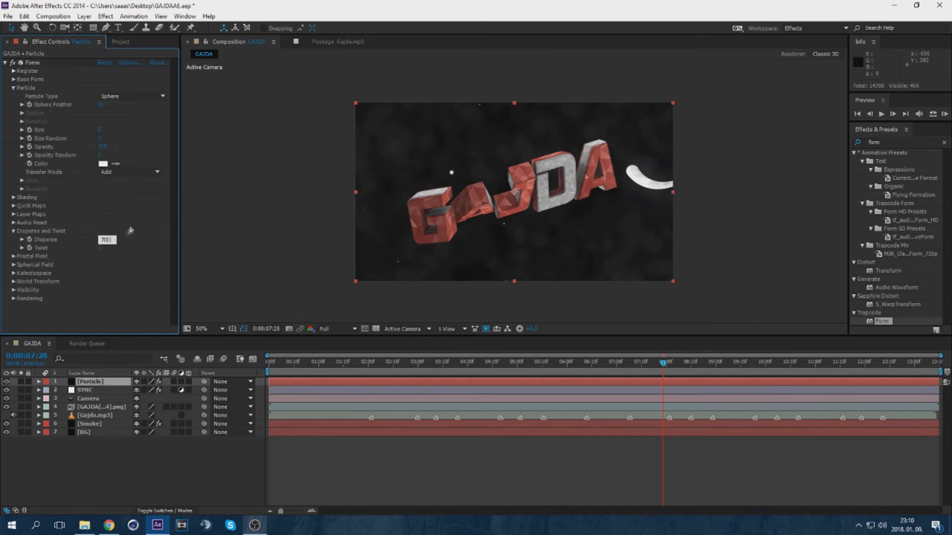
pyautogui.write('00')
pyautogui.click(130, 227)
# Move the Particle layer directly above Smoke and check the composition around 0:00:07:18.
pyautogui.moveTo(88, 383); pyautogui.dragTo(86, 419)
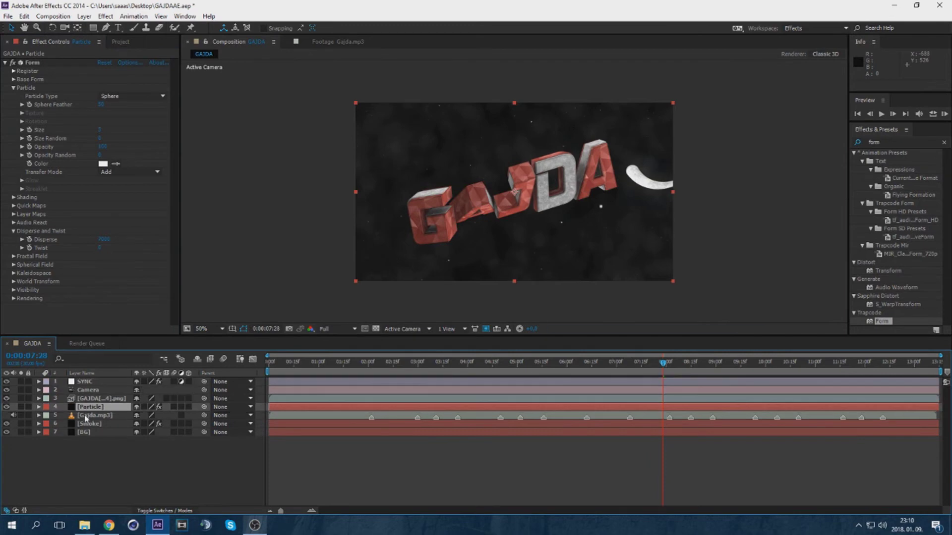
pyautogui.hotkey('ctrl', '[')
pyautogui.moveTo(662, 371)
pyautogui.mouseDown()
pyautogui.moveTo(568, 373)
pyautogui.moveTo(661, 363)
pyautogui.mouseUp()
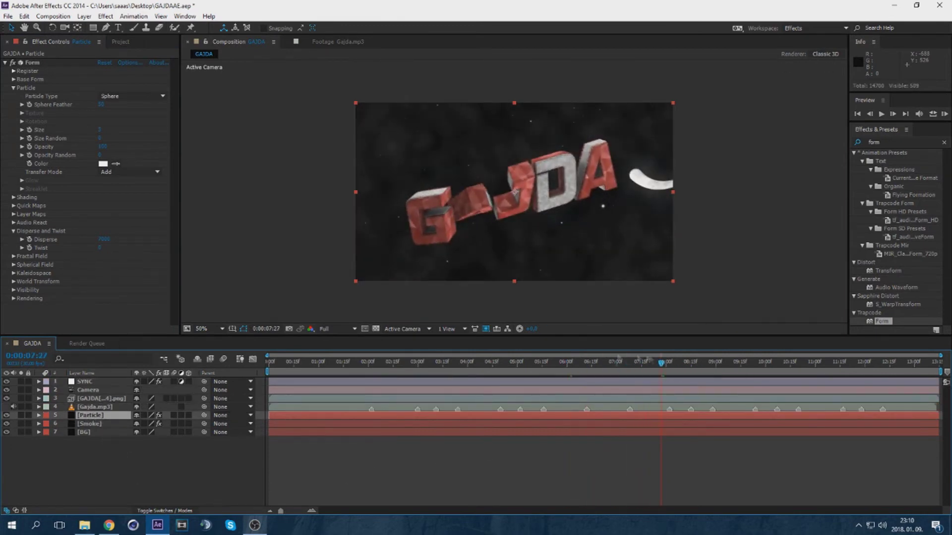
pyautogui.click(87, 381)
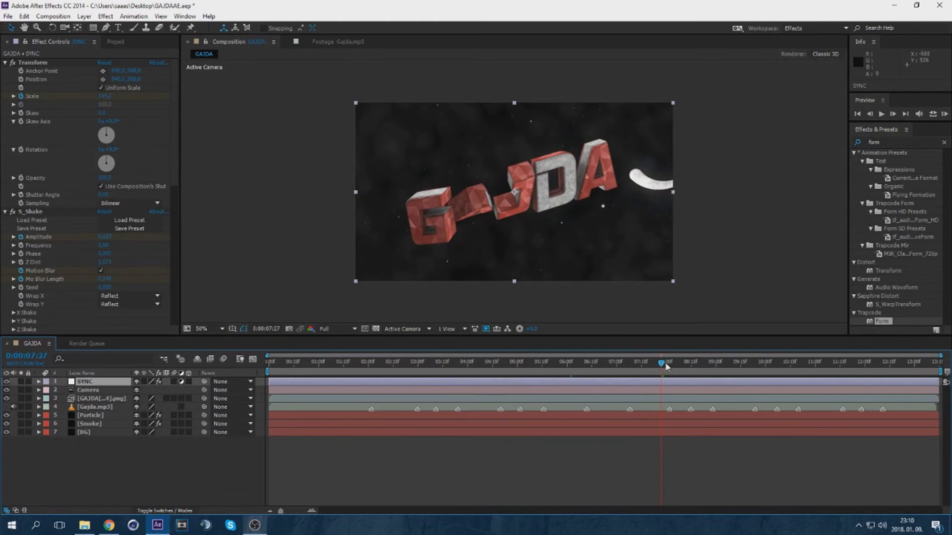
pyautogui.moveTo(665, 367); pyautogui.dragTo(646, 363)
# Create an adjustment layer at the top of the stack and rename it CC.
pyautogui.rightClick(73, 451)
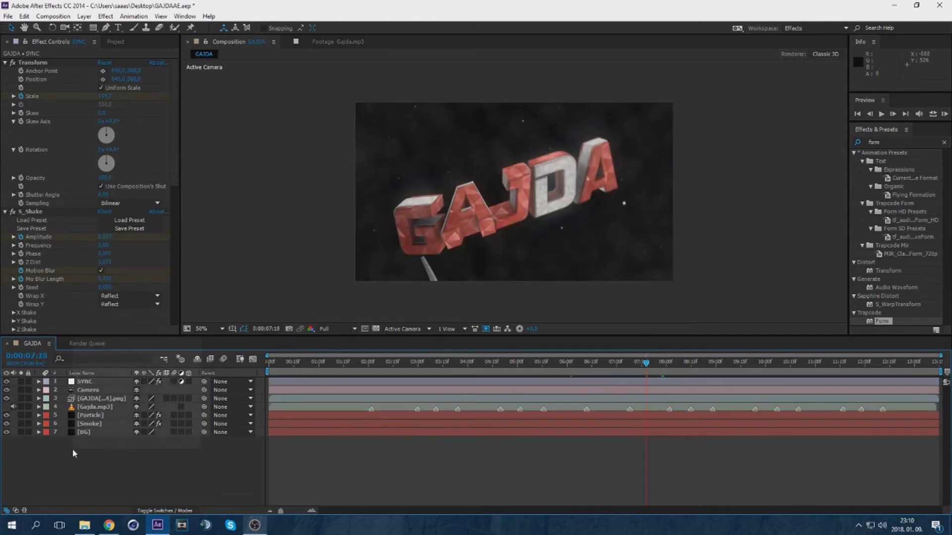
pyautogui.click(283, 423)
pyautogui.press('Return')
pyautogui.write('CC')
pyautogui.press('Return')
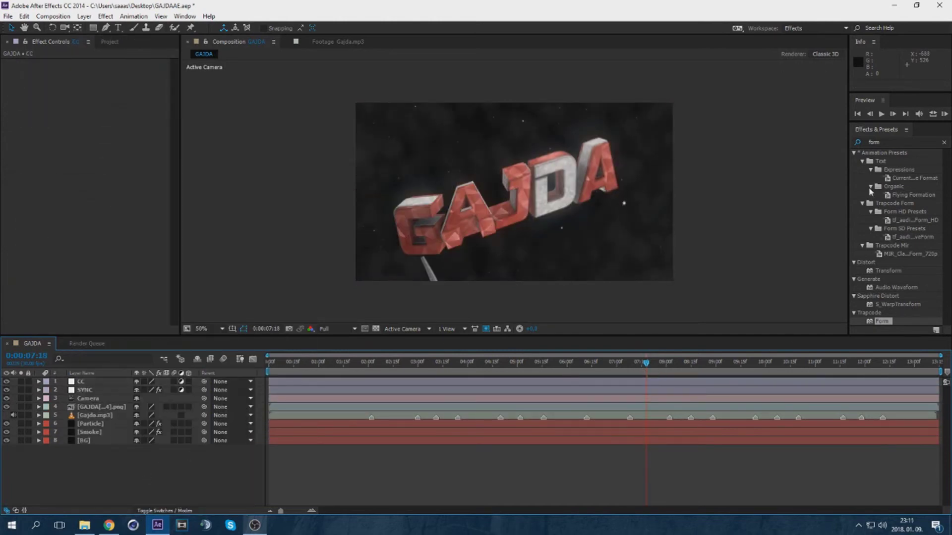
# Find the Magic Bullet Looks effect and apply it to the CC adjustment layer.
pyautogui.click(888, 142)
pyautogui.write('Looks')
pyautogui.press('Return')
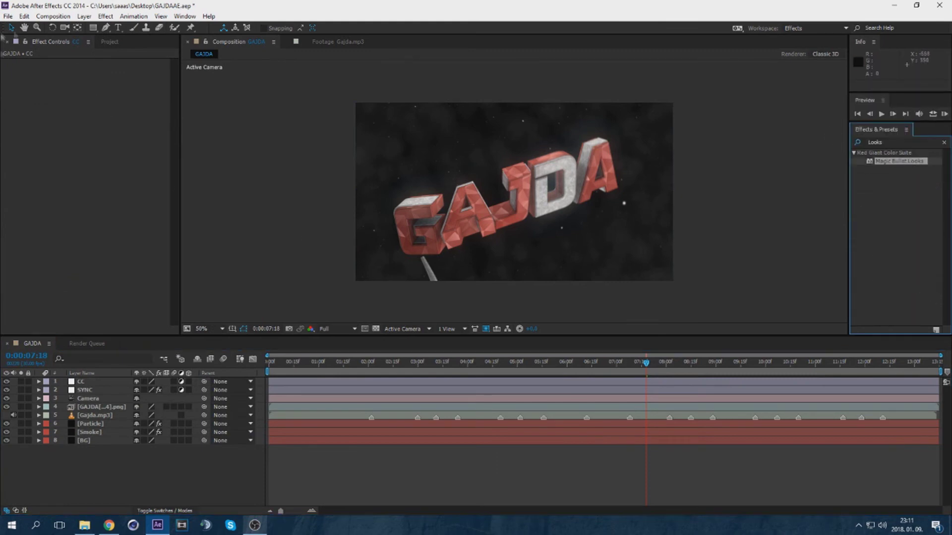
pyautogui.moveTo(138, 380); pyautogui.dragTo(136, 381)
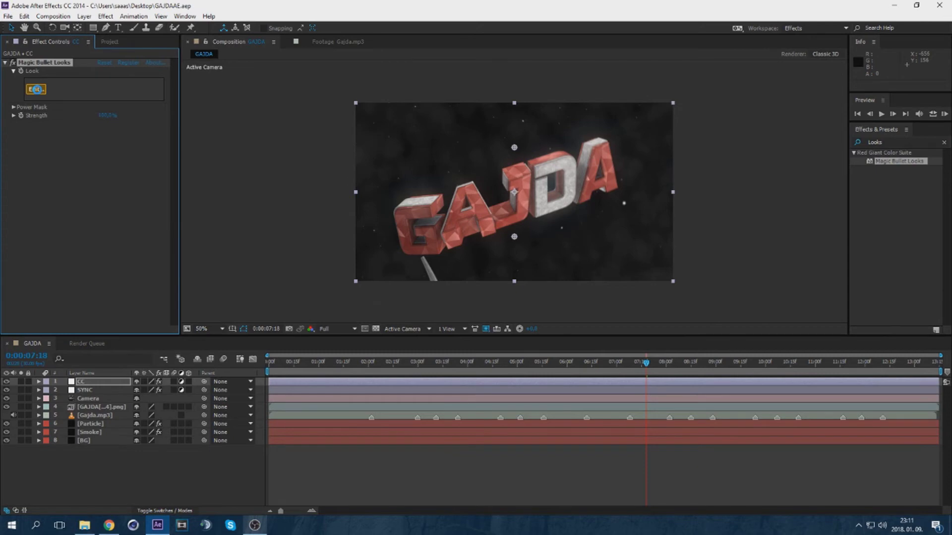
# Open the Looks editor and add an Exposure of +0.40 stops and a Contrast tool to the Subject stage.
pyautogui.click(35, 89)
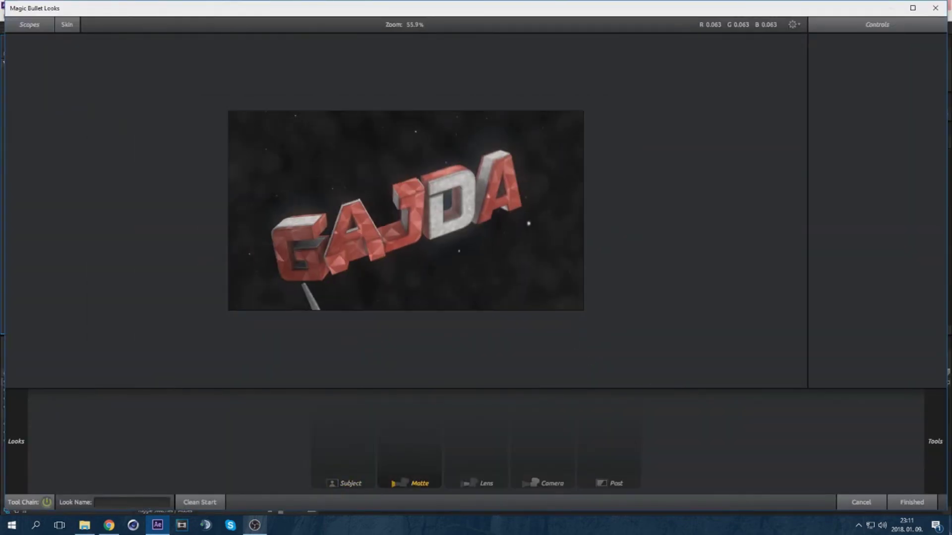
pyautogui.moveTo(934, 441)
pyautogui.click(727, 381)
pyautogui.click(736, 88)
pyautogui.moveTo(914, 62); pyautogui.dragTo(932, 63)
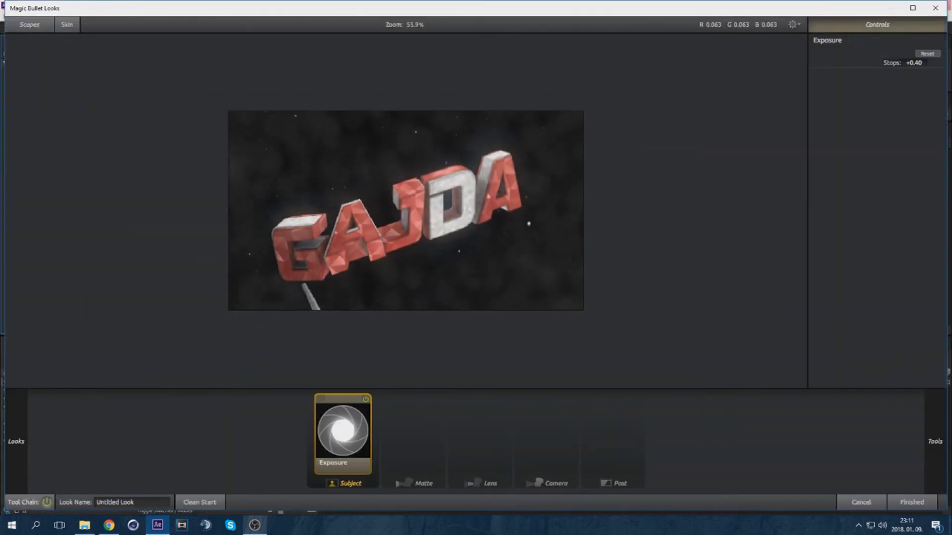
pyautogui.moveTo(939, 469)
pyautogui.moveTo(733, 167); pyautogui.dragTo(374, 431)
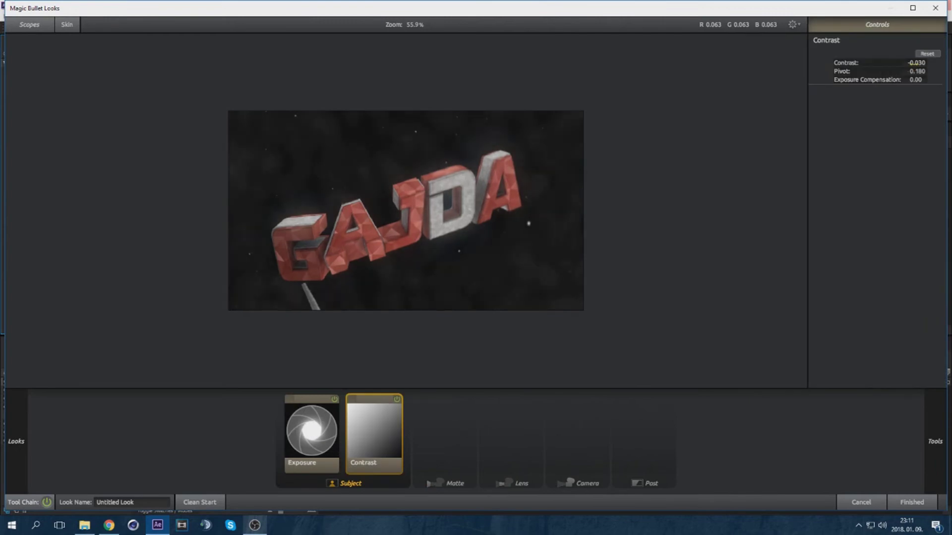
# Add a Lightflex tool to the Matte stage and tint it saturated red, about R 0.999, G 0.031, B 0.027.
pyautogui.moveTo(935, 442)
pyautogui.click(796, 380)
pyautogui.moveTo(915, 153); pyautogui.dragTo(445, 431)
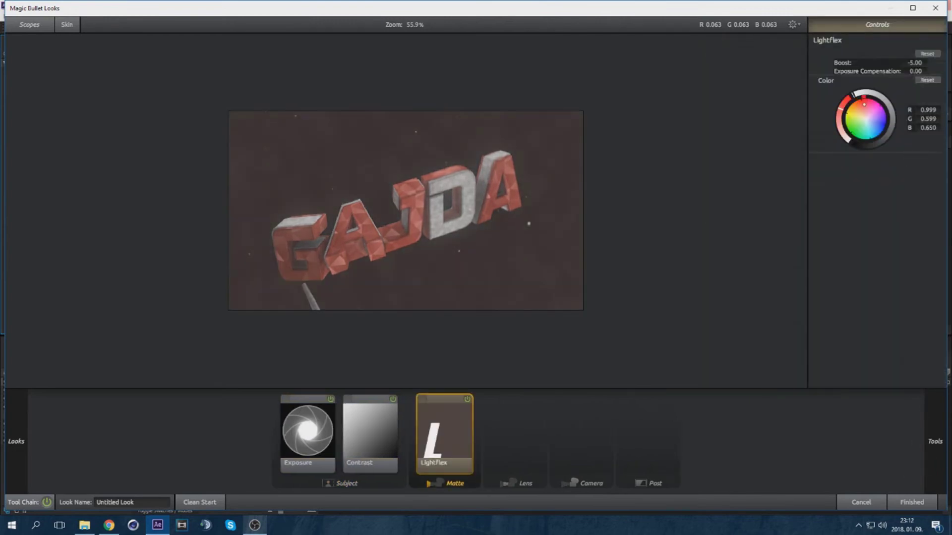
pyautogui.moveTo(863, 104); pyautogui.dragTo(863, 99)
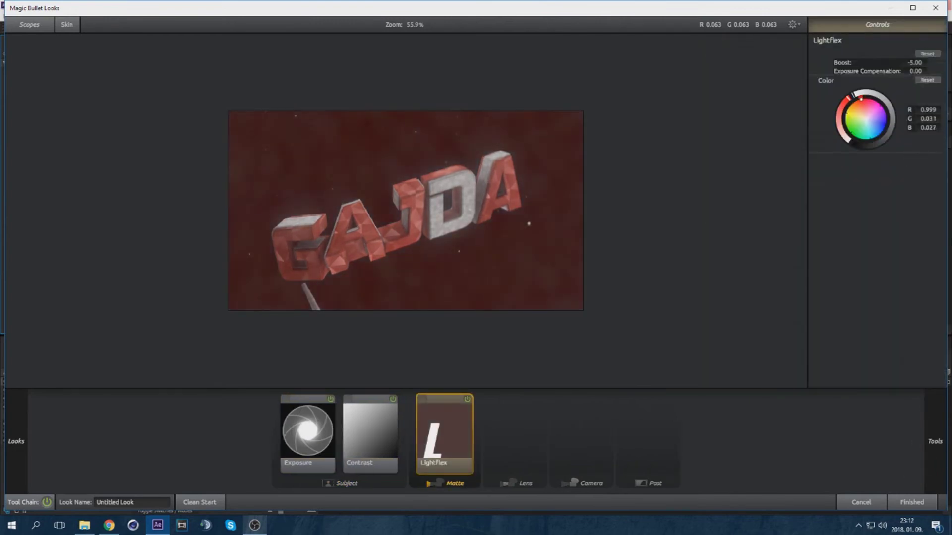
# Add three Diffusion tools after Lightflex in the Matte stage.
pyautogui.moveTo(938, 436)
pyautogui.click(918, 87)
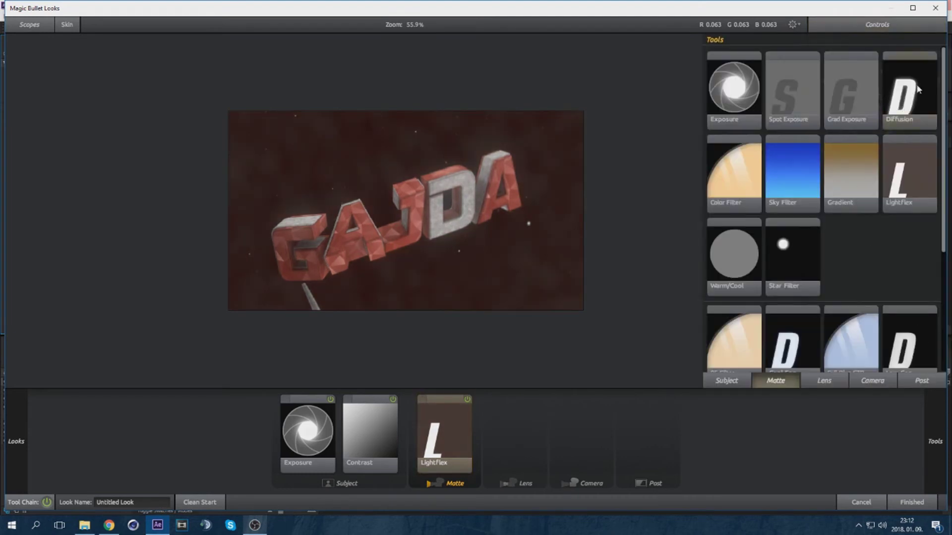
pyautogui.click(931, 89)
pyautogui.doubleClick(931, 91)
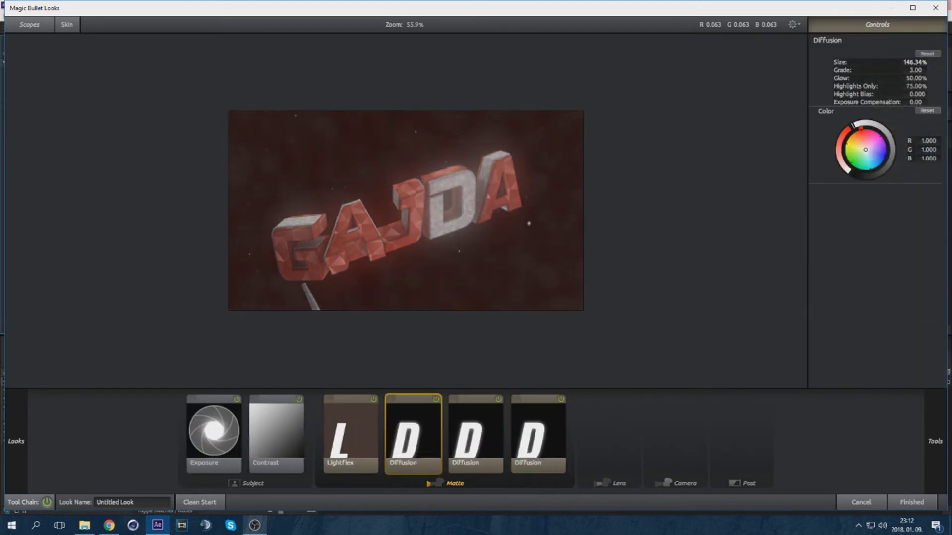
# Adjust the glow of the existing Diffusion tools and add a fourth Diffusion tool to the Matte stage.
pyautogui.moveTo(916, 78)
pyautogui.mouseDown()
pyautogui.moveTo(891, 78)
pyautogui.moveTo(930, 78)
pyautogui.mouseUp()
pyautogui.click(461, 466)
pyautogui.click(547, 417)
pyautogui.doubleClick(913, 94)
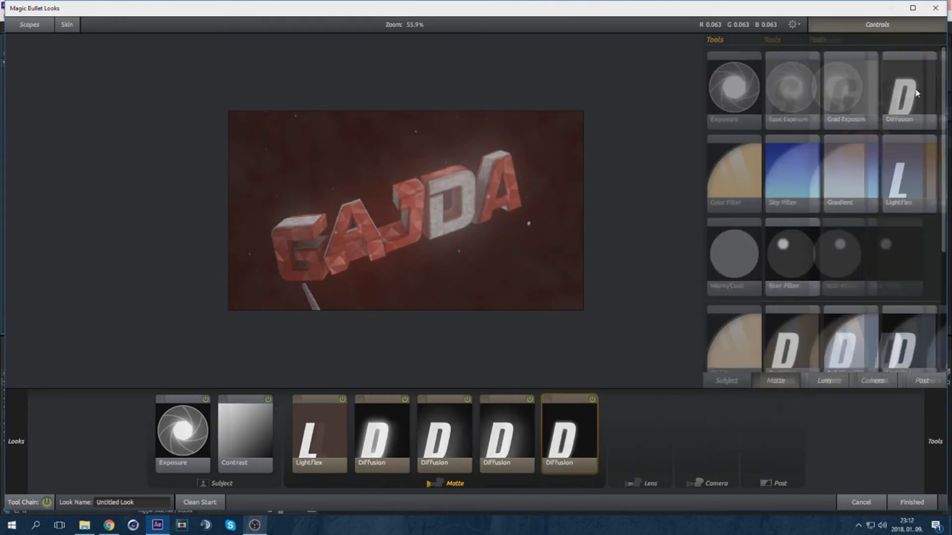
# Add a Star Filter to the Matte stage with a threshold of 0.070 and adjust its boost and size.
pyautogui.doubleClick(792, 253)
pyautogui.moveTo(915, 79); pyautogui.dragTo(873, 79)
pyautogui.moveTo(912, 71)
pyautogui.mouseDown()
pyautogui.moveTo(883, 71)
pyautogui.moveTo(909, 72)
pyautogui.mouseUp()
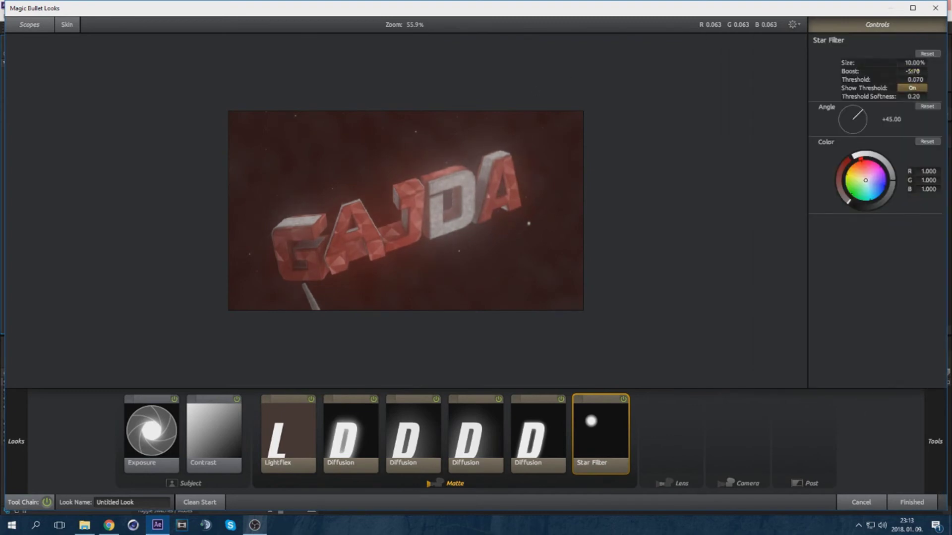
pyautogui.moveTo(912, 71)
pyautogui.mouseDown()
pyautogui.moveTo(940, 71)
pyautogui.moveTo(928, 71)
pyautogui.mouseUp()
pyautogui.moveTo(915, 63)
pyautogui.mouseDown()
pyautogui.moveTo(927, 63)
pyautogui.moveTo(904, 71)
pyautogui.mouseUp()
# Add a Vignette to the Lens stage and stretch it wide beyond the frame, to radius about 0.876 and aspect about 4.49.
pyautogui.moveTo(928, 442)
pyautogui.click(822, 380)
pyautogui.click(914, 82)
pyautogui.moveTo(469, 230); pyautogui.dragTo(944, 280)
# Add Edge Softness to the Lens stage and widen its outer boundary well beyond the sides of the frame.
pyautogui.moveTo(944, 463)
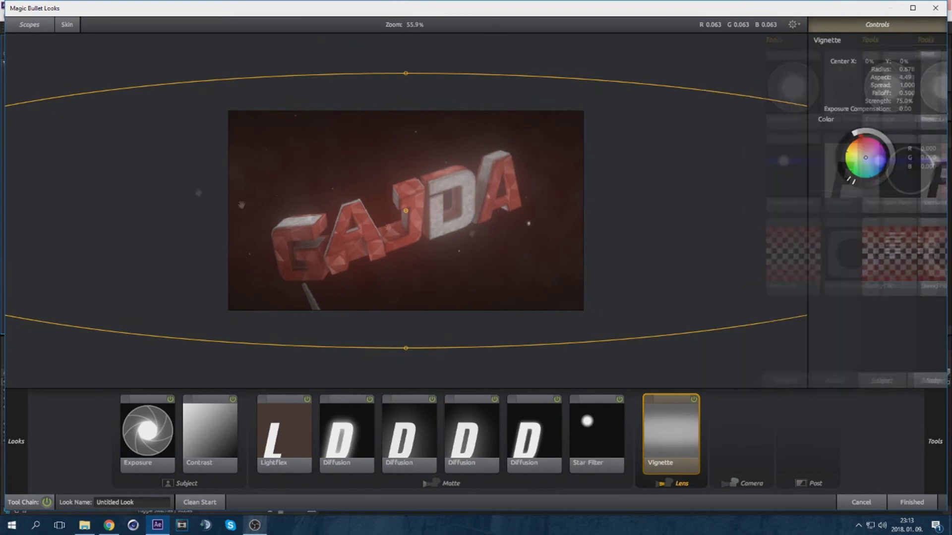
pyautogui.click(909, 171)
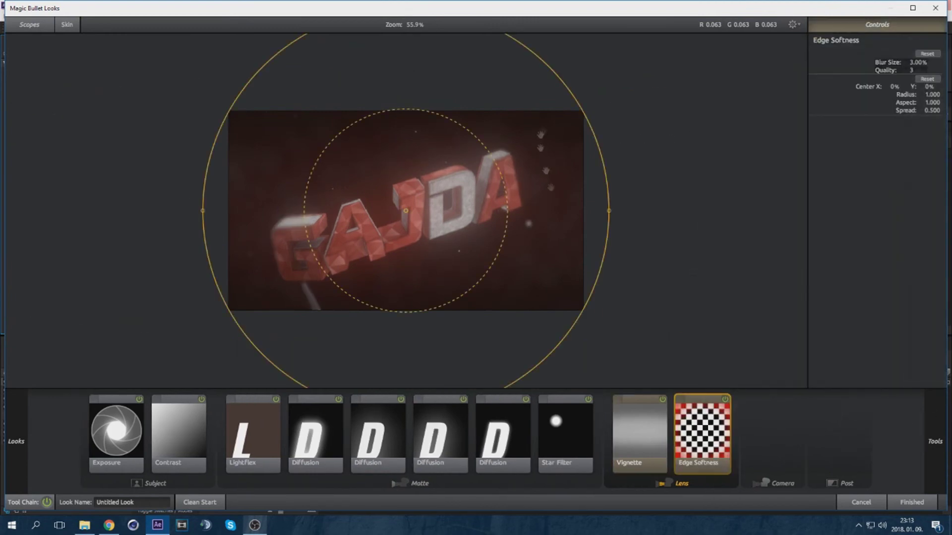
pyautogui.moveTo(610, 210); pyautogui.dragTo(949, 190)
pyautogui.moveTo(664, 269); pyautogui.dragTo(682, 294)
# Add another Diffusion tool of size 18.88% after the Star Filter and apply the look to the composition.
pyautogui.moveTo(940, 456)
pyautogui.click(907, 90)
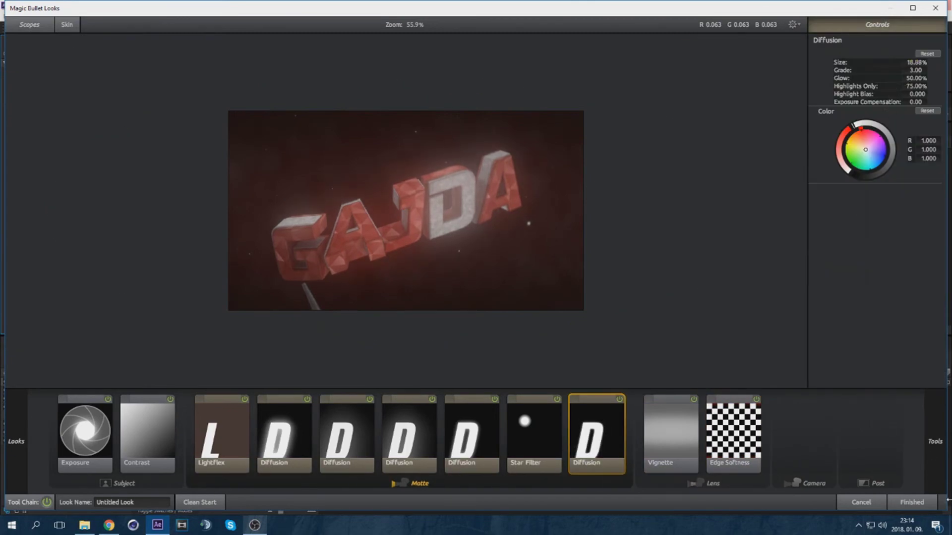
pyautogui.click(890, 437)
pyautogui.click(911, 502)
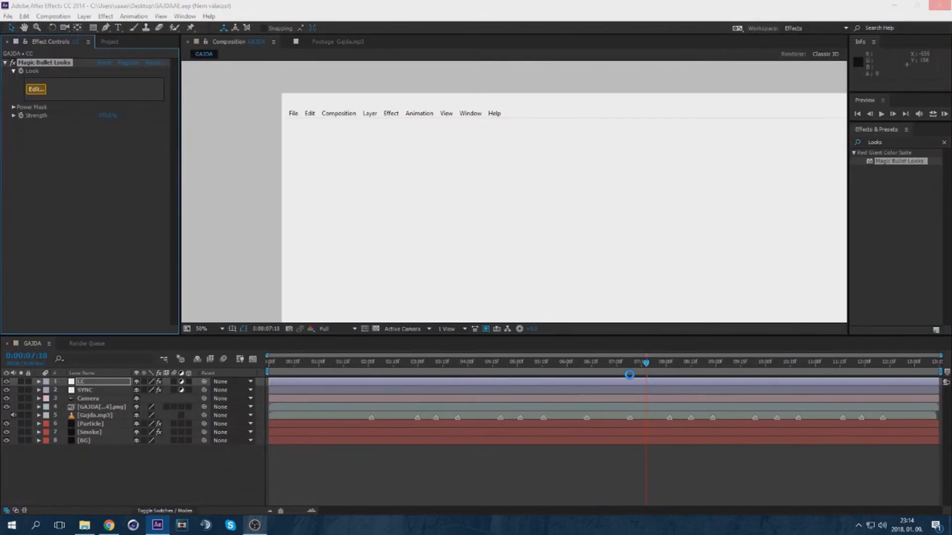
# Reopen the look on an earlier frame, add one more Diffusion tool, readjust the Diffusion settings and apply the look.
pyautogui.click(486, 365)
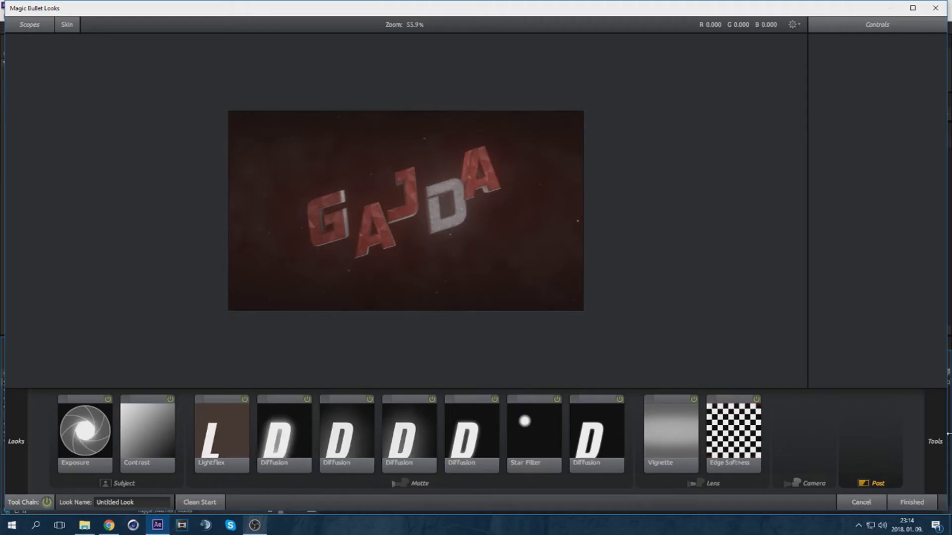
pyautogui.click(430, 484)
pyautogui.click(903, 90)
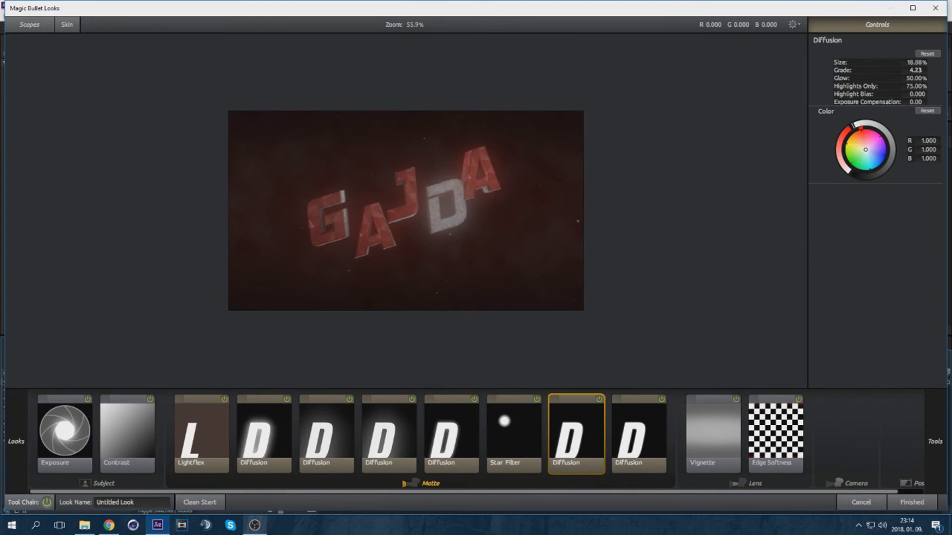
pyautogui.click(616, 415)
pyautogui.click(576, 431)
pyautogui.click(381, 418)
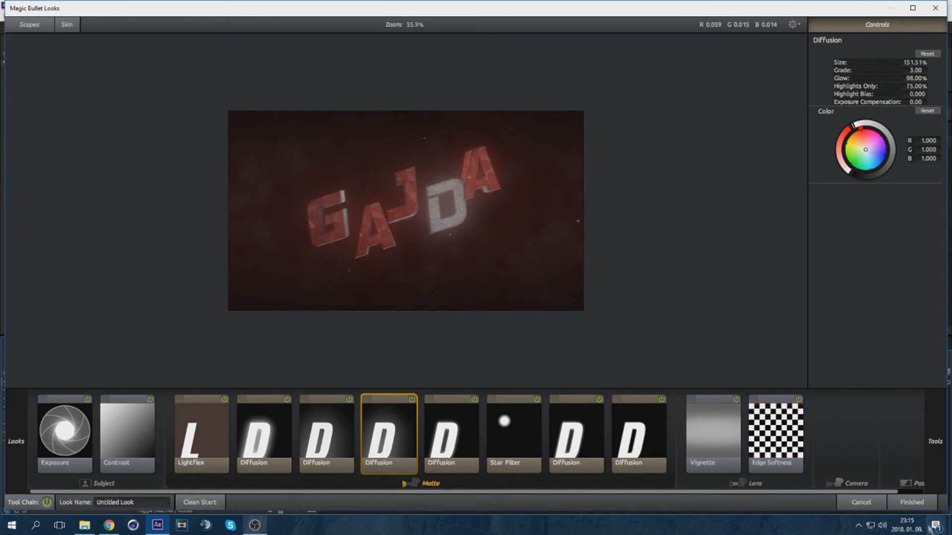
pyautogui.click(911, 502)
# Reopen the look on the frame at 0:00:03:09 and delete all the Diffusion tools from the Matte stage.
pyautogui.moveTo(484, 362); pyautogui.dragTo(432, 363)
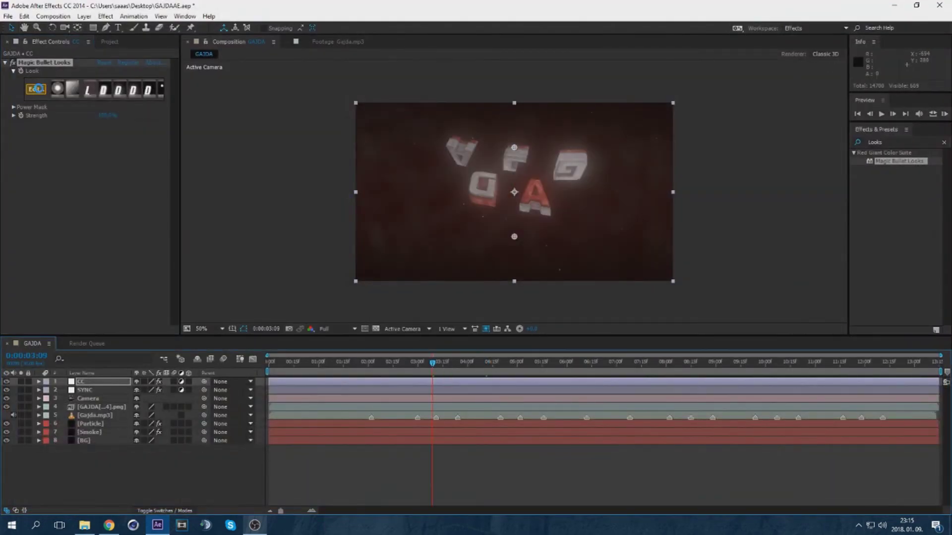
pyautogui.click(35, 89)
pyautogui.click(265, 432)
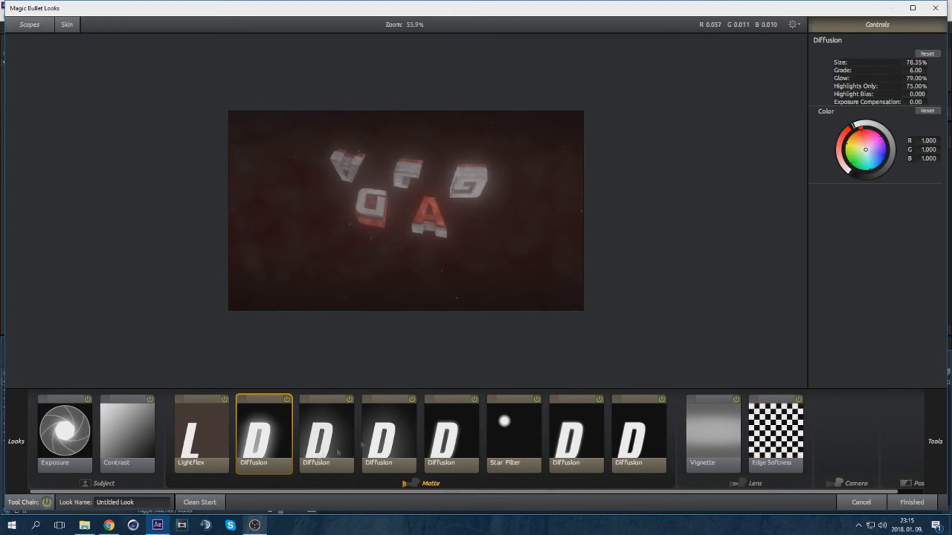
pyautogui.press('Delete')
pyautogui.click(347, 427)
pyautogui.press('Delete')
pyautogui.click(323, 424)
pyautogui.press('Delete')
pyautogui.click(479, 430)
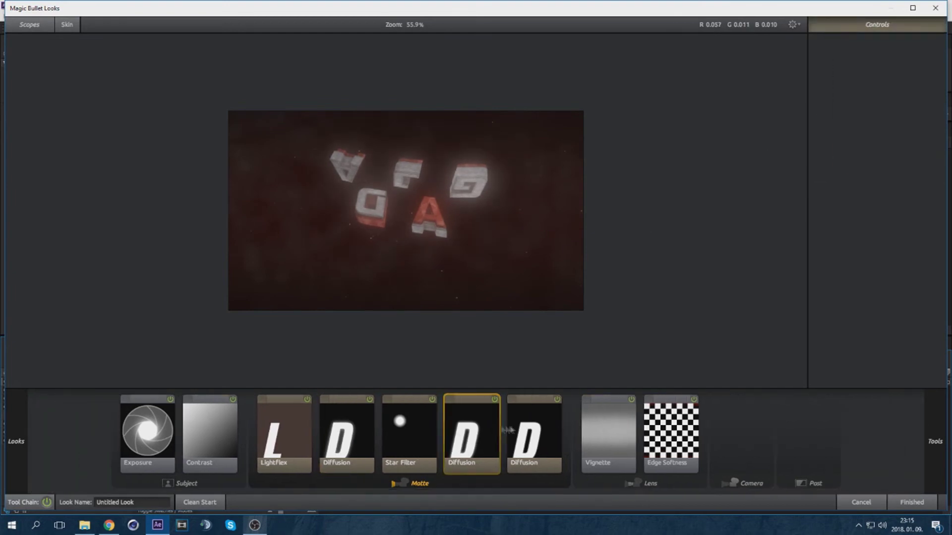
pyautogui.press('Delete')
pyautogui.click(511, 431)
pyautogui.press('Delete')
pyautogui.click(414, 419)
pyautogui.press('Delete')
# Add three new Diffusion tools after the Star Filter and increase the size of the first one.
pyautogui.moveTo(935, 441)
pyautogui.click(908, 87)
pyautogui.moveTo(916, 62); pyautogui.dragTo(939, 62)
pyautogui.click(905, 89)
pyautogui.click(905, 90)
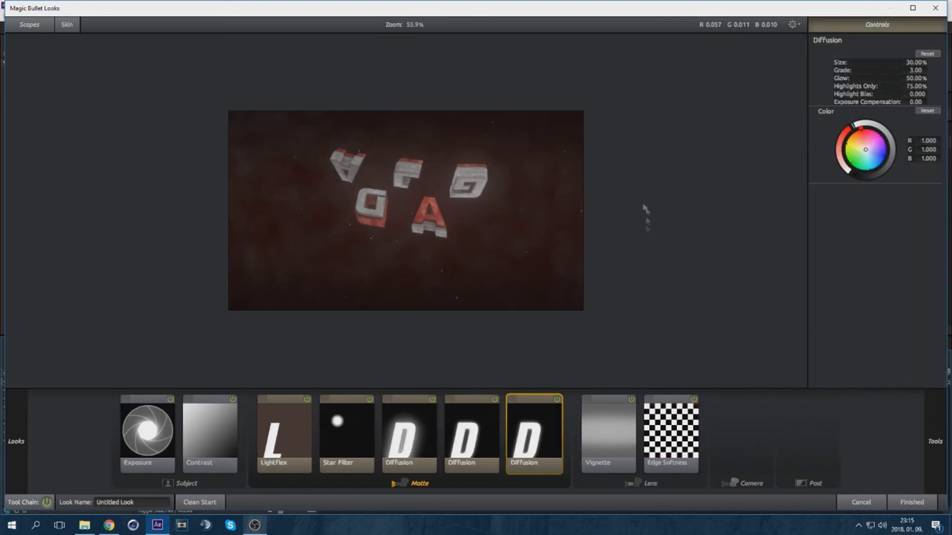
# Tint the Diffusion tools red, the last about R 0.999, G 0.518, B 0.518, and apply the look with a fourth Diffusion added.
pyautogui.click(427, 420)
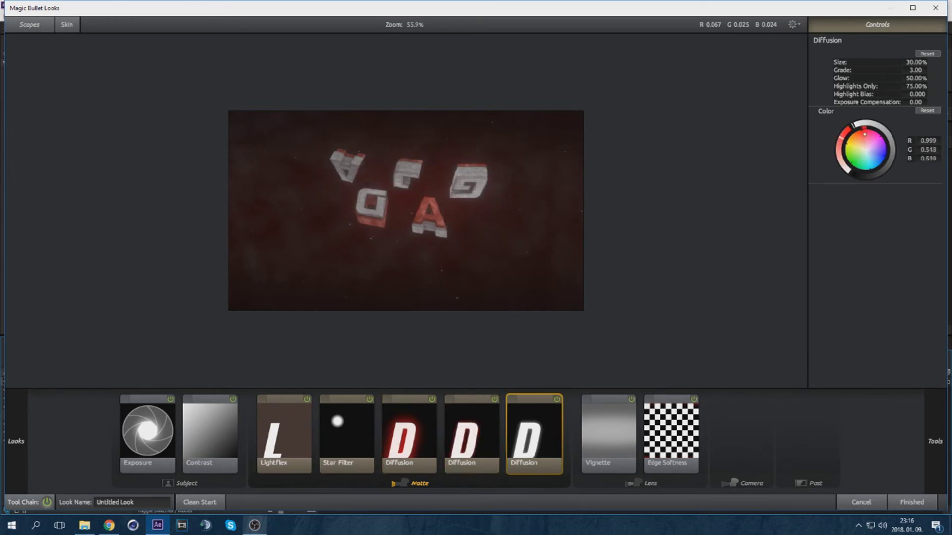
pyautogui.moveTo(935, 441)
pyautogui.moveTo(785, 340); pyautogui.dragTo(597, 434)
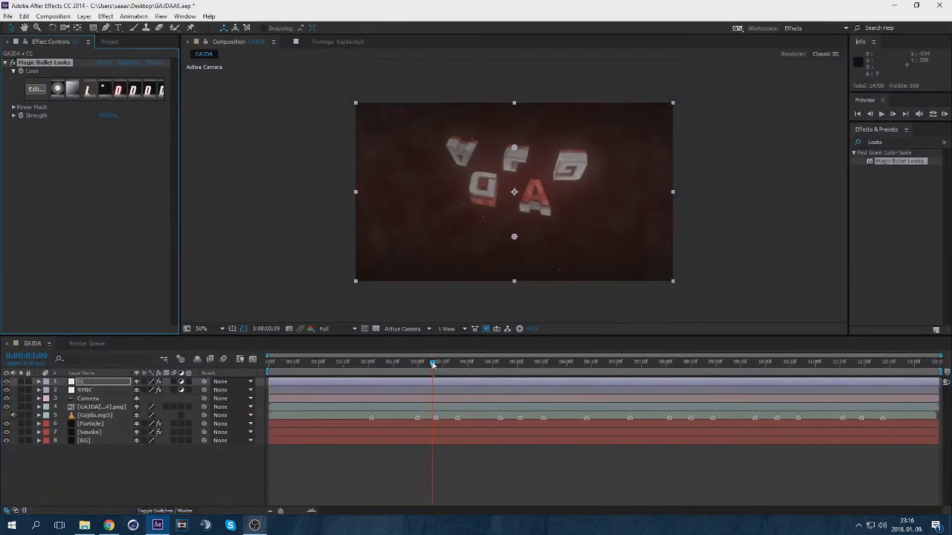
# Check the frame at 0:00:07:02, fine-tune the first two Diffusion tools of the look and apply it.
pyautogui.moveTo(435, 363); pyautogui.dragTo(619, 378)
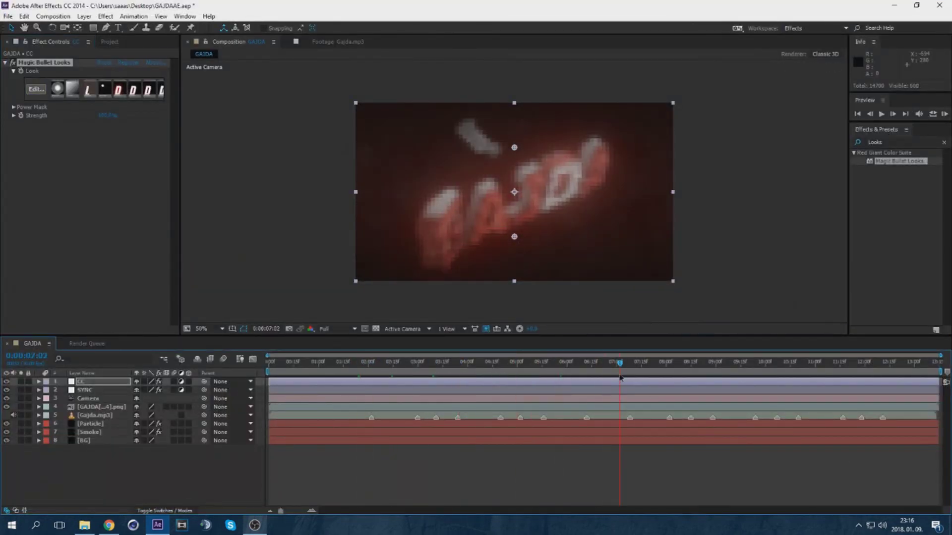
pyautogui.click(34, 89)
pyautogui.click(390, 436)
pyautogui.click(466, 436)
pyautogui.click(911, 502)
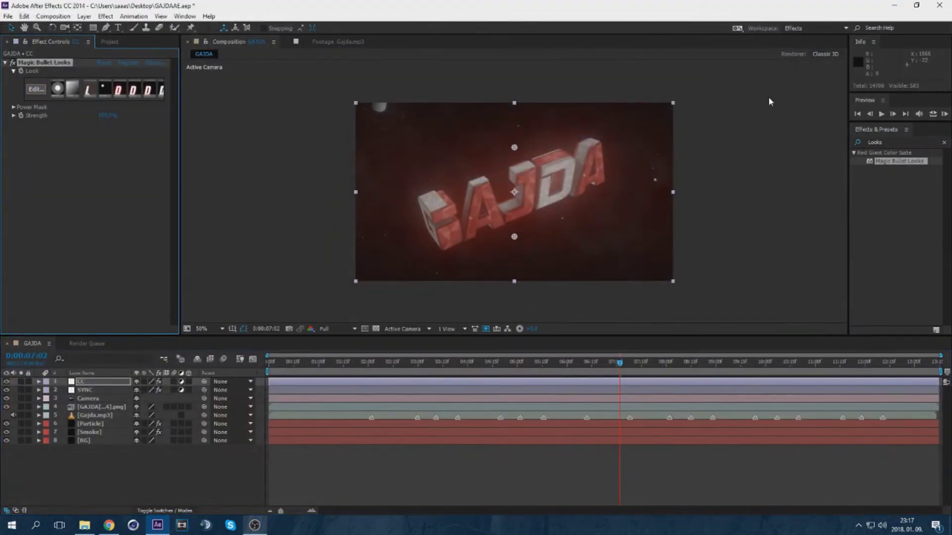
# Create a new adjustment layer above CC and name it Motion tile.
pyautogui.click(102, 474)
pyautogui.moveTo(637, 363); pyautogui.dragTo(772, 367)
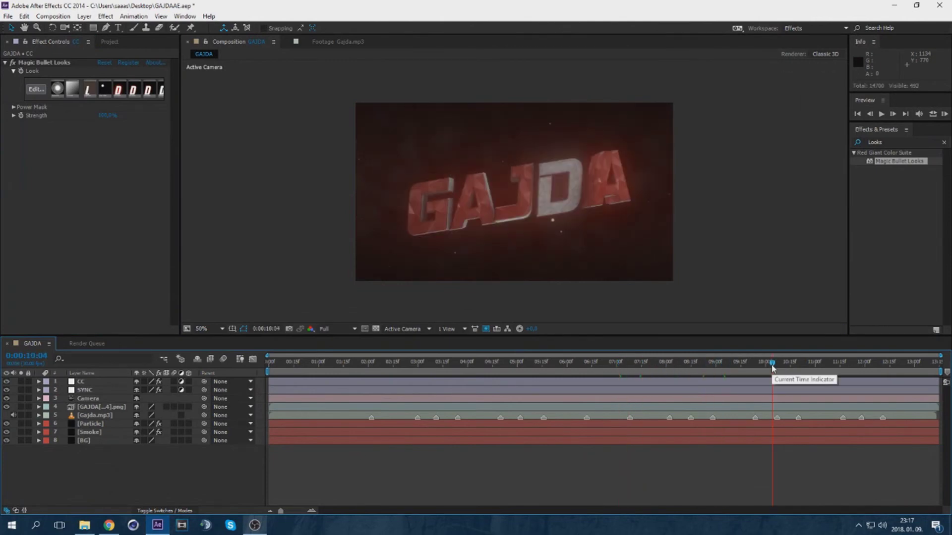
pyautogui.rightClick(106, 473)
pyautogui.moveTo(148, 367)
pyautogui.click(278, 446)
pyautogui.rightClick(115, 382)
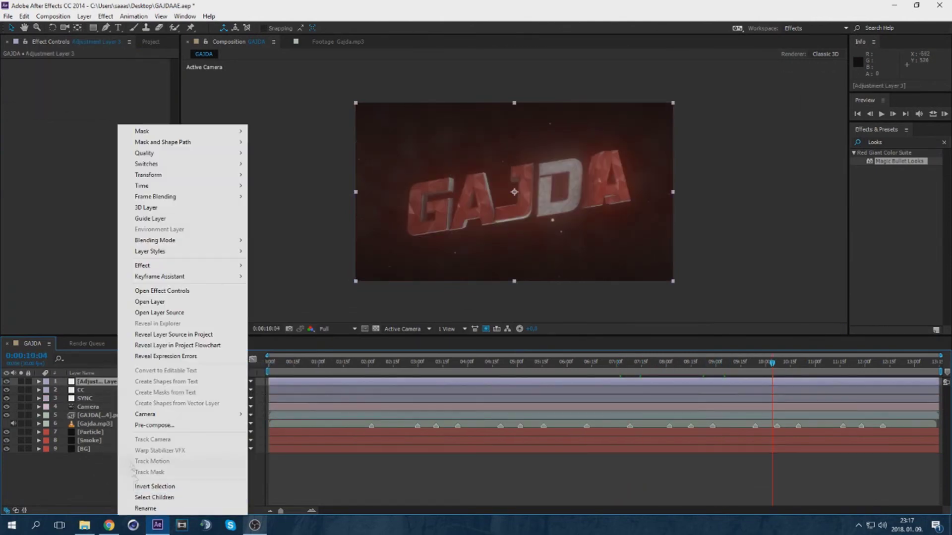
pyautogui.click(149, 509)
# Apply the Motion Tile effect to the Motion tile layer and set its Output Height to 75 for a letterbox.
pyautogui.doubleClick(875, 142)
pyautogui.write('motion tile')
pyautogui.doubleClick(889, 162)
pyautogui.moveTo(772, 366); pyautogui.dragTo(940, 349)
pyautogui.click(104, 104)
pyautogui.write('75')
pyautogui.click(134, 189)
# With the preview at Quarter resolution, create a solid layer named Optical Flares and apply the Optical Flares effect to it.
pyautogui.click(330, 328)
pyautogui.click(335, 385)
pyautogui.rightClick(73, 473)
pyautogui.moveTo(103, 369)
pyautogui.click(228, 377)
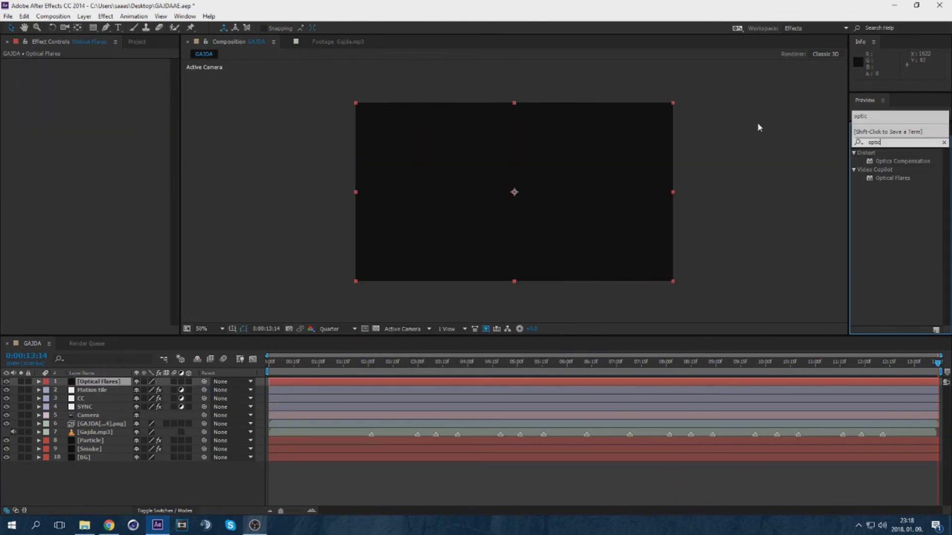
pyautogui.write('al')
pyautogui.doubleClick(873, 160)
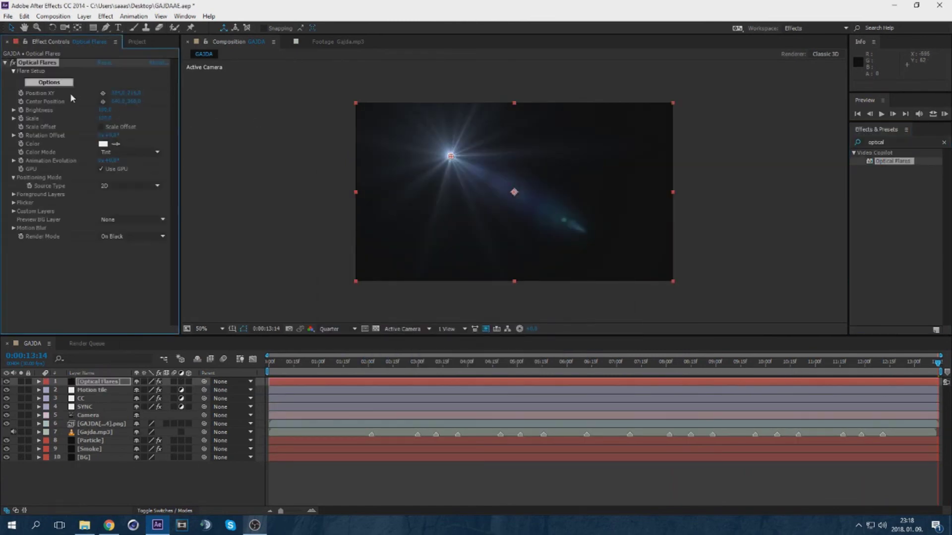
# In the flare options, strip the stack down to a single Glow, add a Streak and accept the flare.
pyautogui.click(49, 83)
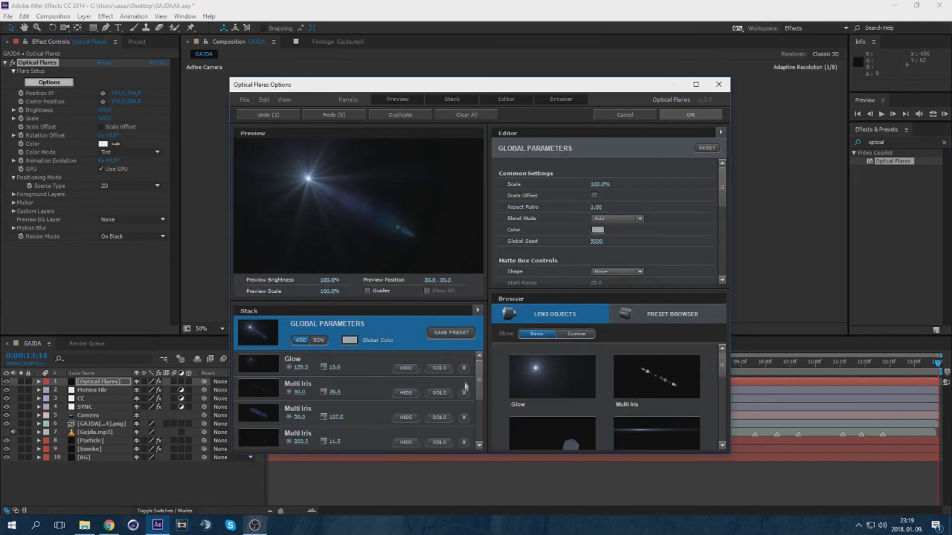
pyautogui.click(463, 393)
pyautogui.click(463, 392)
pyautogui.click(464, 392)
pyautogui.click(463, 392)
pyautogui.click(464, 393)
pyautogui.click(463, 393)
pyautogui.click(463, 368)
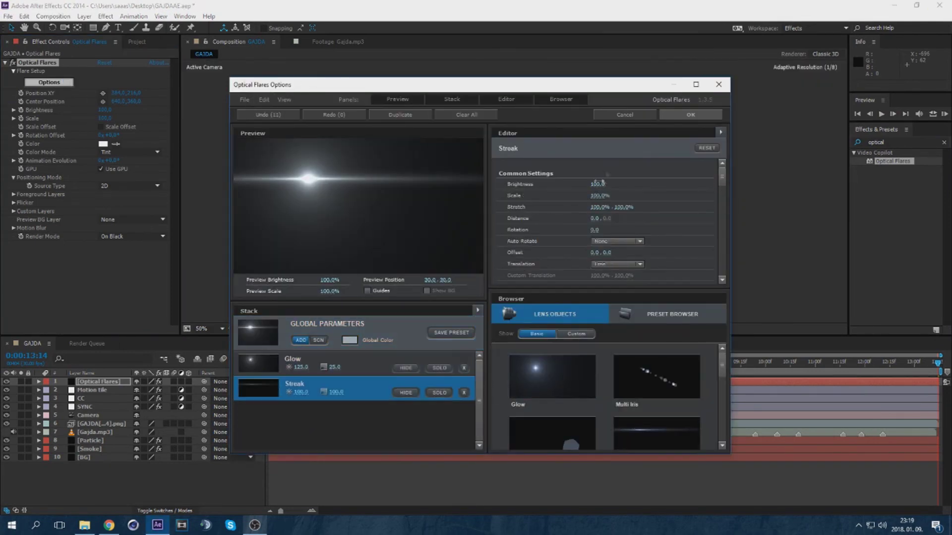
pyautogui.click(678, 116)
# Move the Optical Flares layer between Smoke and BG, and show the frame at 0:00:07:14 in Full resolution.
pyautogui.click(578, 363)
pyautogui.moveTo(102, 381); pyautogui.dragTo(82, 452)
pyautogui.moveTo(580, 364); pyautogui.dragTo(639, 368)
pyautogui.click(337, 328)
pyautogui.click(331, 349)
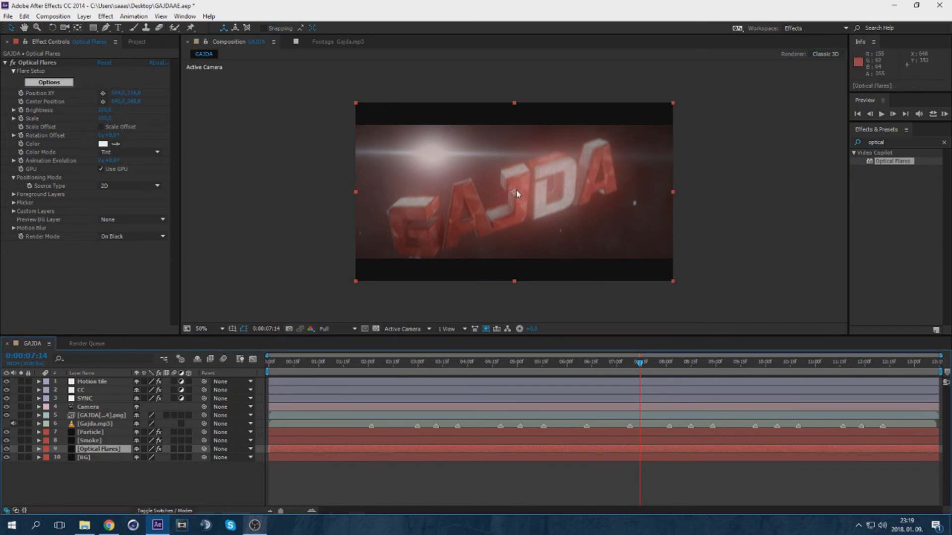
# Tint the flare red, move it down to the frame's lower edge and set its Brightness to 100.
pyautogui.moveTo(516, 190); pyautogui.dragTo(834, 185)
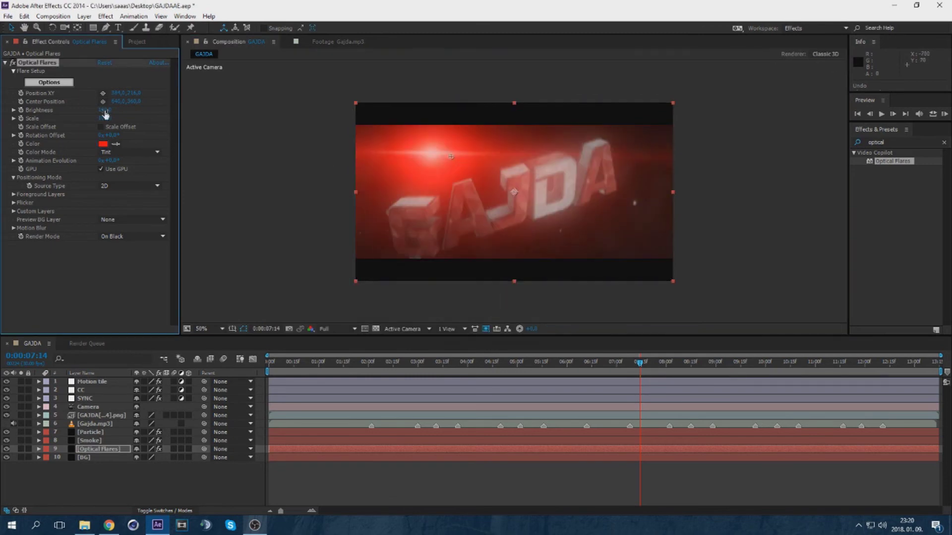
pyautogui.moveTo(103, 110)
pyautogui.mouseDown()
pyautogui.moveTo(64, 110)
pyautogui.moveTo(89, 118)
pyautogui.mouseUp()
pyautogui.moveTo(133, 93); pyautogui.dragTo(363, 116)
pyautogui.click(103, 110)
pyautogui.write('100')
pyautogui.click(133, 120)
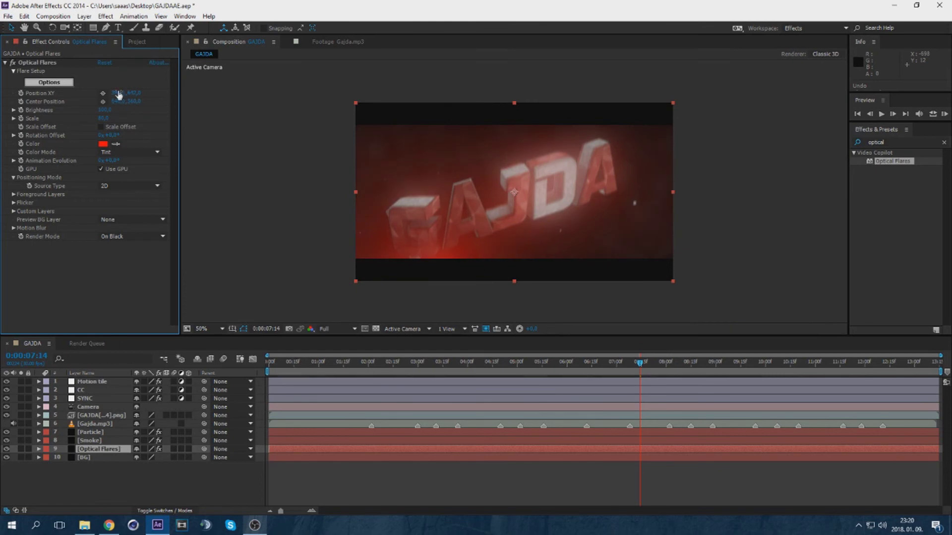
# Centre the flare just below the frame at Position XY about 616, 735 and set its Brightness to 80.
pyautogui.moveTo(118, 94)
pyautogui.mouseDown()
pyautogui.moveTo(230, 94)
pyautogui.moveTo(140, 94)
pyautogui.mouseUp()
pyautogui.click(103, 110)
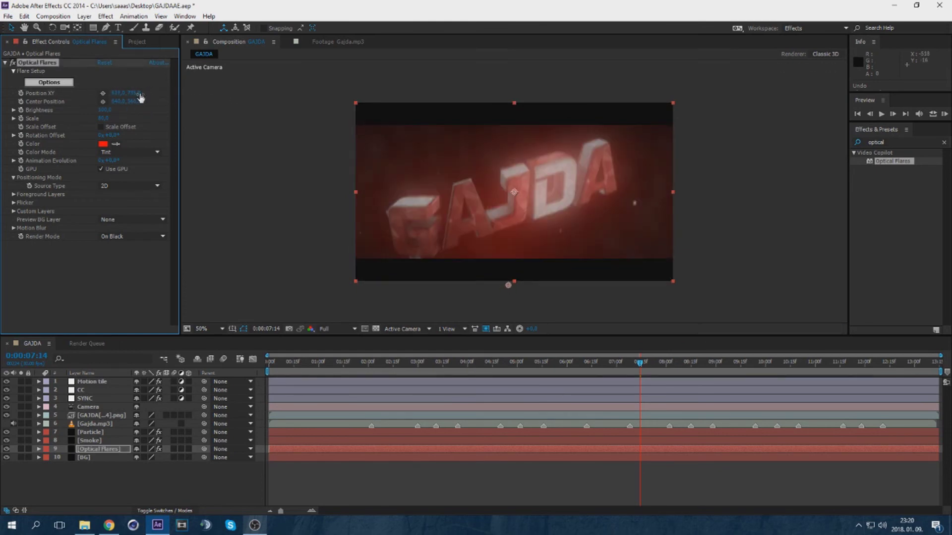
pyautogui.write('80')
pyautogui.click(78, 204)
# Start keyframing the flare's Brightness at 0:00:02:01 and enter 10 on the first beat marker at 0:00:02:02.
pyautogui.moveTo(355, 365); pyautogui.dragTo(371, 363)
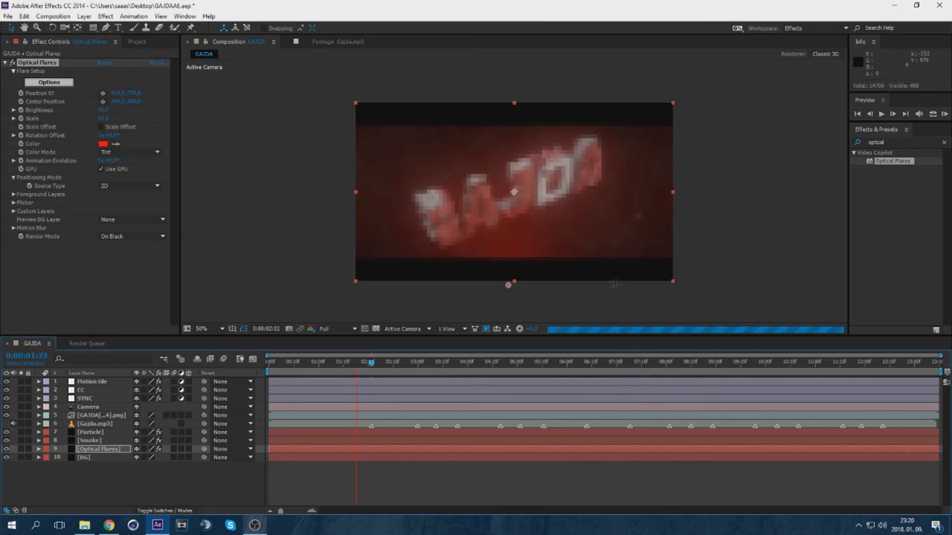
pyautogui.click(868, 114)
pyautogui.click(104, 110)
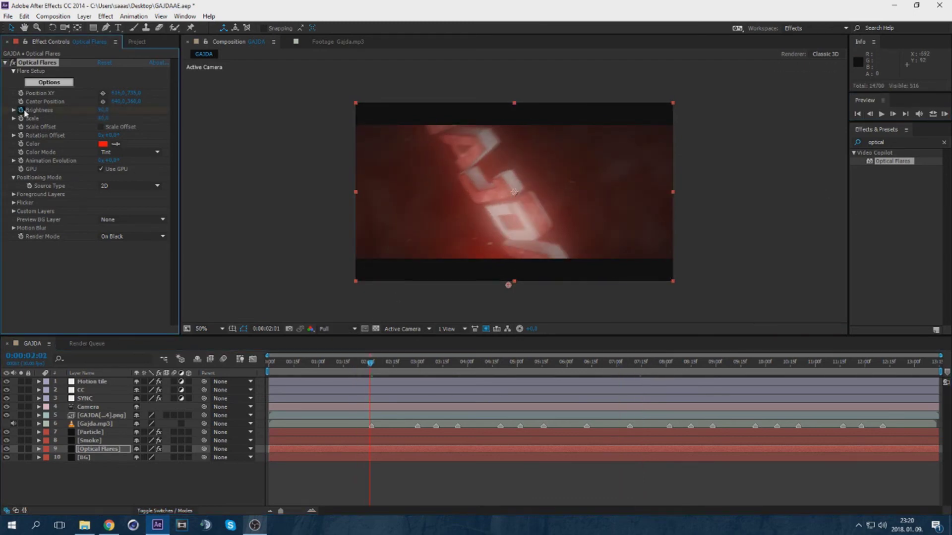
pyautogui.write('10')
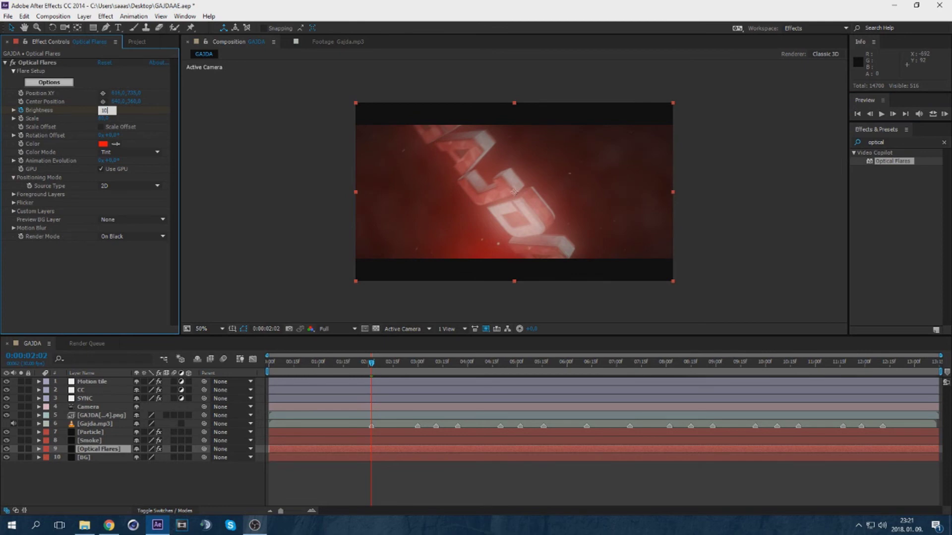
pyautogui.press('Return')
# Set the flare's Brightness keyframe one frame before the first beat marker to 70.
pyautogui.moveTo(396, 363); pyautogui.dragTo(372, 362)
pyautogui.click(105, 110)
pyautogui.press('j')
pyautogui.press('k')
pyautogui.click(870, 114)
pyautogui.click(103, 110)
pyautogui.write('70')
pyautogui.press('Return')
# Set the flare's Brightness on the first beat marker to 115.
pyautogui.press('pagedown')
pyautogui.click(103, 110)
pyautogui.write('10')
pyautogui.click(99, 109)
pyautogui.write('115')
pyautogui.press('Return')
# Reveal the Optical Flares Brightness keyframes, copy the pair at the first beat and go to the beat marker at 0:00:03:00.
pyautogui.click(39, 449)
pyautogui.click(47, 458)
pyautogui.click(55, 466)
pyautogui.moveTo(334, 471); pyautogui.dragTo(380, 495)
pyautogui.click(384, 474)
pyautogui.press('k')
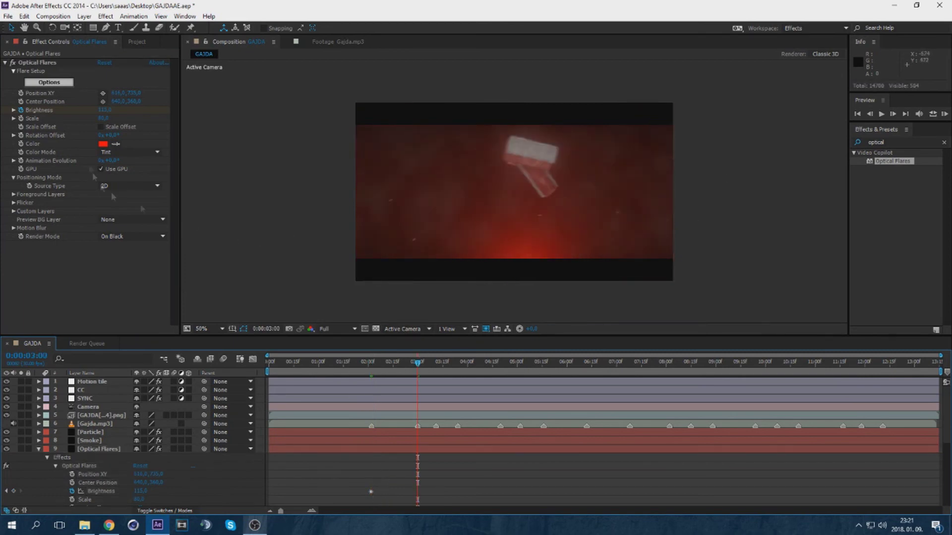
pyautogui.press('j')
pyautogui.press('k')
pyautogui.moveTo(134, 92); pyautogui.dragTo(178, 99)
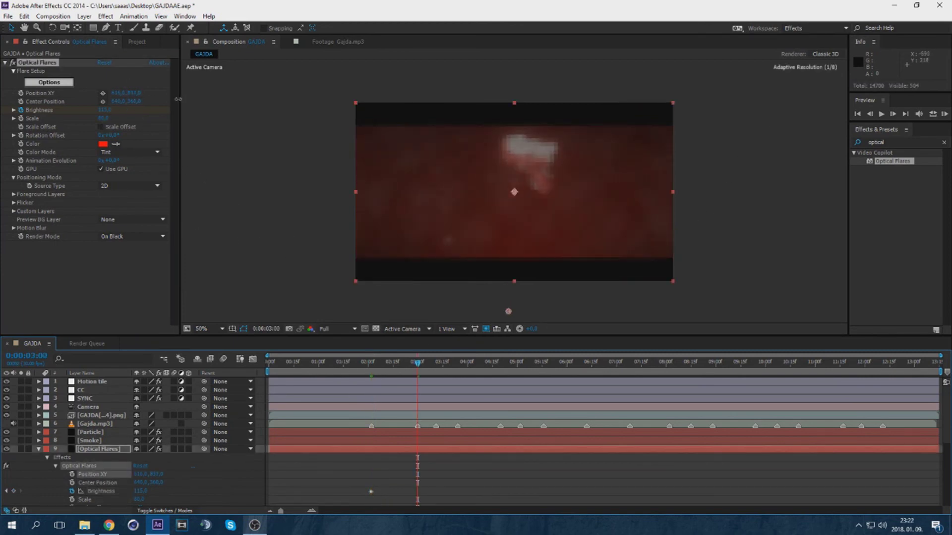
pyautogui.click(142, 108)
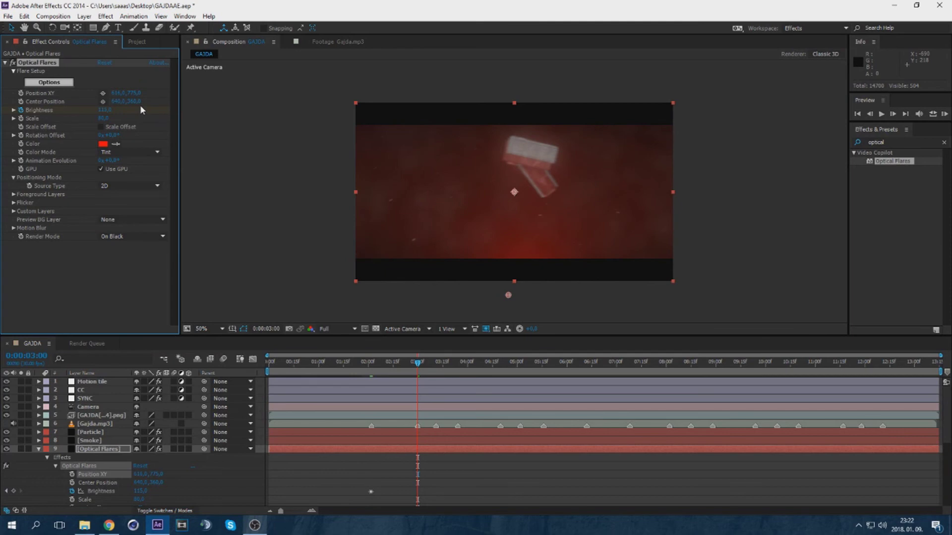
pyautogui.hotkey('ctrl', 'z')
# Paste the copied flare Brightness keyframe pair at the beat markers from 0:00:03:00 to about 0:00:03:24, each starting one frame before its marker.
pyautogui.hotkey('ctrl', 'v')
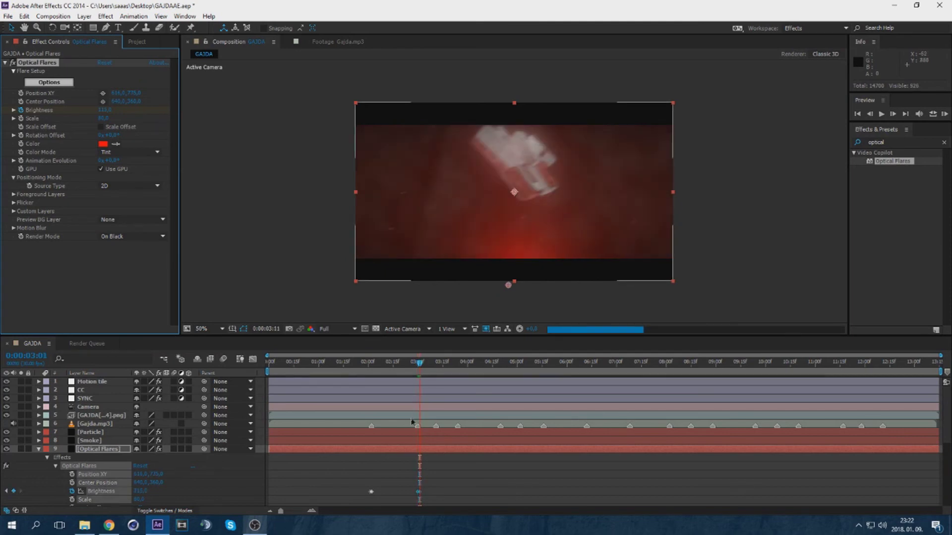
pyautogui.click(870, 114)
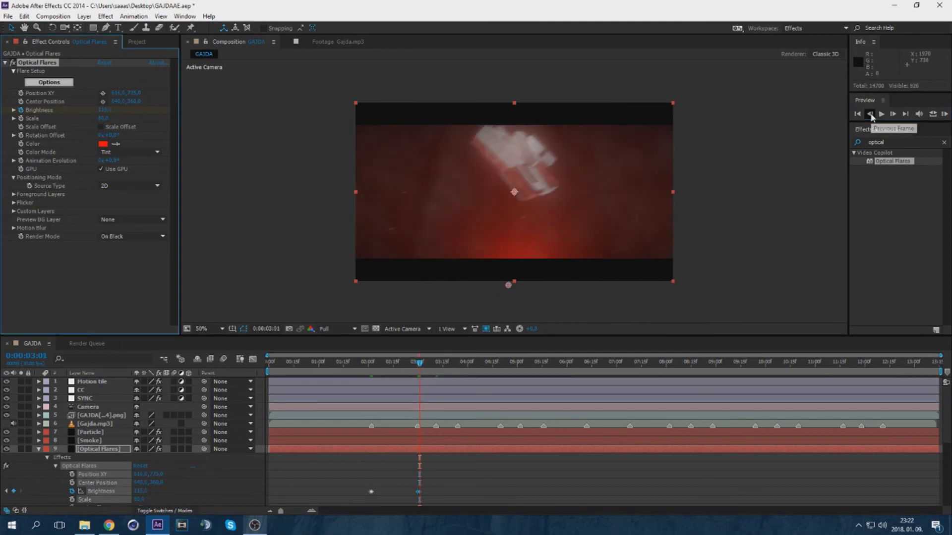
pyautogui.hotkey('shift', 'pagedown')
pyautogui.hotkey('ctrl', 'v')
pyautogui.click(870, 114)
pyautogui.press('k')
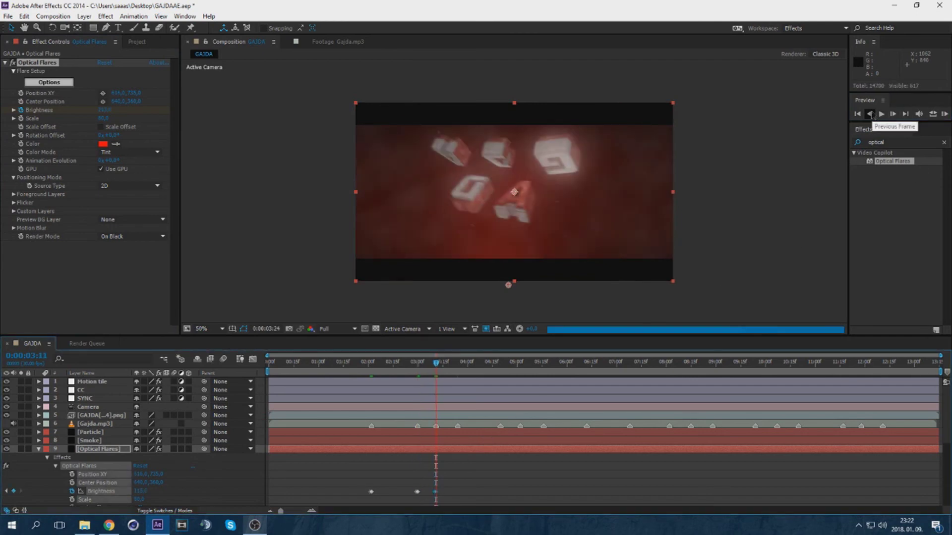
pyautogui.hotkey('ctrl', 'v')
pyautogui.press('k')
pyautogui.press('k')
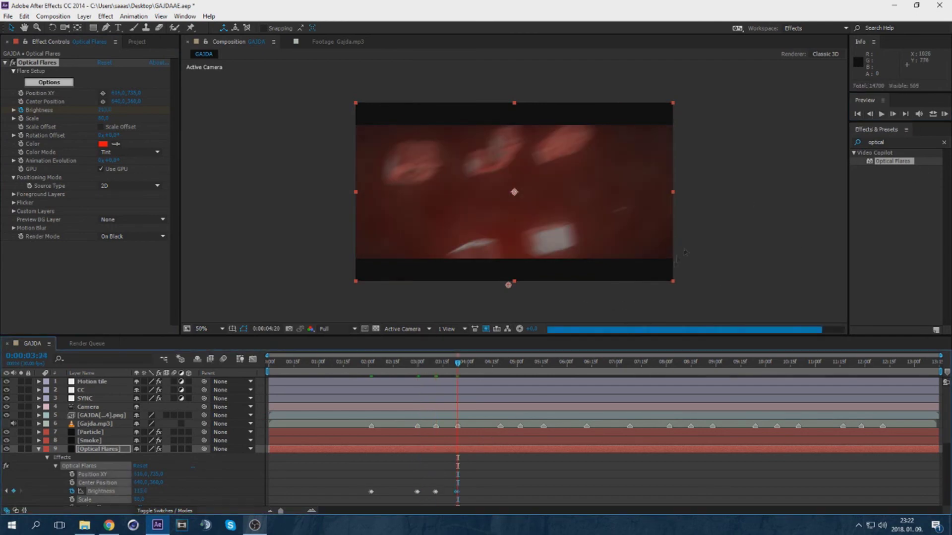
# Paste the Brightness keyframe pair at the beat markers near 0:00:04:20 and 0:00:05:02.
pyautogui.click(869, 115)
pyautogui.hotkey('ctrl', 'v')
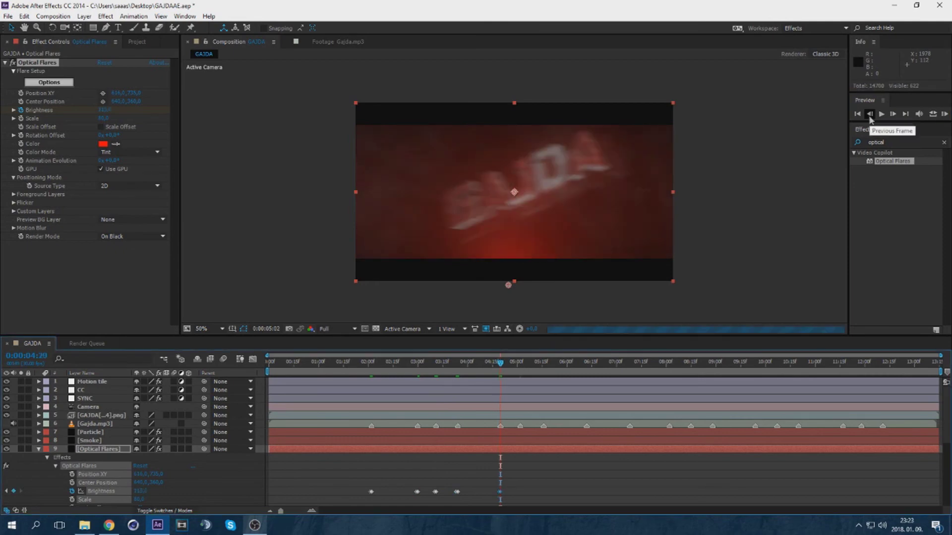
pyautogui.hotkey('ctrl', 'v')
pyautogui.hotkey('ctrl', 'v')
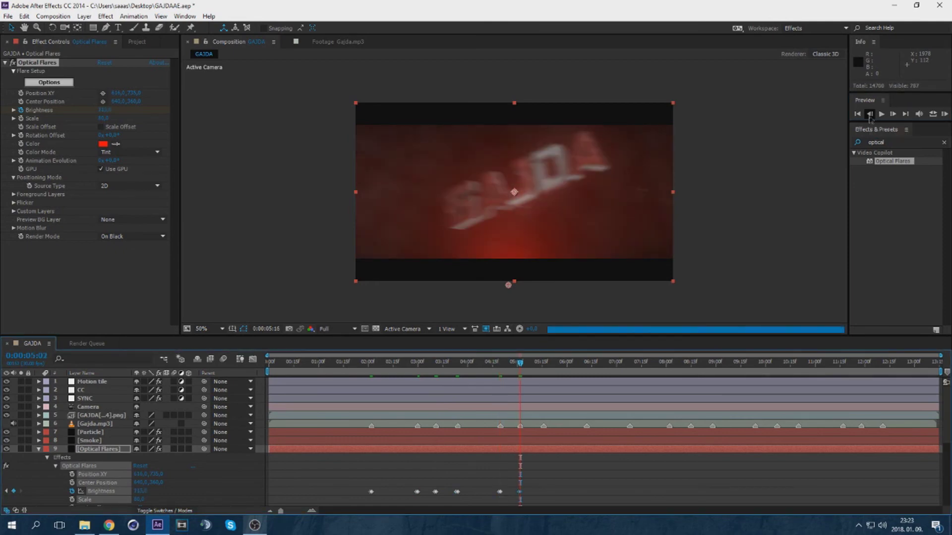
# Paste the Brightness keyframe pair at each beat marker from 0:00:05:16 through 0:00:08:02.
pyautogui.press('k')
pyautogui.press('k')
pyautogui.hotkey('ctrl', 'v')
pyautogui.press('k')
pyautogui.hotkey('ctrl', 'v')
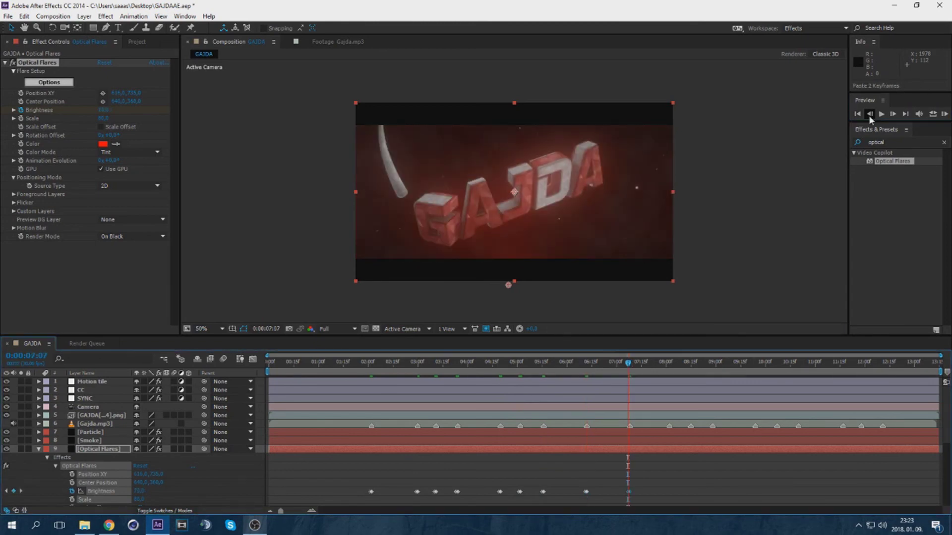
pyautogui.press('k')
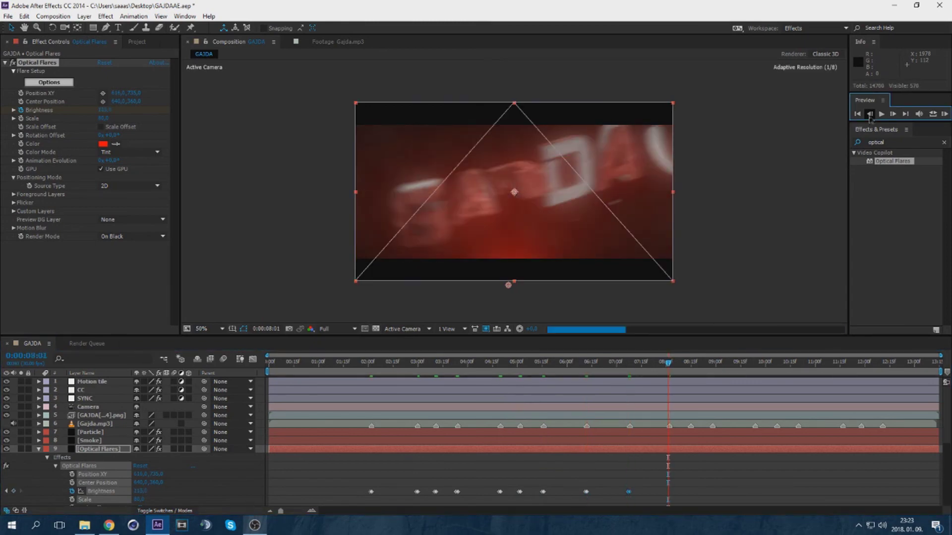
pyautogui.press('pagedown')
pyautogui.hotkey('ctrl', 'v')
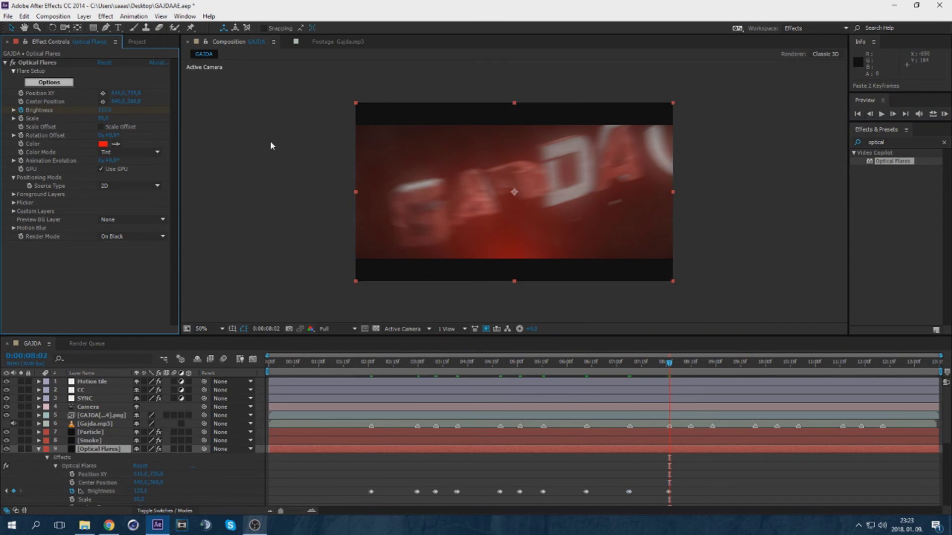
# Paste the Brightness keyframe pair at the remaining beat markers from 0:00:08:15 to the end of the track.
pyautogui.press('k')
pyautogui.hotkey('ctrl', 'v')
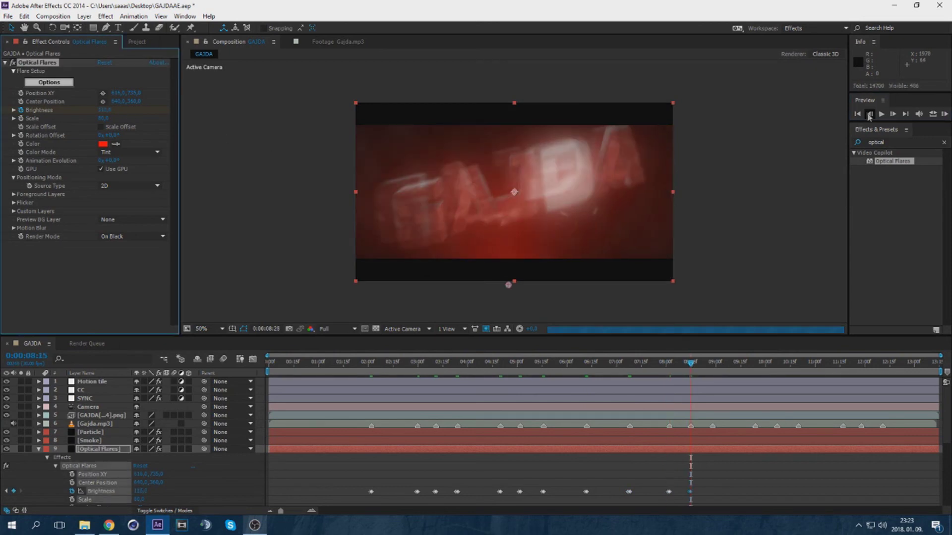
pyautogui.press('k')
pyautogui.hotkey('ctrl', 'v')
pyautogui.press('k')
pyautogui.hotkey('ctrl', 'v')
pyautogui.press('k')
pyautogui.hotkey('ctrl', 'v')
pyautogui.press('k')
pyautogui.hotkey('ctrl', 'v')
pyautogui.press('k')
pyautogui.hotkey('ctrl', 'v')
pyautogui.press('k')
pyautogui.hotkey('ctrl', 'v')
pyautogui.press('k')
pyautogui.hotkey('ctrl', 'v')
pyautogui.press('k')
# Collapse the Optical Flares layer's properties, clear the effect search and run a RAM preview.
pyautogui.moveTo(937, 366); pyautogui.dragTo(863, 362)
pyautogui.click(38, 449)
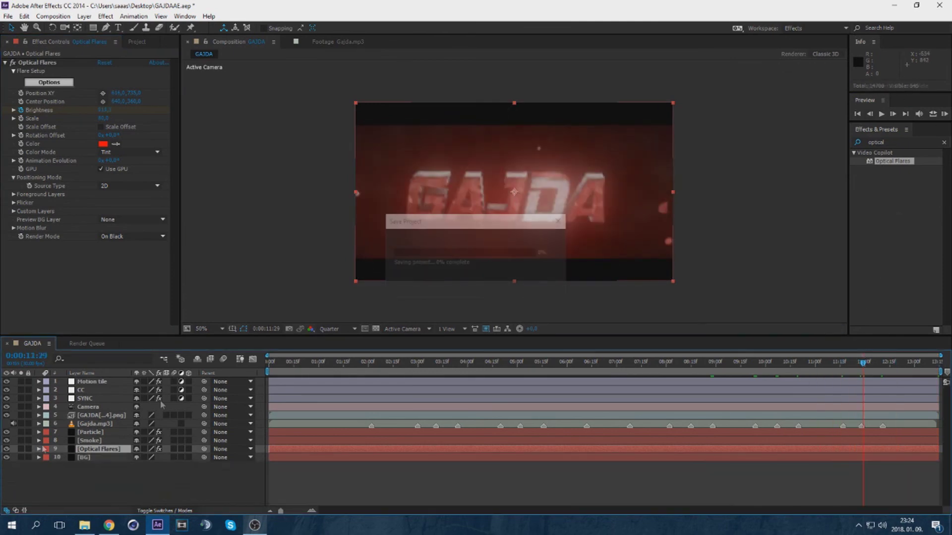
pyautogui.click(944, 143)
pyautogui.click(945, 114)
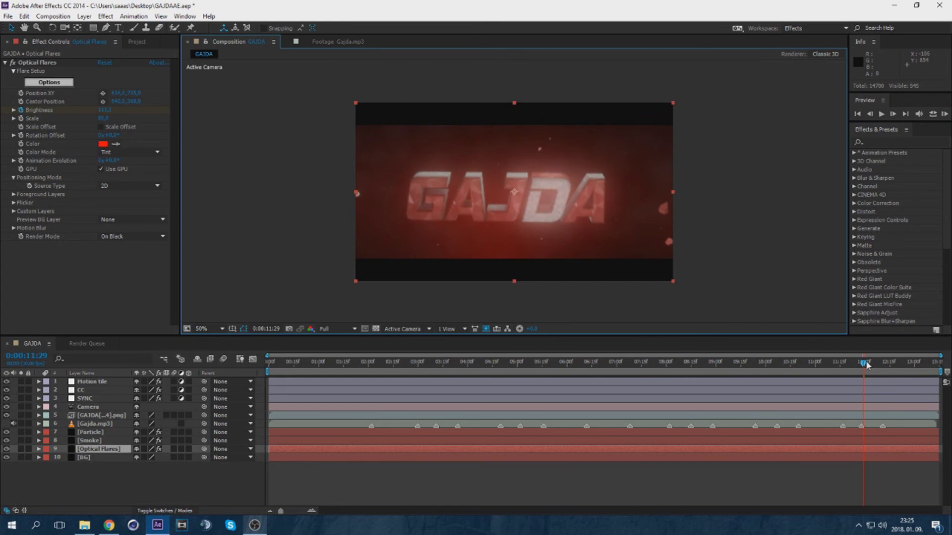
# Lower the composition's preview resolution to Quarter and RAM preview the pulsing flare.
pyautogui.click(583, 362)
pyautogui.moveTo(583, 363); pyautogui.dragTo(936, 363)
pyautogui.click(337, 329)
pyautogui.click(329, 389)
pyautogui.click(944, 114)
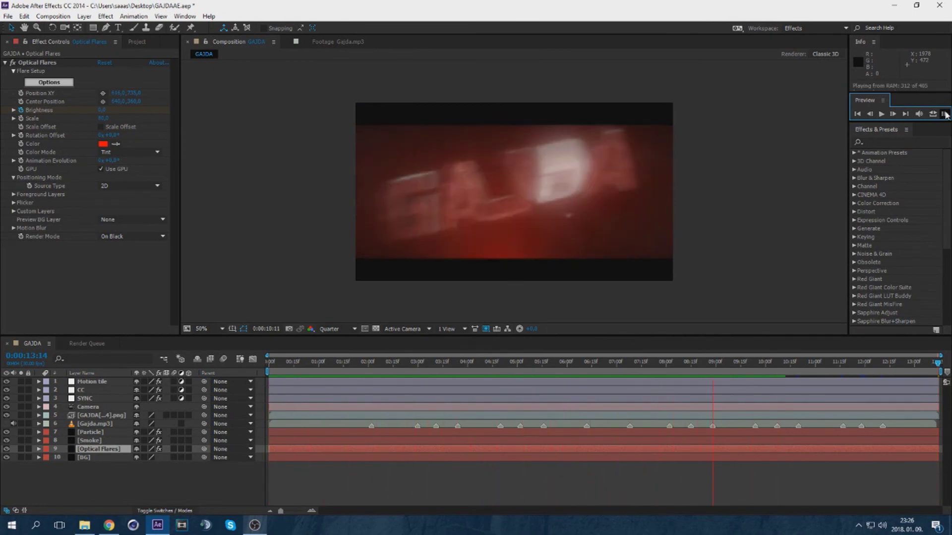
# Add an adjustment layer at the top of the layer stack and name it Wave Warp.
pyautogui.click(106, 471)
pyautogui.rightClick(107, 476)
pyautogui.moveTo(149, 366)
pyautogui.click(261, 446)
pyautogui.rightClick(106, 382)
pyautogui.click(158, 509)
pyautogui.write('Wave Warp')
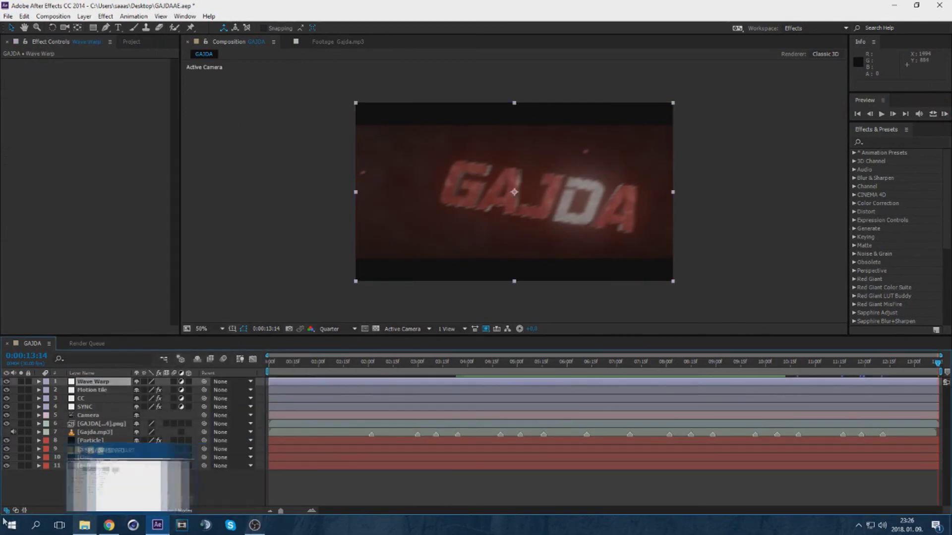
pyautogui.press('Return')
# Apply the Wave Warp effect to the Wave Warp layer with the playhead just before the beat marker at 0:00:04:20.
pyautogui.click(337, 329)
pyautogui.click(945, 114)
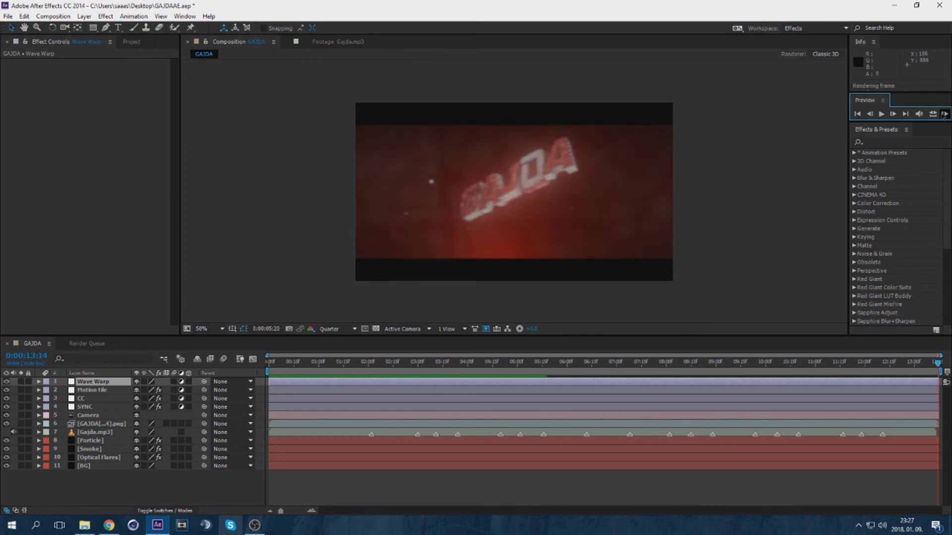
pyautogui.press('space')
pyautogui.moveTo(347, 362); pyautogui.dragTo(500, 357)
pyautogui.click(870, 116)
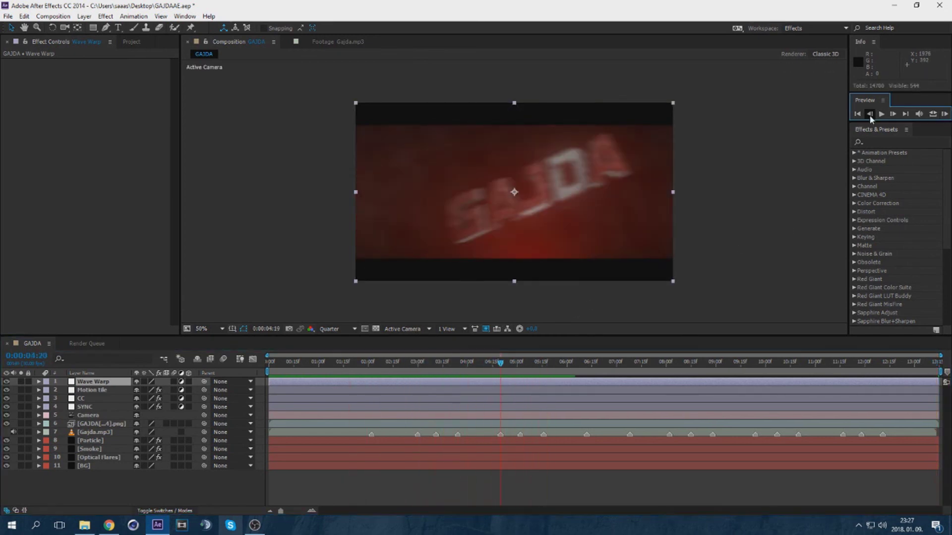
pyautogui.click(870, 116)
pyautogui.click(899, 142)
pyautogui.write('wave wa')
pyautogui.doubleClick(889, 162)
# Keyframe Wave Height and Wave Width, setting Wave Height to 0 just before the beat and 15 on it.
pyautogui.click(20, 79)
pyautogui.click(21, 88)
pyautogui.click(102, 80)
pyautogui.write('0')
pyautogui.press('Return')
pyautogui.press('pagedown')
pyautogui.press('pagedown')
pyautogui.write('15')
pyautogui.press('Return')
# Try several wave shapes for the Wave Warp effect and set the Wave Type to Sawtooth.
pyautogui.click(109, 73)
pyautogui.click(124, 103)
pyautogui.click(125, 71)
pyautogui.click(125, 93)
pyautogui.click(125, 71)
pyautogui.click(125, 114)
# Reveal the Wave Warp properties in the timeline and copy the Wave Height and Wave Width keyframes.
pyautogui.click(38, 382)
pyautogui.click(47, 390)
pyautogui.click(55, 399)
pyautogui.moveTo(488, 412); pyautogui.dragTo(514, 428)
pyautogui.hotkey('ctrl', 'c')
# Paste the Wave Warp keyframes at the next beat marker and align them with 0:00:05:02.
pyautogui.scroll(-3, 520, 424)
pyautogui.press('k')
pyautogui.click(869, 114)
pyautogui.click(870, 114)
pyautogui.hotkey('ctrl', 'v')
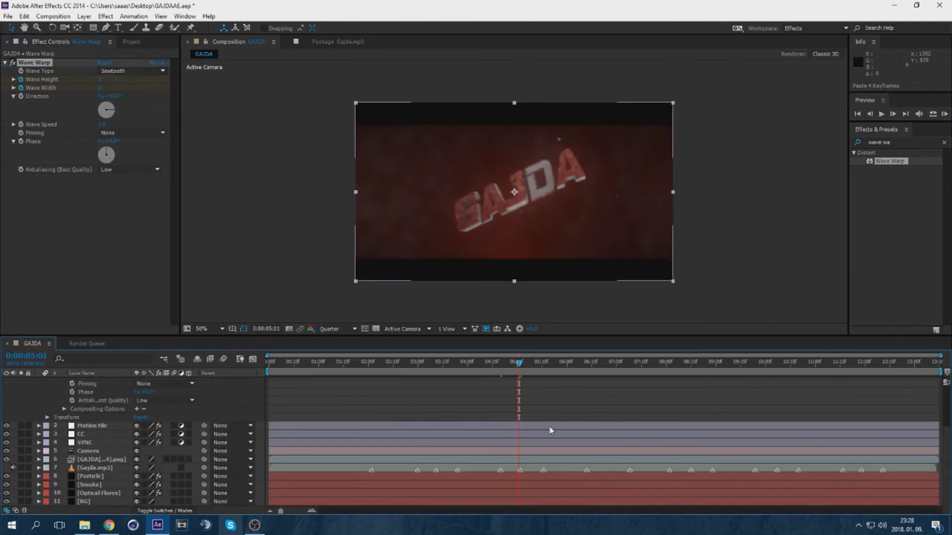
pyautogui.scroll(3, 550, 428)
pyautogui.moveTo(520, 417); pyautogui.dragTo(518, 419)
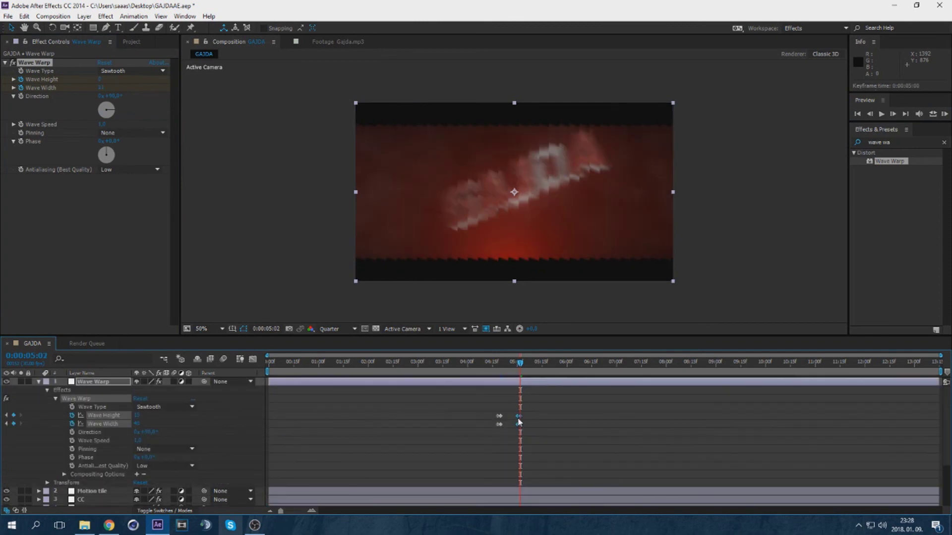
# Paste the Wave Warp keyframes at the 0:00:05:16 beat, add closing keyframes at 0:00:05:27 and run a RAM preview.
pyautogui.scroll(-3, 545, 406)
pyautogui.press('space')
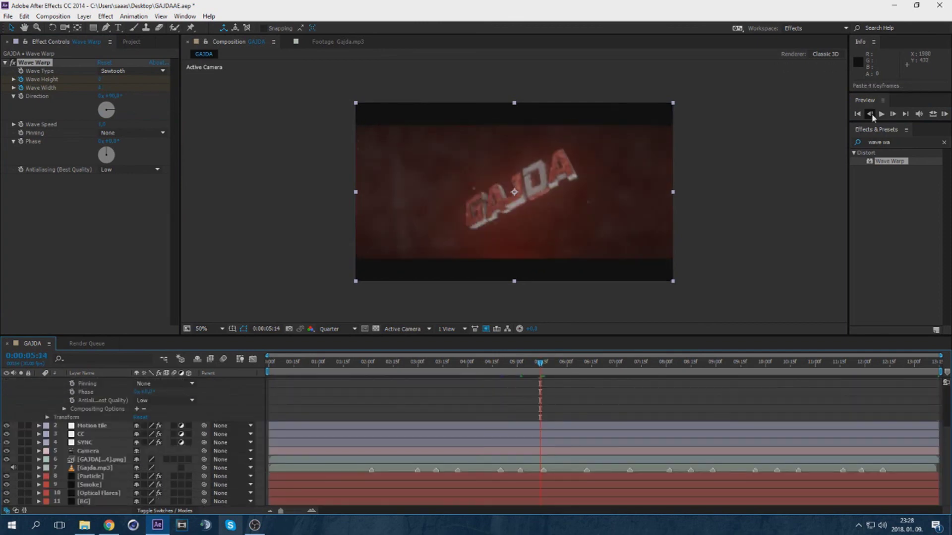
pyautogui.scroll(3, 561, 424)
pyautogui.scroll(-3, 561, 425)
pyautogui.moveTo(578, 367); pyautogui.dragTo(562, 367)
pyautogui.click(126, 97)
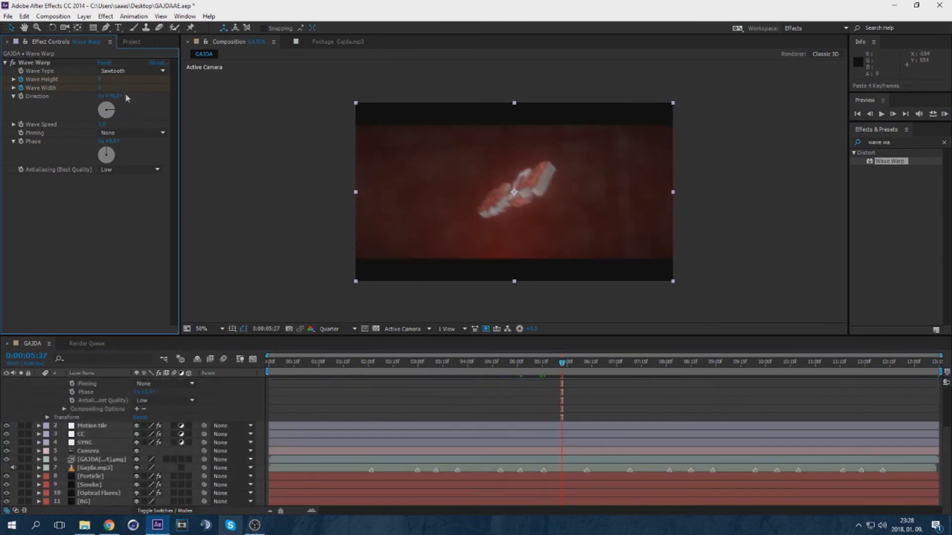
pyautogui.click(944, 114)
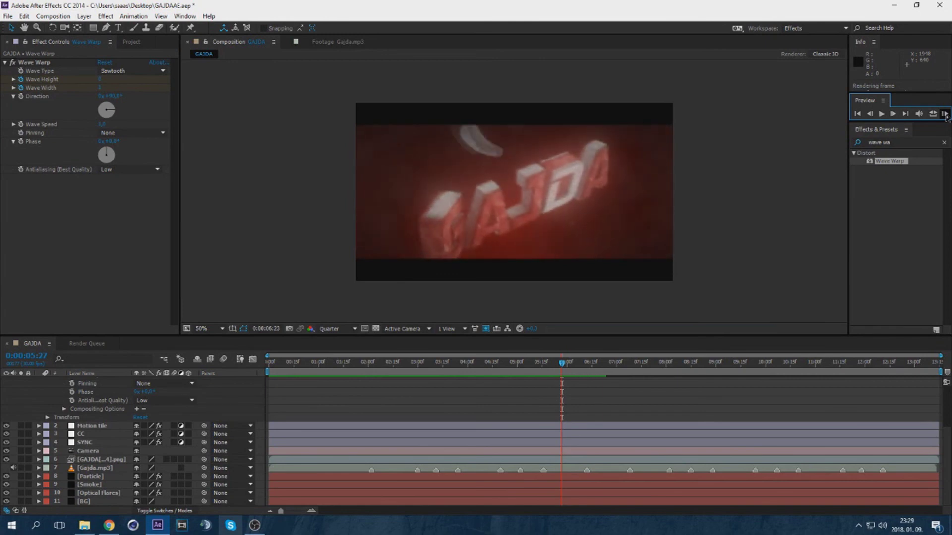
# Add an adjustment layer named HUE at 0:00:04:20 and shift its colour with Hue/Saturation, Master Hue 59°.
pyautogui.click(442, 366)
pyautogui.press('k')
pyautogui.press('k')
pyautogui.scroll(3, 379, 400)
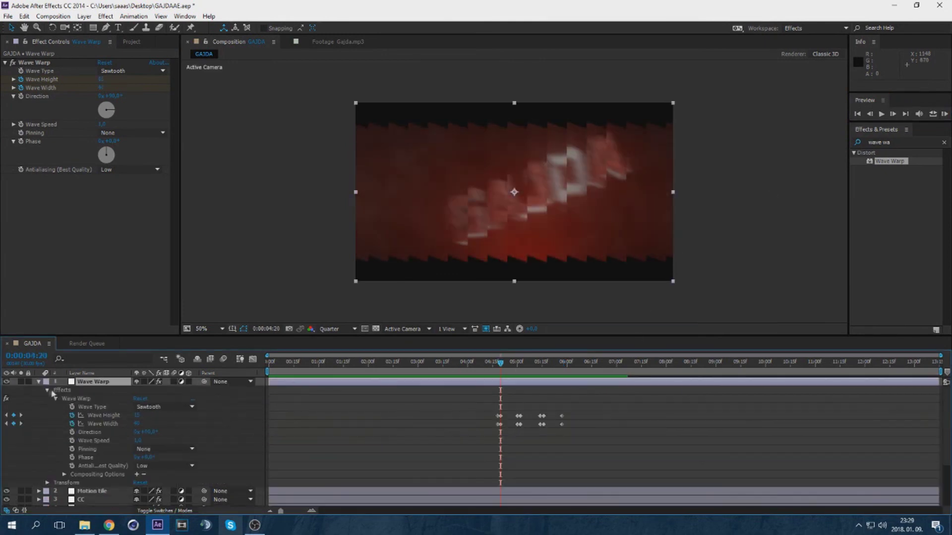
pyautogui.click(39, 382)
pyautogui.rightClick(94, 484)
pyautogui.moveTo(164, 380)
pyautogui.click(252, 461)
pyautogui.press('Return')
pyautogui.write('HUE')
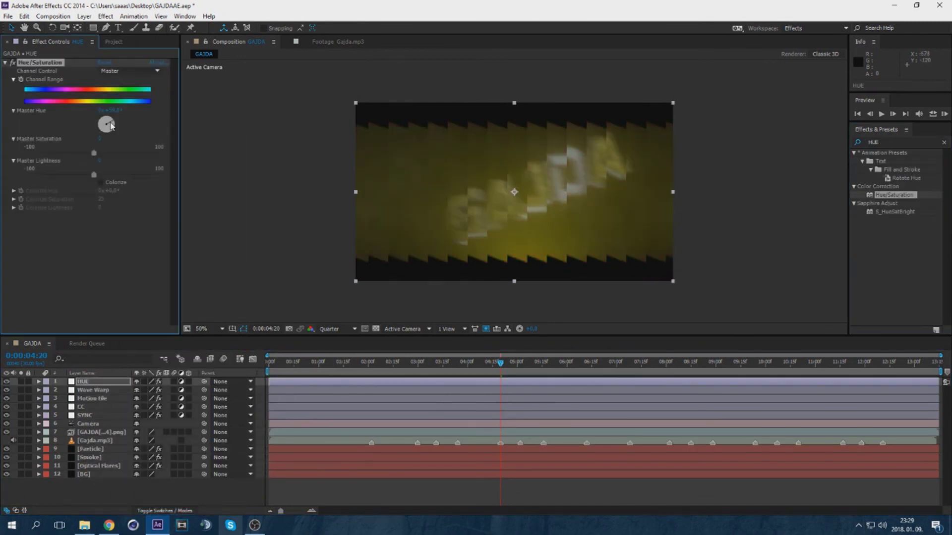
# Trim the HUE layer to span 0:00:04:20 to 0:00:05:02 and duplicate it twice.
pyautogui.moveTo(269, 382); pyautogui.dragTo(520, 366)
pyautogui.moveTo(938, 382); pyautogui.dragTo(520, 382)
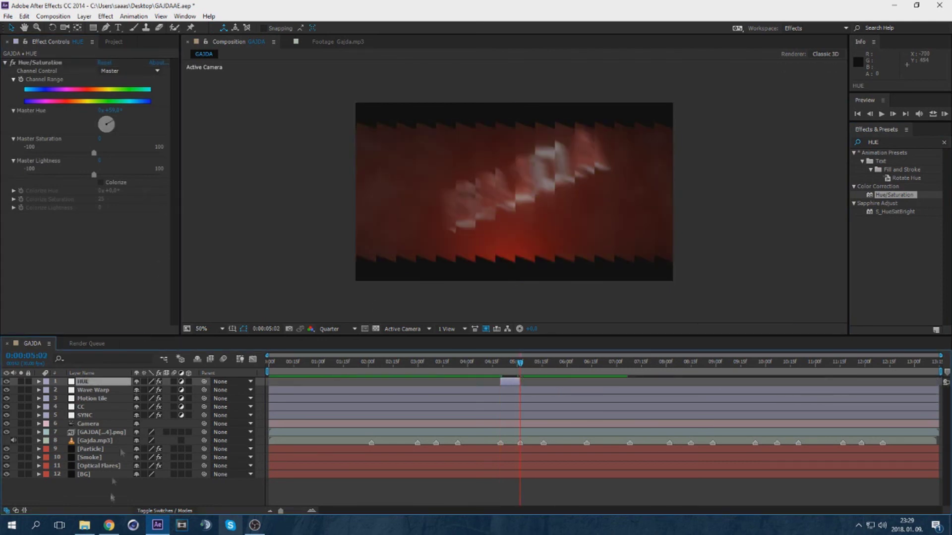
pyautogui.hotkey('ctrl', 'd')
pyautogui.hotkey('ctrl', 'd')
# Move HUE 2 to start at 0:00:05:02 and turn its Master Hue to about 127°.
pyautogui.moveTo(510, 390); pyautogui.dragTo(530, 391)
pyautogui.moveTo(520, 366); pyautogui.dragTo(524, 366)
pyautogui.moveTo(113, 132); pyautogui.dragTo(110, 130)
pyautogui.moveTo(526, 363); pyautogui.dragTo(546, 369)
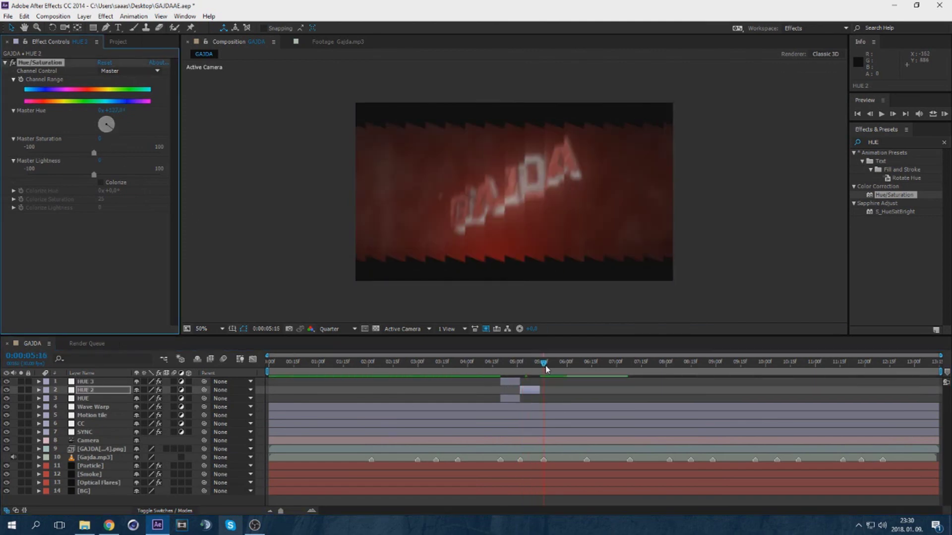
# Try the HUE 3 layer at 0:00:05:16 and delete it.
pyautogui.click(120, 382)
pyautogui.press('[')
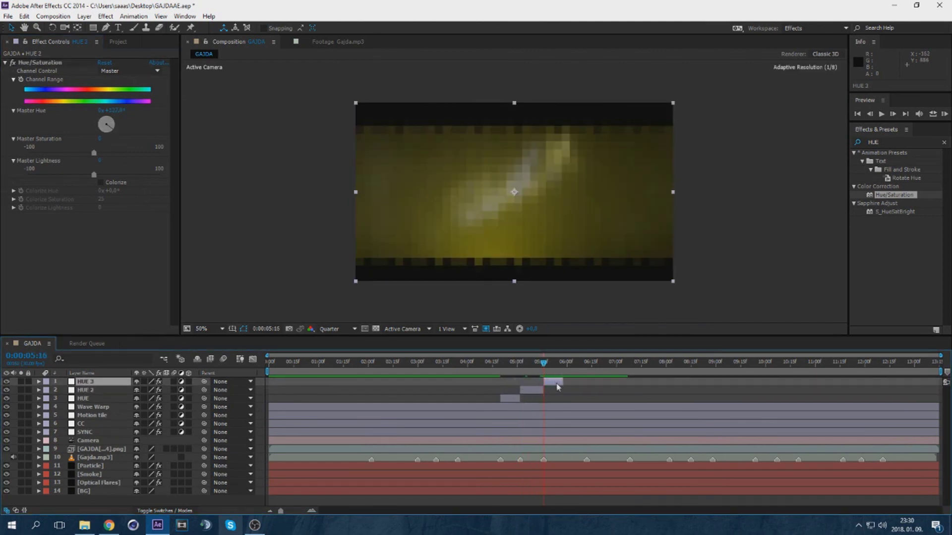
pyautogui.press('Delete')
# RAM preview the composition to check the hue shifts and wave warp on the beats.
pyautogui.click(944, 114)
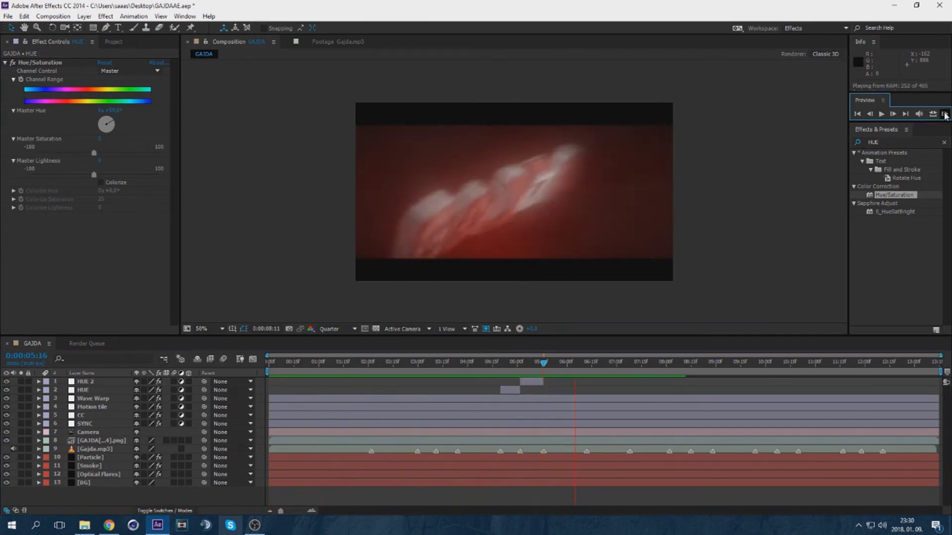
pyautogui.click(944, 115)
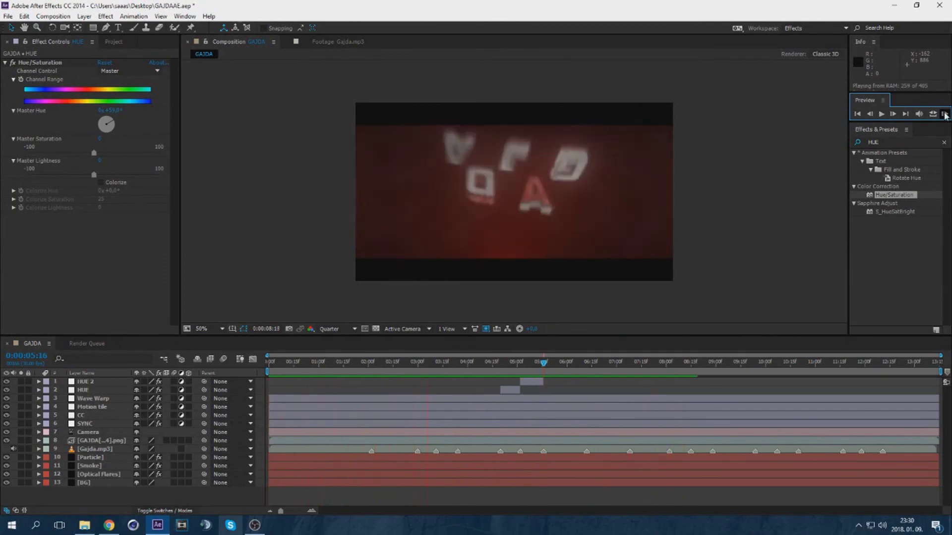
pyautogui.moveTo(540, 369); pyautogui.dragTo(407, 364)
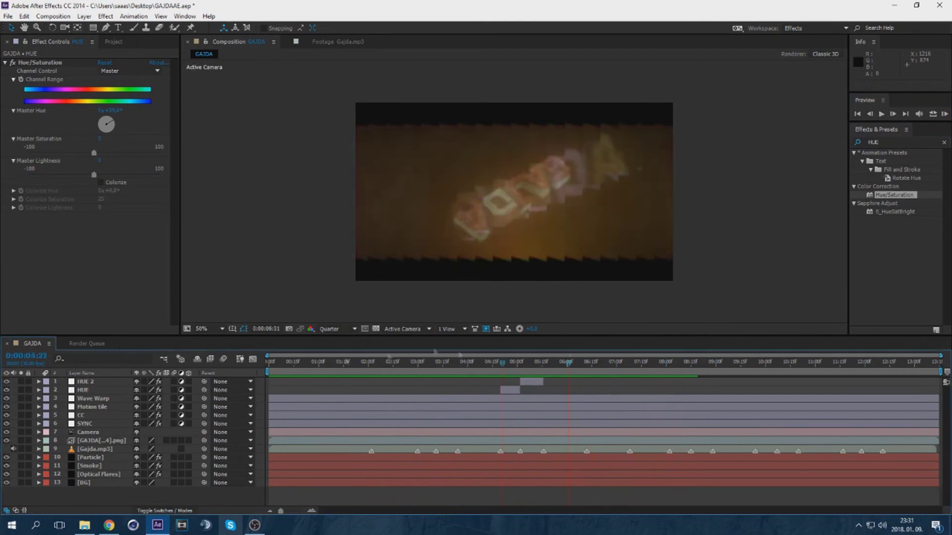
pyautogui.click(944, 114)
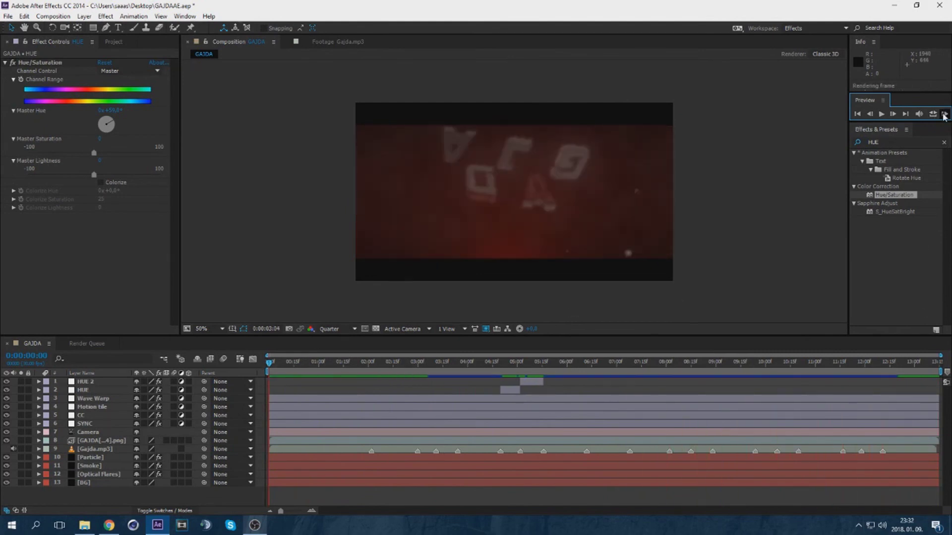
pyautogui.press('space')
# Add another adjustment layer named HUE at the top of the stack and apply Hue/Saturation to it.
pyautogui.click(128, 430)
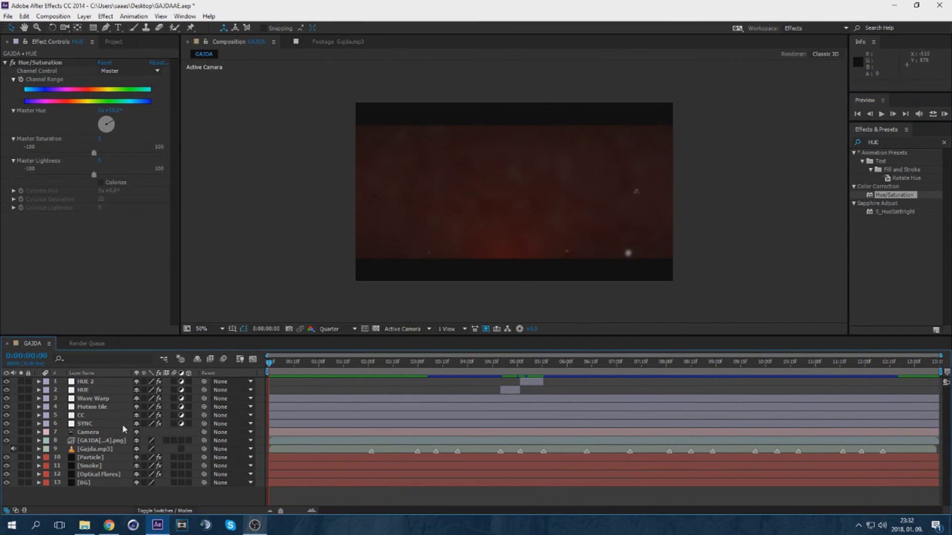
pyautogui.rightClick(90, 493)
pyautogui.click(249, 457)
pyautogui.press('Return')
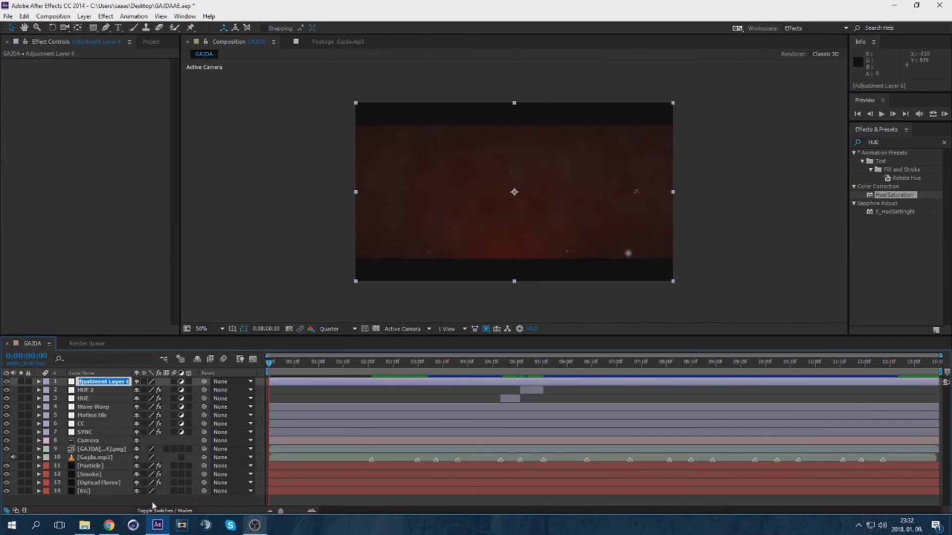
pyautogui.click(258, 383)
pyautogui.click(102, 382)
pyautogui.hotkey('ctrl', 'alt', 'shift', 'e')
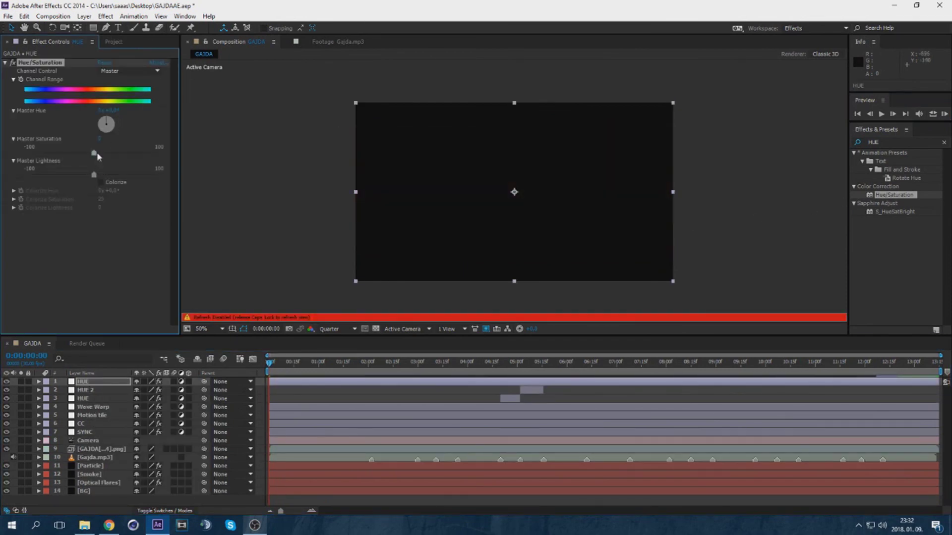
# Set the new layer's Master Saturation to -100, trim its end to the beat at 0:00:02:02 and run a RAM preview.
pyautogui.press('k')
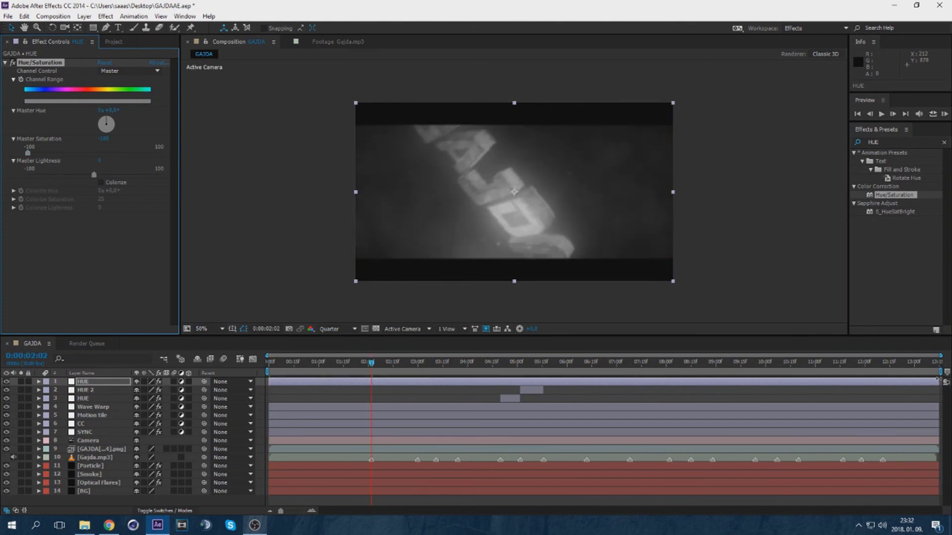
pyautogui.moveTo(939, 382); pyautogui.dragTo(371, 382)
pyautogui.click(944, 114)
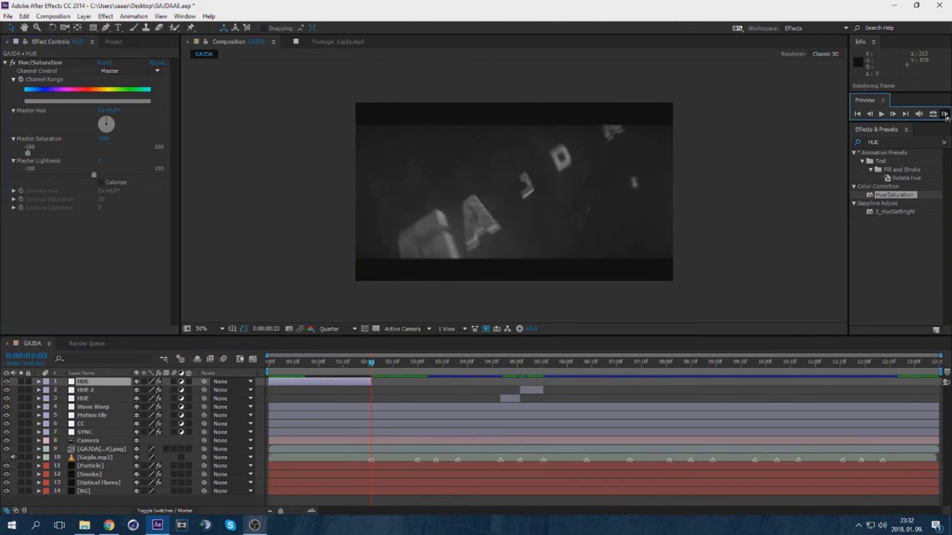
# RAM preview the desaturated opening and return the playhead to the start of the composition.
pyautogui.click(945, 115)
pyautogui.moveTo(374, 363); pyautogui.dragTo(268, 364)
pyautogui.click(259, 398)
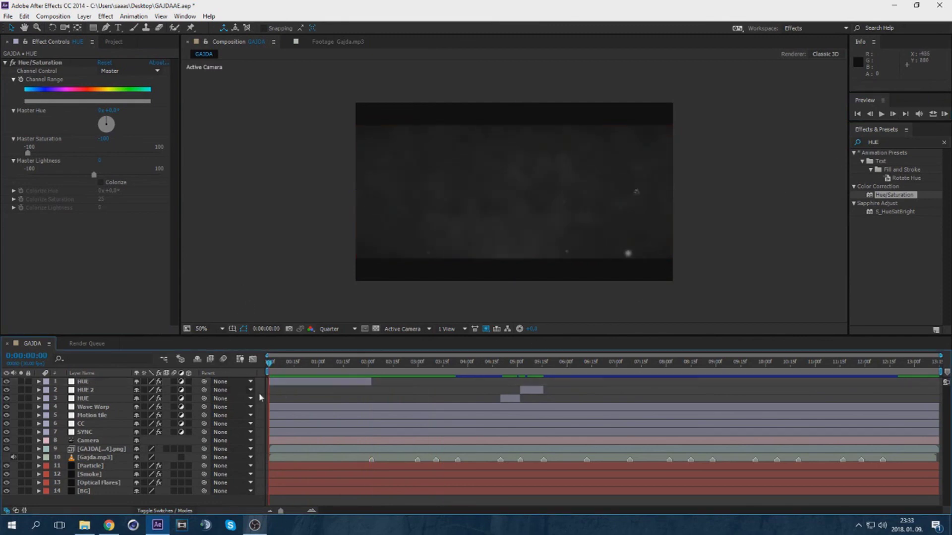
# Add a new adjustment layer at the top of the layer stack and rename it S_TvDamage.
pyautogui.rightClick(257, 392)
pyautogui.moveTo(278, 397)
pyautogui.click(459, 480)
pyautogui.rightClick(110, 382)
pyautogui.click(144, 508)
pyautogui.write('S')
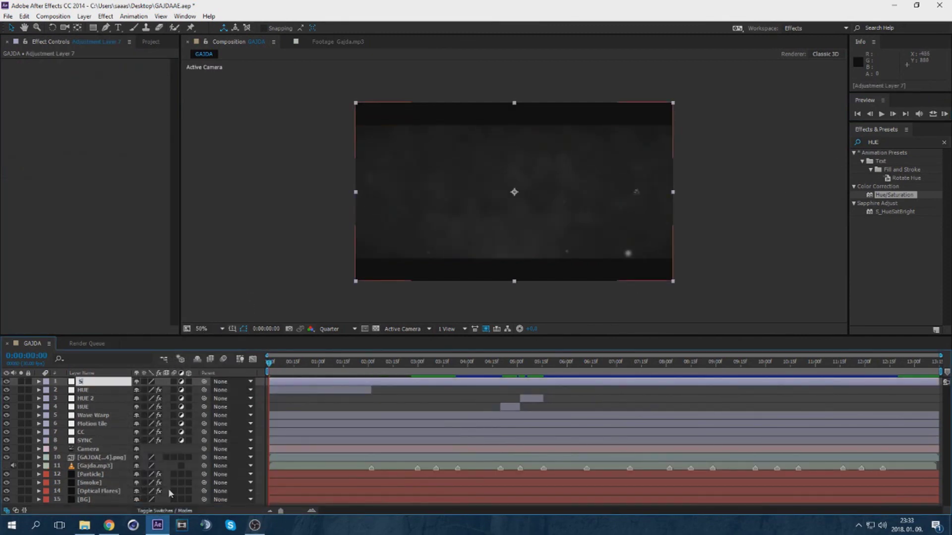
pyautogui.write('_TvDamage')
pyautogui.press('Return')
# Find the S_TvDamage effect with the search term tvd and apply it to the new adjustment layer.
pyautogui.click(877, 143)
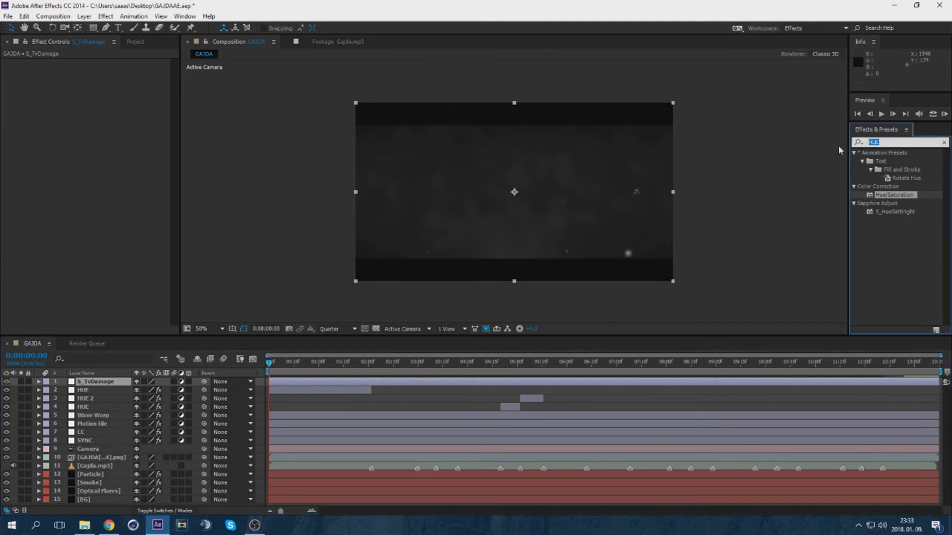
pyautogui.write('tvd')
pyautogui.moveTo(892, 161); pyautogui.dragTo(92, 105)
# Zero the S_TvDamage reception, interference and static amounts, and keyframe Tv Pixels from 720 at the start to 0 at 0:00:02:02.
pyautogui.click(104, 96)
pyautogui.write('0')
pyautogui.press('Tab')
pyautogui.click(127, 110)
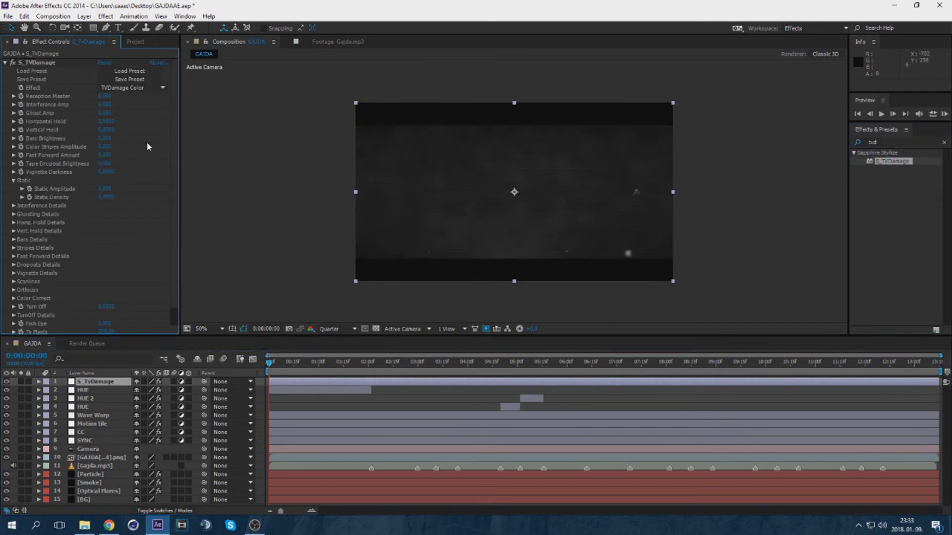
pyautogui.scroll(-2, 114, 315)
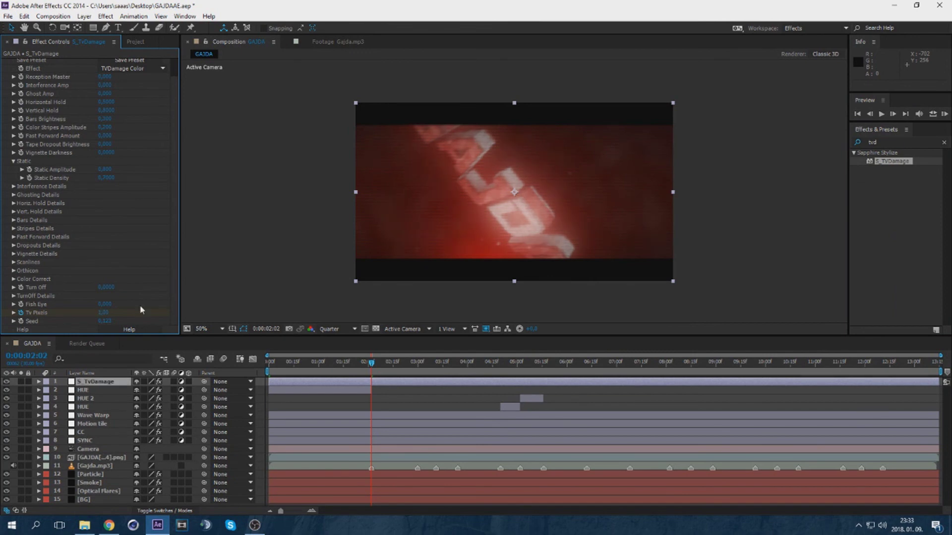
pyautogui.click(945, 114)
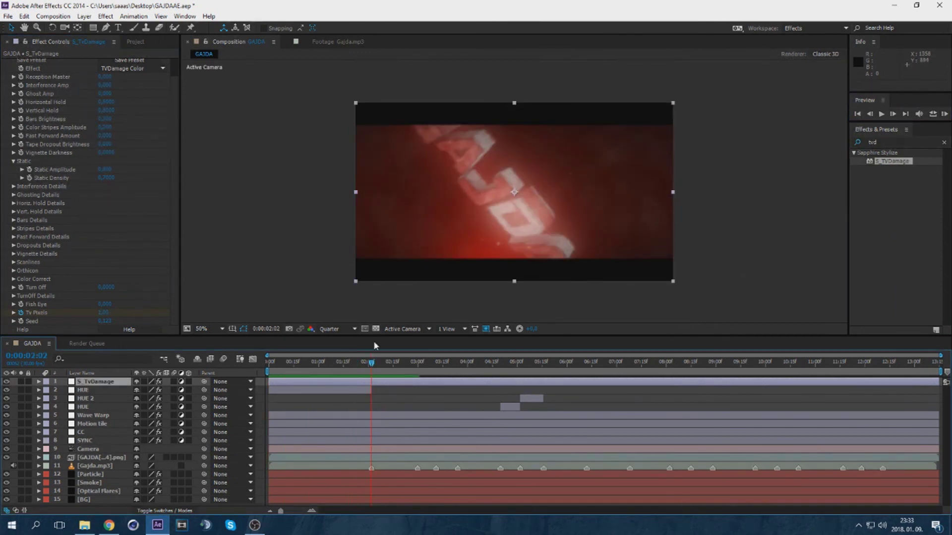
# Clear the effects search, set the preview resolution to Full and RAM preview the composition.
pyautogui.click(944, 143)
pyautogui.click(337, 328)
pyautogui.click(340, 353)
pyautogui.click(945, 114)
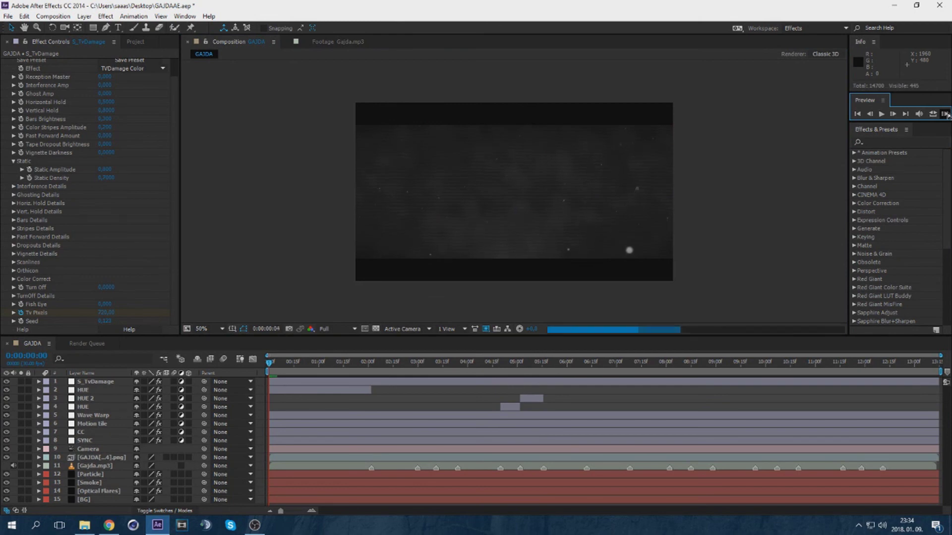
# Add the GAJDA composition to the render queue with Best Settings and a QuickTime output module.
pyautogui.click(53, 15)
pyautogui.click(106, 87)
pyautogui.click(87, 402)
pyautogui.click(555, 385)
pyautogui.click(81, 410)
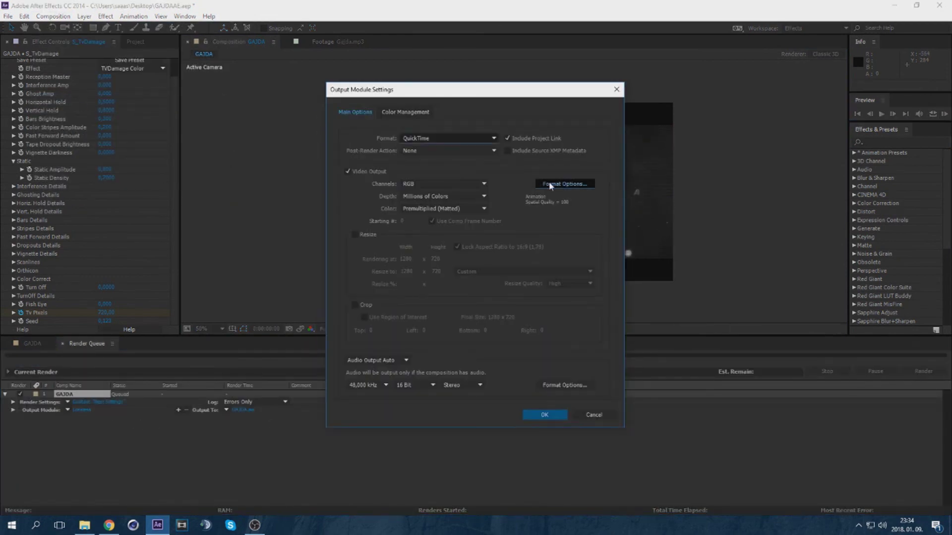
pyautogui.press('Return')
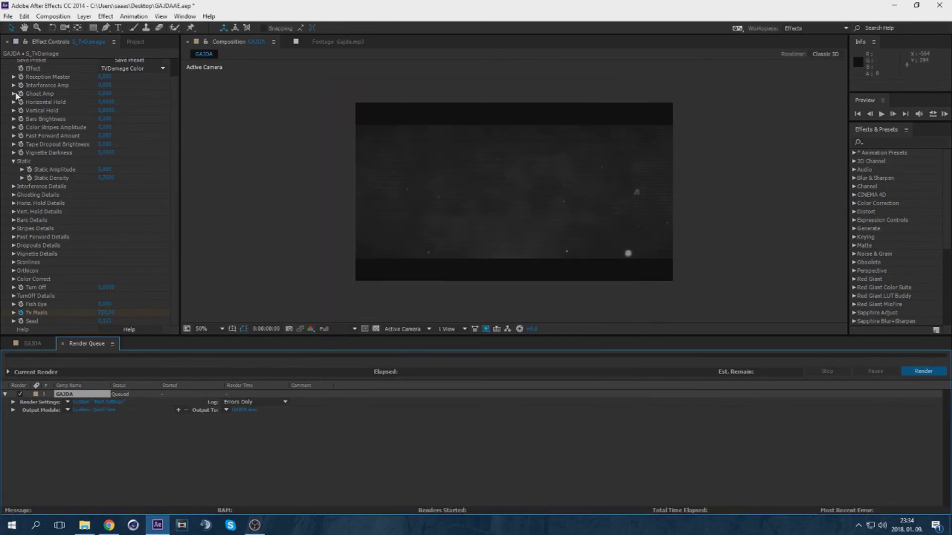
# Name the output file GAJDASUPER RETRO and start the render.
pyautogui.click(244, 410)
pyautogui.write('GAJDASUPER RETRO')
pyautogui.press('Return')
pyautogui.click(923, 371)
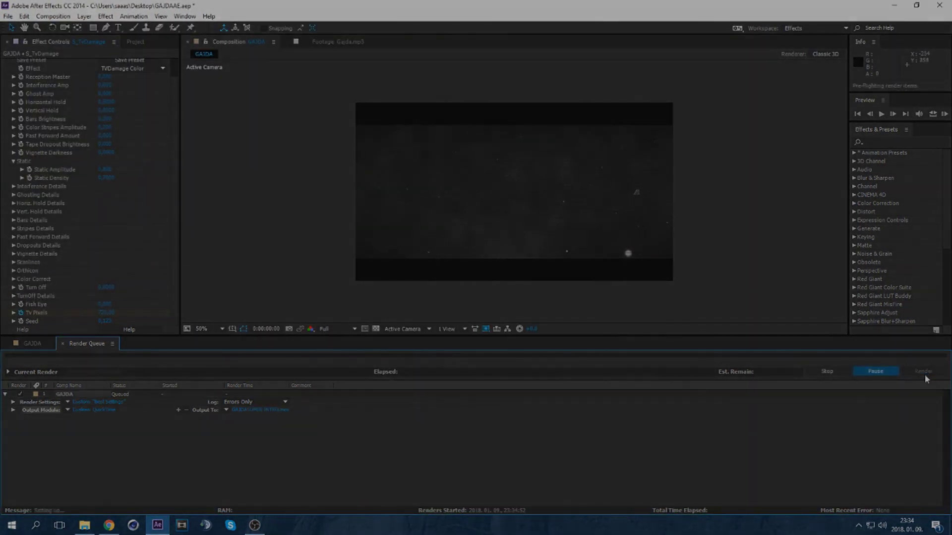